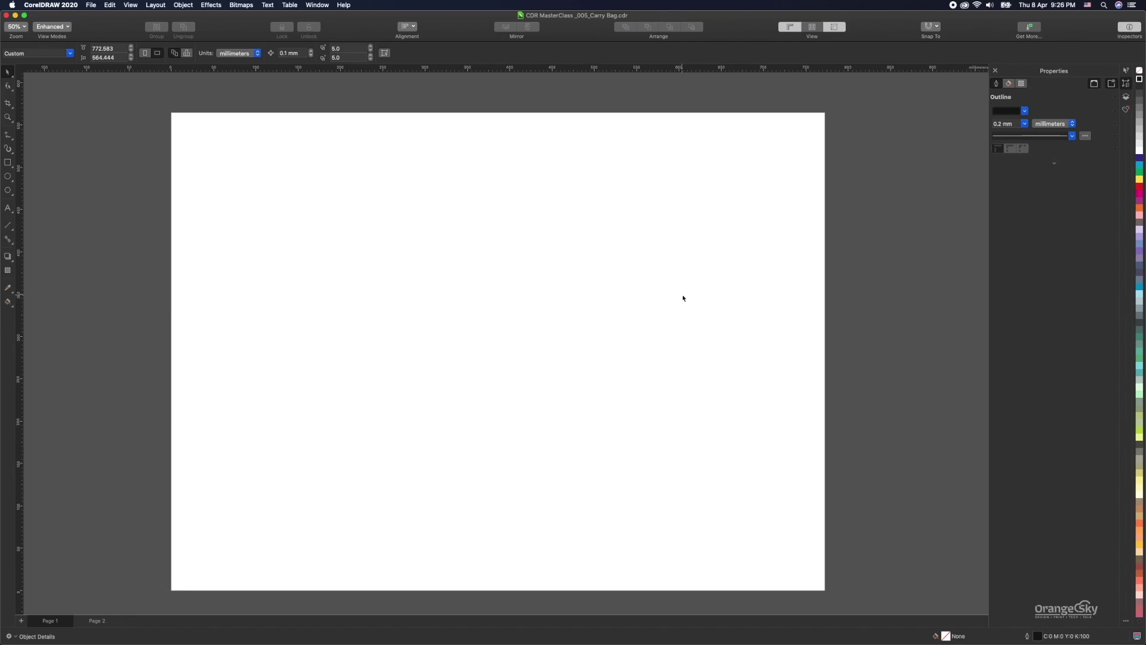
Review the artwork elements on page 2, then return to the blank page 1.
{"action": "left_click", "coordinate": [93, 621]}
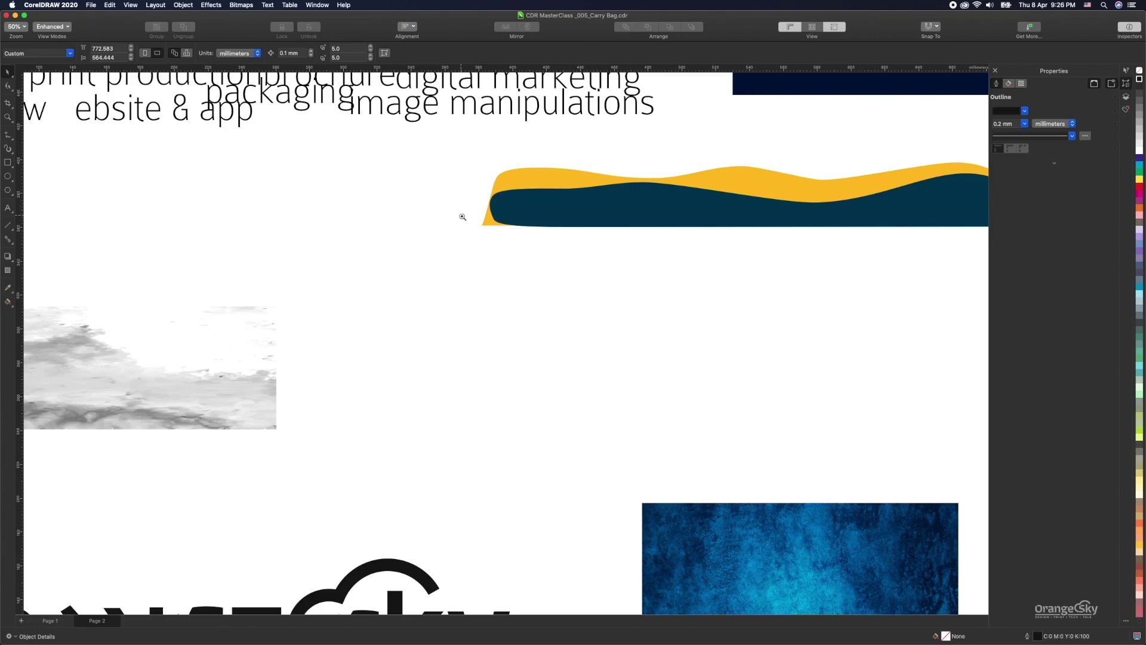
{"action": "key", "text": "z"}
{"action": "key", "text": "F3"}
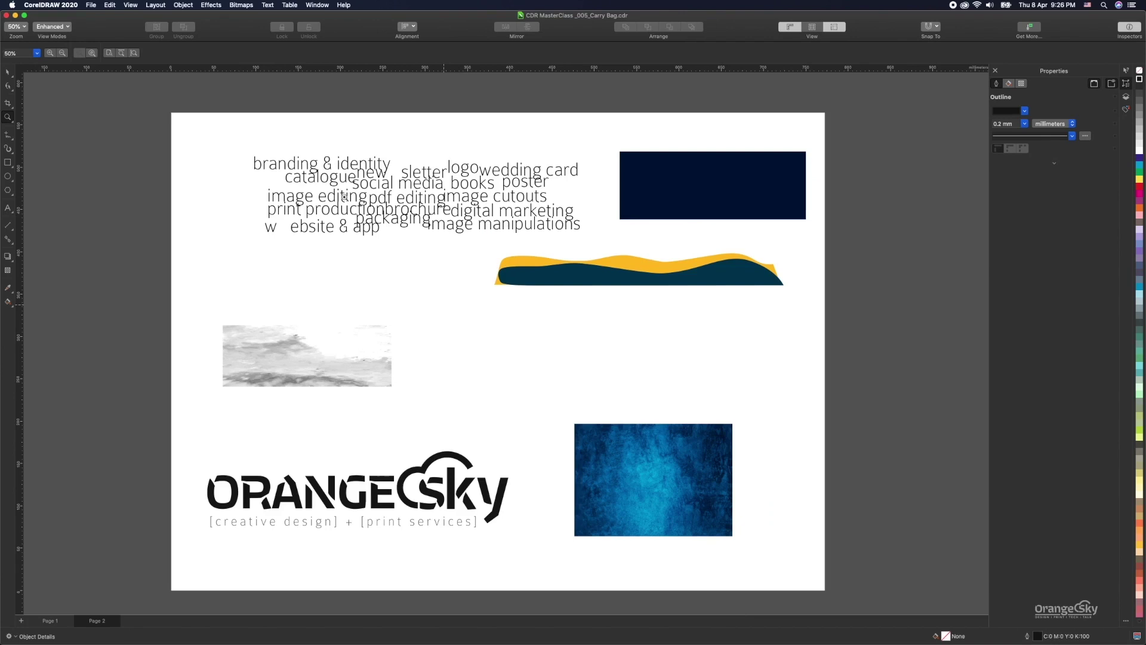
{"action": "left_click", "coordinate": [8, 73]}
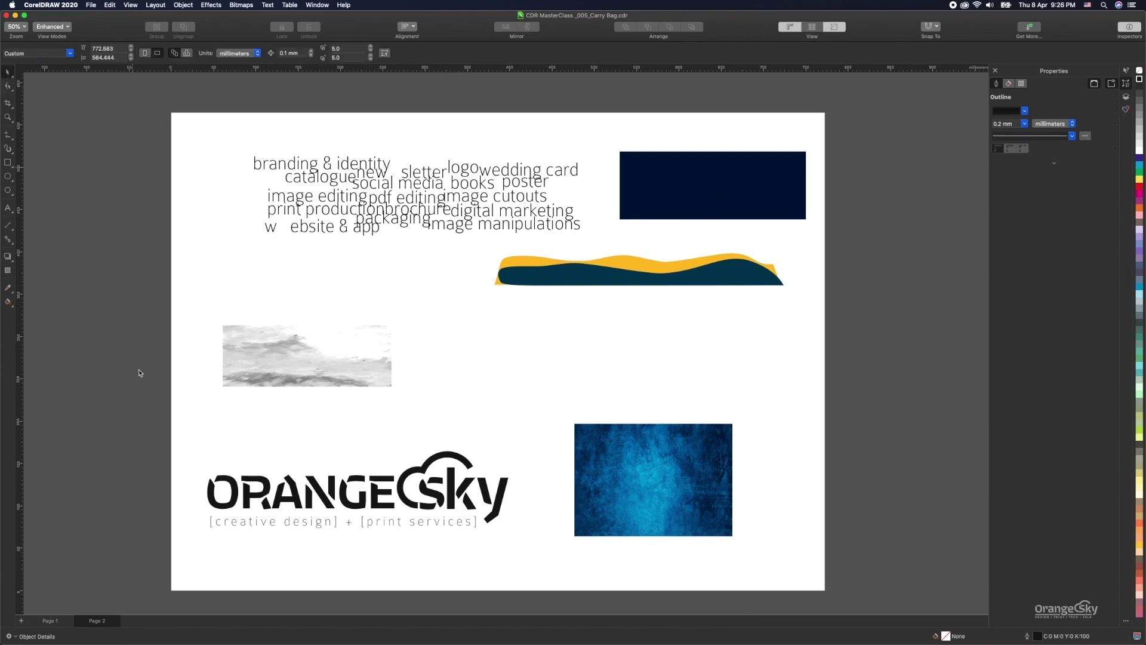
{"action": "left_click", "coordinate": [50, 620]}
{"action": "key", "text": "F3"}
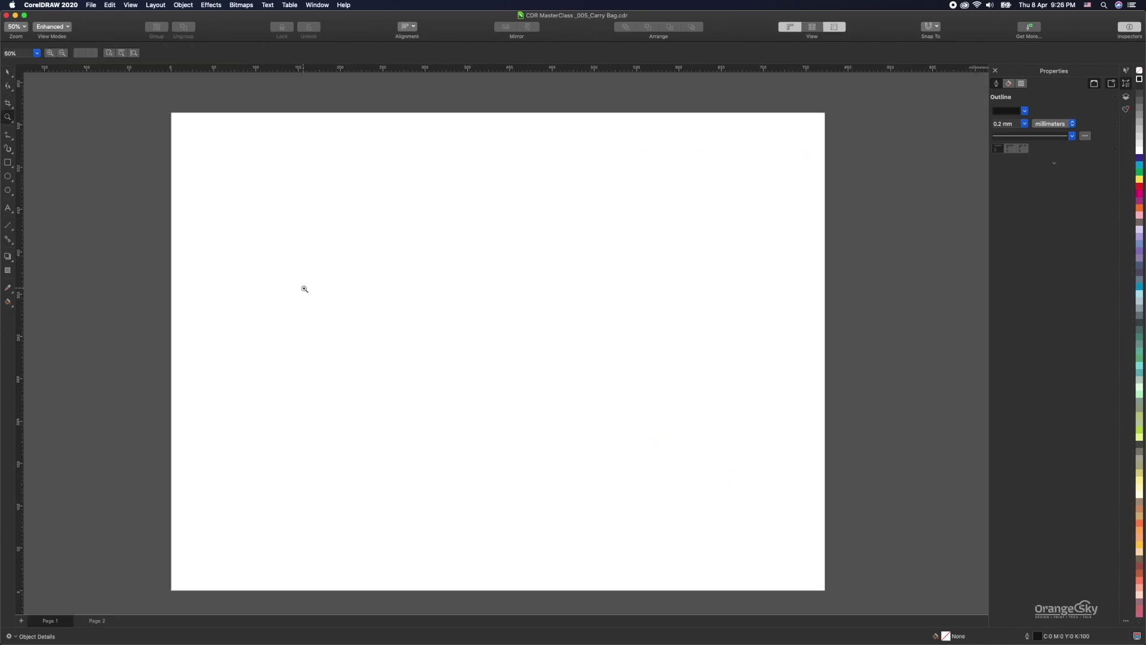
Draw a rectangle about 572 by 307 mm in the middle of page 1.
{"action": "left_click", "coordinate": [9, 164]}
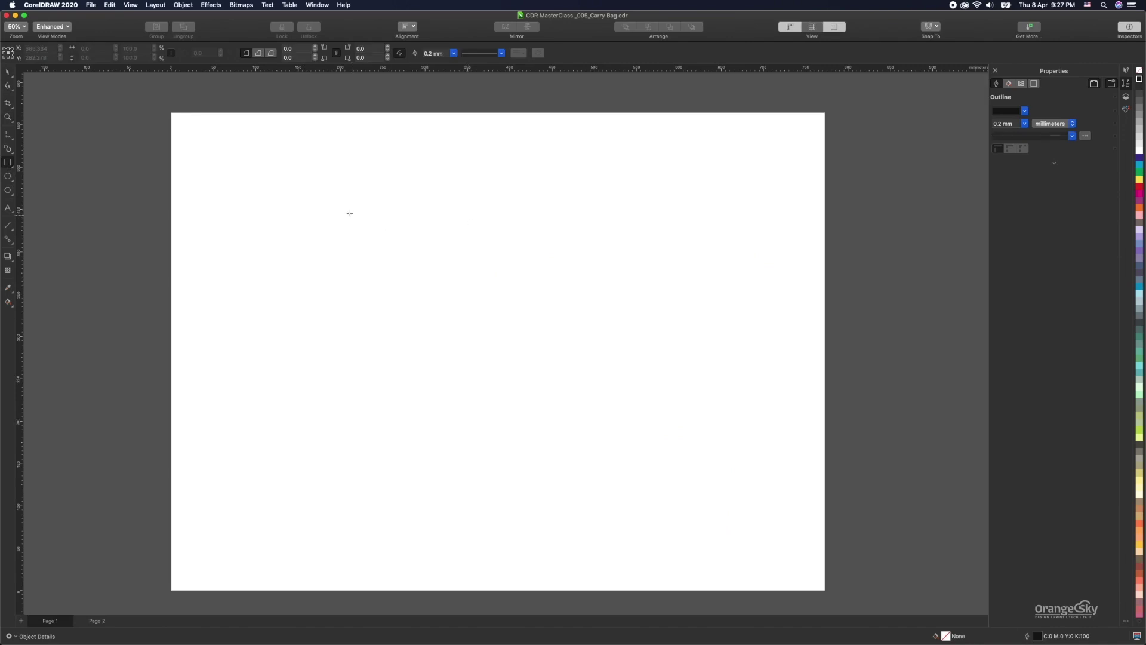
{"action": "mouse_move", "coordinate": [312, 206]}
{"action": "left_mouse_down"}
{"action": "mouse_move", "coordinate": [691, 422]}
{"action": "mouse_move", "coordinate": [797, 466]}
{"action": "left_mouse_up"}
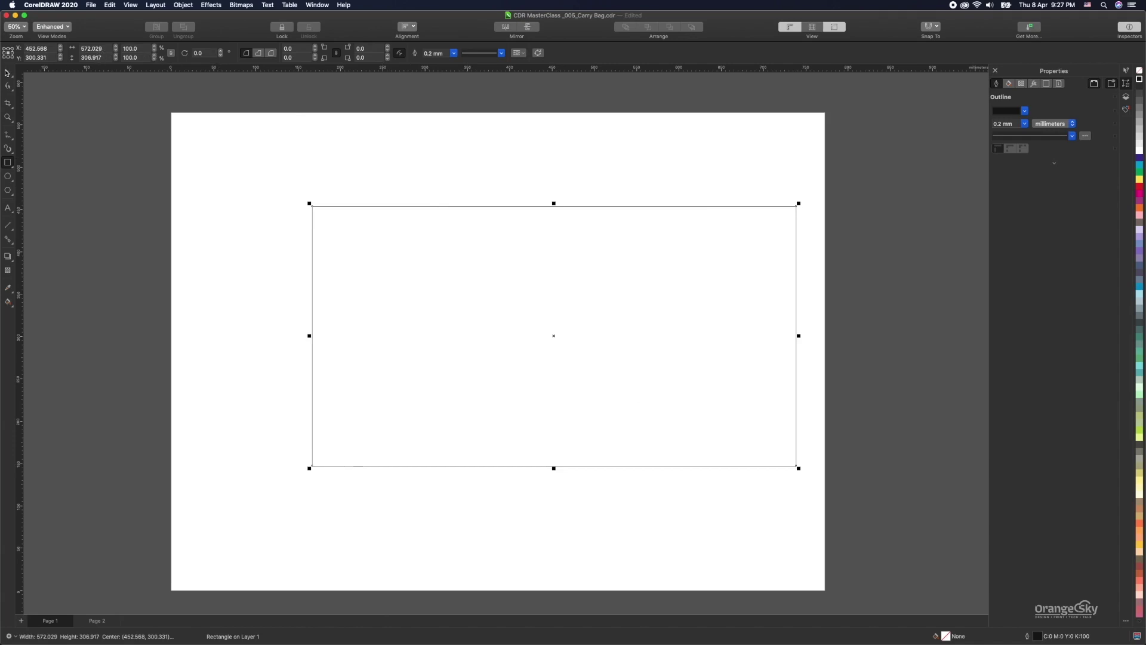
{"action": "left_click", "coordinate": [338, 81]}
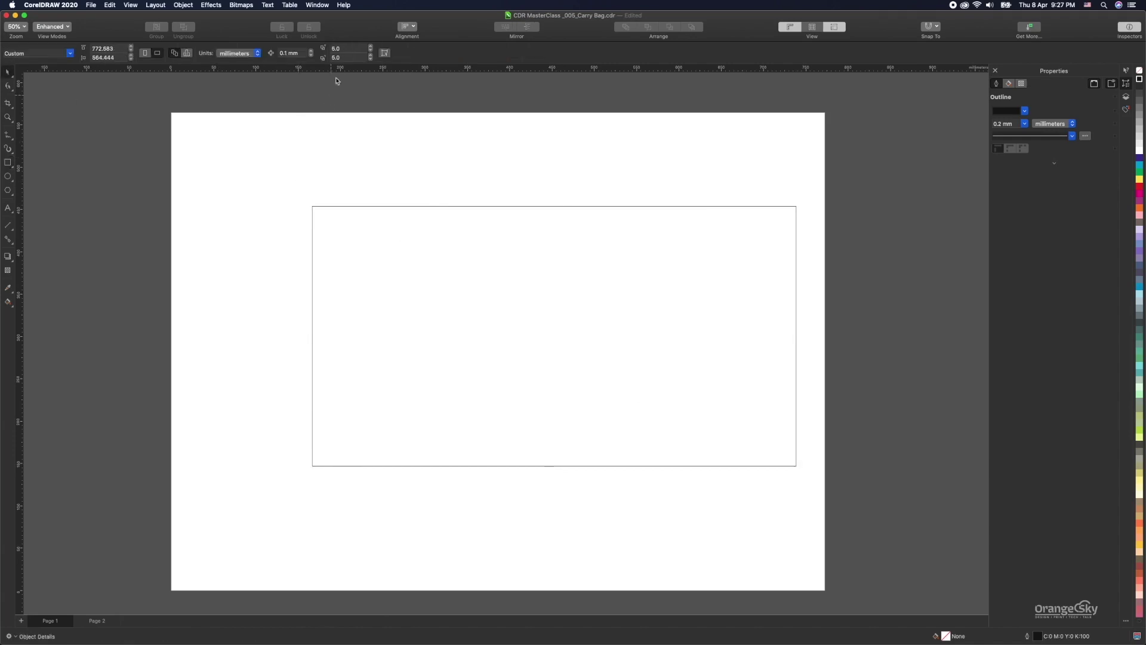
Switch the drawing units to centimeters and resize the rectangle to 40 cm wide by 30 cm high.
{"action": "left_click", "coordinate": [258, 55]}
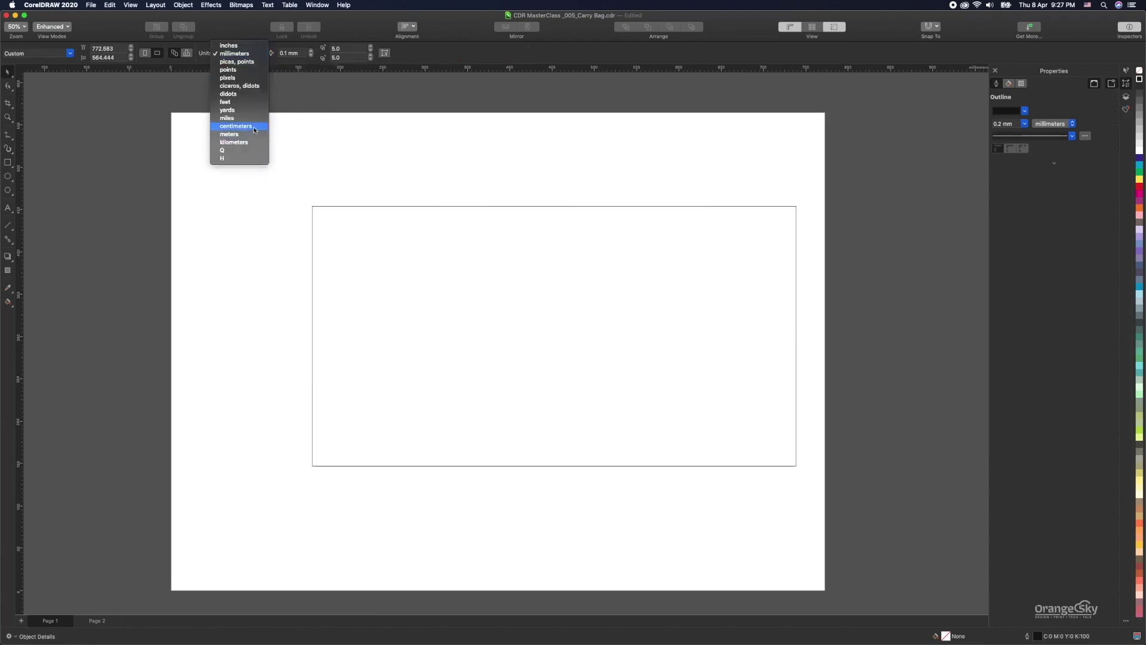
{"action": "left_click", "coordinate": [252, 125]}
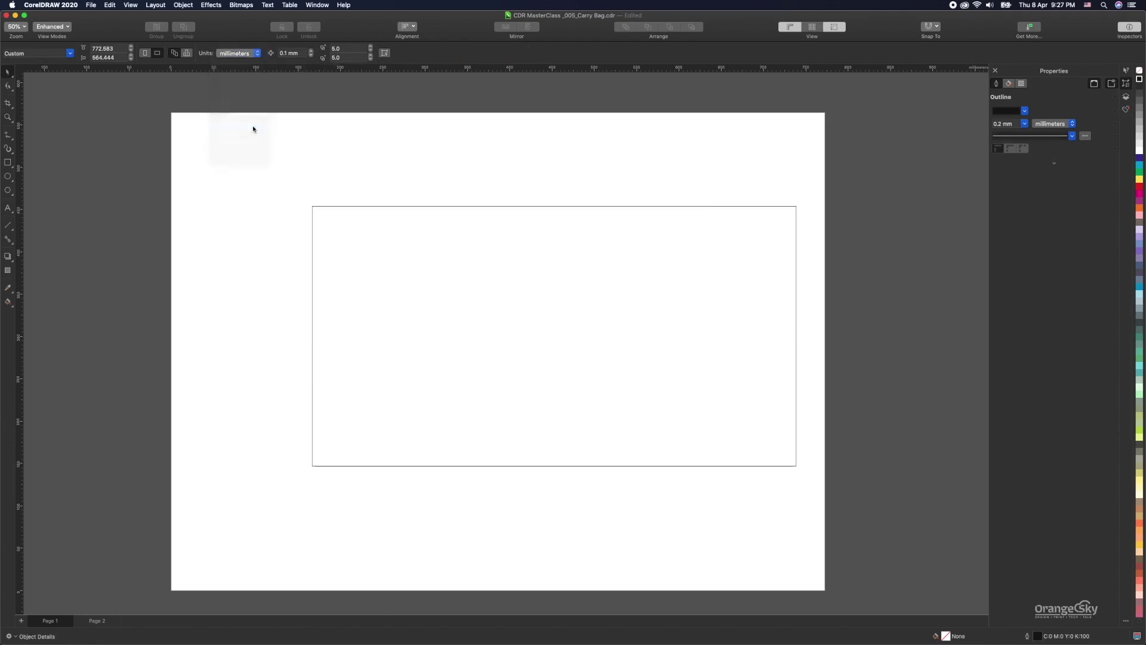
{"action": "left_click", "coordinate": [330, 209]}
{"action": "left_click", "coordinate": [89, 48]}
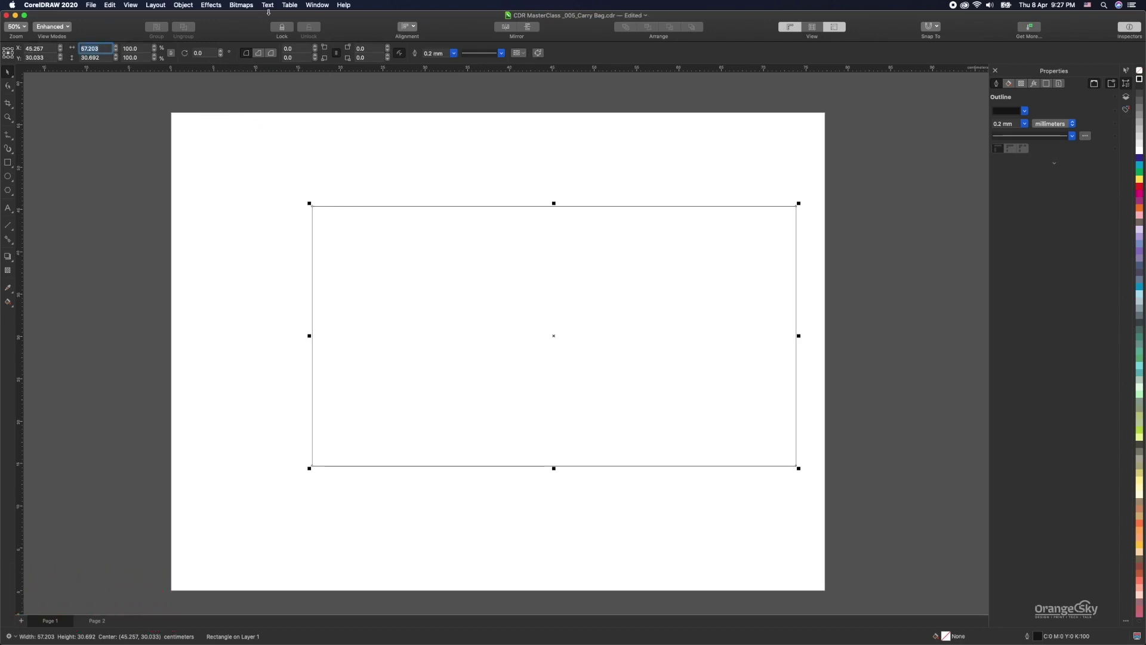
{"action": "type", "text": "40"}
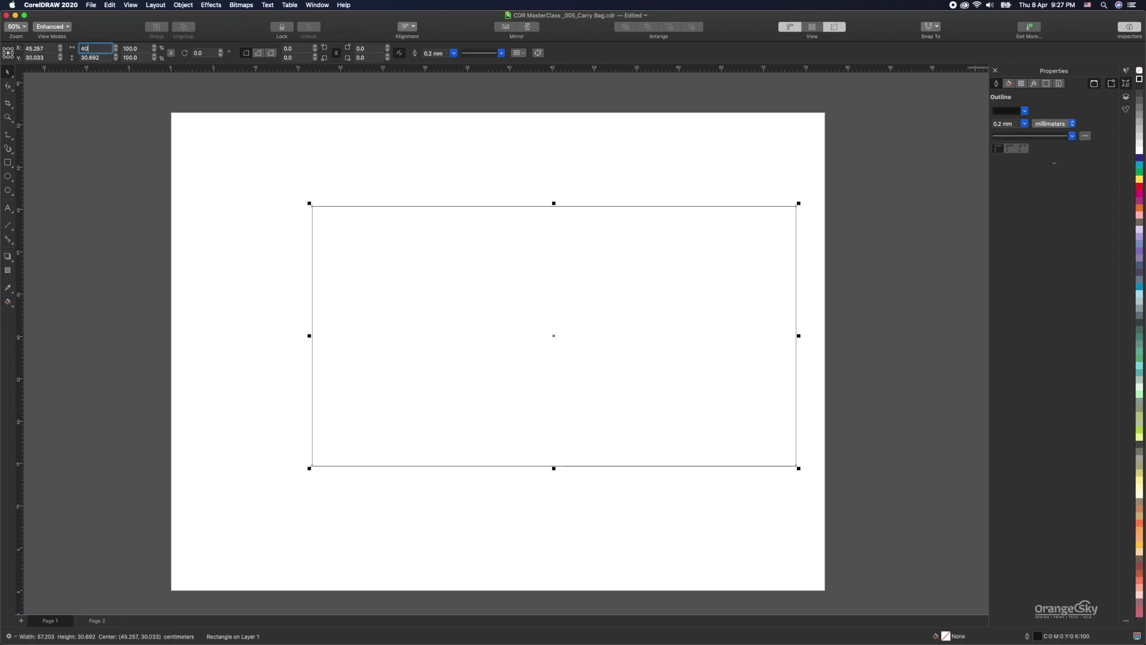
{"action": "key", "text": "Tab"}
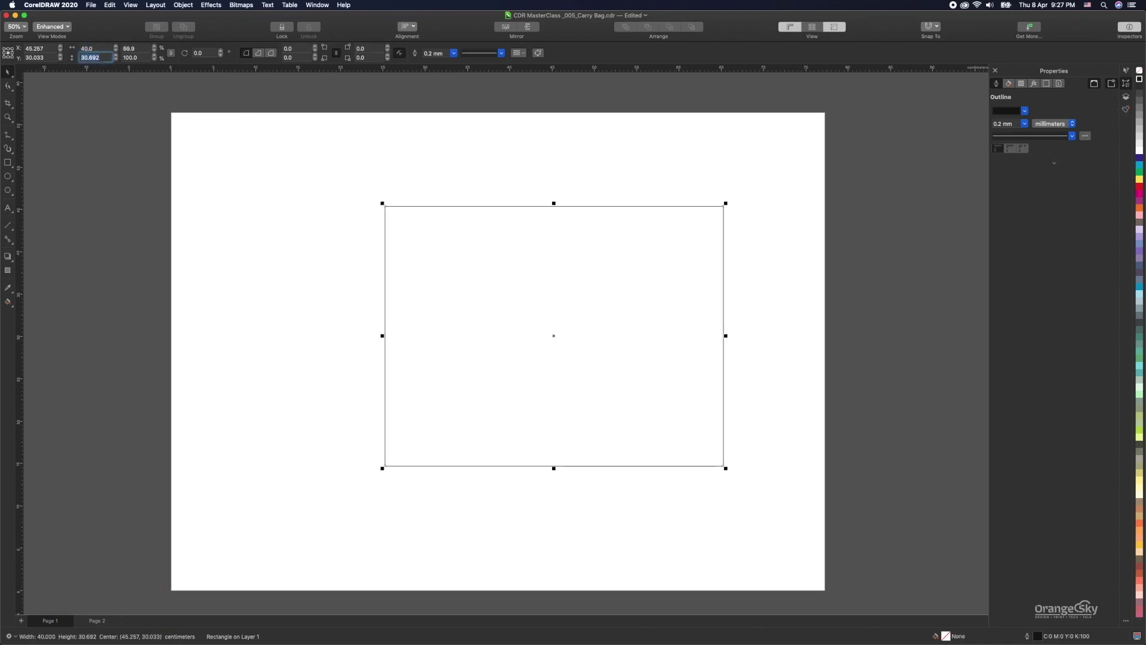
{"action": "type", "text": "30"}
{"action": "key", "text": "Return"}
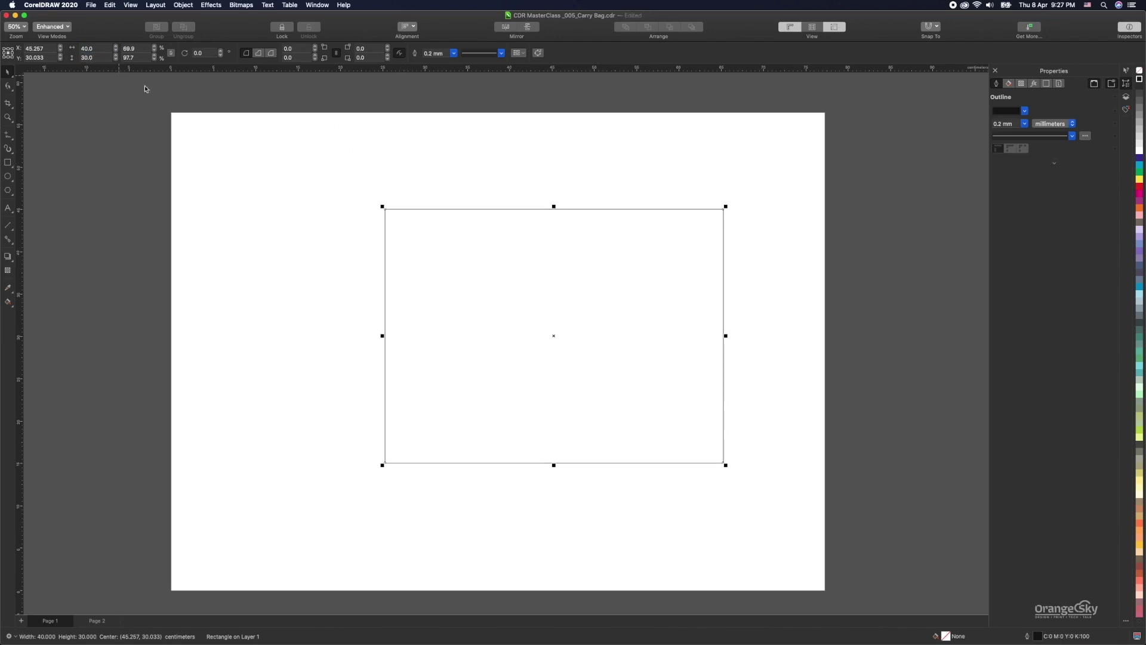
{"action": "left_click", "coordinate": [622, 230]}
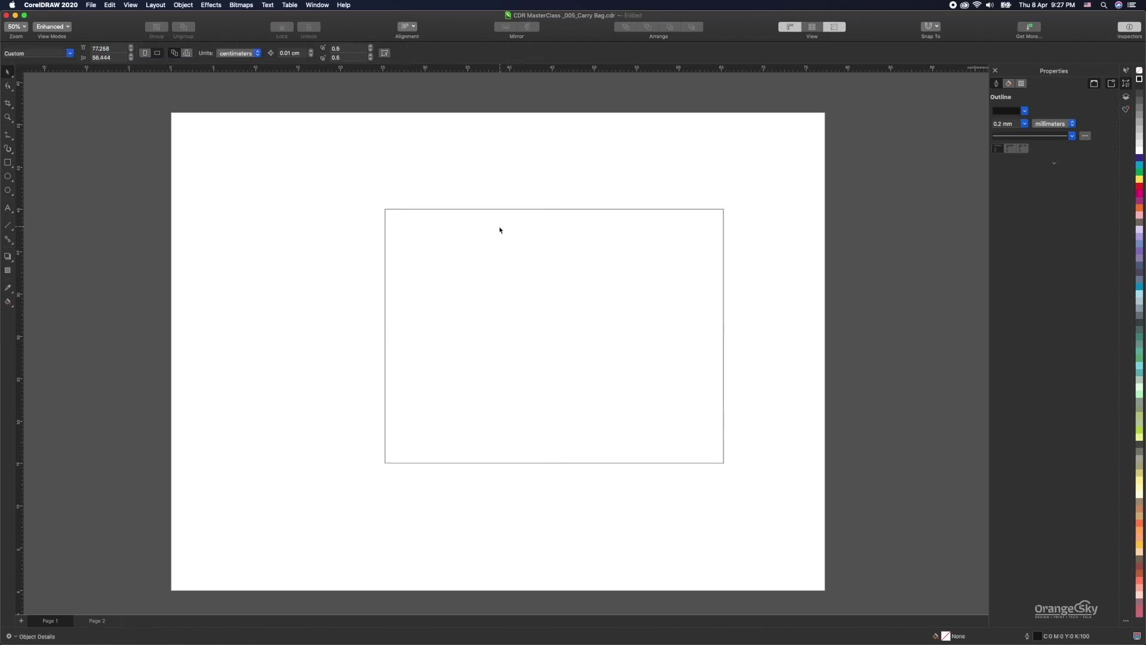
Create a narrow mirrored copy of the main rectangle against its left edge and set the copy's width to 10 cm.
{"action": "left_click", "coordinate": [725, 303]}
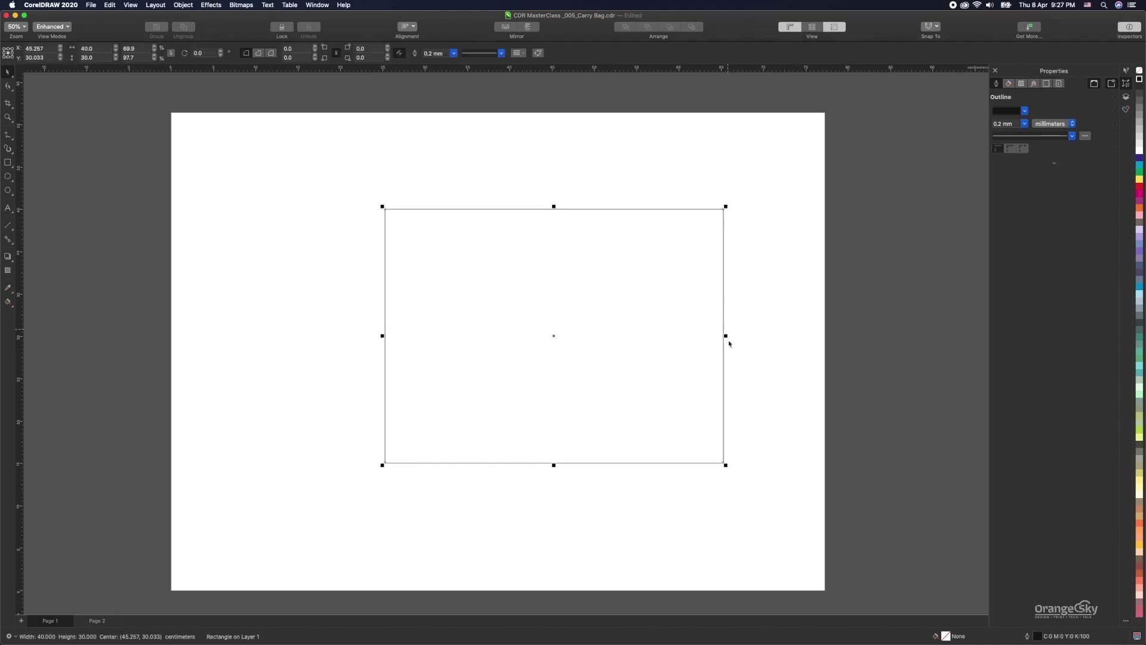
{"action": "left_click_drag", "start_coordinate": [728, 340], "coordinate": [321, 333]}
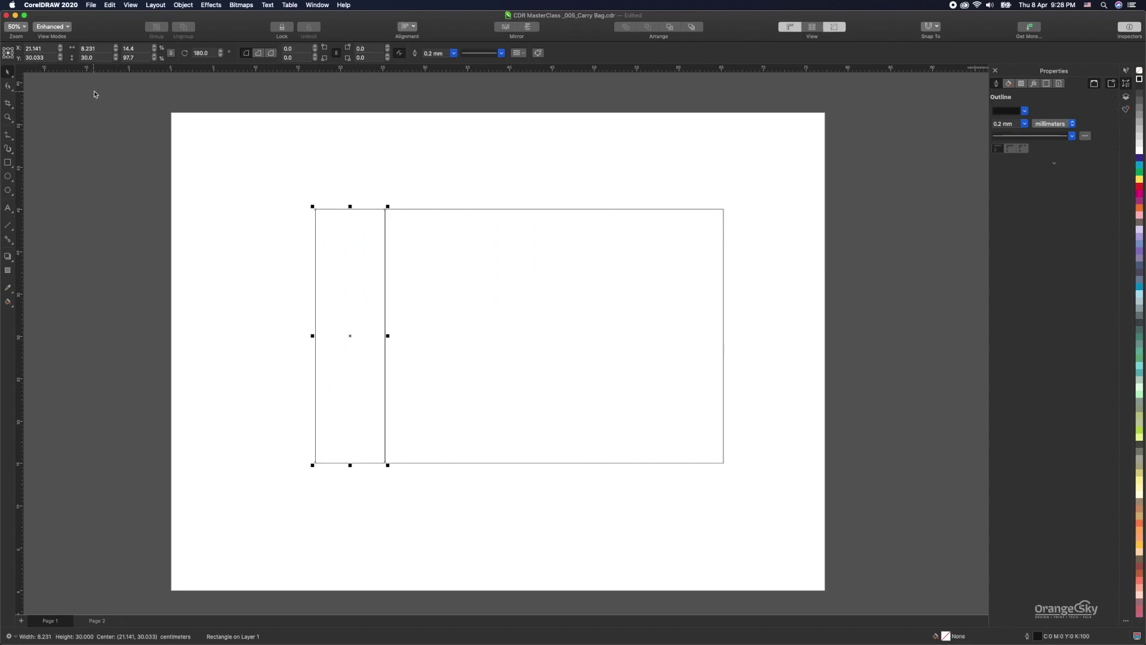
{"action": "left_click", "coordinate": [103, 51]}
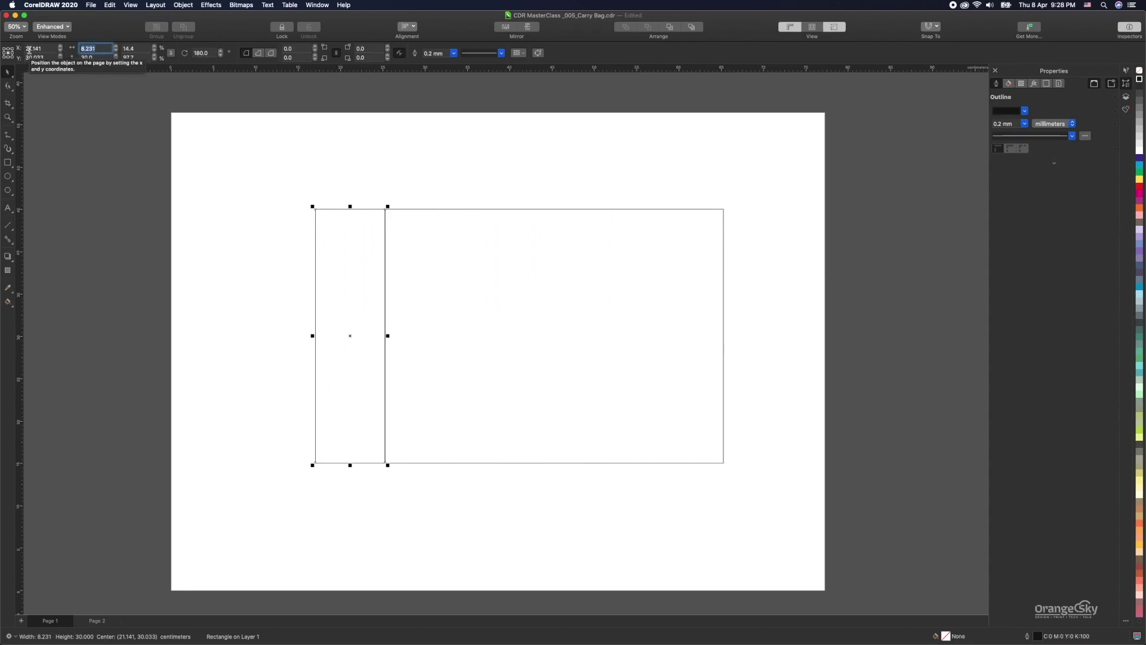
{"action": "type", "text": "10"}
{"action": "key", "text": "Return"}
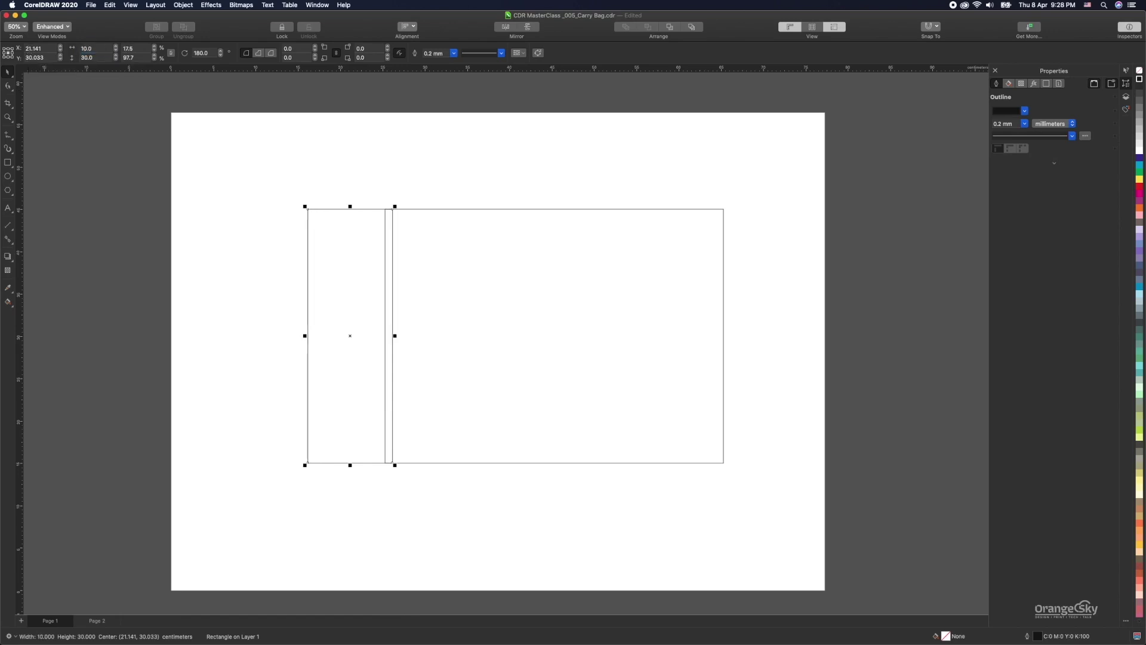
Set the side panel's width to 9 cm and snap its right edge to the main panel's left edge.
{"action": "double_click", "coordinate": [95, 49]}
{"action": "type", "text": "9"}
{"action": "key", "text": "Return"}
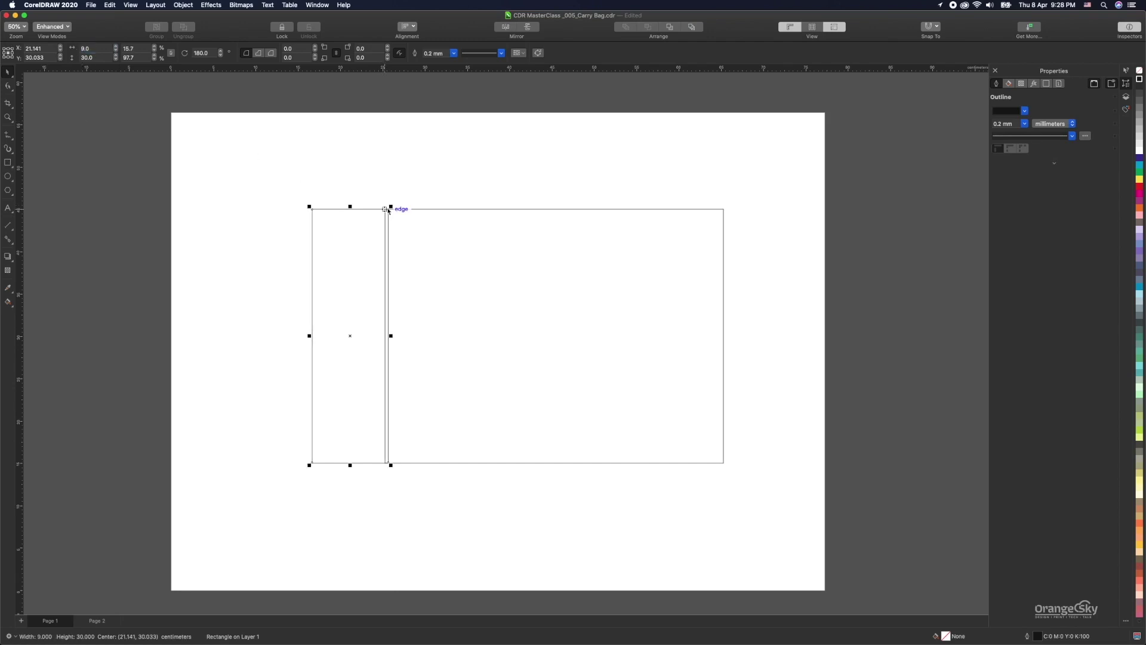
{"action": "left_click_drag", "start_coordinate": [390, 208], "coordinate": [385, 209]}
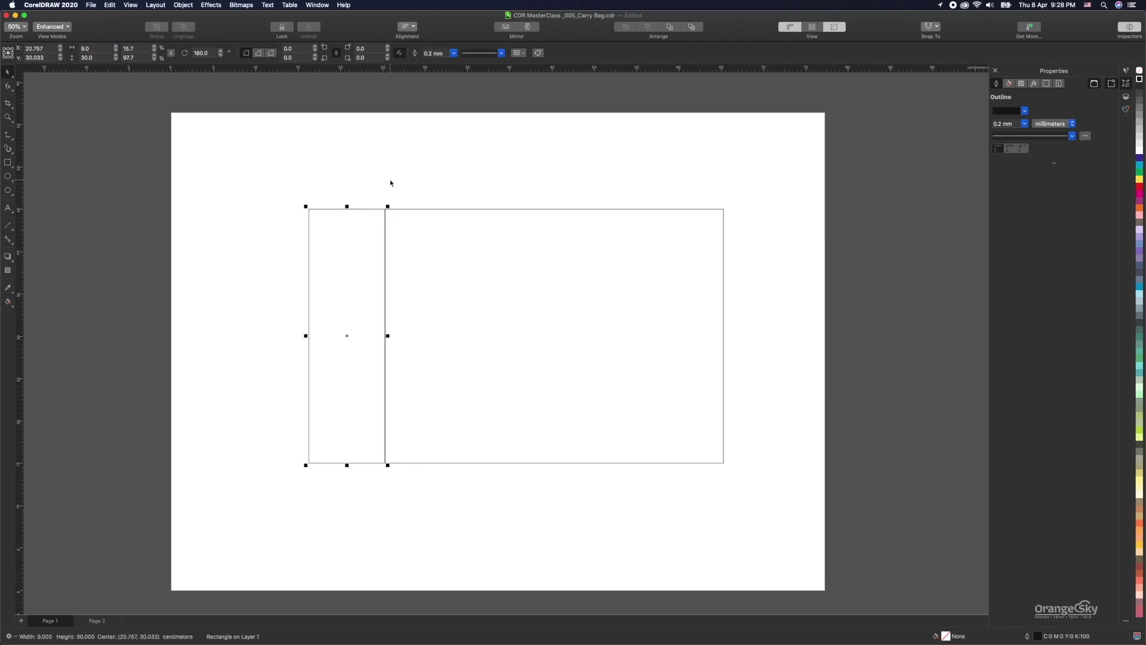
{"action": "left_click", "coordinate": [391, 183]}
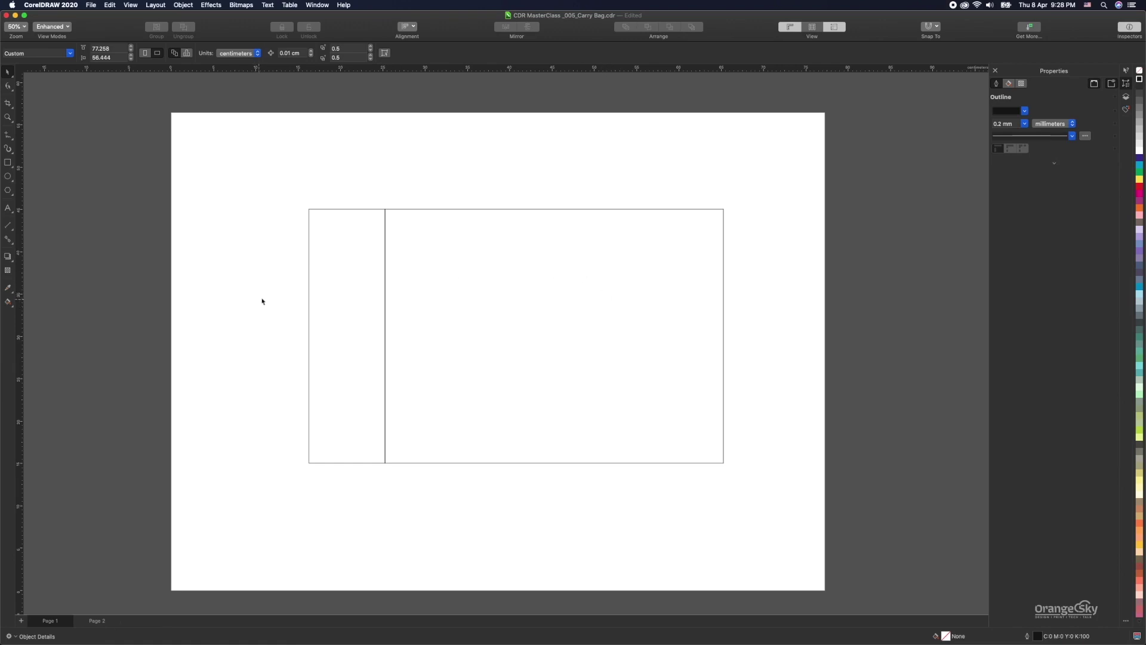
Check the combined size of the side and main panels.
{"action": "mouse_move", "coordinate": [295, 196]}
{"action": "left_mouse_down"}
{"action": "mouse_move", "coordinate": [747, 453]}
{"action": "mouse_move", "coordinate": [718, 472]}
{"action": "left_mouse_up"}
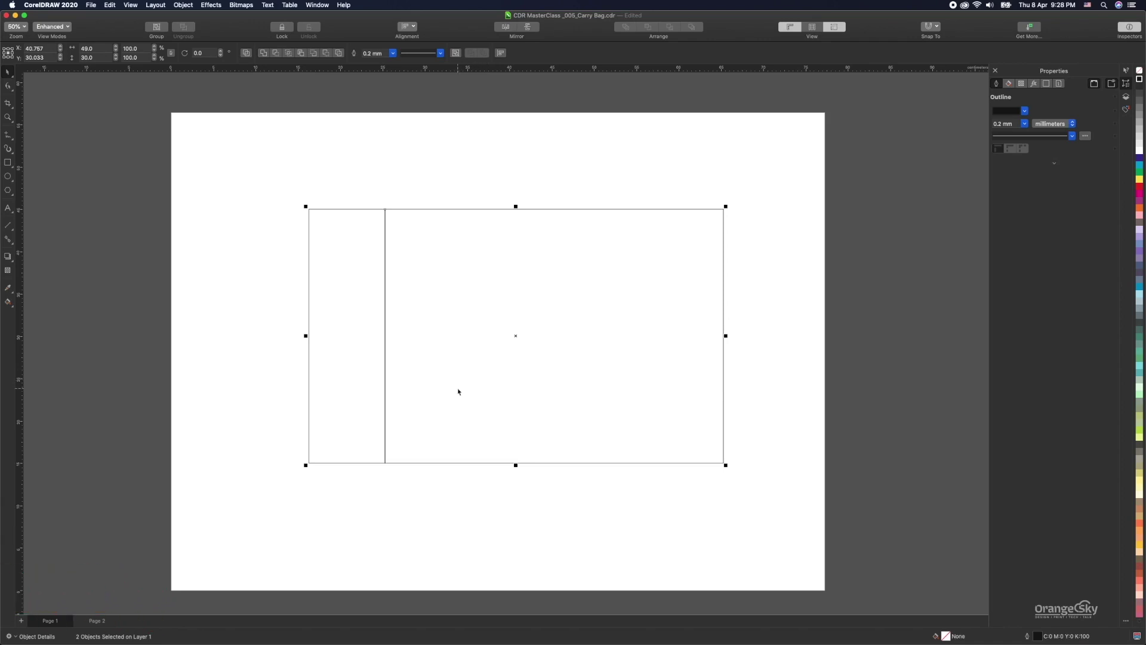
{"action": "left_click", "coordinate": [357, 211]}
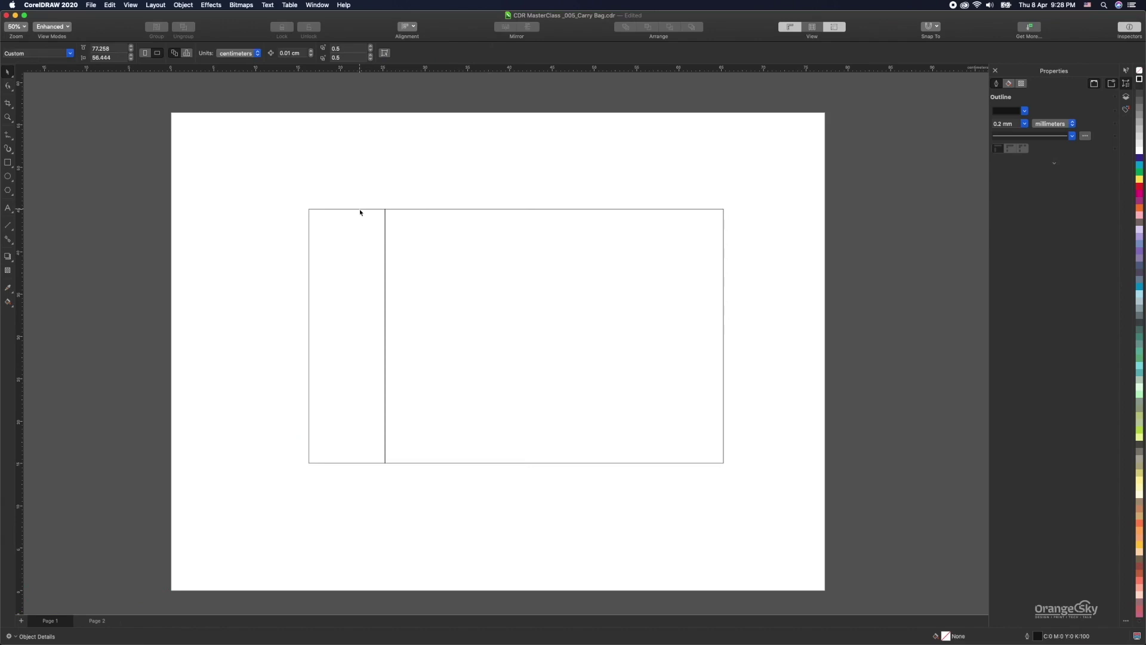
{"action": "left_click", "coordinate": [360, 211]}
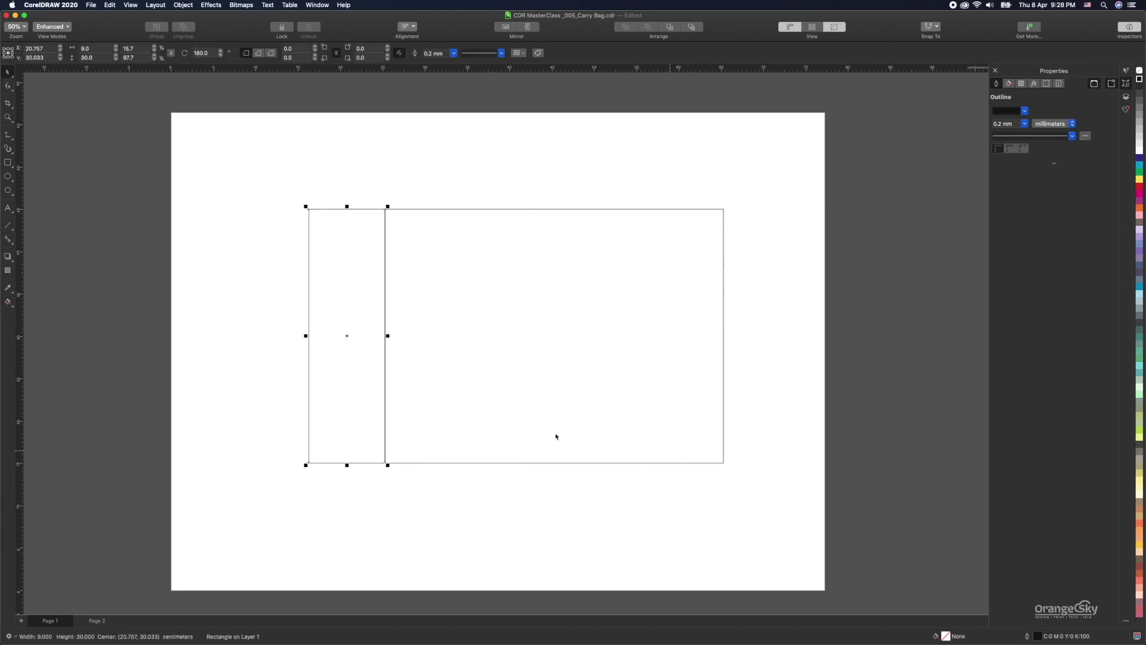
Draw a rectangle about 9 by 3.3 cm directly below the side panel, matching its width.
{"action": "left_click", "coordinate": [8, 162]}
{"action": "mouse_move", "coordinate": [386, 463]}
{"action": "left_mouse_down"}
{"action": "mouse_move", "coordinate": [279, 487]}
{"action": "mouse_move", "coordinate": [289, 472]}
{"action": "mouse_move", "coordinate": [309, 491]}
{"action": "mouse_move", "coordinate": [320, 406]}
{"action": "mouse_move", "coordinate": [308, 406]}
{"action": "left_mouse_up"}
{"action": "key", "text": "space"}
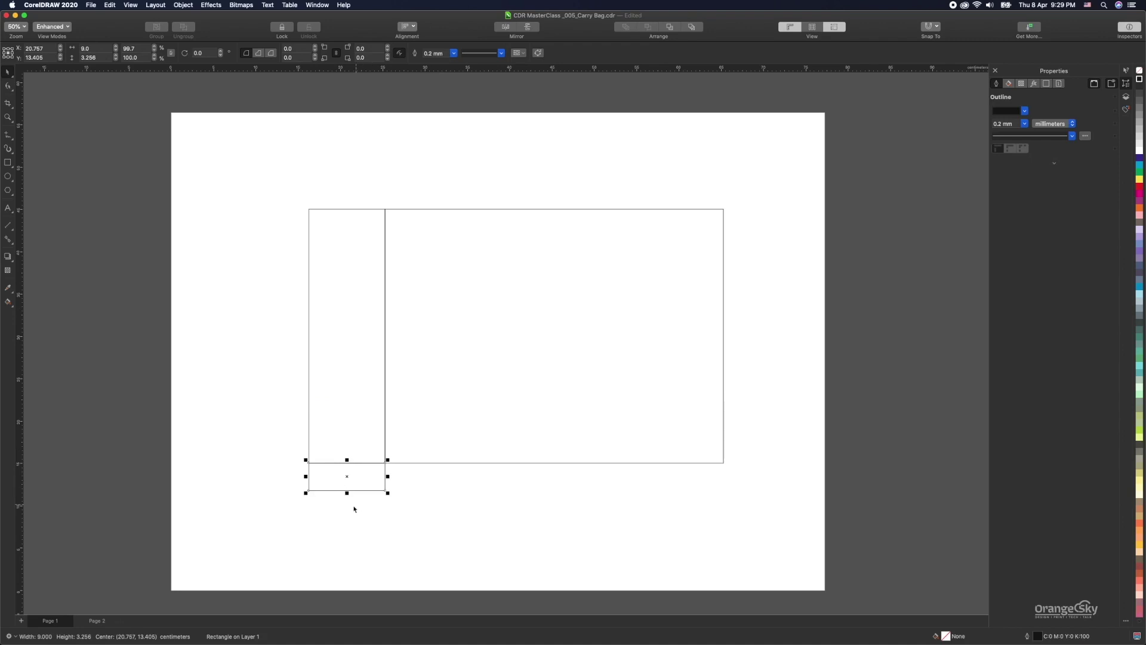
Set the height of the rectangle below the side panel to 9 cm, keeping its top edge as the reference point.
{"action": "left_click", "coordinate": [102, 58]}
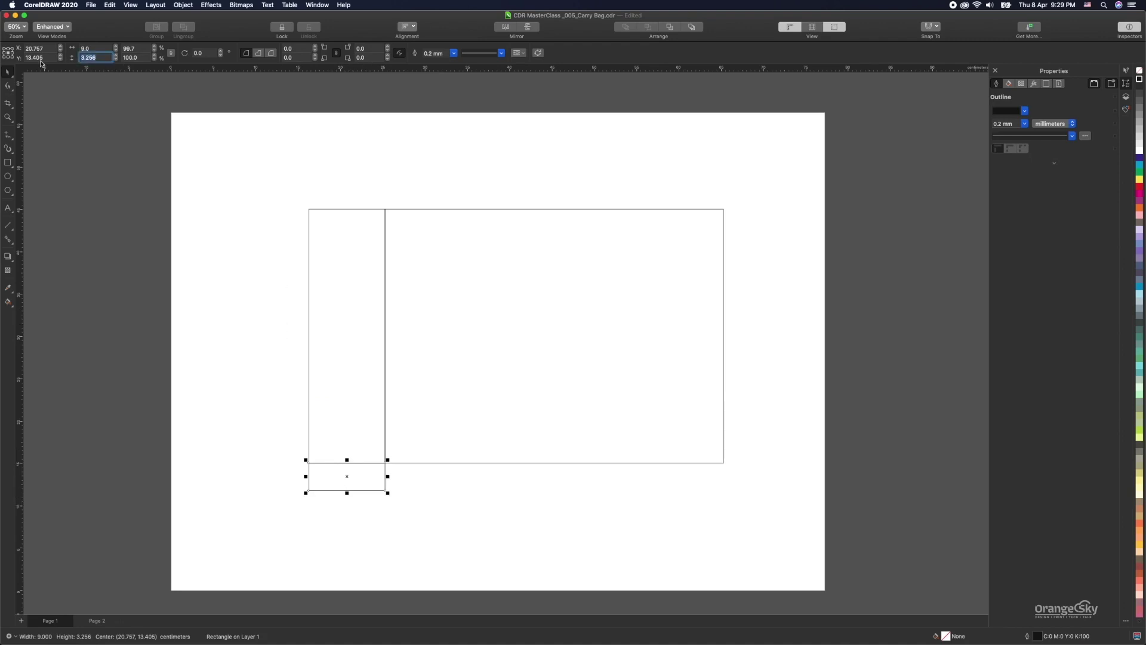
{"action": "left_click", "coordinate": [7, 49]}
{"action": "left_click", "coordinate": [99, 58]}
{"action": "key", "text": "BackSpace"}
{"action": "key", "text": "BackSpace"}
{"action": "key", "text": "BackSpace"}
{"action": "key", "text": "BackSpace"}
{"action": "key", "text": "BackSpace"}
{"action": "type", "text": "9"}
{"action": "key", "text": "Return"}
{"action": "left_click", "coordinate": [286, 460]}
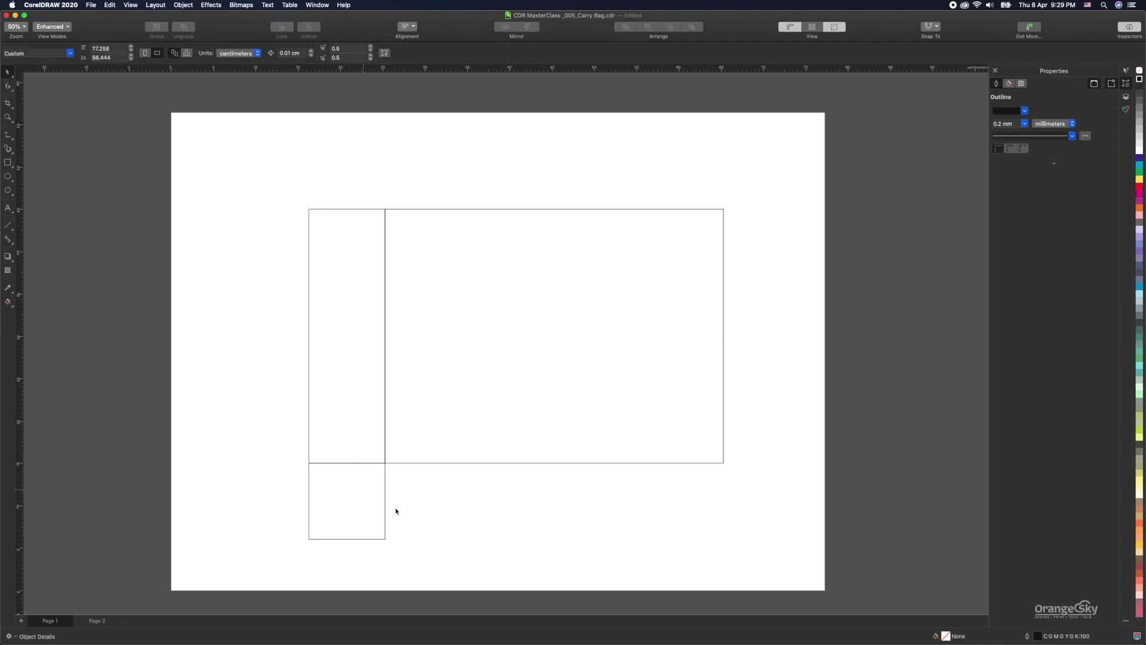
Create a mirrored copy of the 9 cm square below the main panel, stretched to 40 cm wide.
{"action": "left_click", "coordinate": [385, 489]}
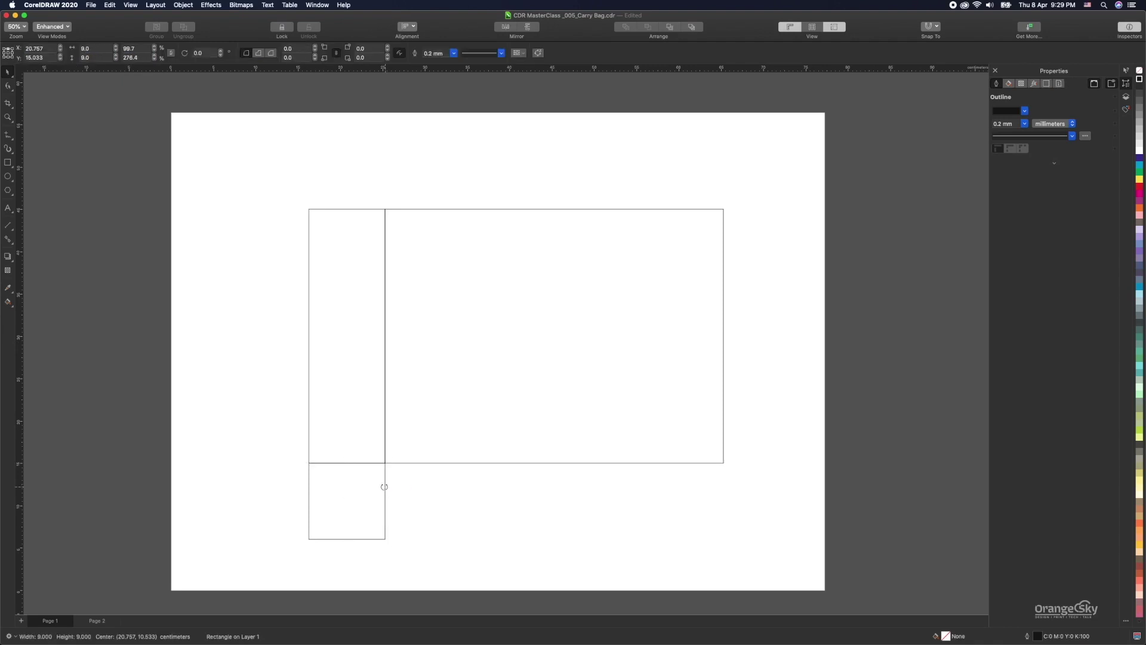
{"action": "left_click_drag", "start_coordinate": [306, 501], "coordinate": [723, 441]}
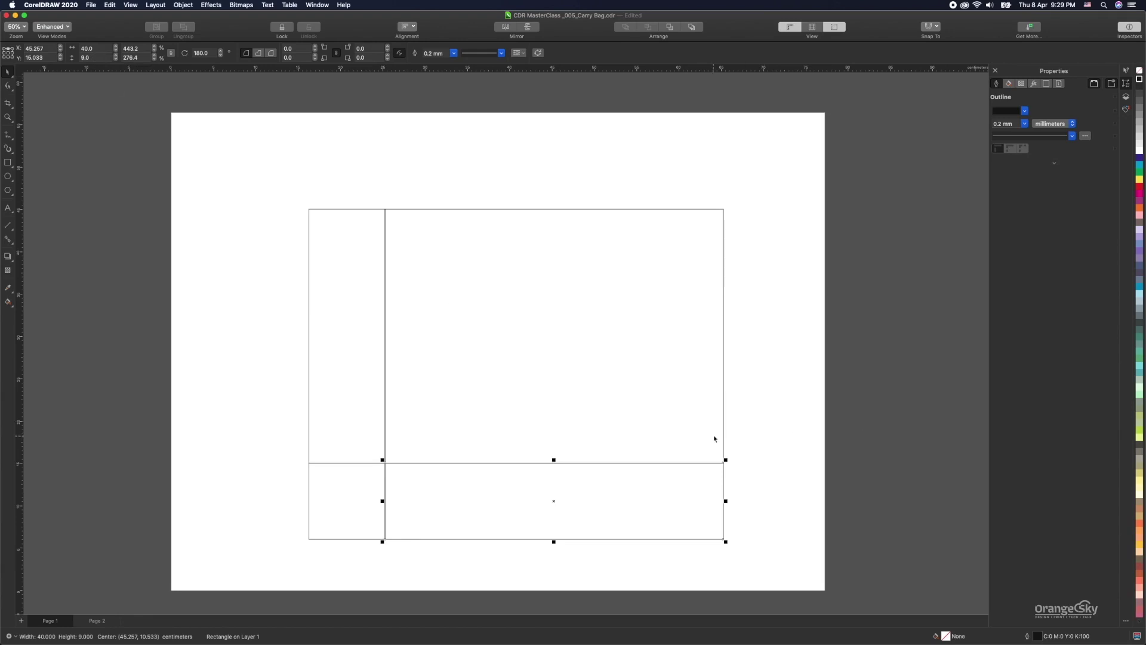
{"action": "left_click", "coordinate": [778, 352]}
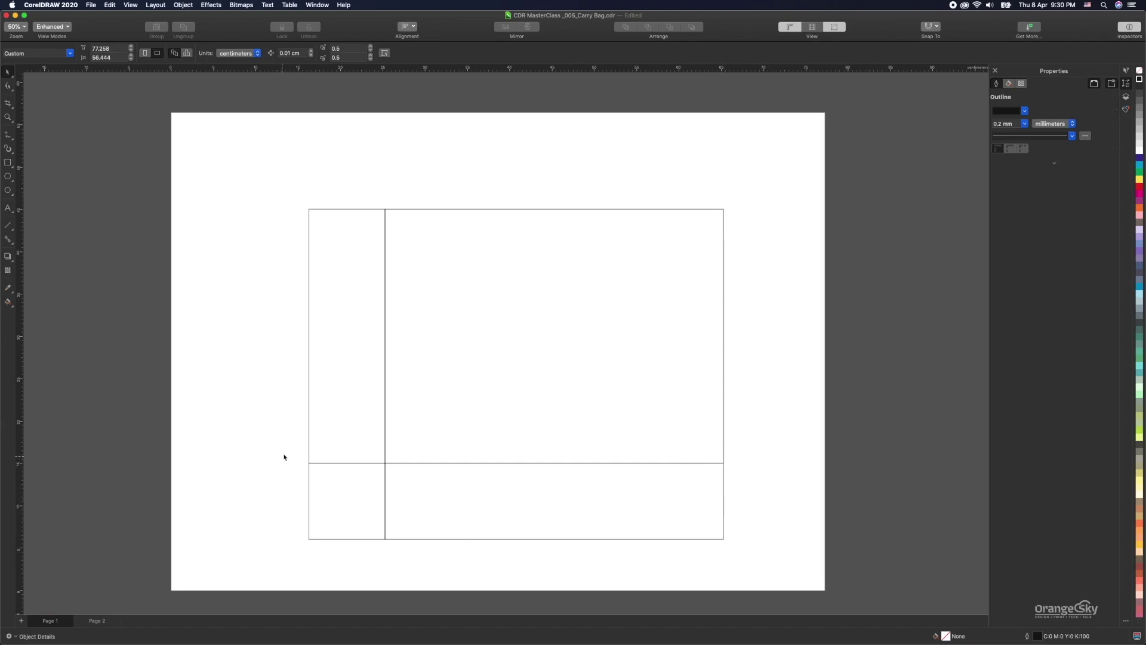
Reduce the height of both bottom panels together to 6 cm, keeping their top edges in place.
{"action": "left_click_drag", "start_coordinate": [730, 533], "coordinate": [738, 562]}
{"action": "left_click_drag", "start_coordinate": [516, 542], "coordinate": [524, 517]}
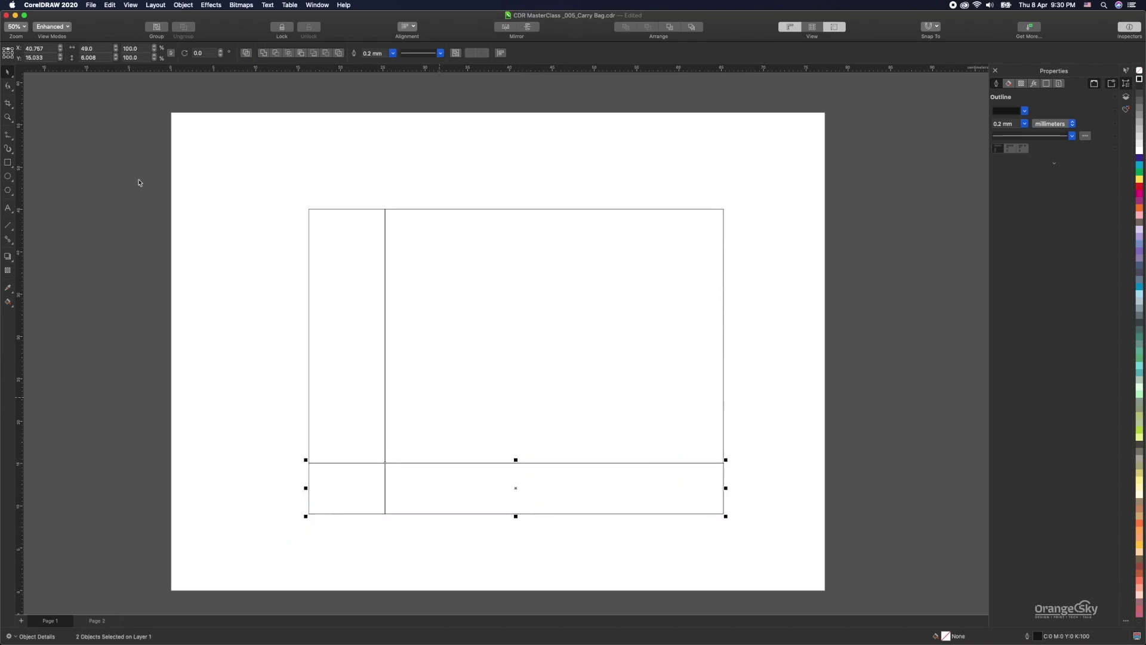
{"action": "double_click", "coordinate": [105, 58]}
{"action": "type", "text": "6"}
{"action": "key", "text": "Return"}
{"action": "left_click", "coordinate": [263, 240]}
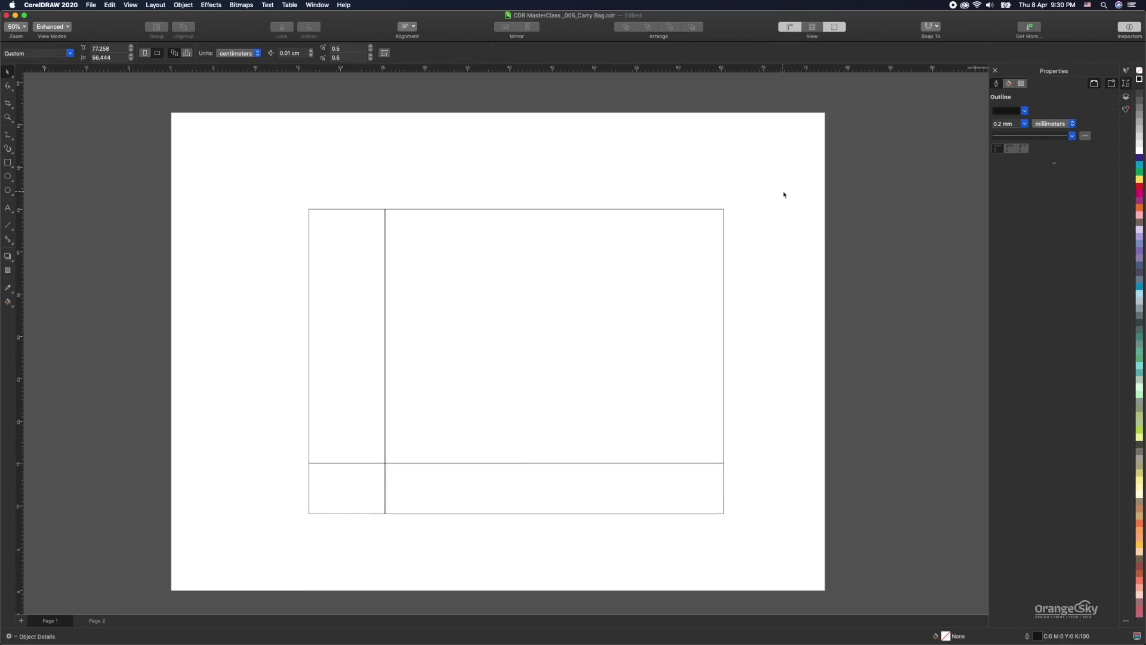
Look at the artwork on page 2 again and return to the full bag layout on page 1.
{"action": "left_click", "coordinate": [97, 621]}
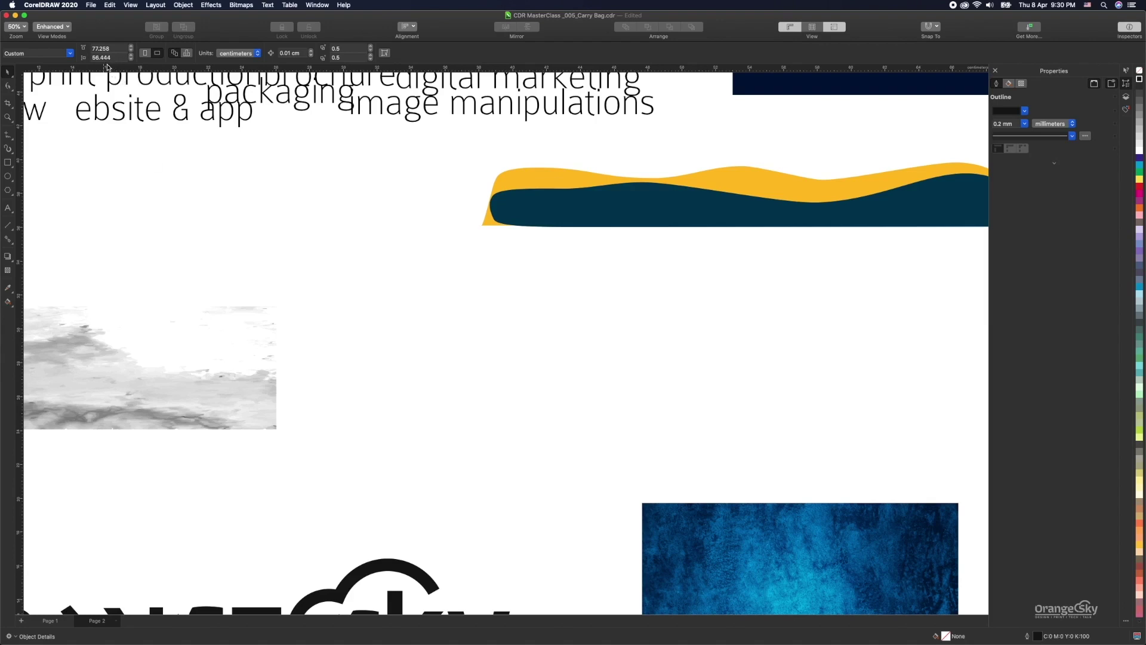
{"action": "key", "text": "Page_Up"}
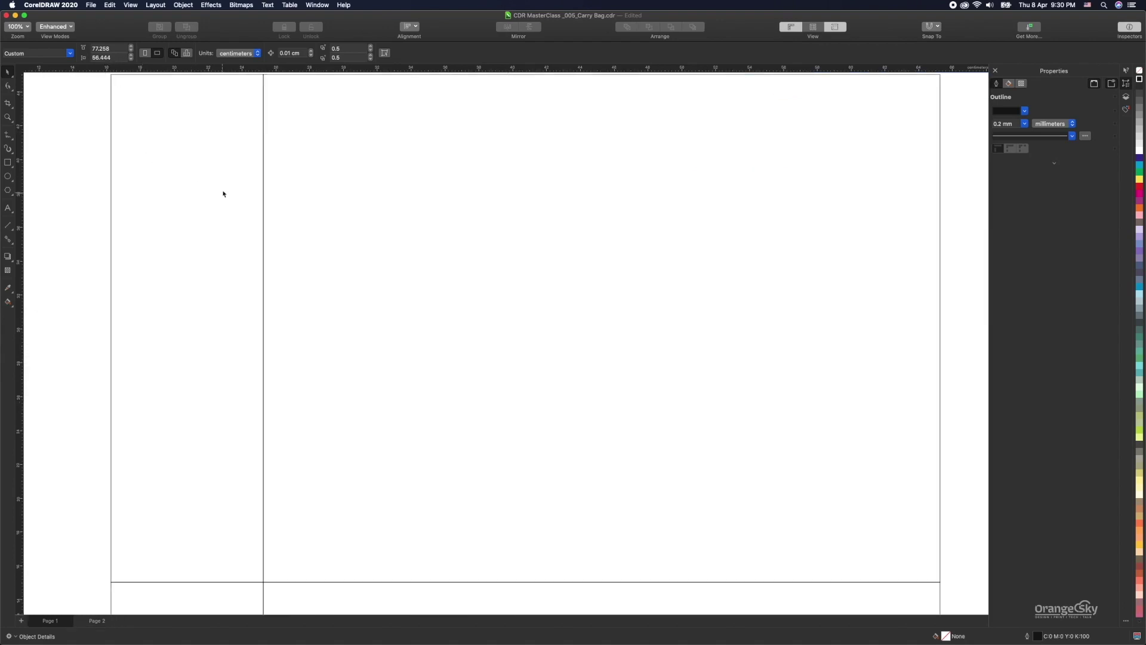
{"action": "key", "text": "z"}
{"action": "key", "text": "F3"}
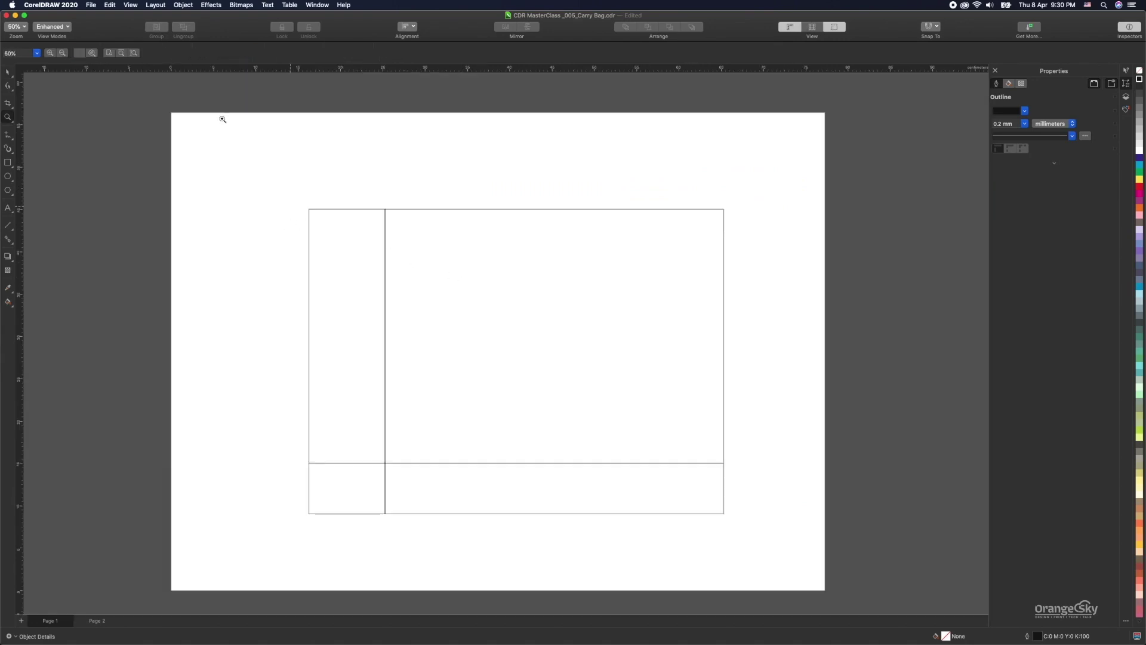
Set the page size to 80 cm wide and 60 cm high.
{"action": "left_click", "coordinate": [5, 71]}
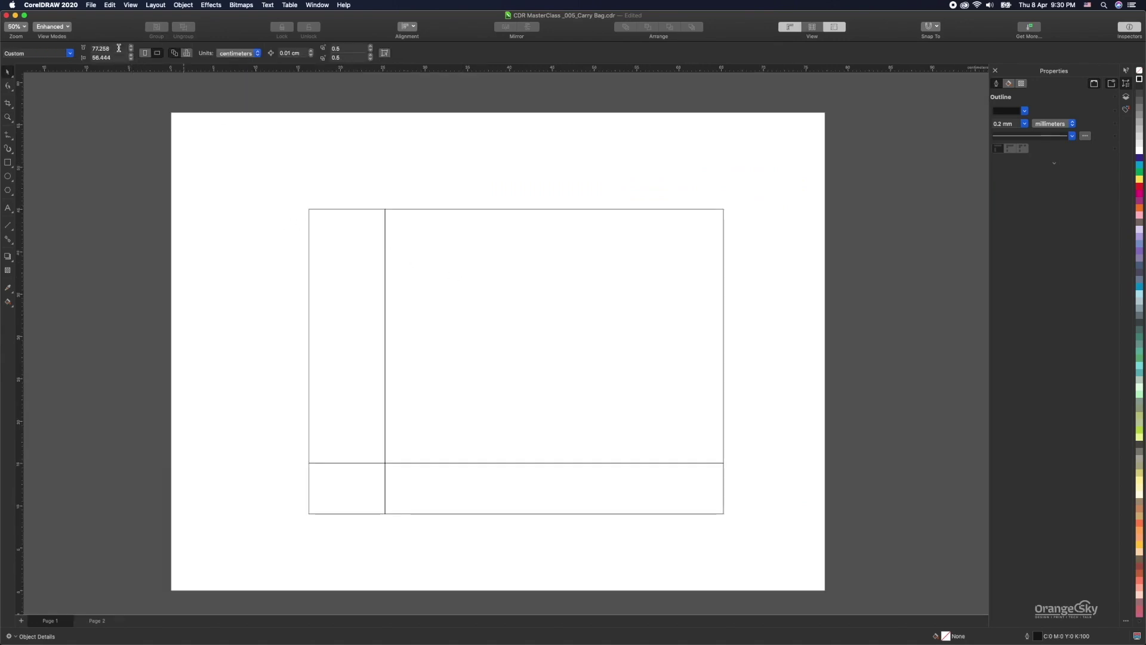
{"action": "type", "text": "80"}
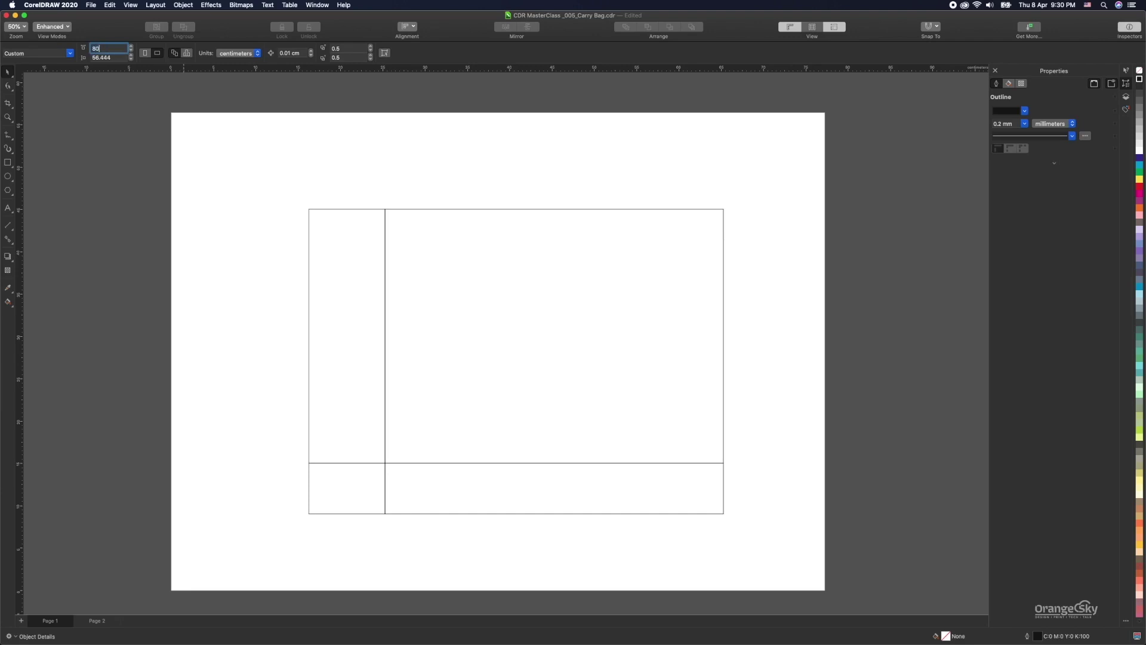
{"action": "key", "text": "Tab"}
{"action": "type", "text": "60"}
{"action": "key", "text": "Return"}
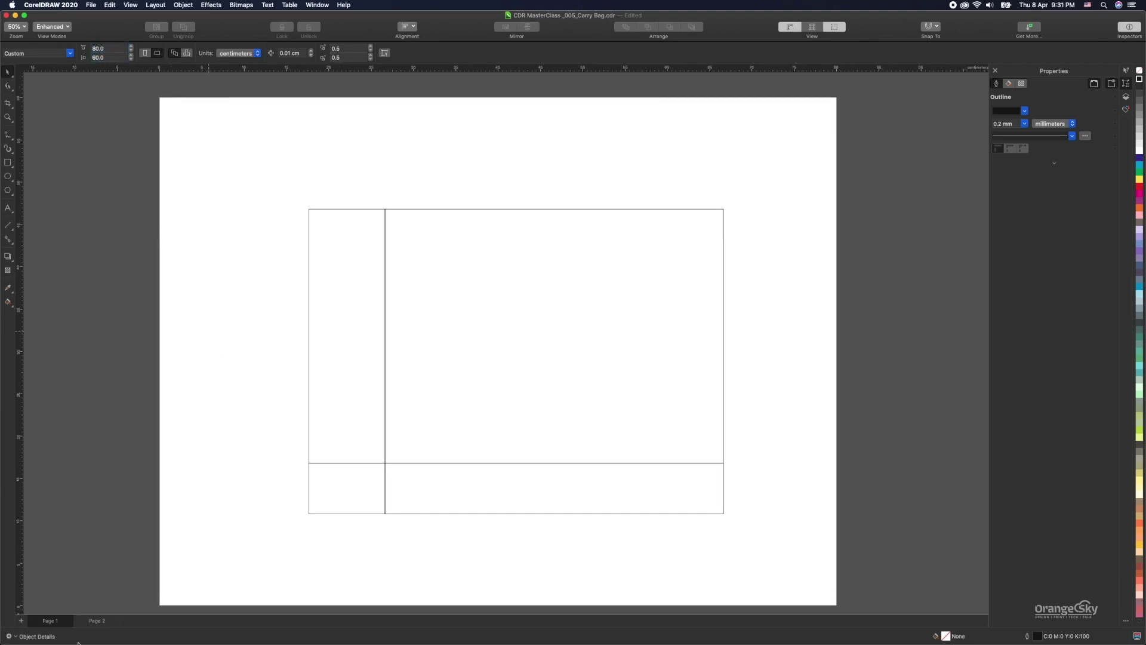
Copy all the artwork on page 2 and paste it onto the bag layout page.
{"action": "left_click", "coordinate": [91, 621]}
{"action": "key", "text": "z"}
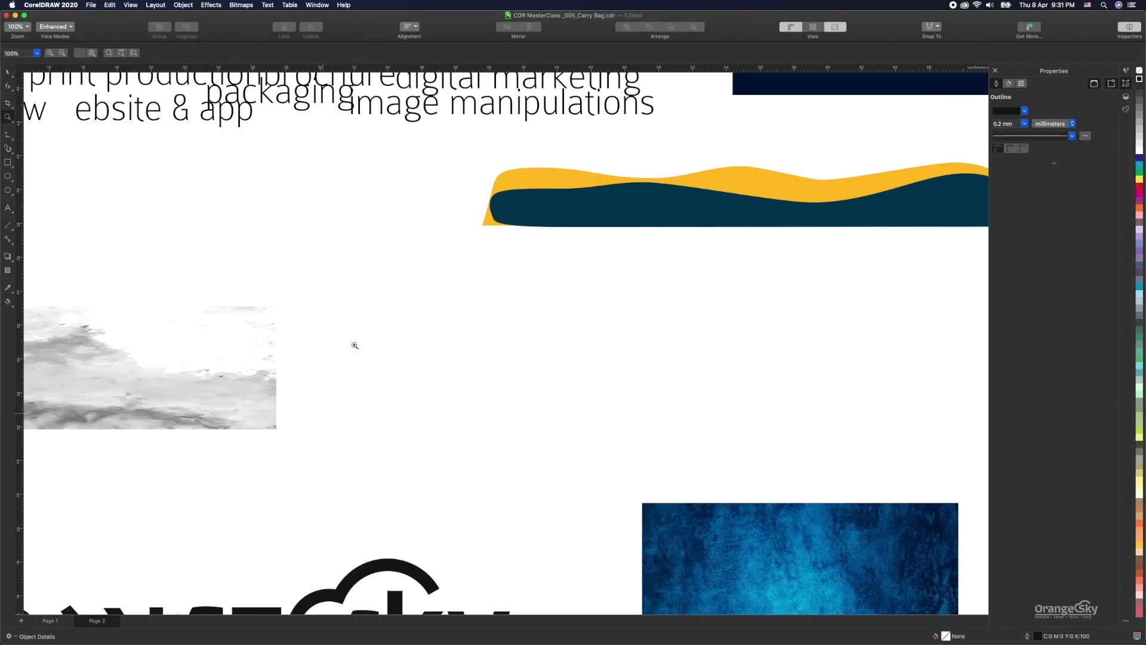
{"action": "right_click", "coordinate": [355, 346]}
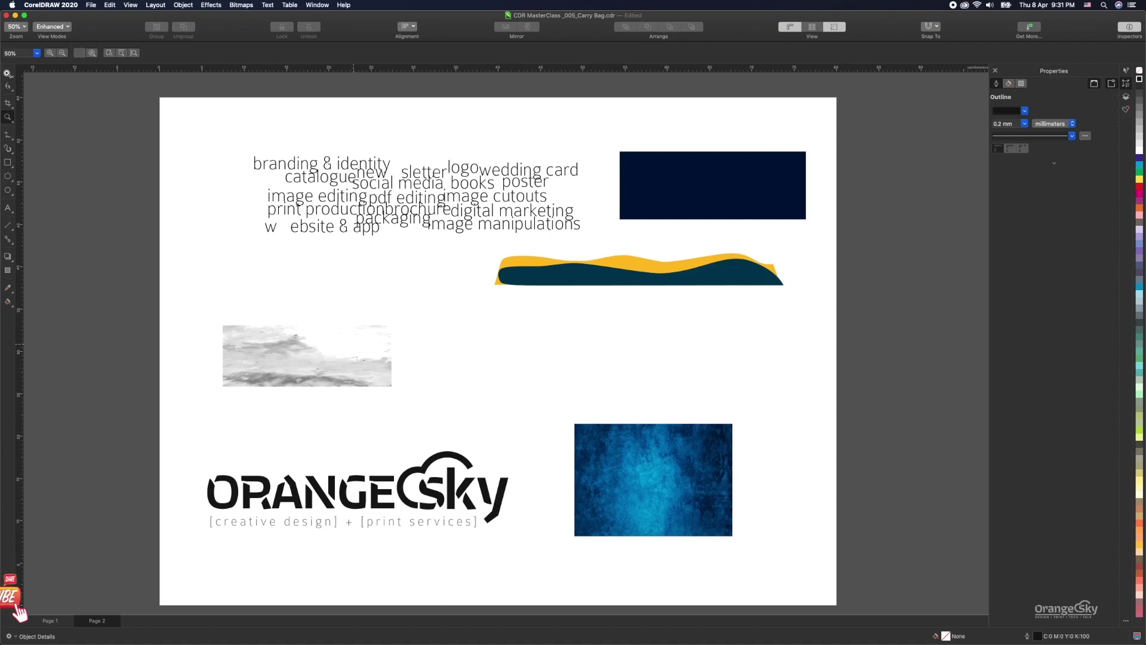
{"action": "key", "text": "space"}
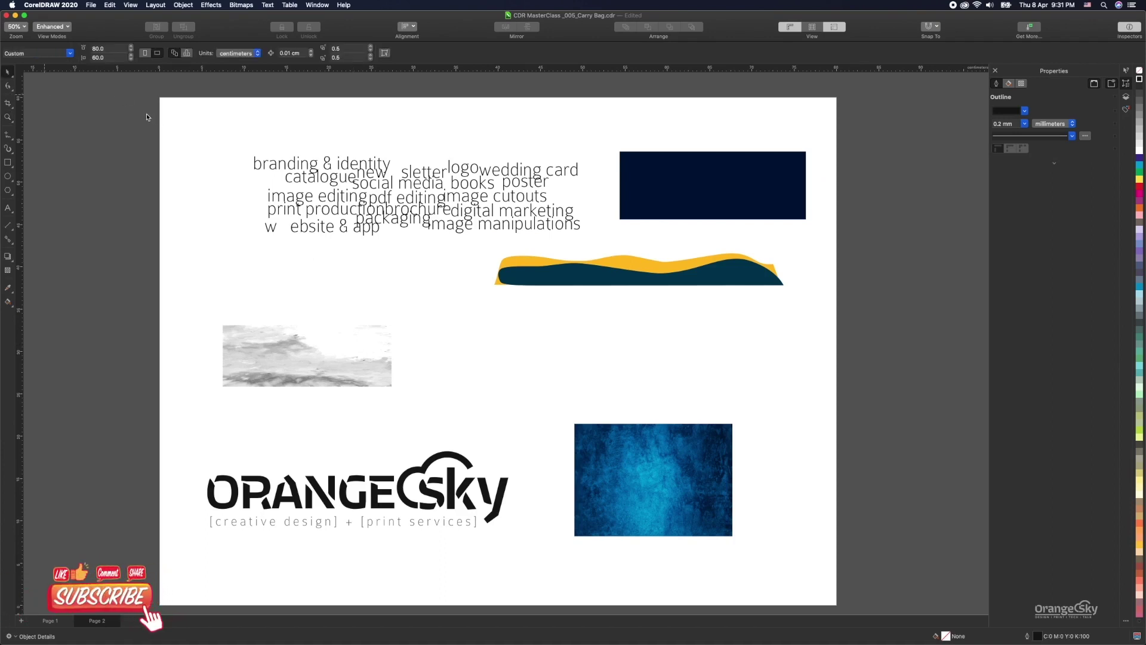
{"action": "key", "text": "super+a"}
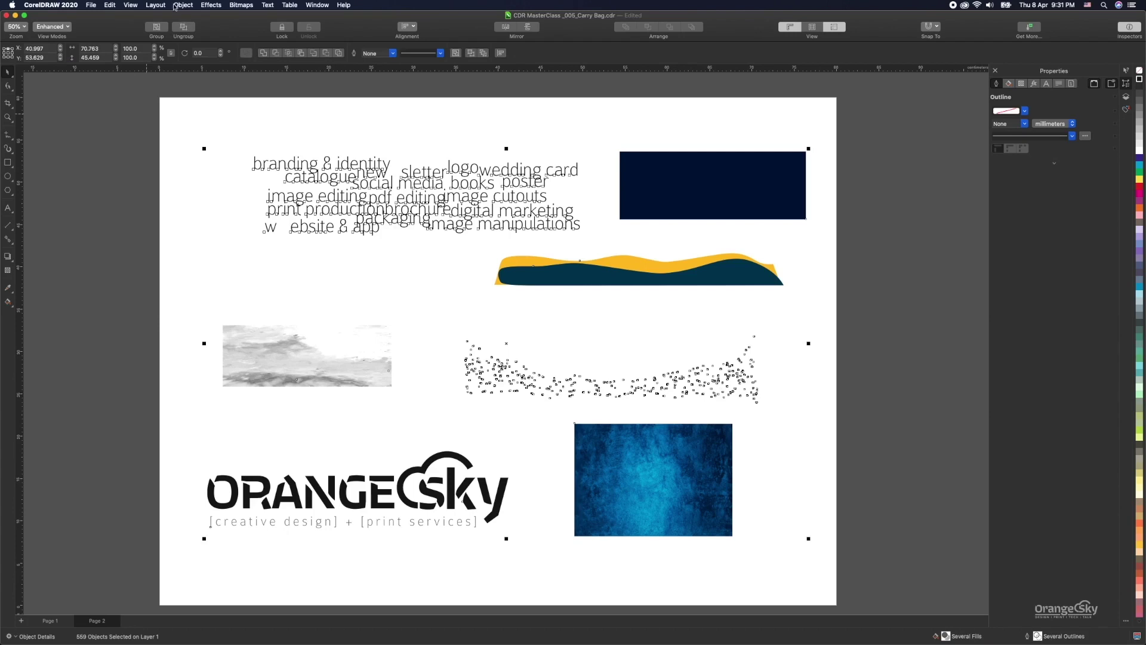
{"action": "left_click", "coordinate": [114, 6]}
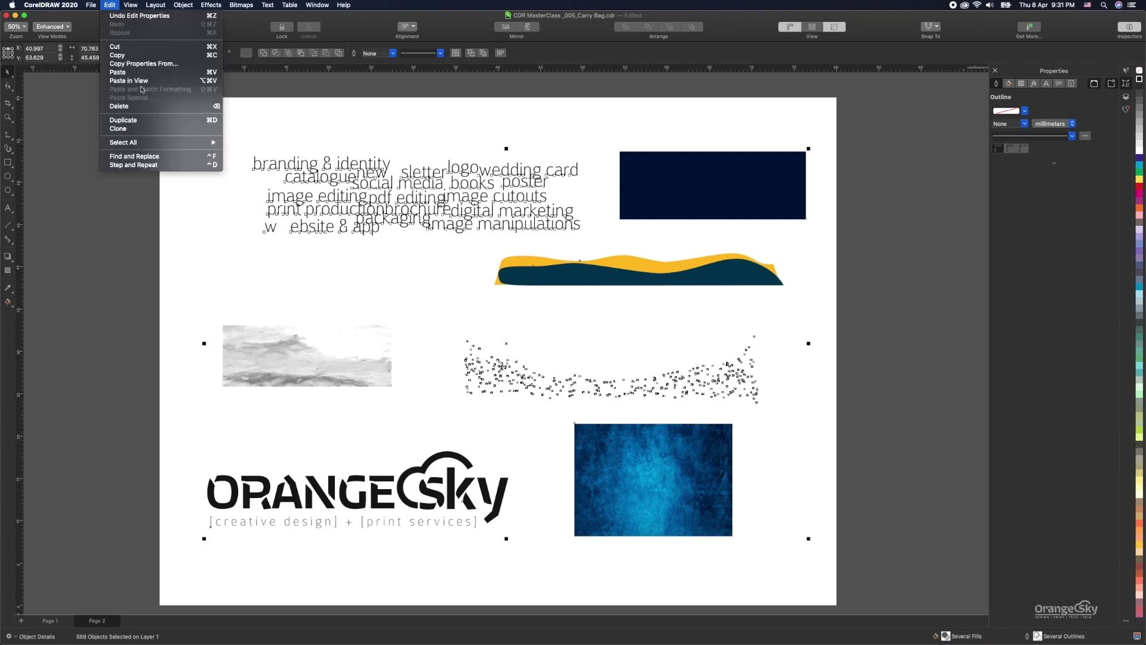
{"action": "left_click", "coordinate": [123, 56]}
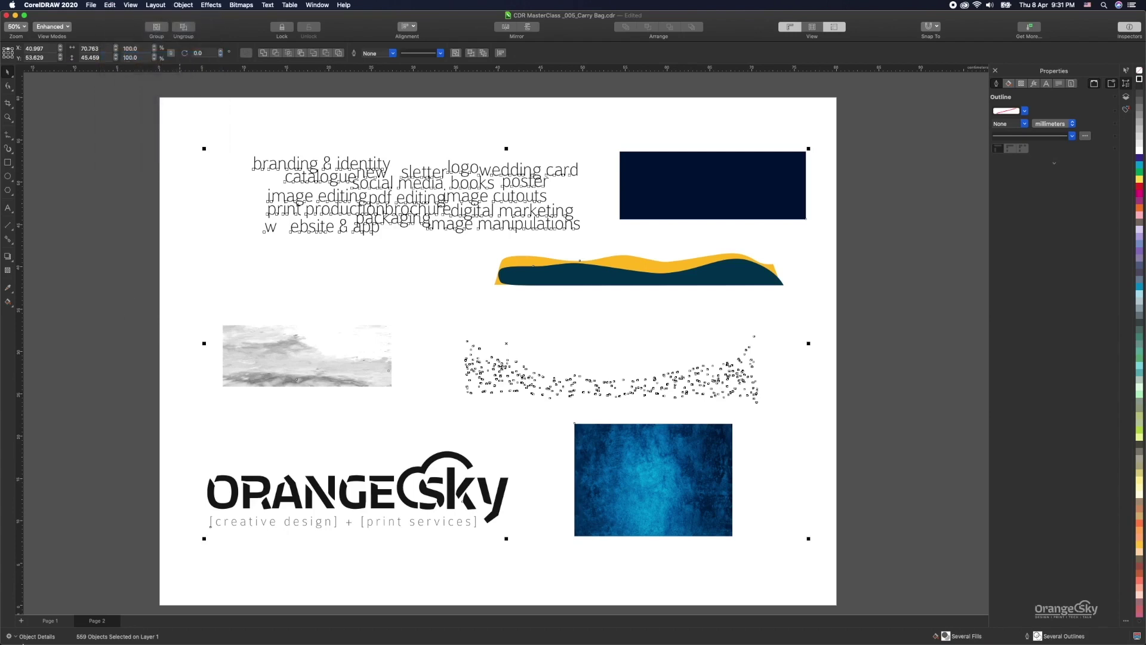
{"action": "left_click", "coordinate": [46, 623]}
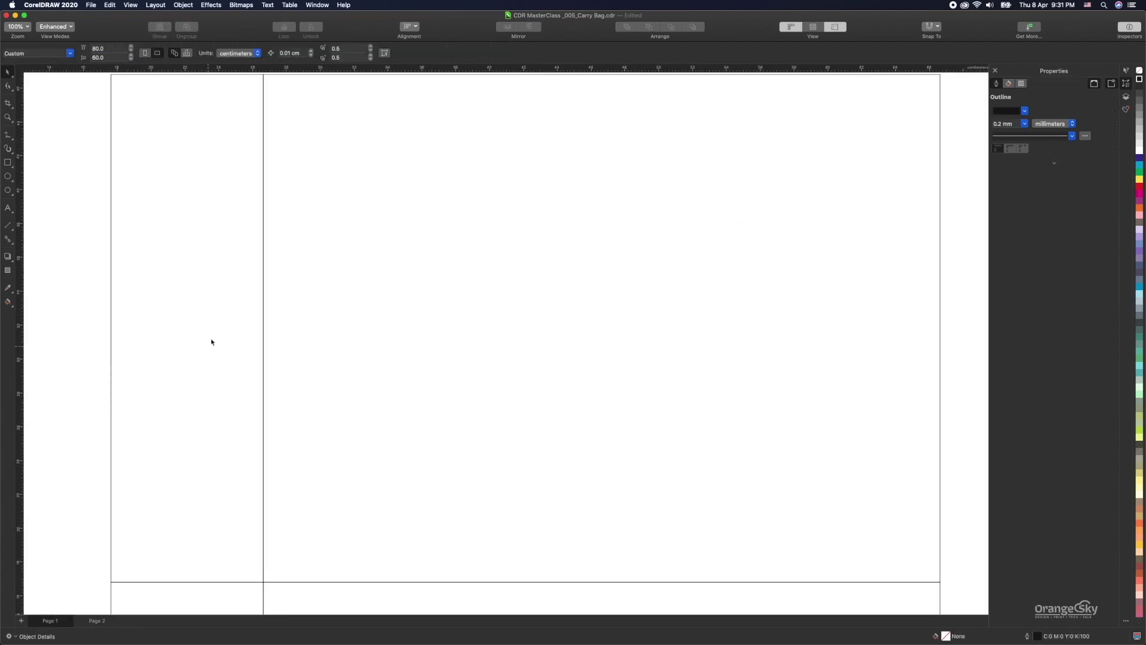
{"action": "left_click", "coordinate": [110, 5]}
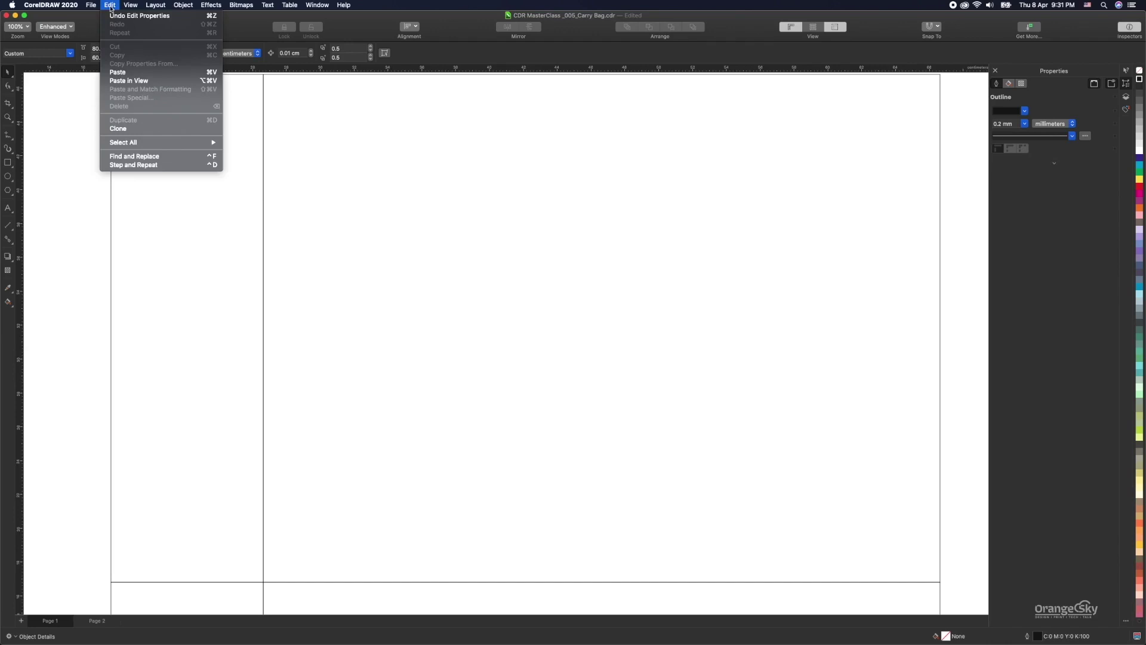
{"action": "left_click", "coordinate": [120, 73]}
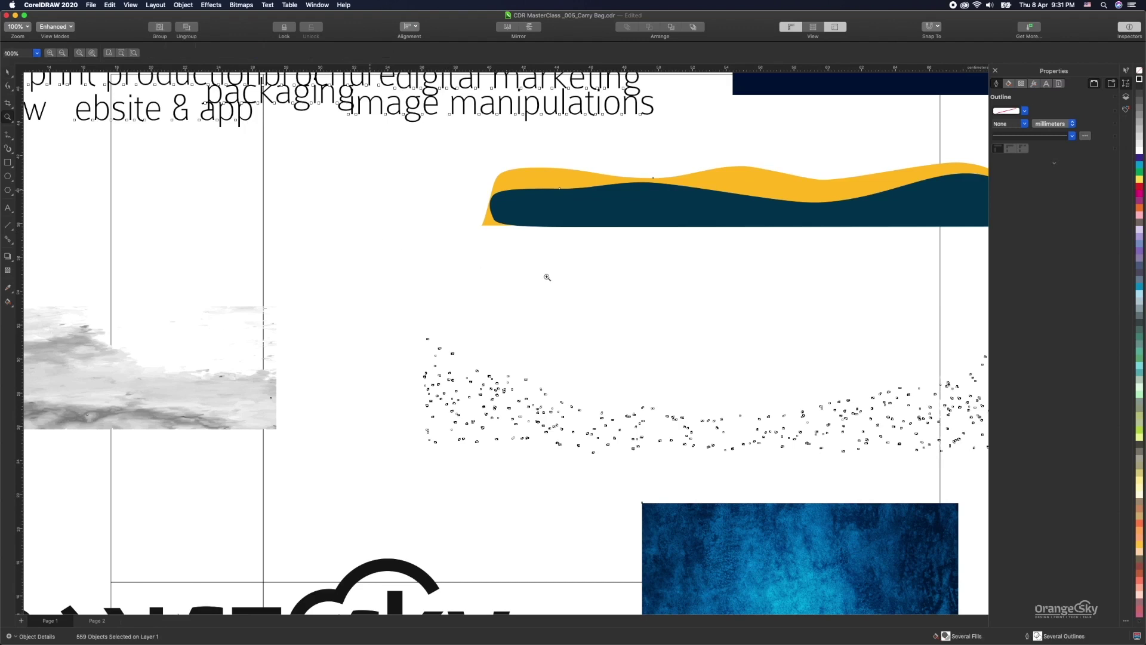
Move the pasted artwork off the bag layout to its right side and group it into one object.
{"action": "key", "text": "F3"}
{"action": "key", "text": "F3"}
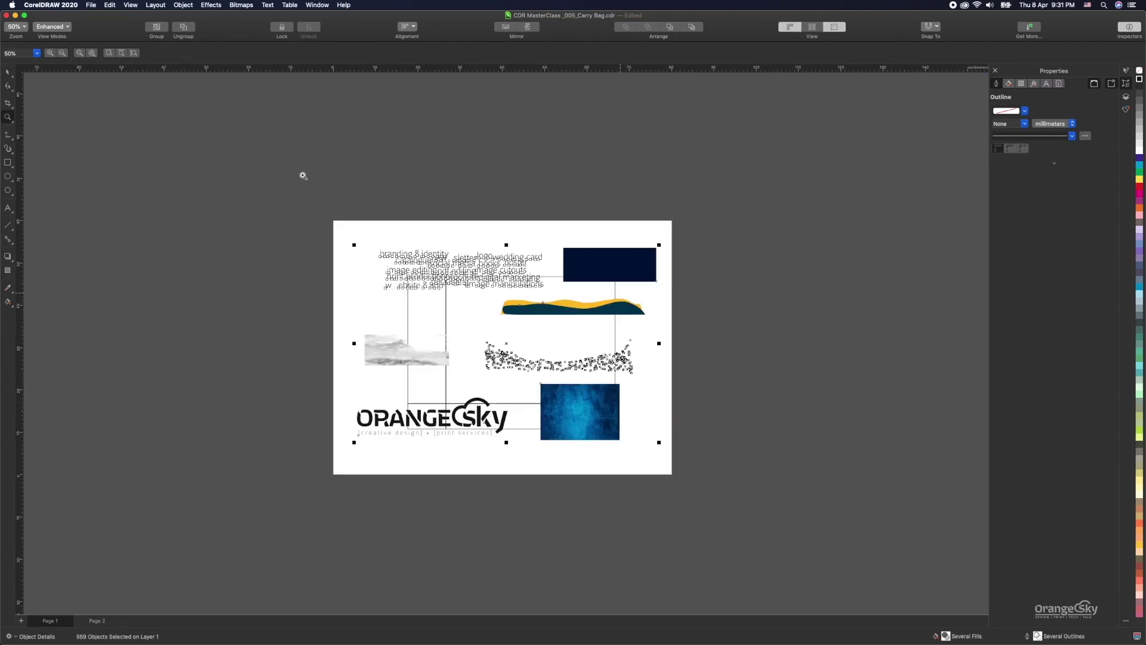
{"action": "left_click", "coordinate": [7, 71]}
{"action": "left_click_drag", "start_coordinate": [566, 251], "coordinate": [885, 251]}
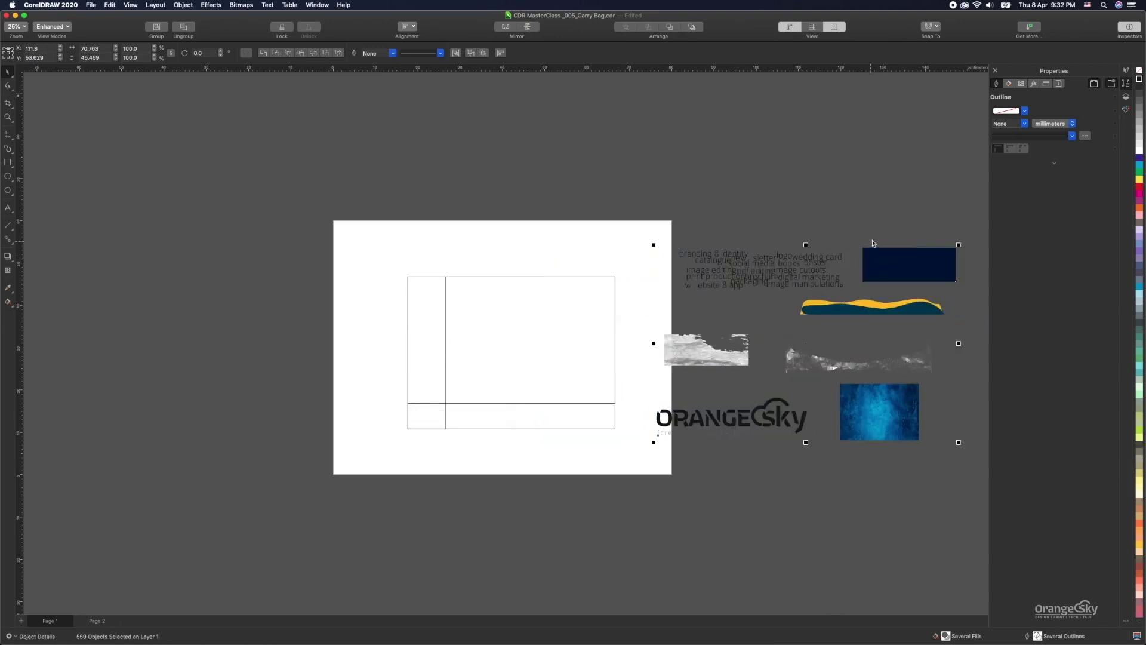
{"action": "key", "text": "super+g"}
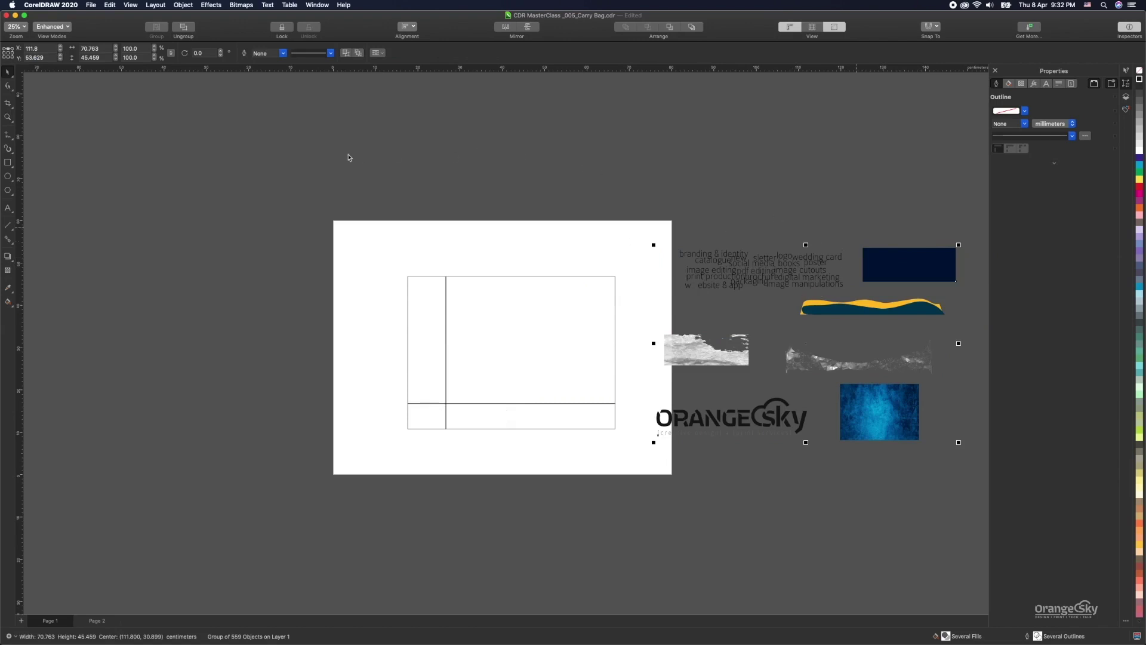
{"action": "key", "text": "Escape"}
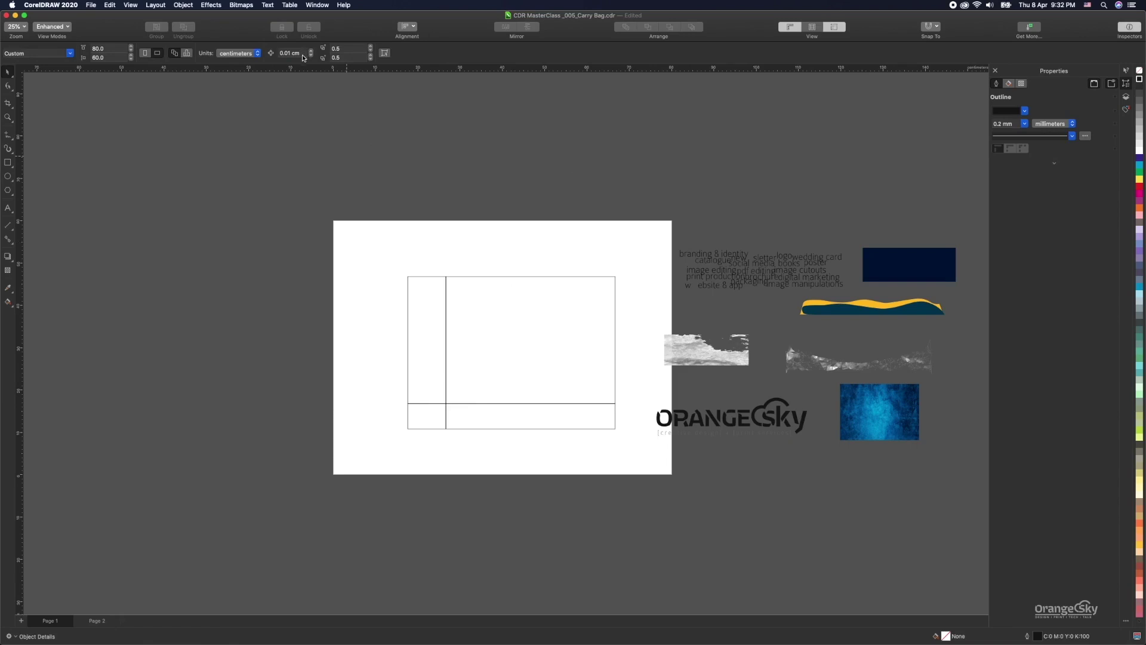
Widen the page to 150 cm and shift the bag layout and artwork left so everything fits on it.
{"action": "left_click", "coordinate": [94, 50]}
{"action": "type", "text": "150"}
{"action": "key", "text": "Return"}
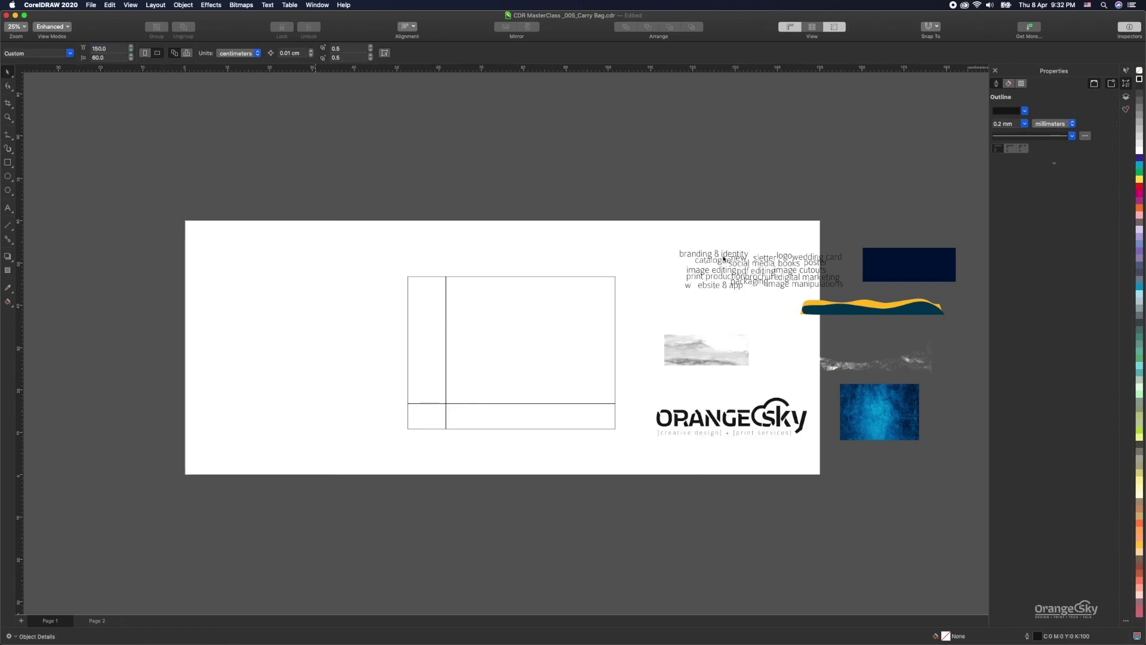
{"action": "key", "text": "super+a"}
{"action": "left_click_drag", "start_coordinate": [918, 262], "coordinate": [778, 269]}
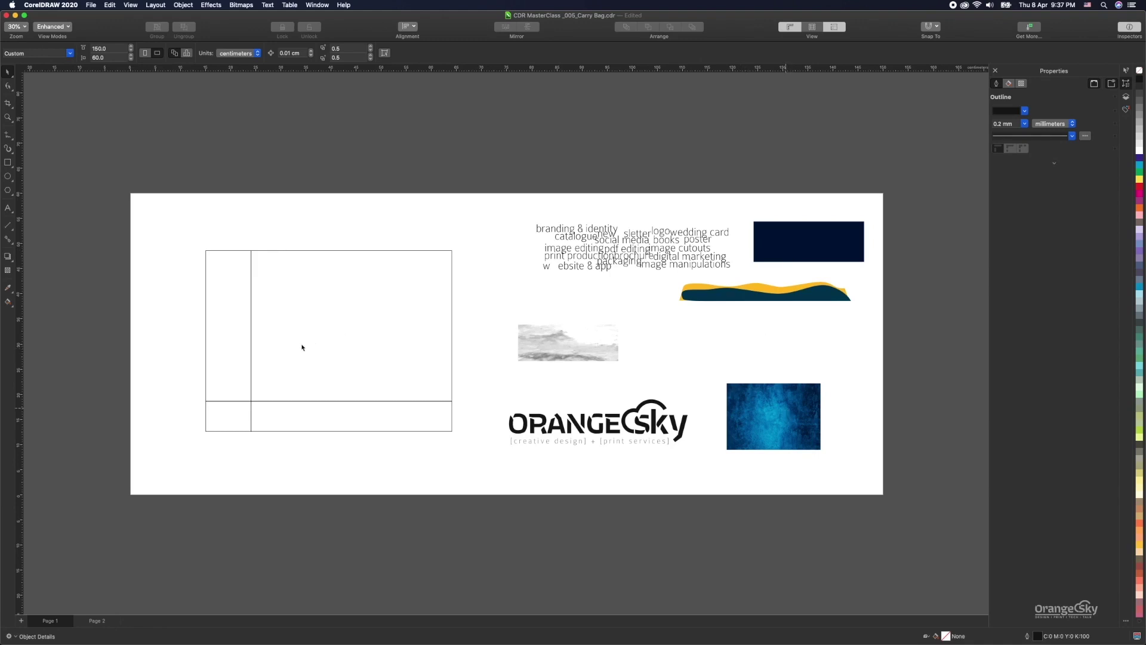
Move the blue texture image onto the bag layout, overlapping the upper side and main panels.
{"action": "key", "text": "Tab"}
{"action": "left_click_drag", "start_coordinate": [752, 396], "coordinate": [328, 248]}
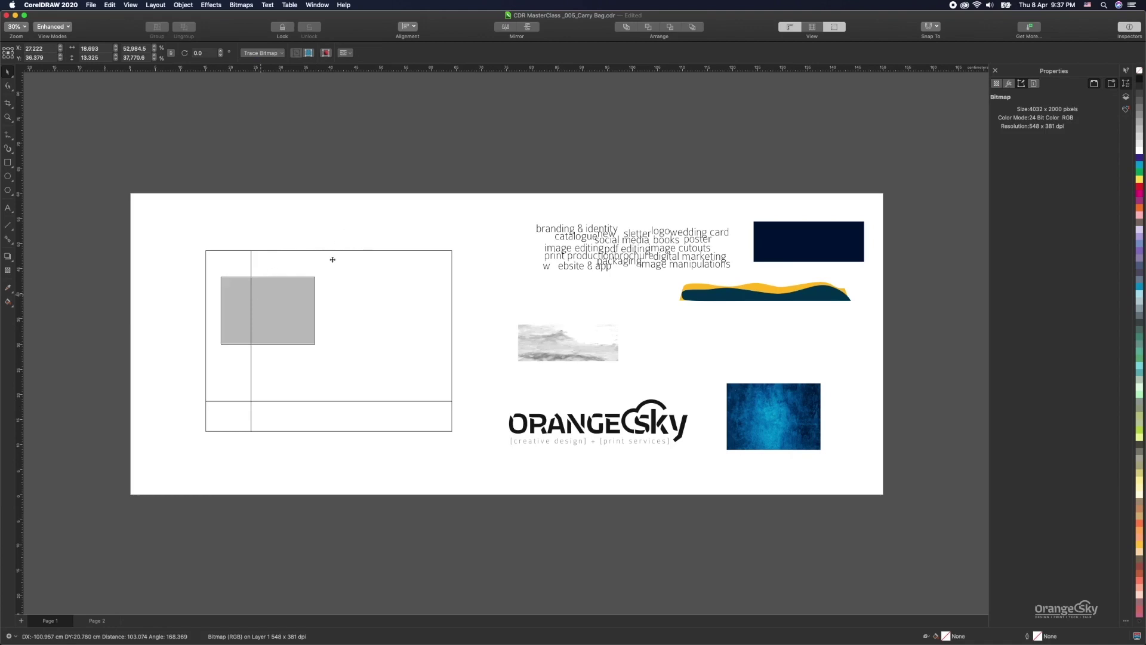
{"action": "left_click", "coordinate": [366, 282]}
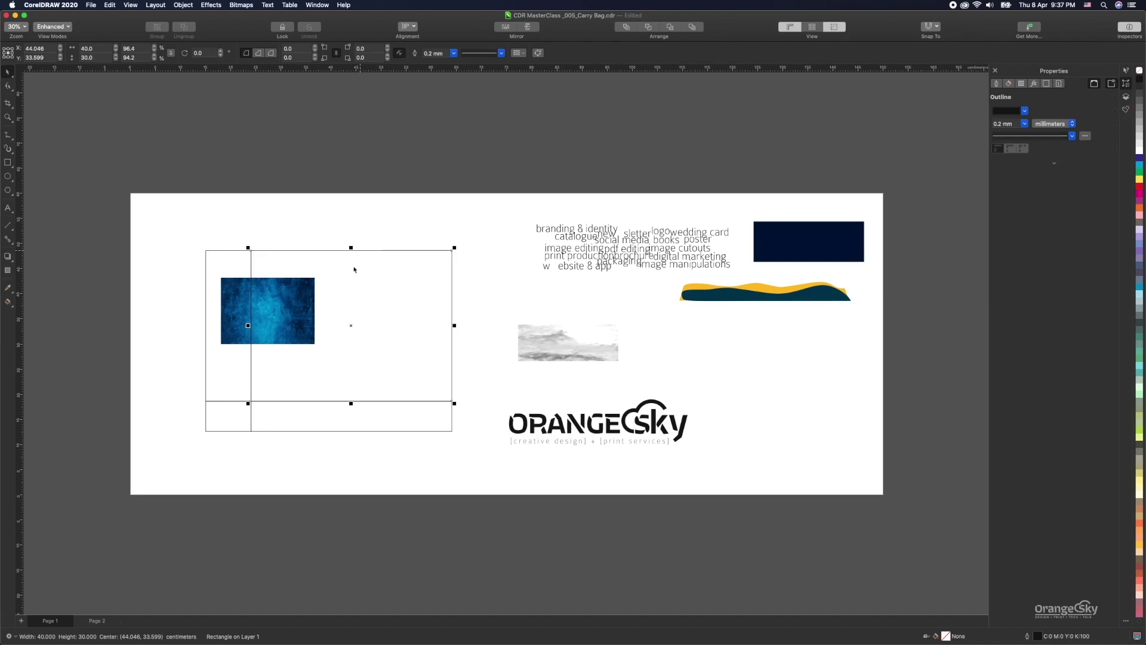
{"action": "left_click_drag", "start_coordinate": [234, 253], "coordinate": [227, 255]}
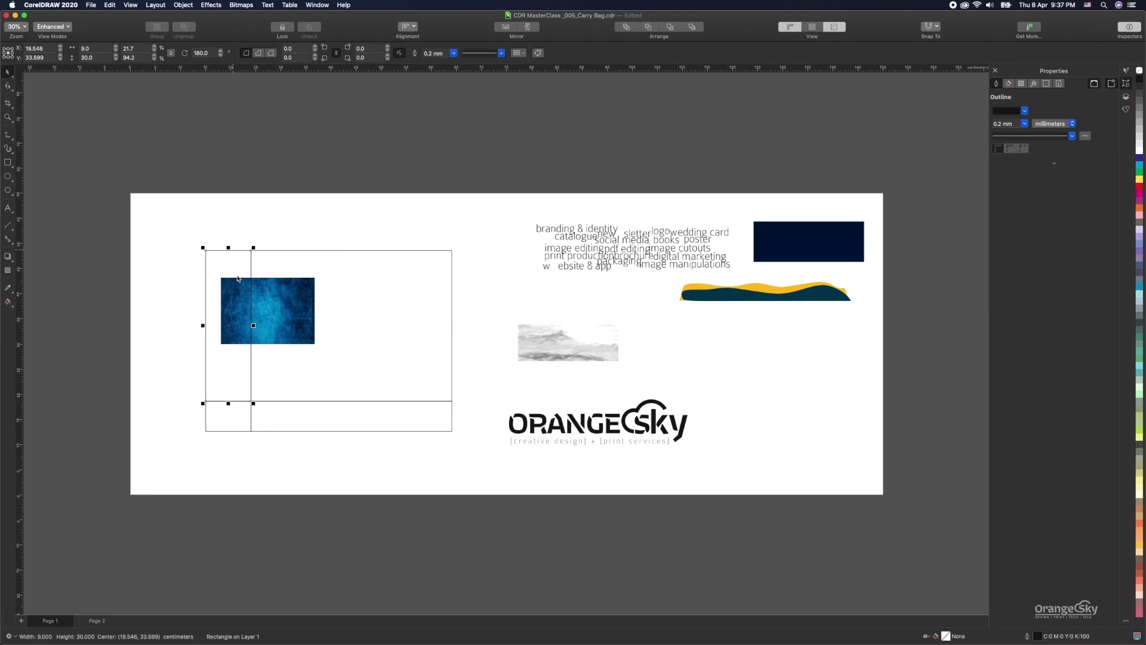
Align the blue texture image to the left and top edges of the side panel.
{"action": "left_click", "coordinate": [292, 291]}
{"action": "left_click_drag", "start_coordinate": [277, 278], "coordinate": [229, 253]}
{"action": "left_click", "coordinate": [229, 250], "text": "shift"}
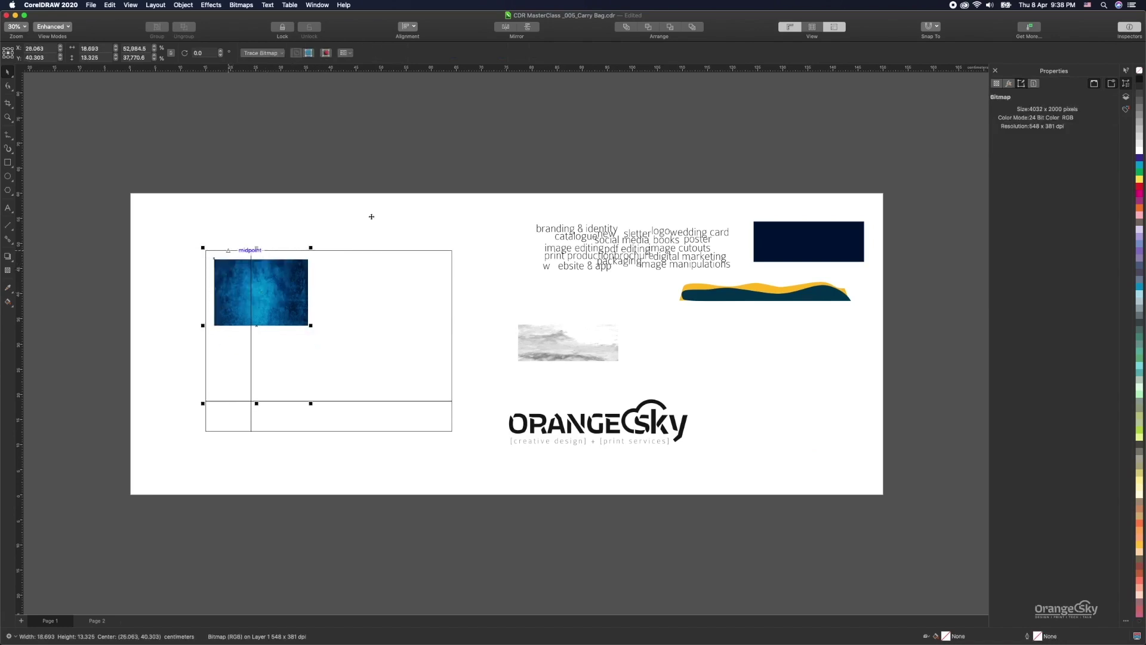
{"action": "left_click", "coordinate": [411, 27]}
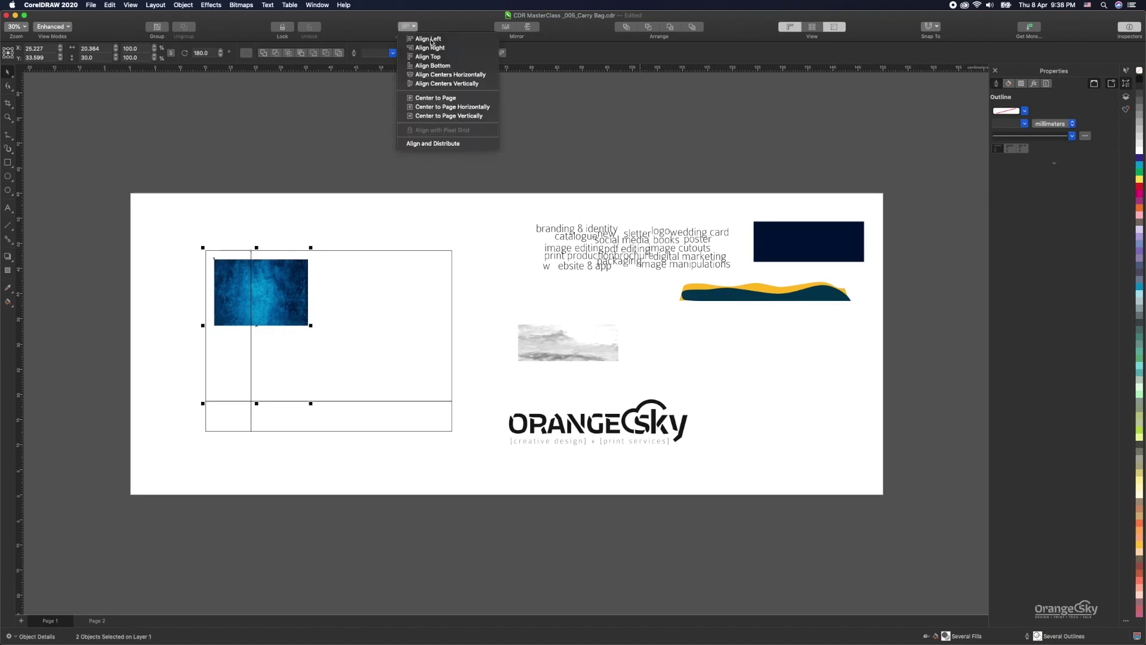
{"action": "left_click", "coordinate": [413, 28]}
{"action": "left_click", "coordinate": [412, 27]}
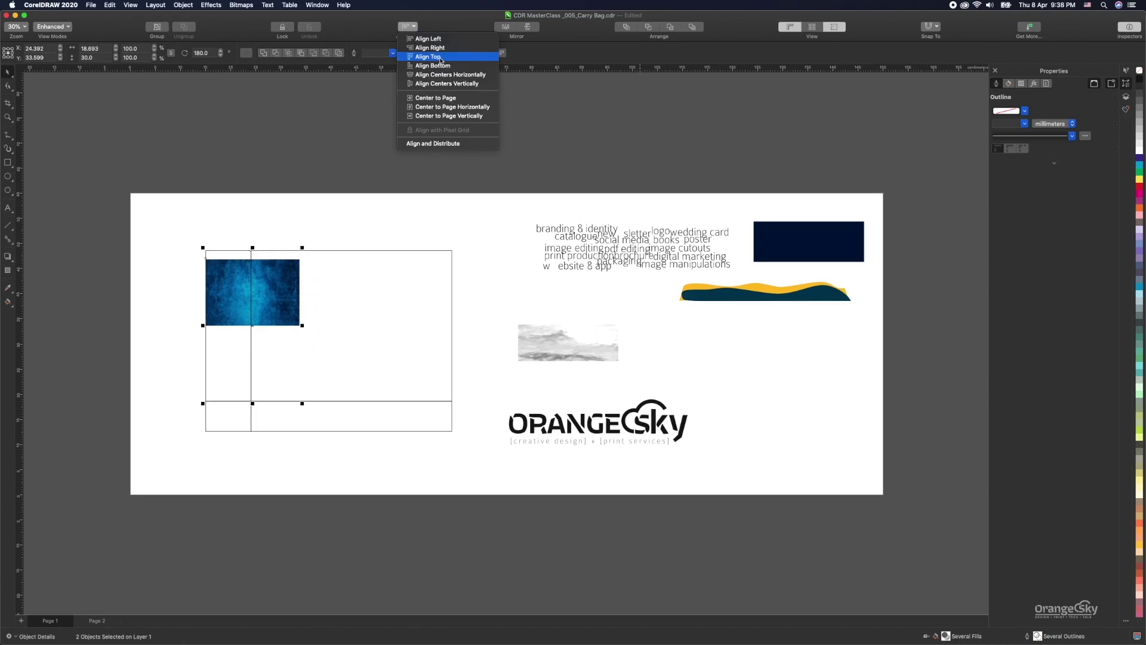
{"action": "left_click", "coordinate": [440, 58]}
{"action": "left_click", "coordinate": [261, 228]}
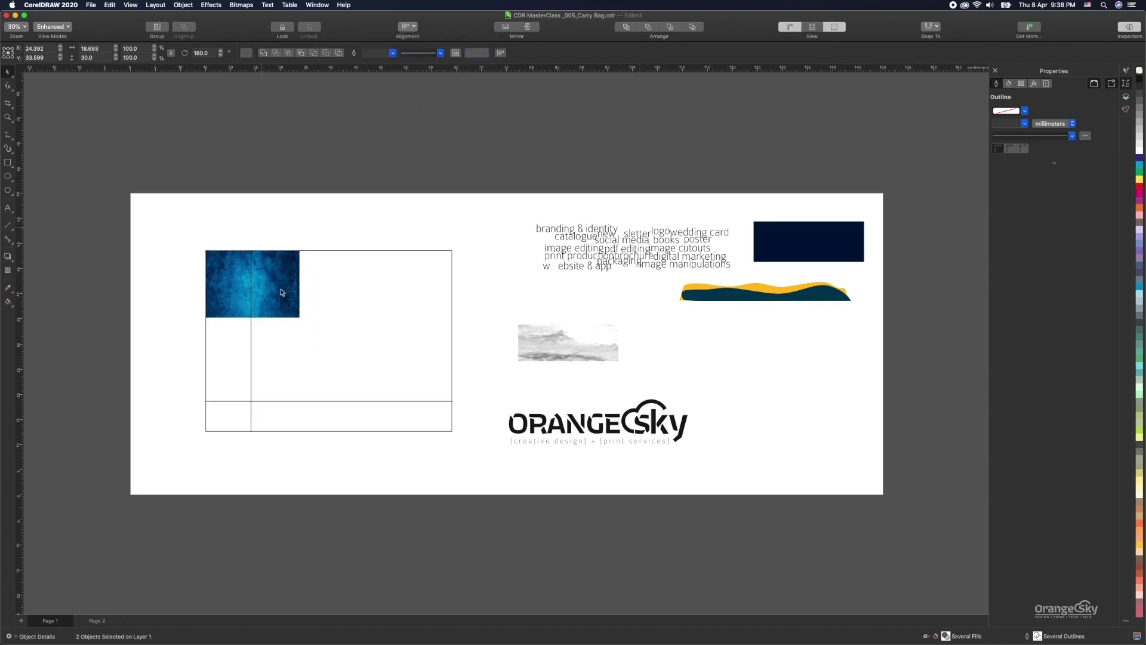
Enlarge the blue texture from its top-left corner and stretch it to 49 x 36 cm to cover the whole bag layout.
{"action": "left_click", "coordinate": [298, 315]}
{"action": "left_click_drag", "start_coordinate": [300, 318], "coordinate": [453, 437]}
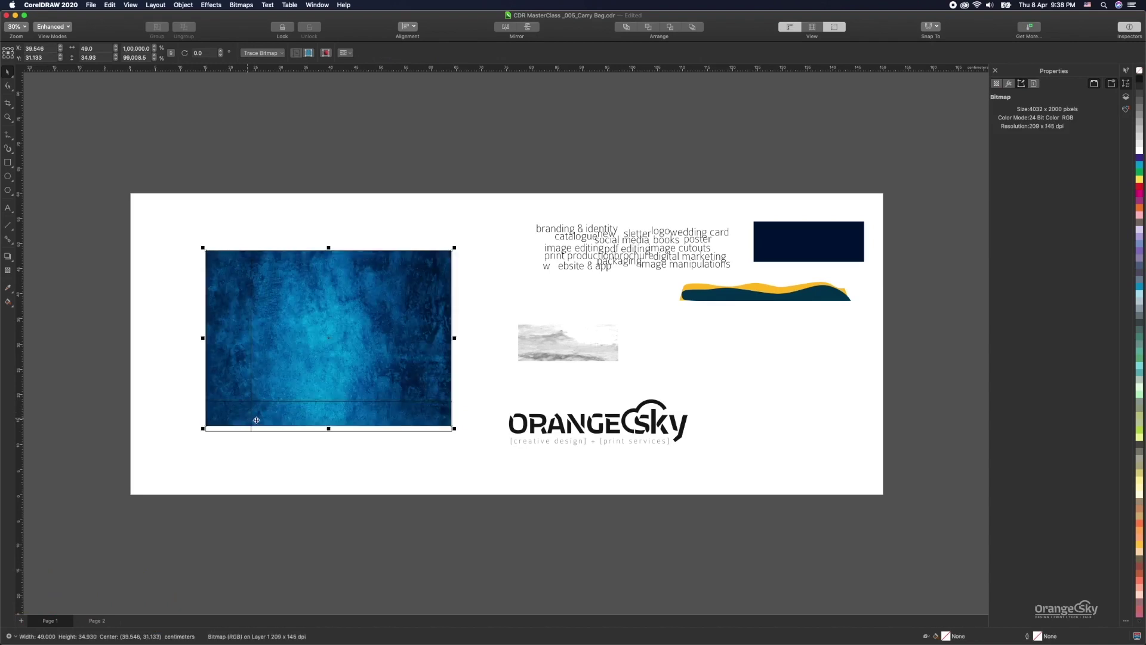
{"action": "left_click", "coordinate": [477, 330]}
{"action": "left_click", "coordinate": [338, 421]}
{"action": "left_click_drag", "start_coordinate": [329, 430], "coordinate": [328, 435]}
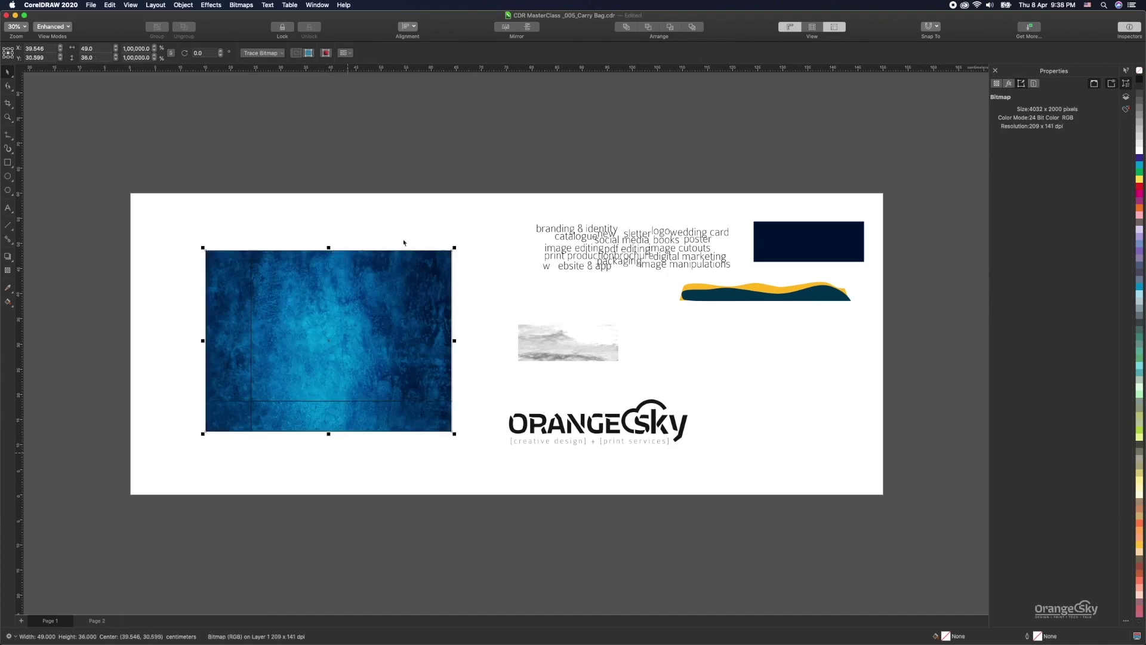
{"action": "key", "text": "Escape"}
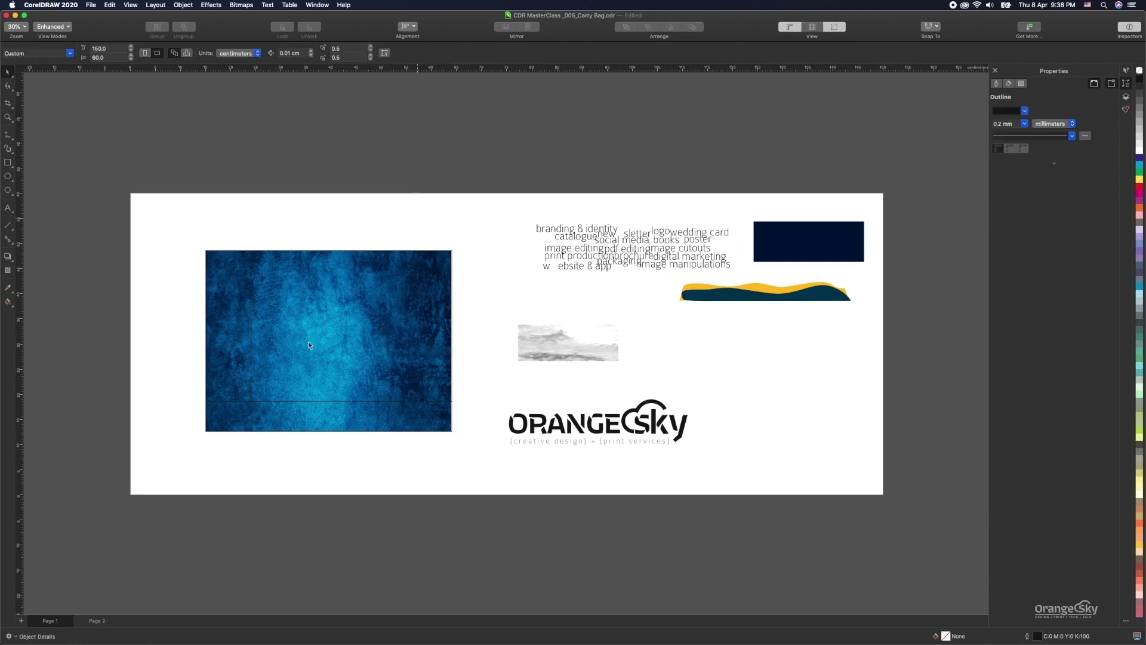
Move the grey brush-textured graphic onto the lower left part of the blue background, above the bottom flaps.
{"action": "key", "text": "Tab"}
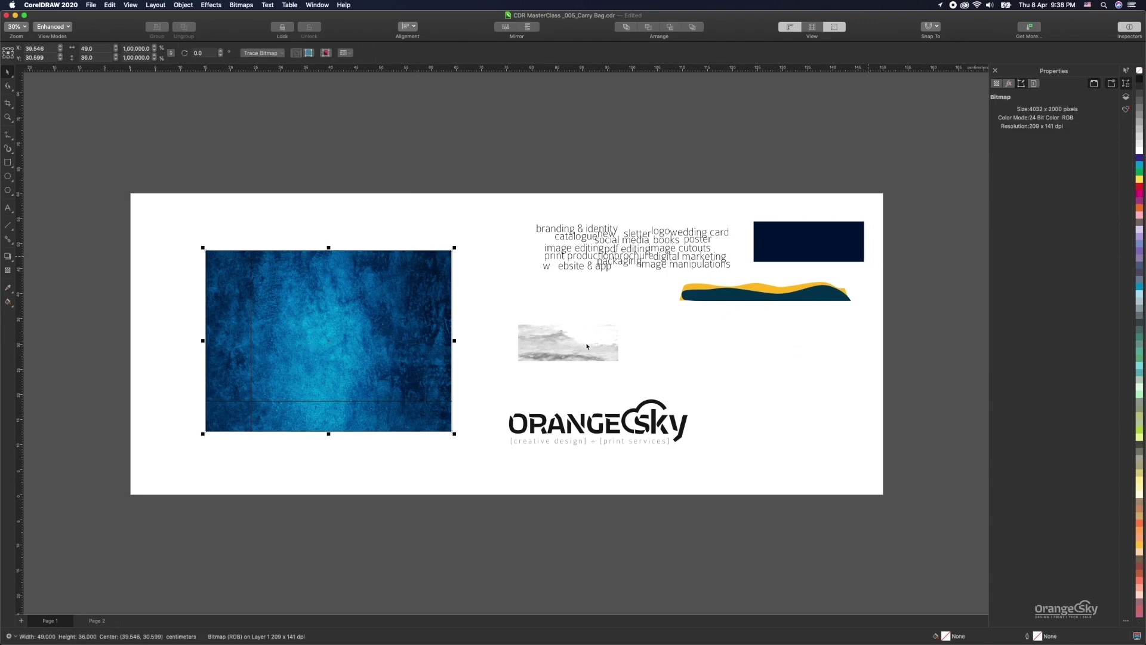
{"action": "key", "text": "z"}
{"action": "left_click_drag", "start_coordinate": [133, 202], "coordinate": [790, 435]}
{"action": "left_click", "coordinate": [8, 72]}
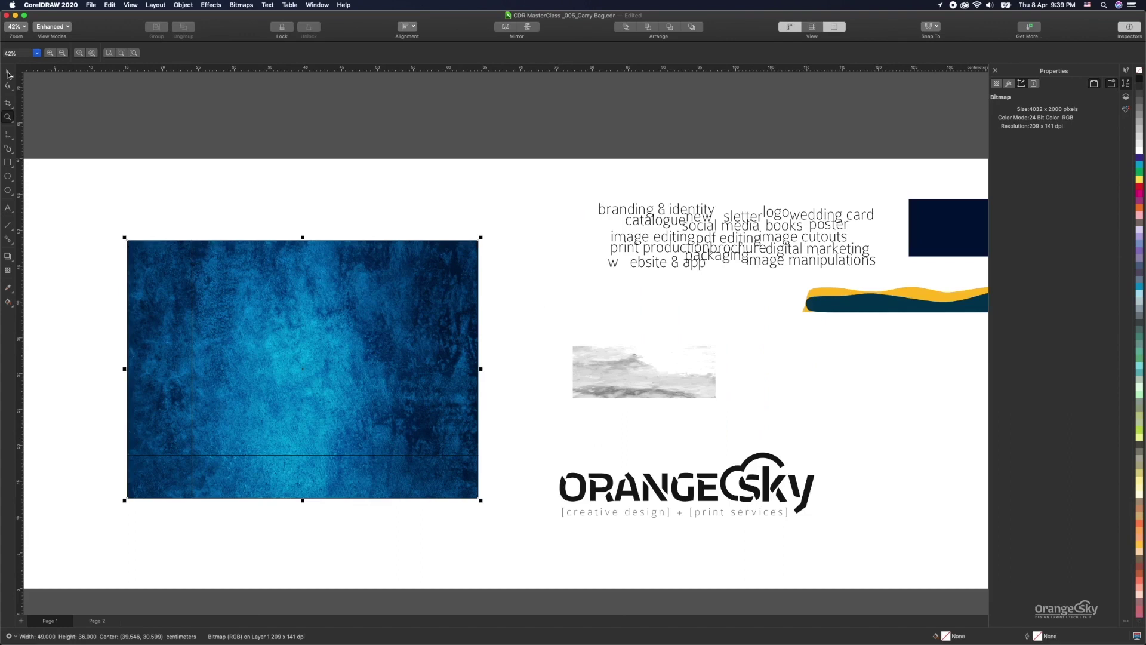
{"action": "left_click", "coordinate": [614, 378]}
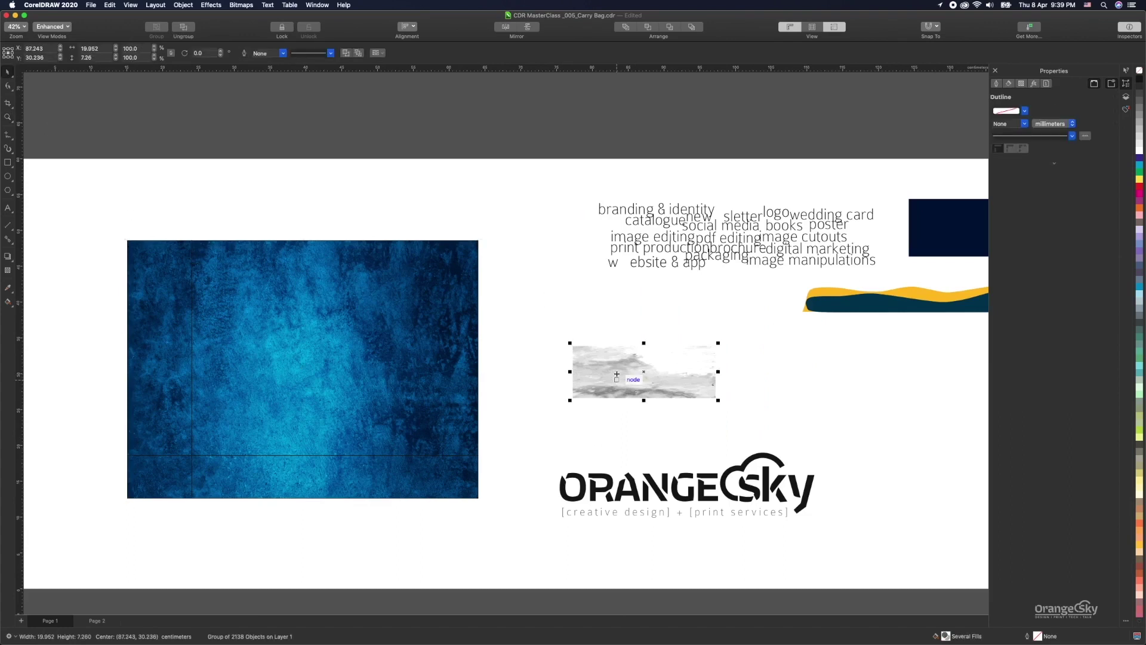
{"action": "left_click_drag", "start_coordinate": [616, 375], "coordinate": [232, 406]}
{"action": "left_click", "coordinate": [362, 334]}
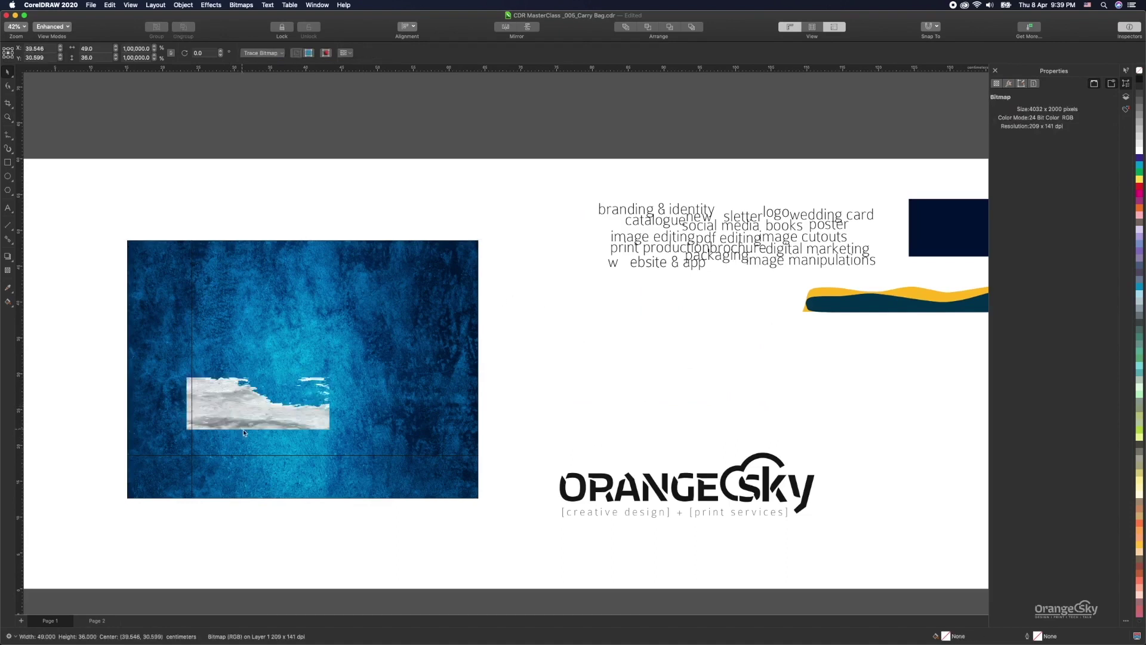
Send the blue texture image to the back of the layer, behind the bag panels and grey graphic.
{"action": "left_click", "coordinate": [249, 408]}
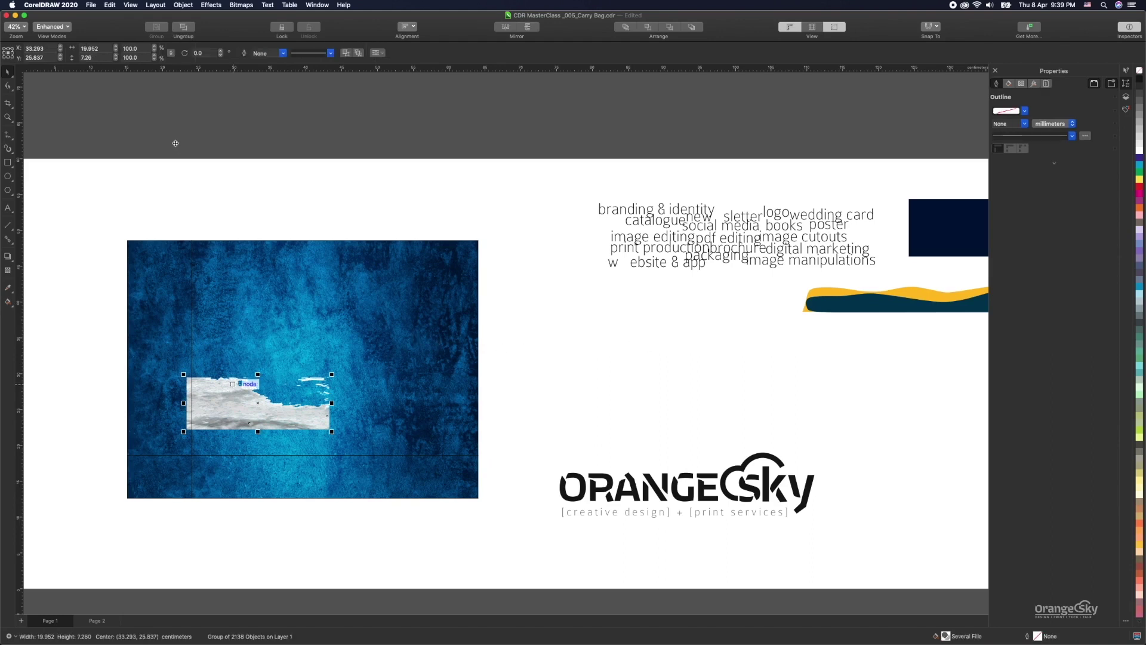
{"action": "left_click", "coordinate": [223, 318]}
{"action": "left_click", "coordinate": [200, 252]}
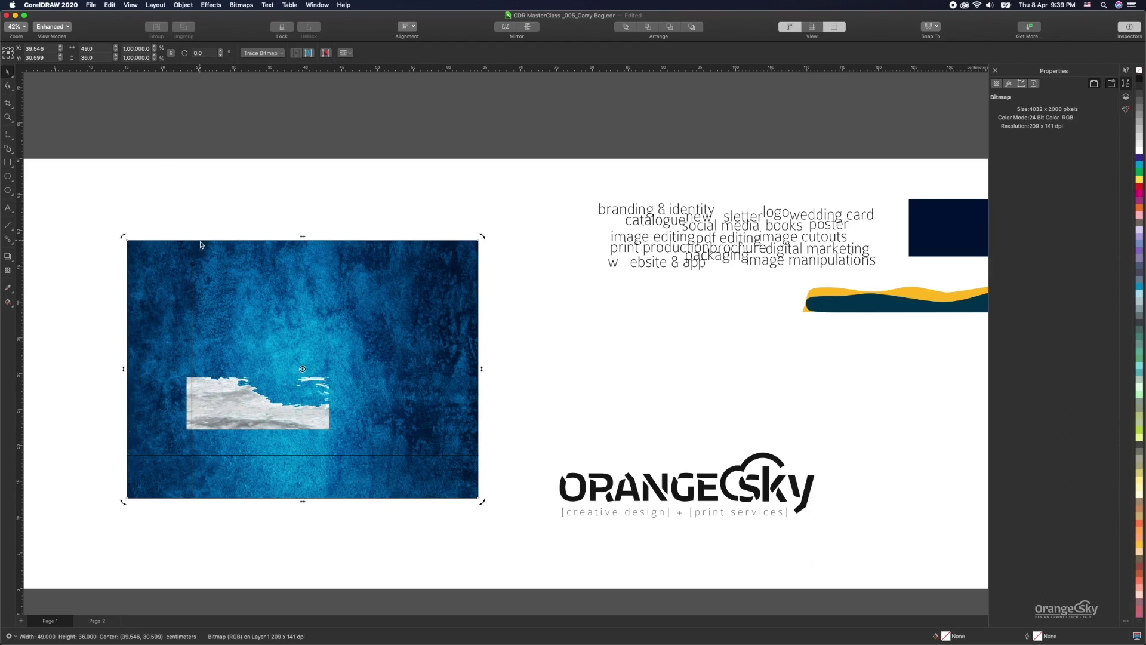
{"action": "left_click", "coordinate": [201, 241]}
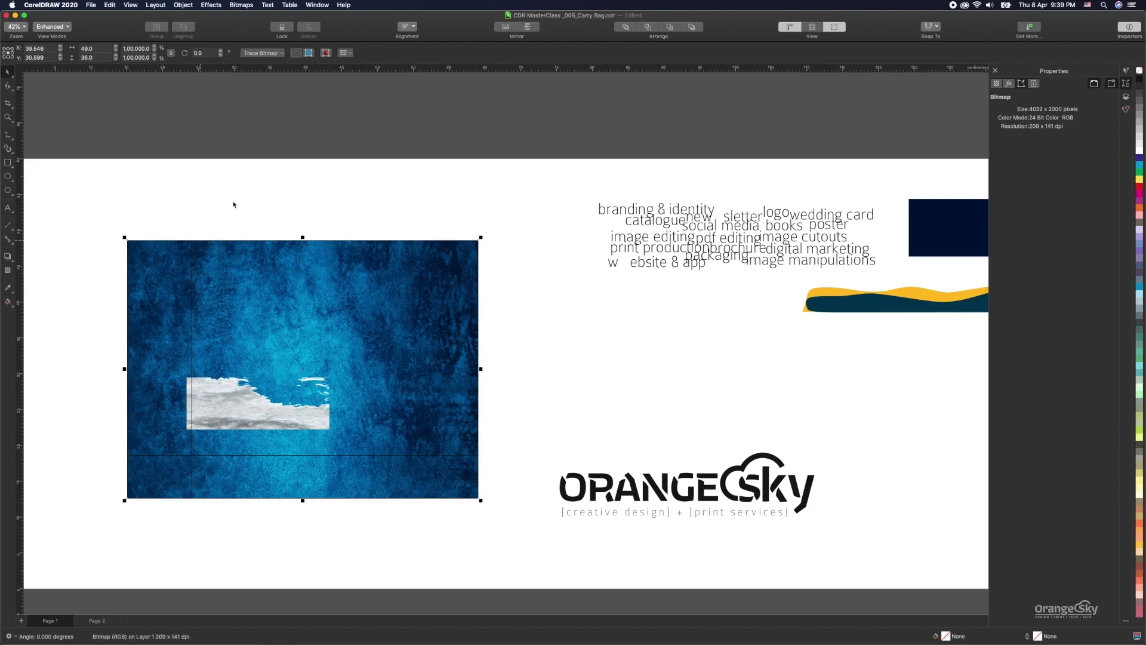
{"action": "right_click", "coordinate": [236, 261]}
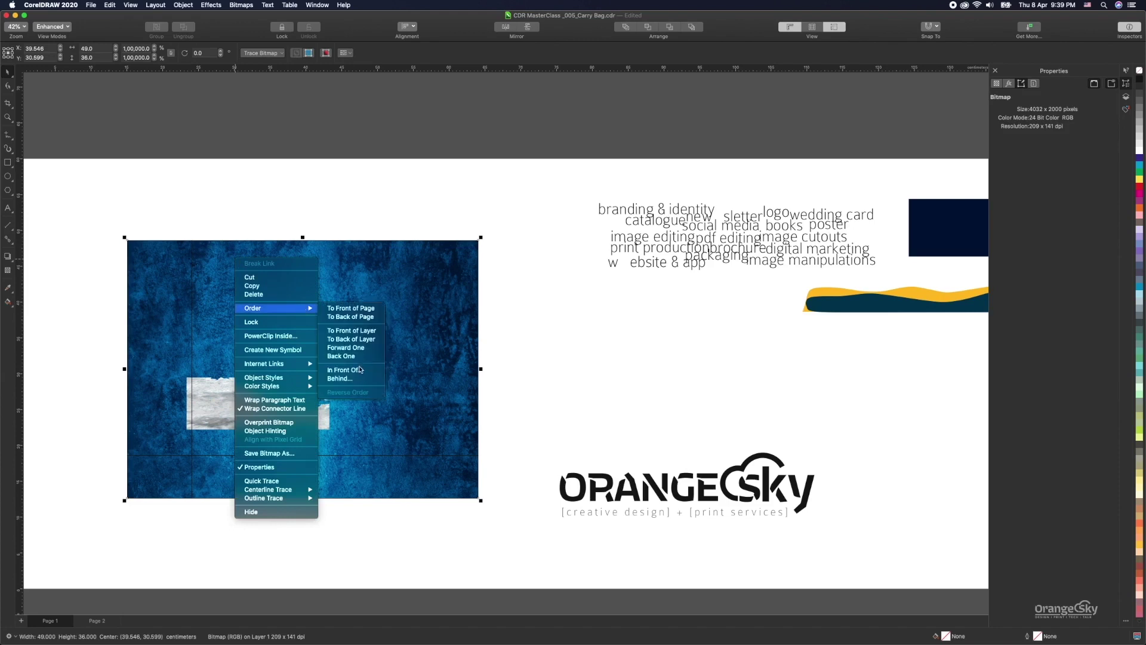
{"action": "left_click", "coordinate": [359, 339]}
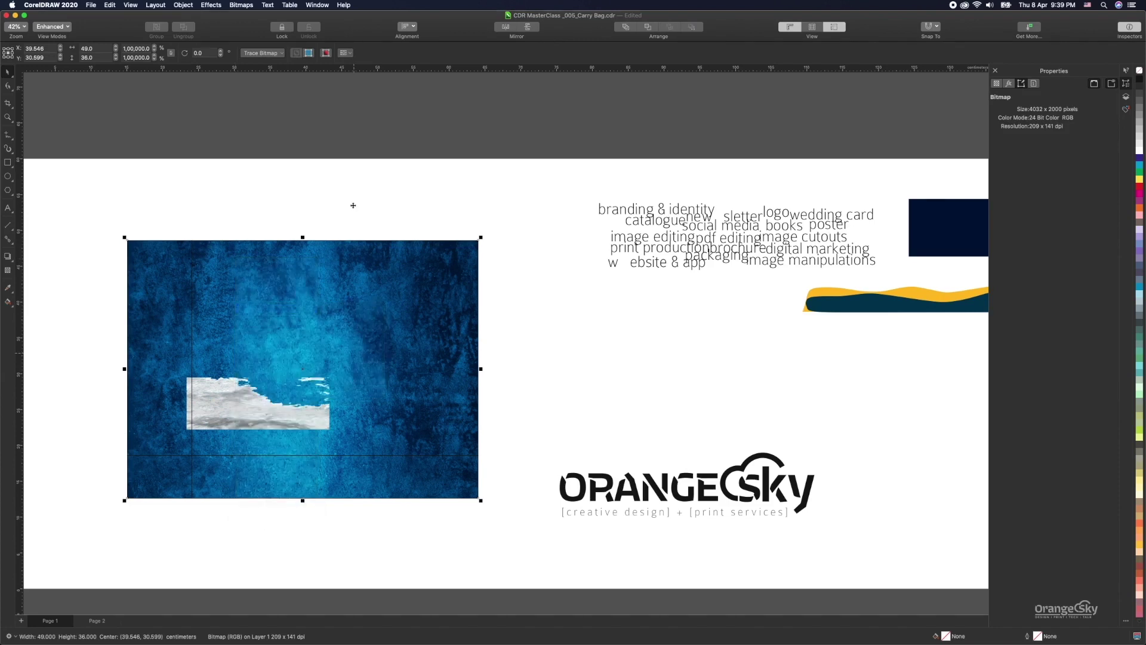
Scale the grey brush graphic proportionally to a height of 30 cm, matching the main panel.
{"action": "left_click", "coordinate": [231, 396]}
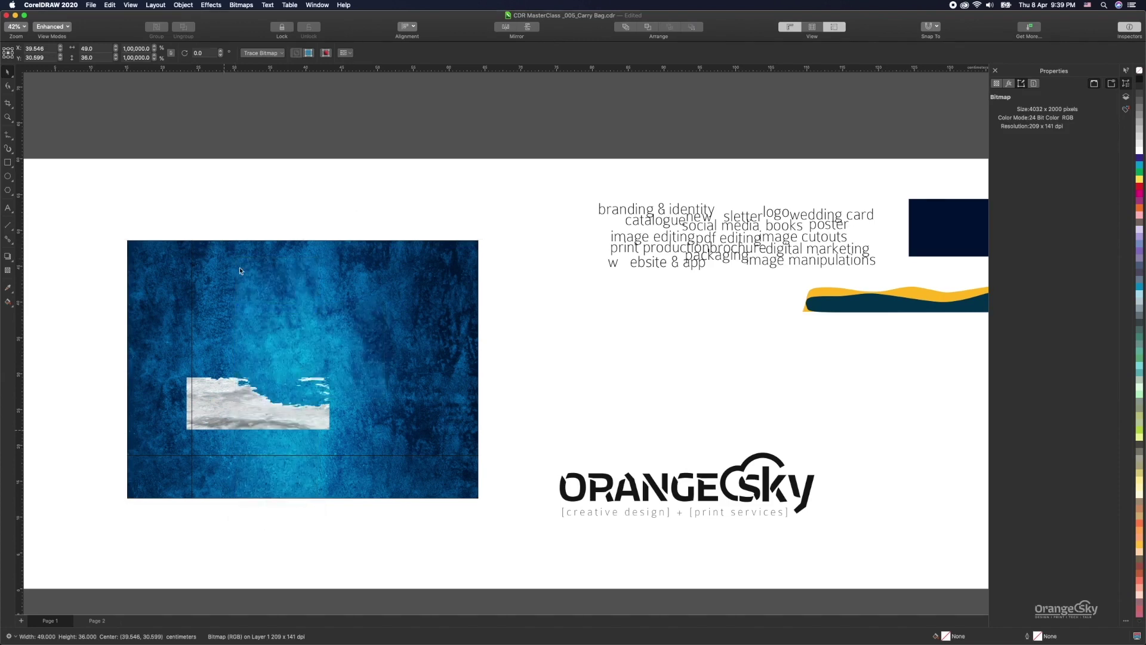
{"action": "left_click", "coordinate": [217, 241]}
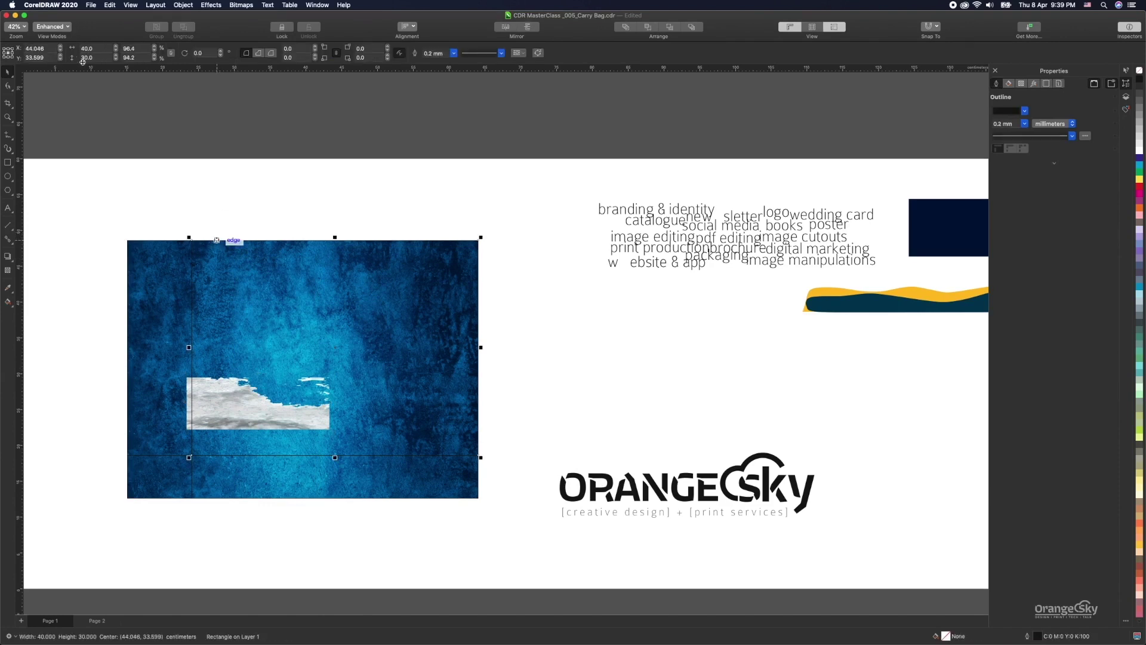
{"action": "key", "text": "Tab"}
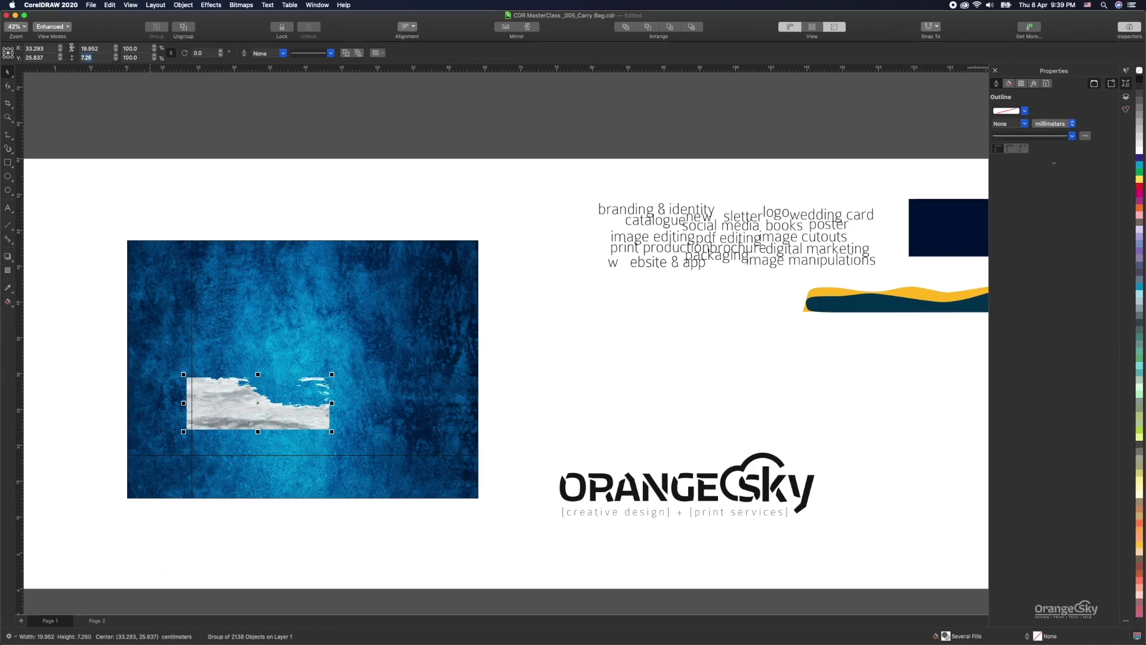
{"action": "type", "text": "30"}
{"action": "key", "text": "Return"}
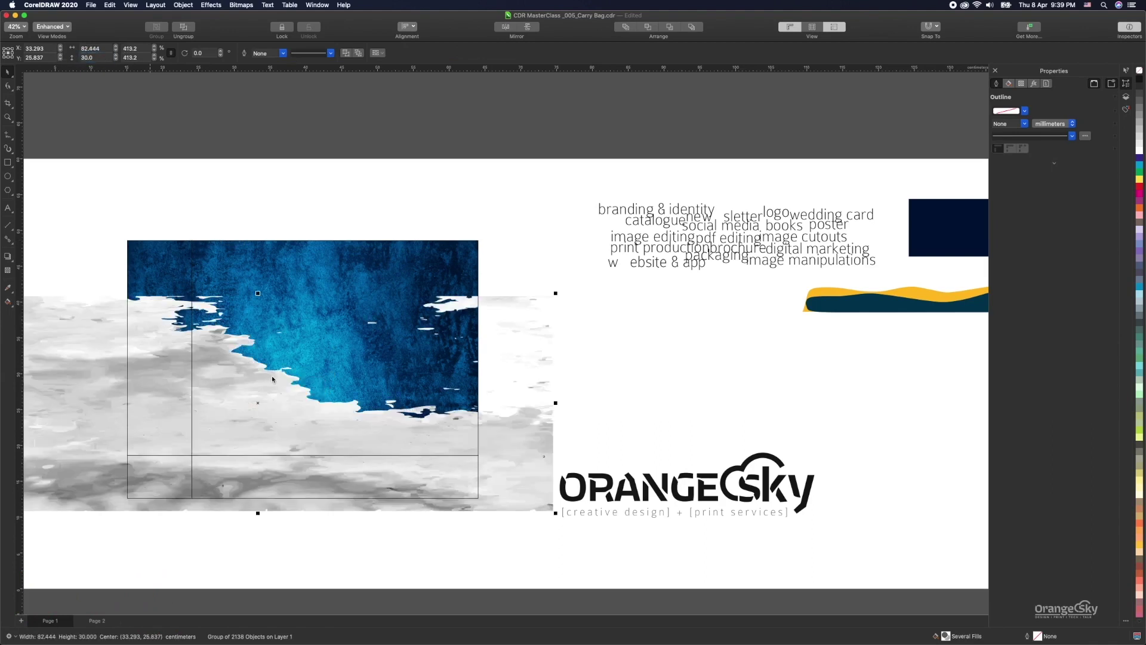
Move the enlarged grey graphic up over the bag panels and align its top edge with the blue background.
{"action": "left_click_drag", "start_coordinate": [251, 358], "coordinate": [270, 345]}
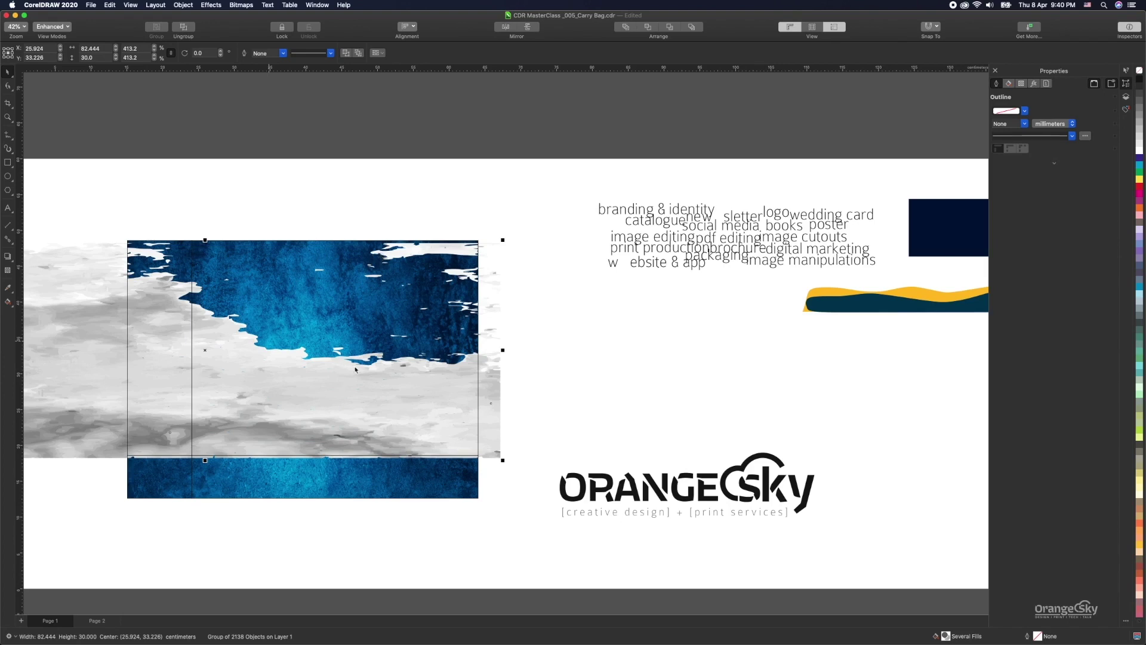
{"action": "key", "text": "Escape"}
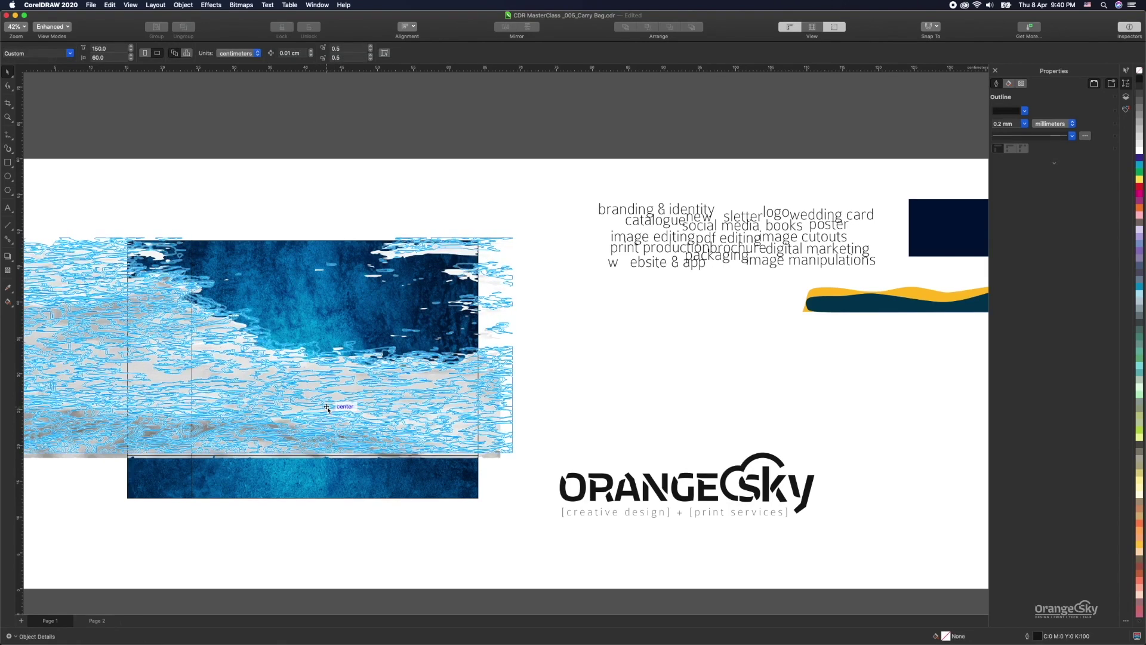
{"action": "left_click", "coordinate": [327, 407]}
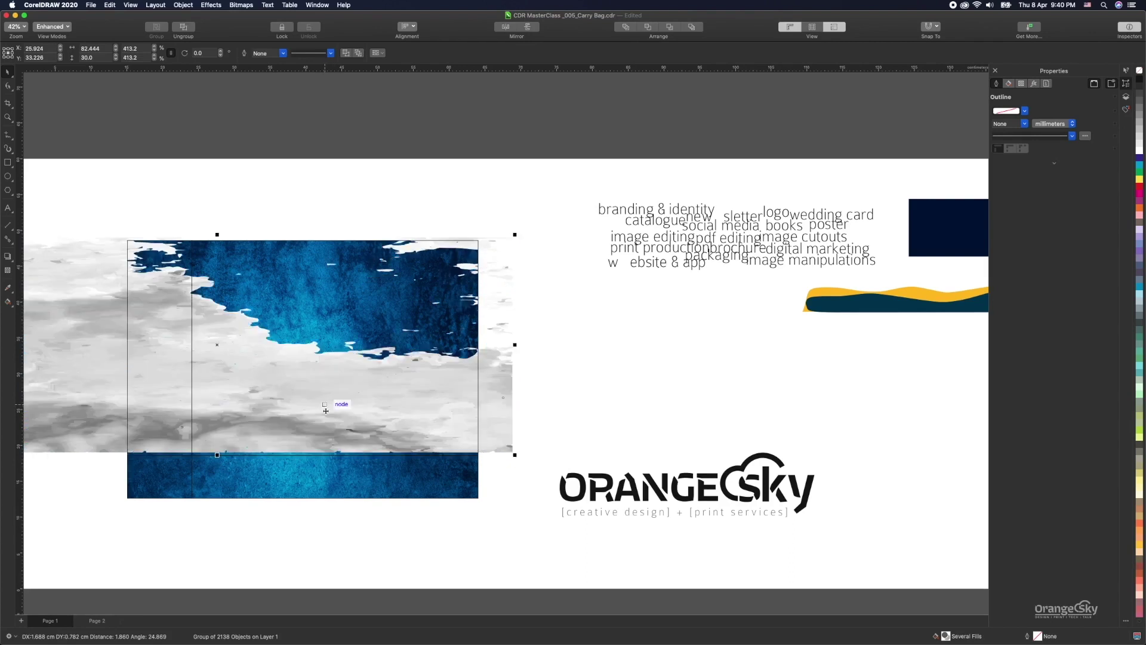
{"action": "left_click", "coordinate": [323, 273], "text": "shift"}
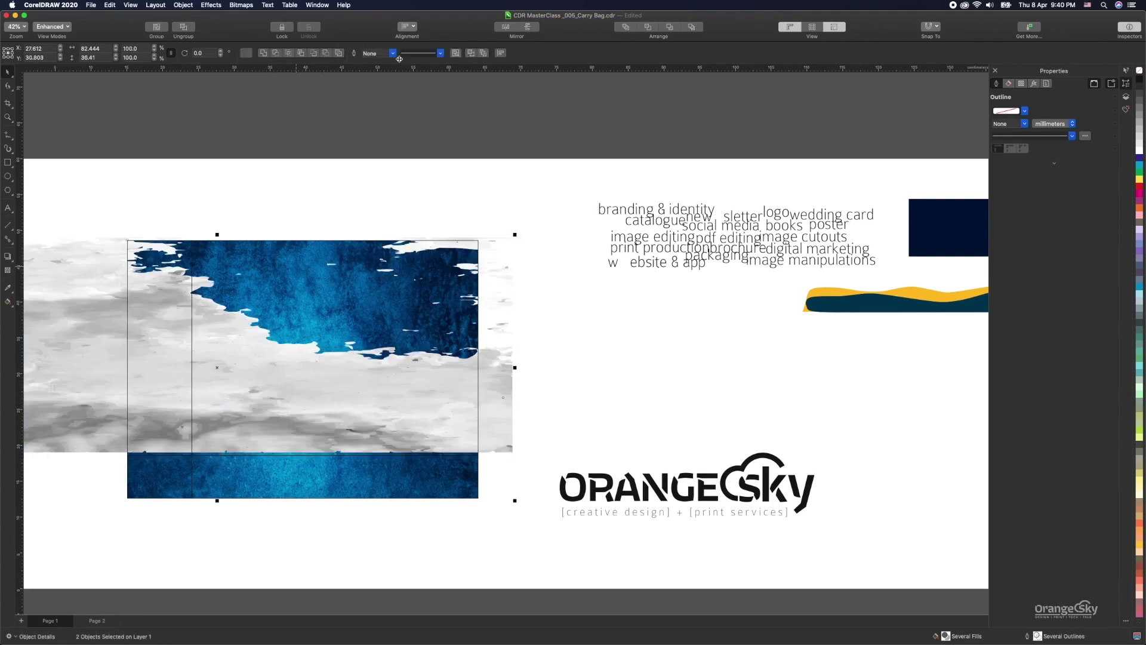
{"action": "left_click", "coordinate": [410, 30]}
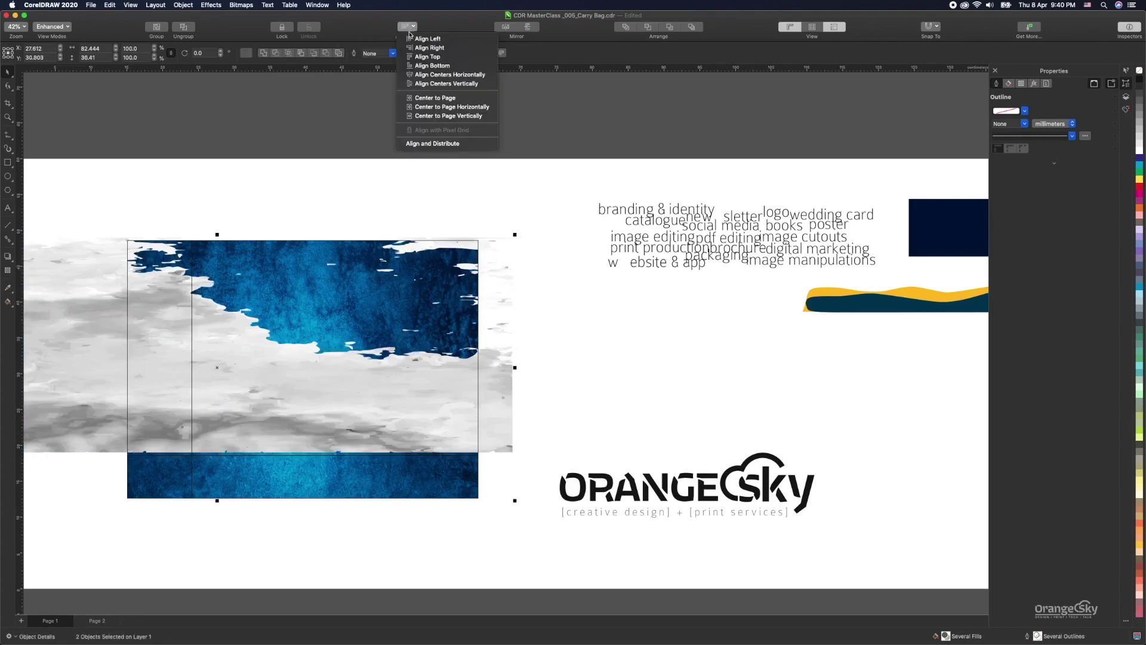
{"action": "left_click", "coordinate": [428, 57]}
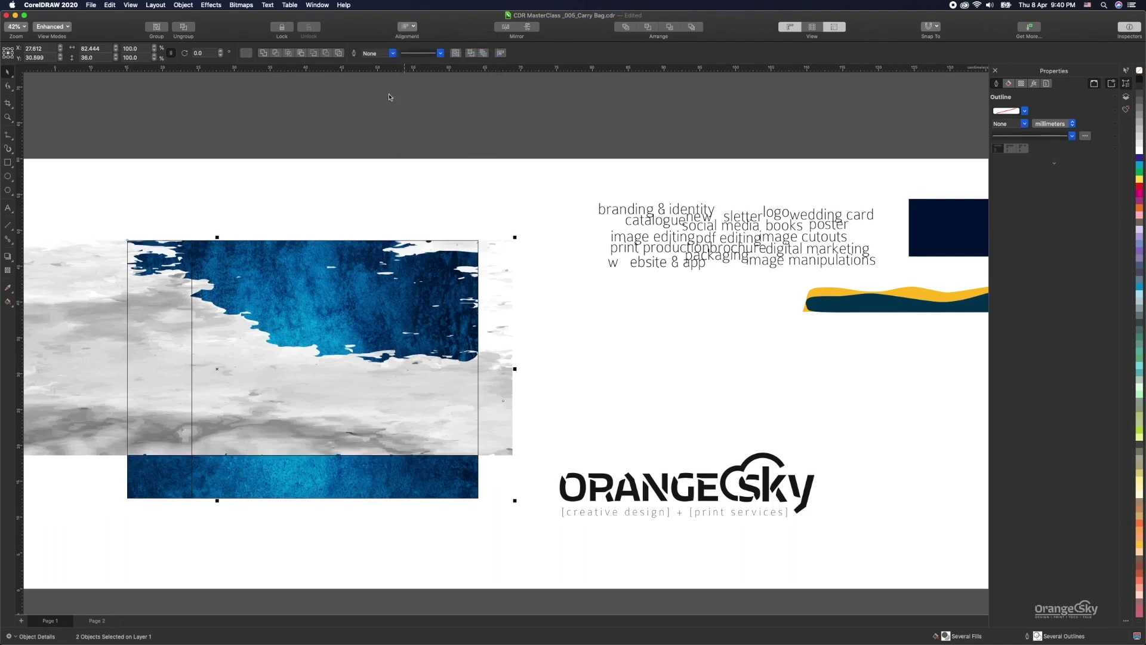
Try to apply transparency to the grouped grey brush graphic.
{"action": "left_click", "coordinate": [248, 349]}
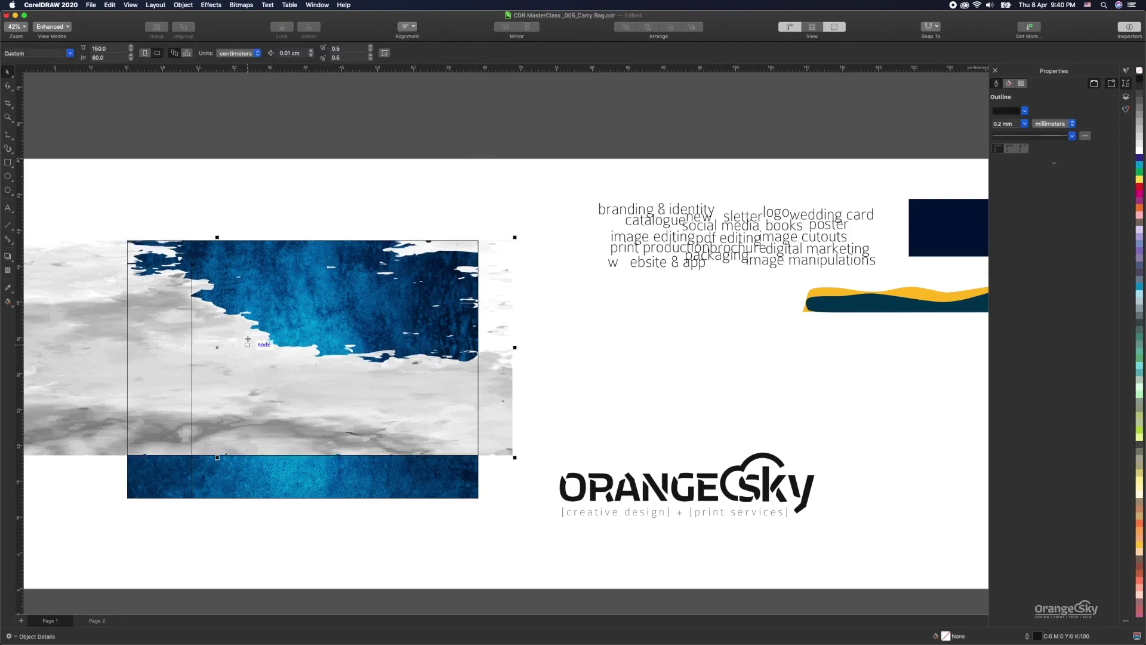
{"action": "left_click", "coordinate": [14, 281]}
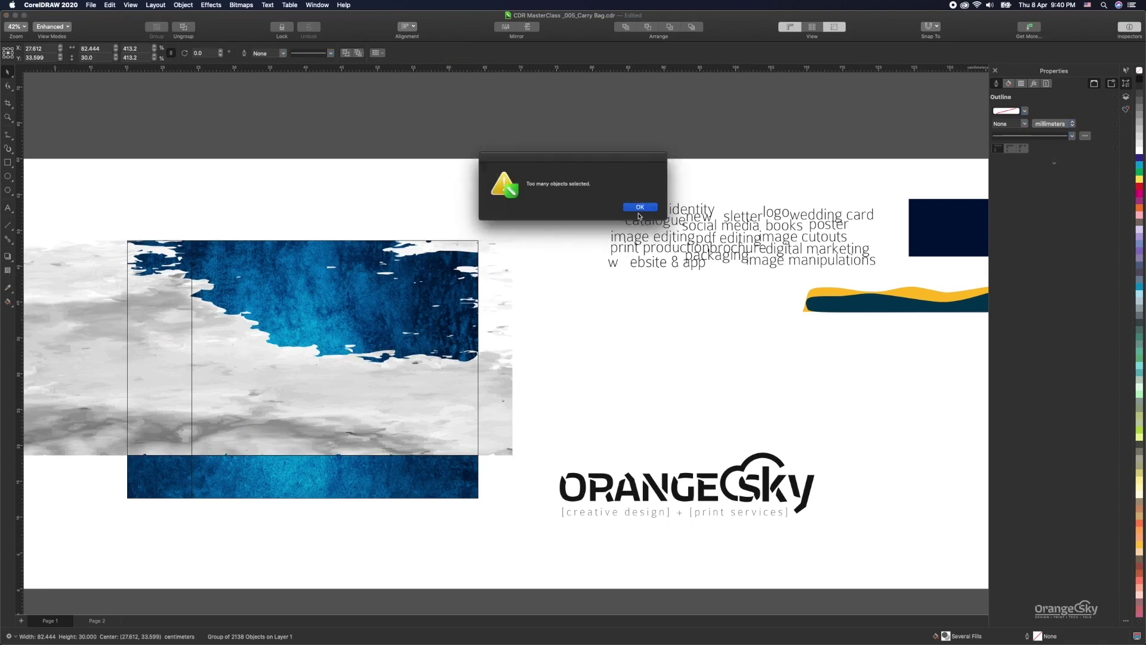
{"action": "left_click", "coordinate": [642, 209]}
{"action": "left_click", "coordinate": [642, 208]}
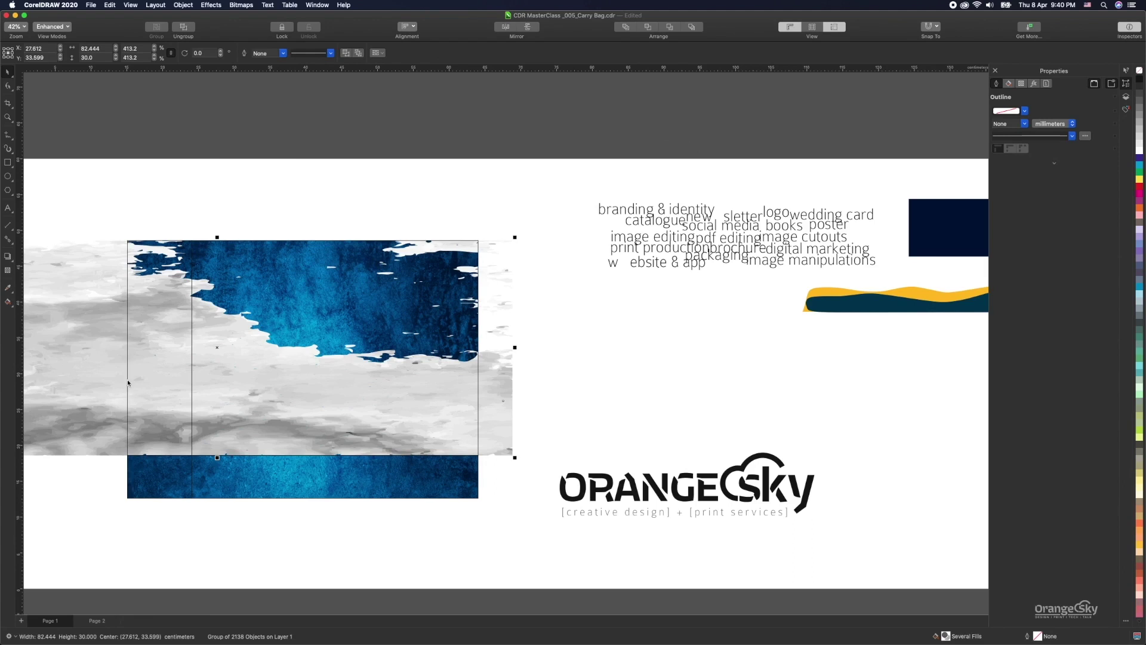
Convert the grey graphic to a 150 dpi CMYK Color (32-bit) bitmap with anti-aliasing and a transparent background.
{"action": "left_click", "coordinate": [248, 6]}
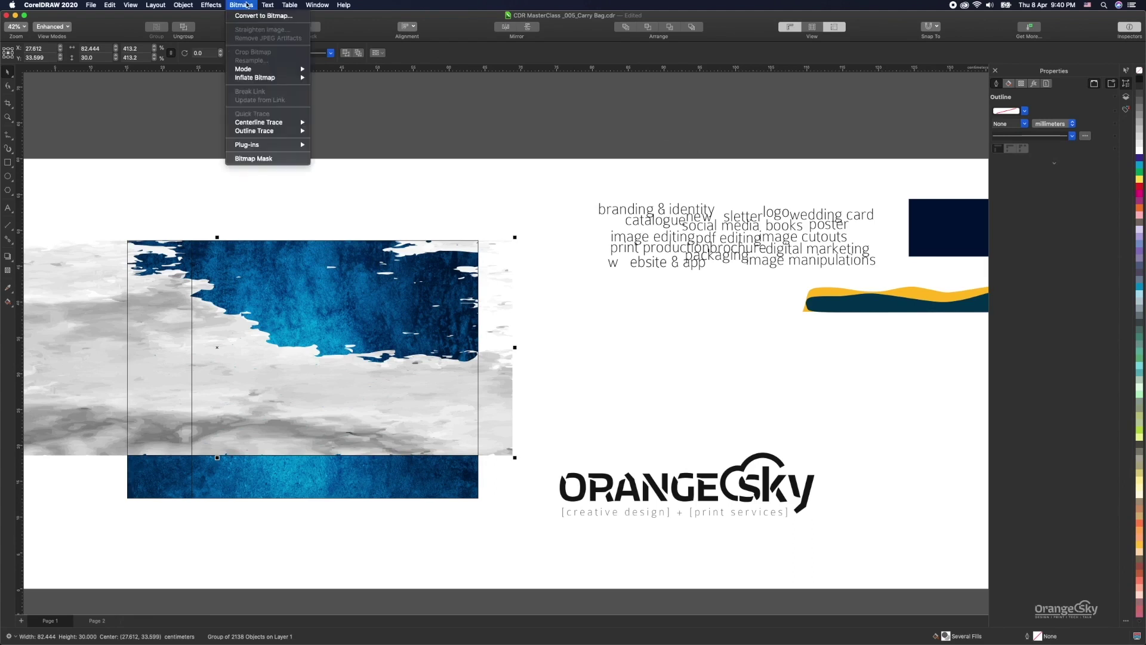
{"action": "left_click", "coordinate": [253, 17]}
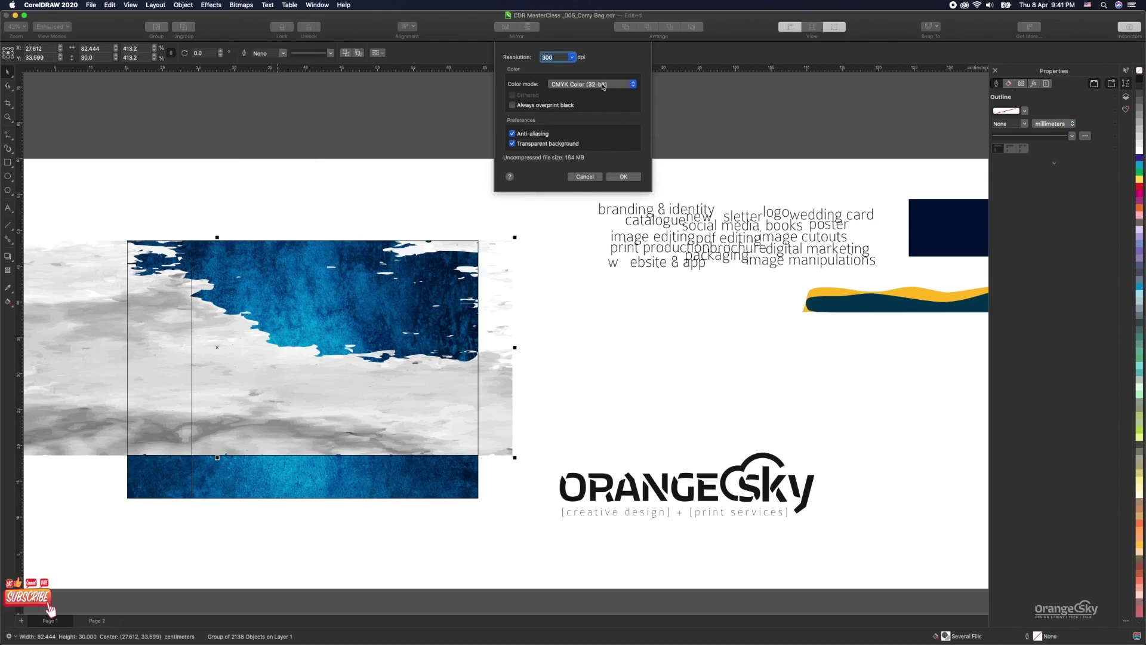
{"action": "left_click", "coordinate": [603, 87]}
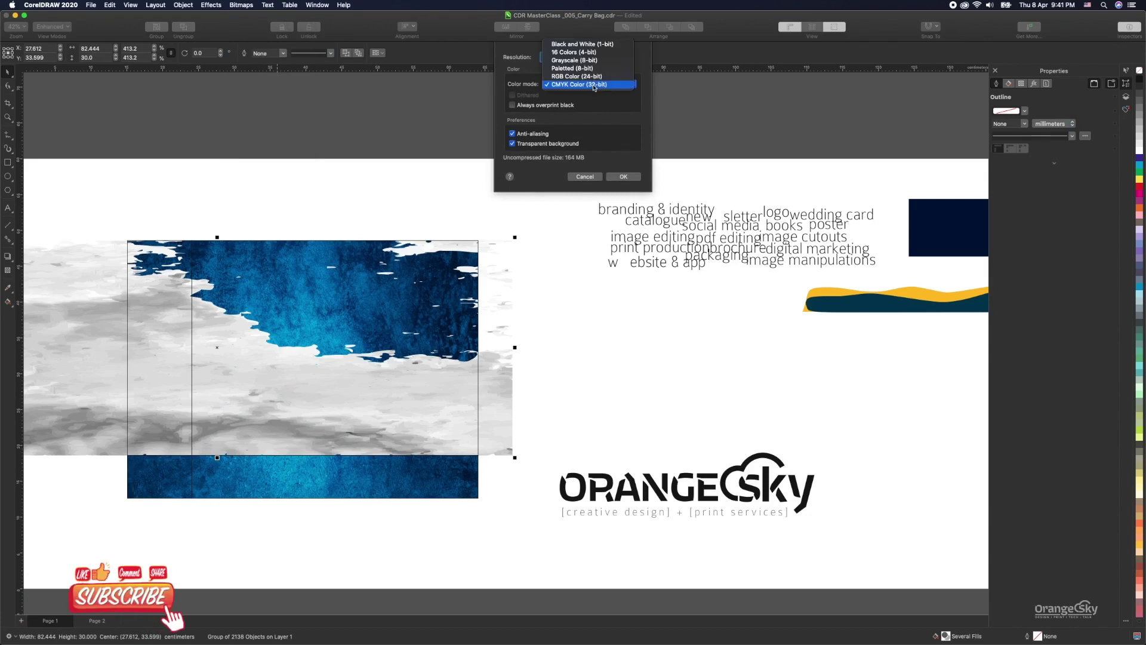
{"action": "left_click", "coordinate": [595, 88]}
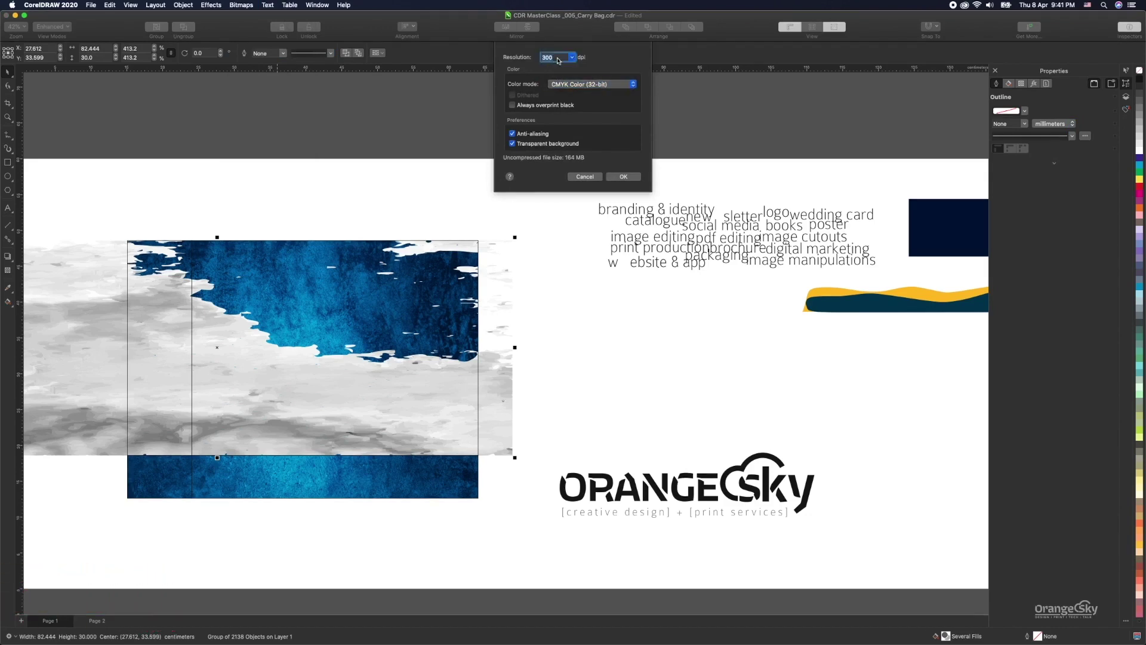
{"action": "type", "text": "150"}
{"action": "left_click", "coordinate": [629, 177]}
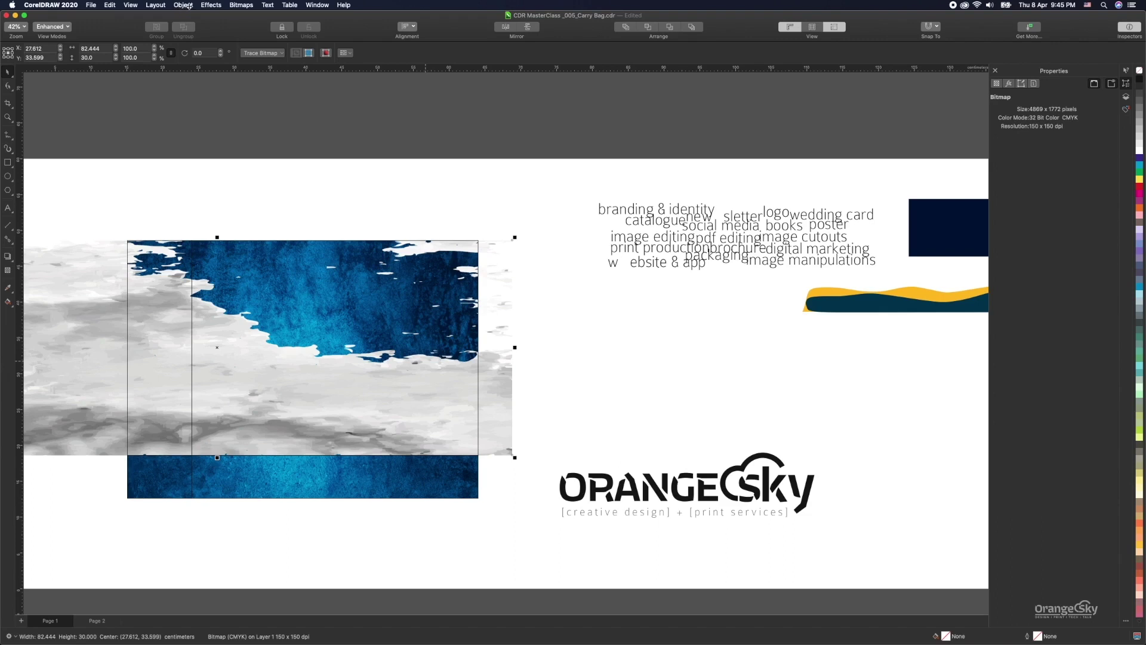
Check the grey bitmap's image size and resolution in the Resample settings without changing them.
{"action": "left_click", "coordinate": [244, 7]}
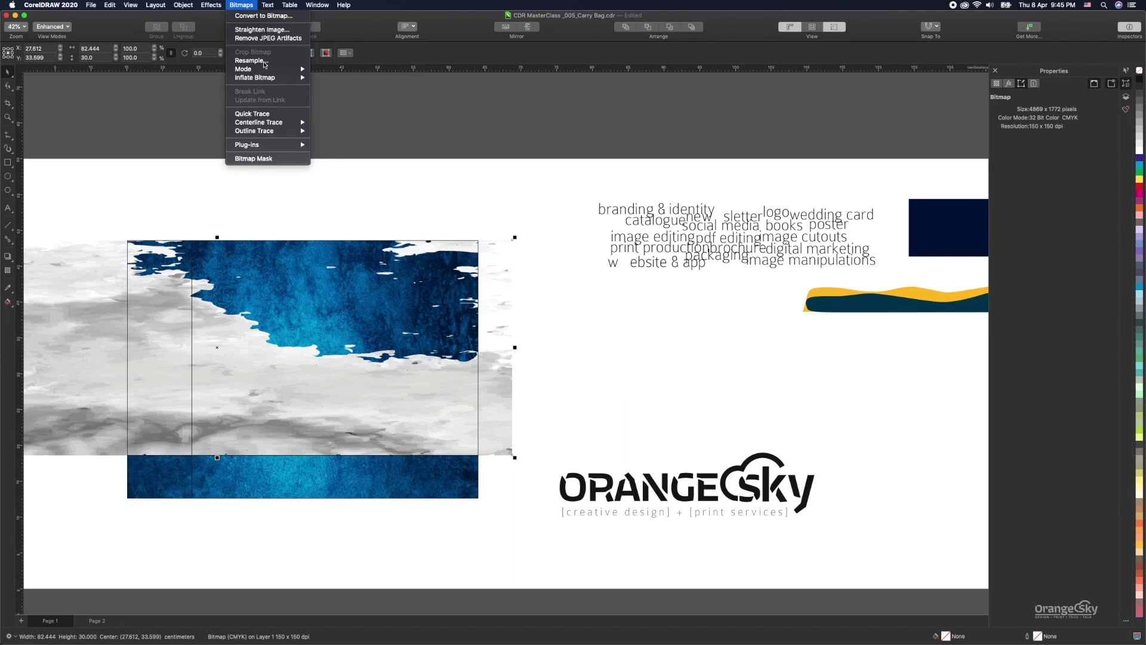
{"action": "left_click", "coordinate": [264, 62]}
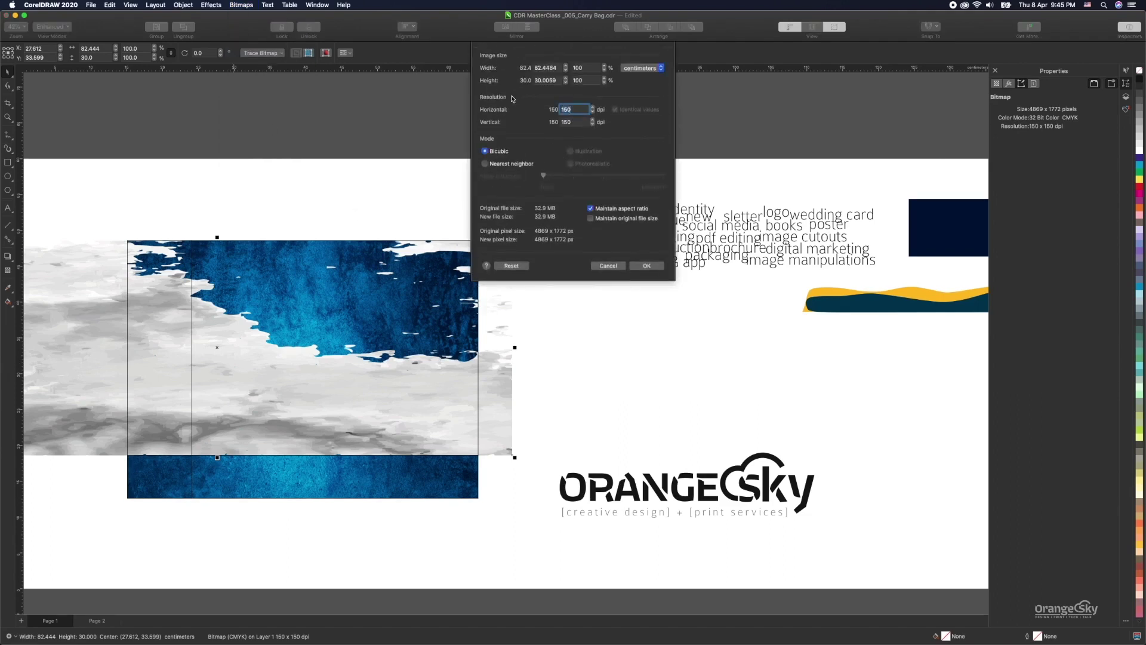
{"action": "left_click", "coordinate": [609, 263]}
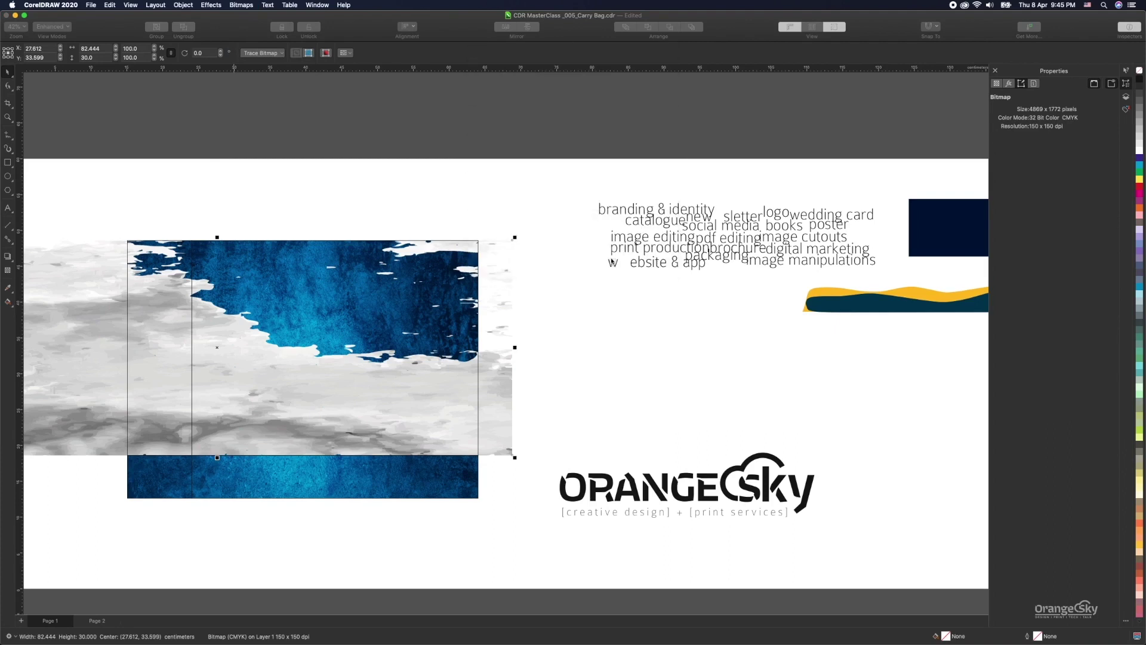
Blend the grey bitmap into the blue background with the Transparency tool's Multiply merge mode.
{"action": "left_click", "coordinate": [7, 270]}
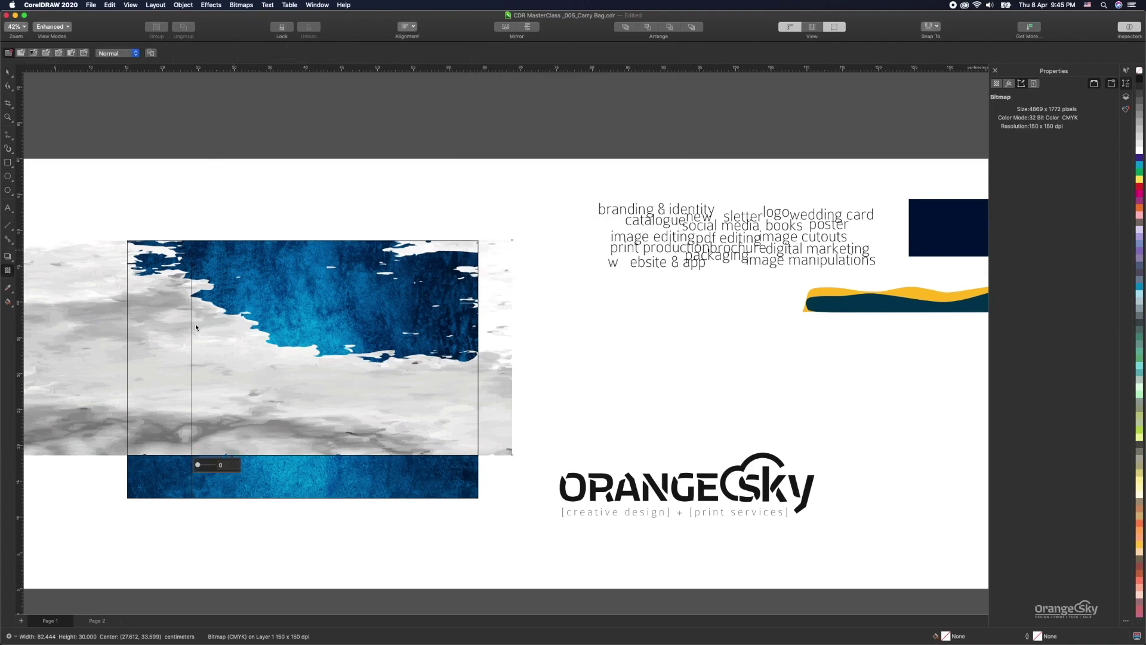
{"action": "left_click", "coordinate": [136, 54]}
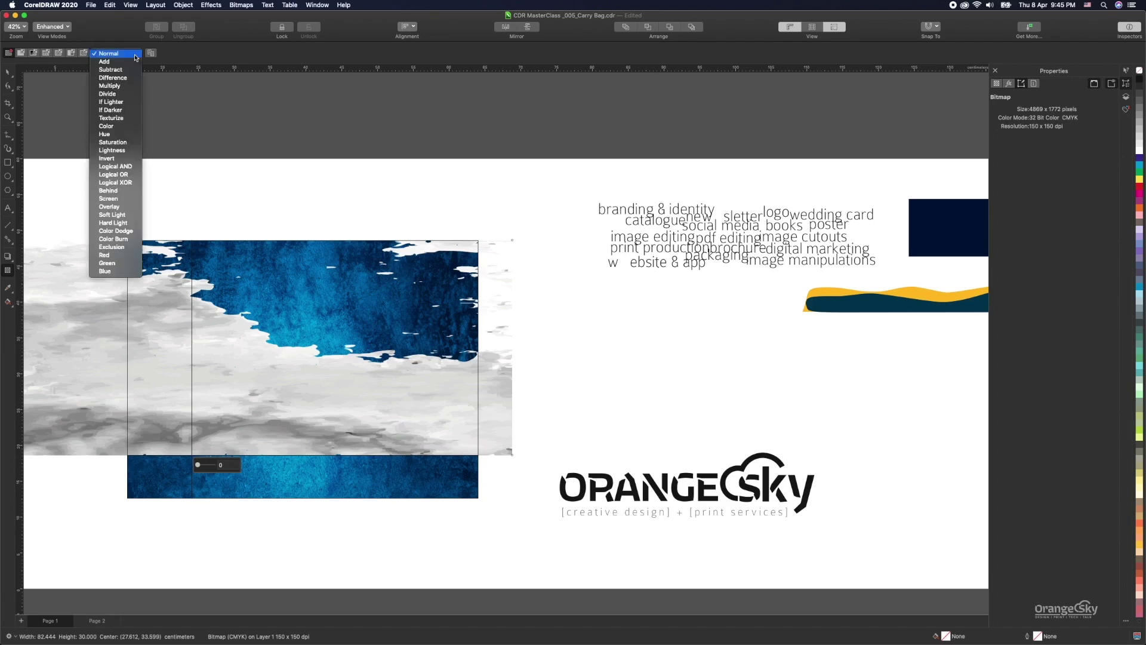
{"action": "left_click", "coordinate": [119, 87]}
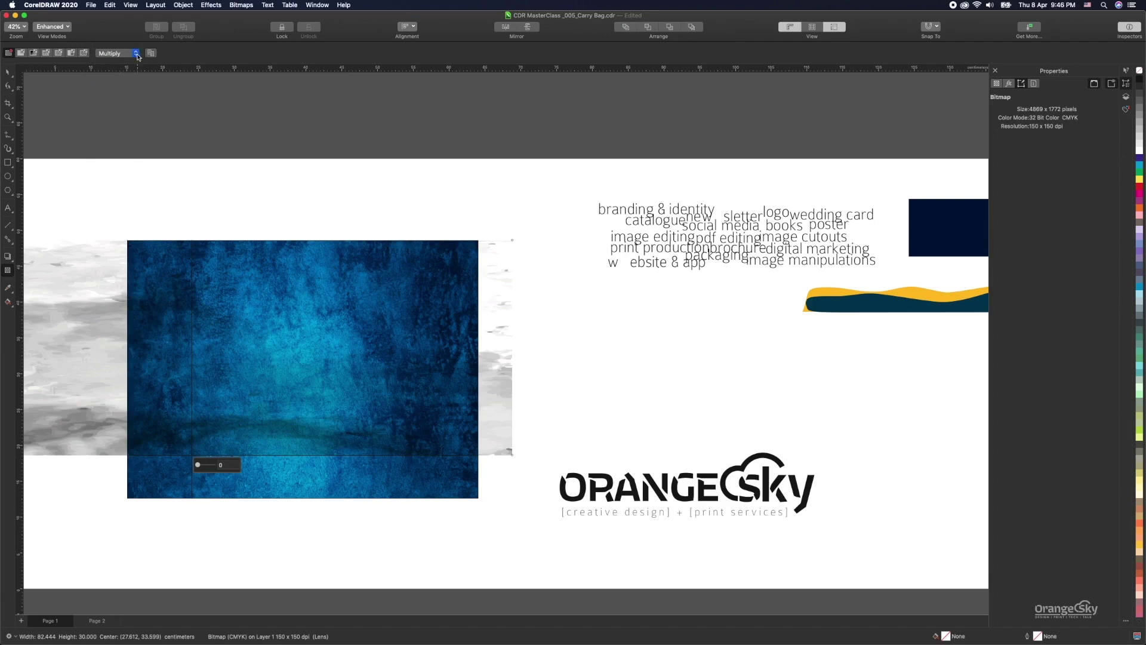
Try the Divide, If Darker and Texturize merge modes on the grey bitmap.
{"action": "left_click", "coordinate": [137, 54]}
{"action": "left_click", "coordinate": [119, 62]}
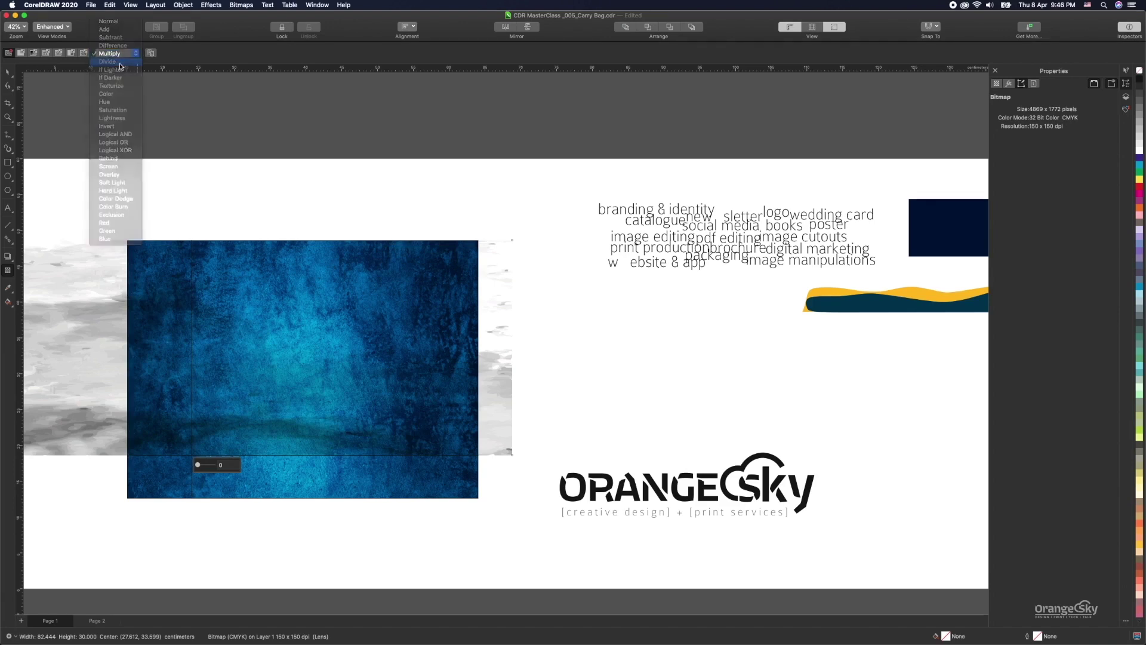
{"action": "left_click", "coordinate": [126, 55]}
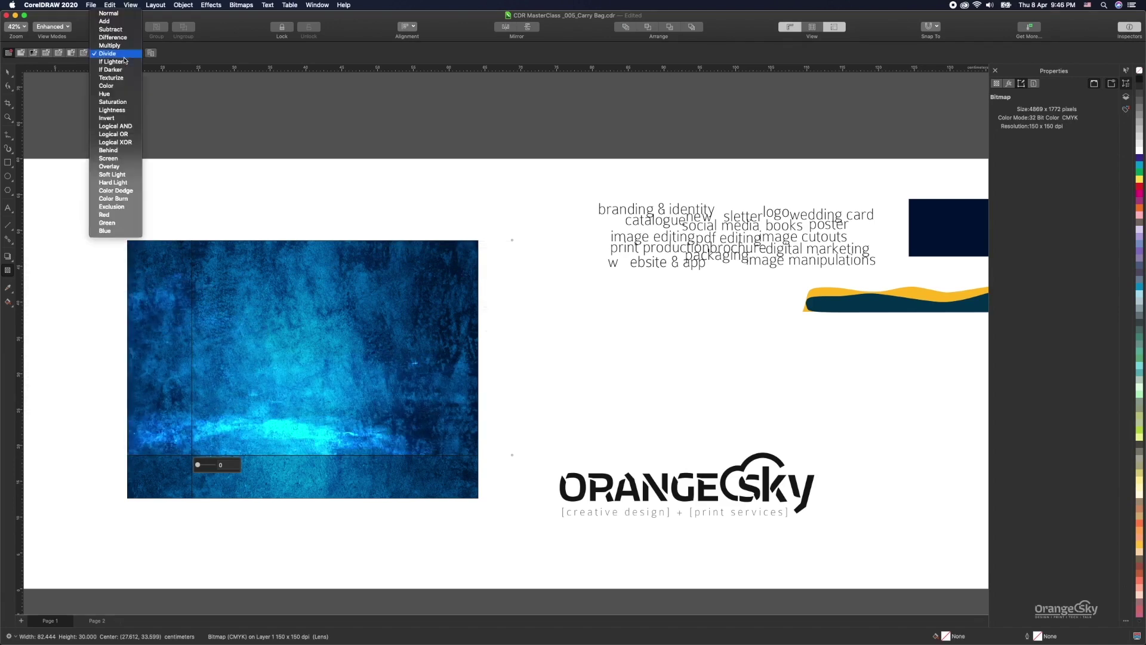
{"action": "left_click", "coordinate": [119, 72]}
{"action": "left_click", "coordinate": [135, 55]}
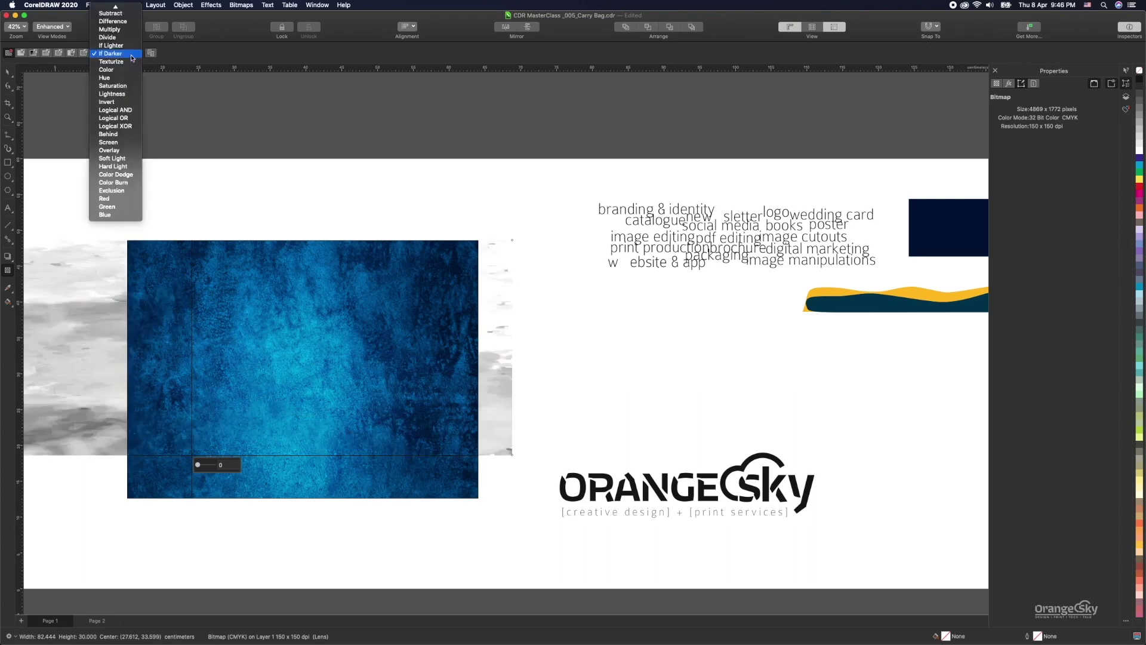
{"action": "left_click", "coordinate": [128, 74]}
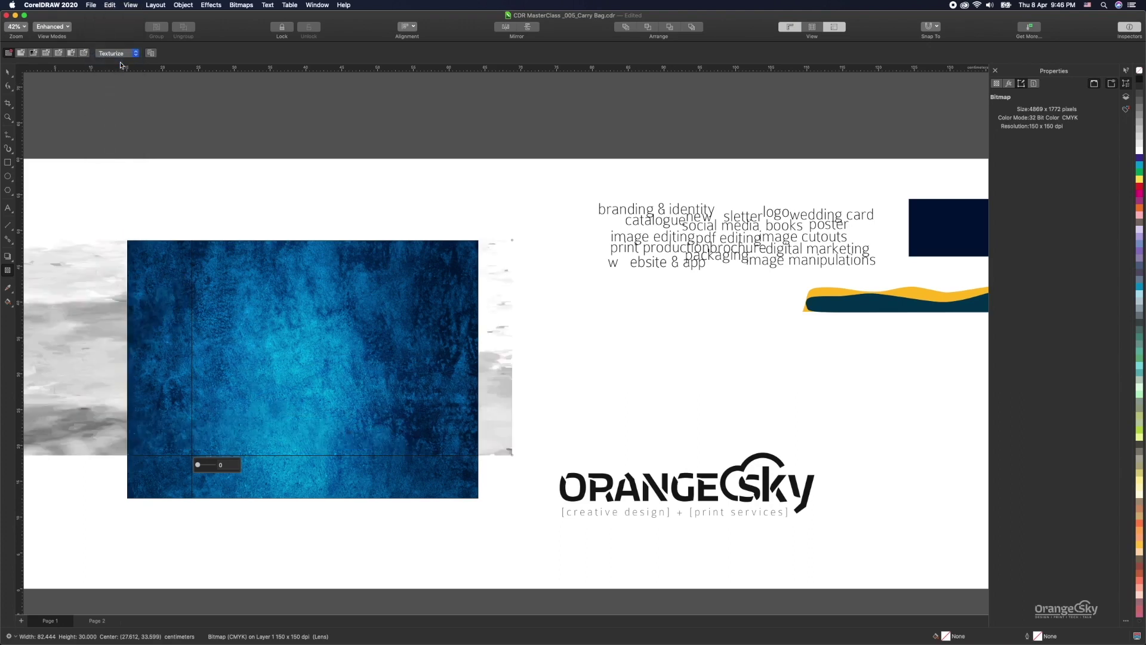
Return the grey bitmap to the Multiply merge mode and try its transparency at 100 and back at 0.
{"action": "left_click", "coordinate": [120, 53]}
{"action": "left_click", "coordinate": [115, 25]}
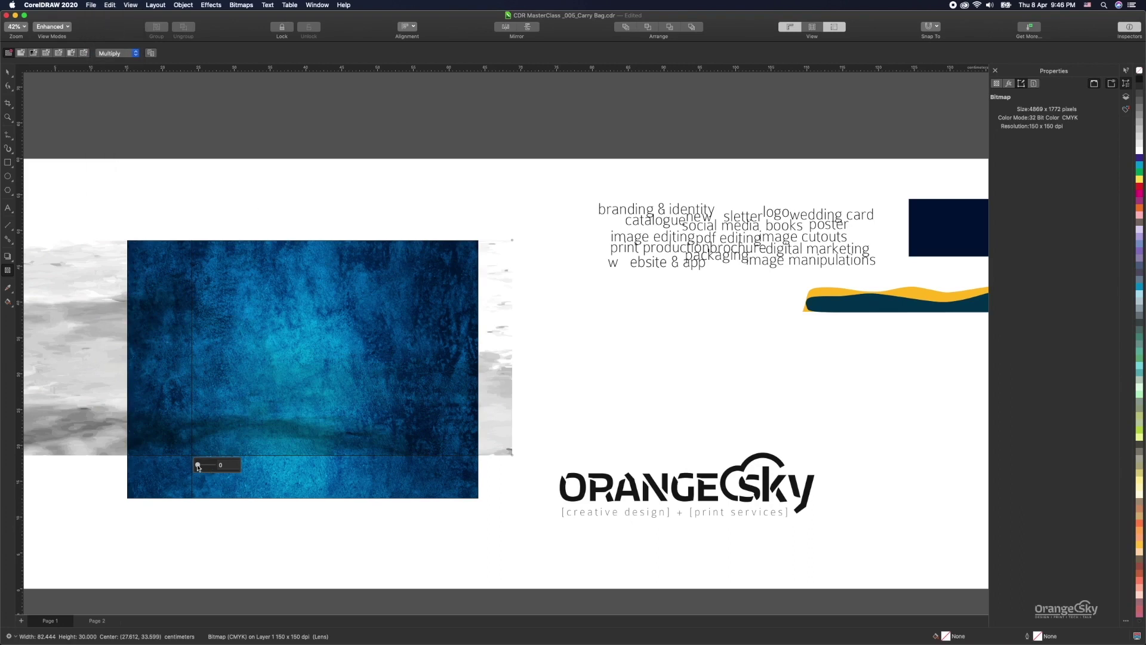
{"action": "left_click", "coordinate": [216, 469]}
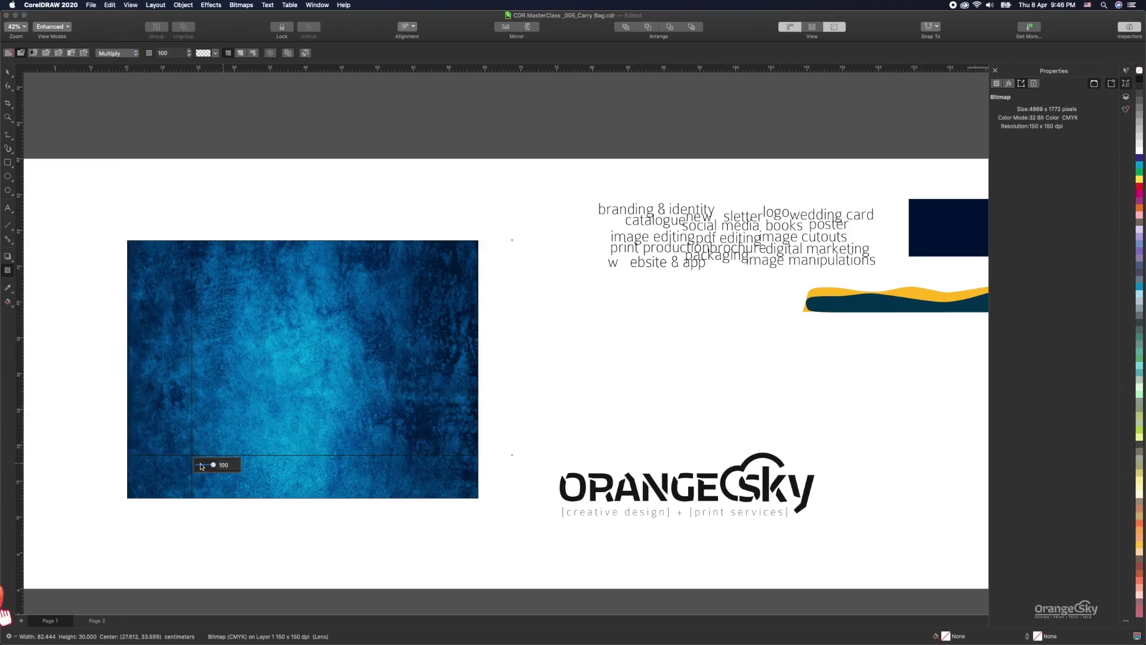
{"action": "left_click", "coordinate": [182, 470]}
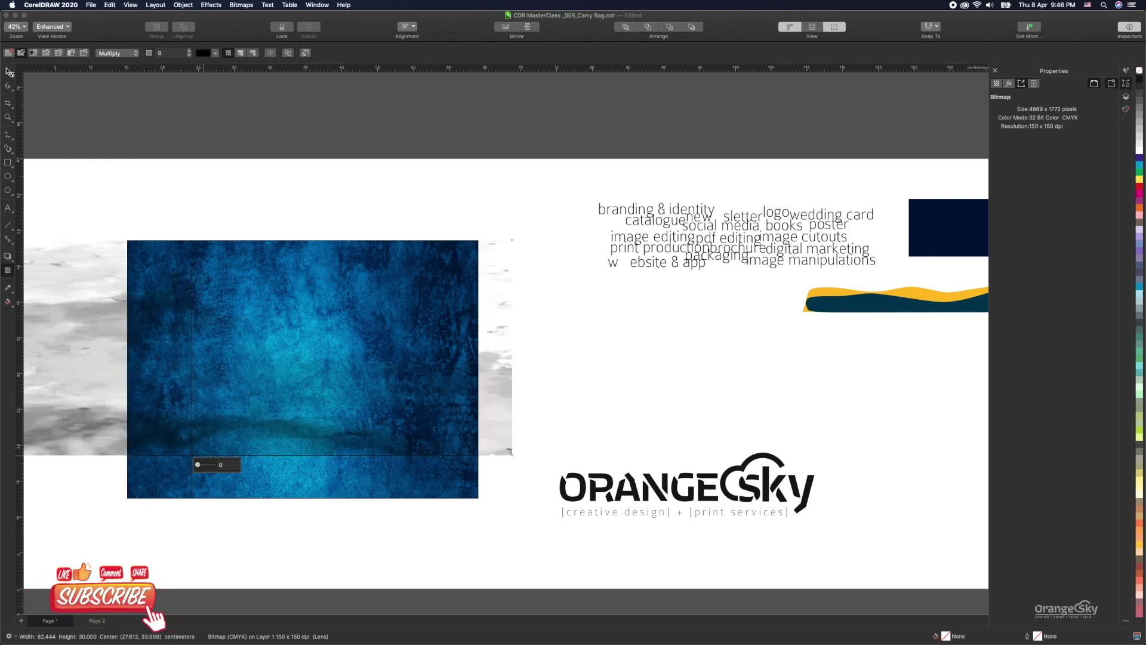
Try the If Darker, Overlay and Color Dodge merge modes on the grey bitmap.
{"action": "left_click", "coordinate": [136, 53]}
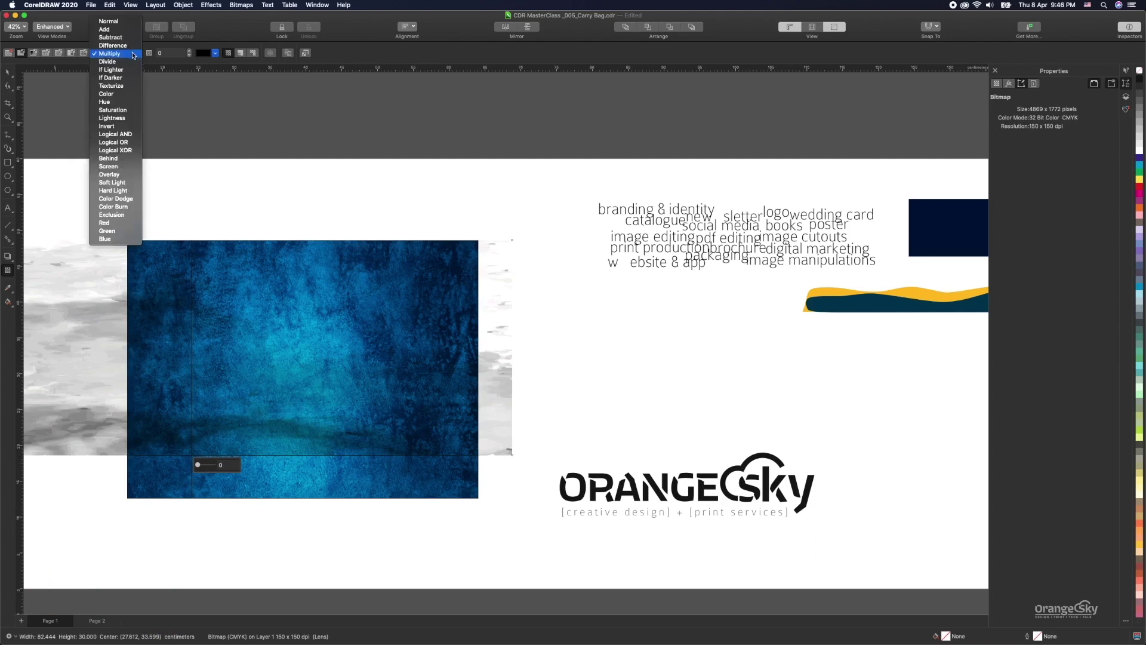
{"action": "left_click", "coordinate": [115, 77]}
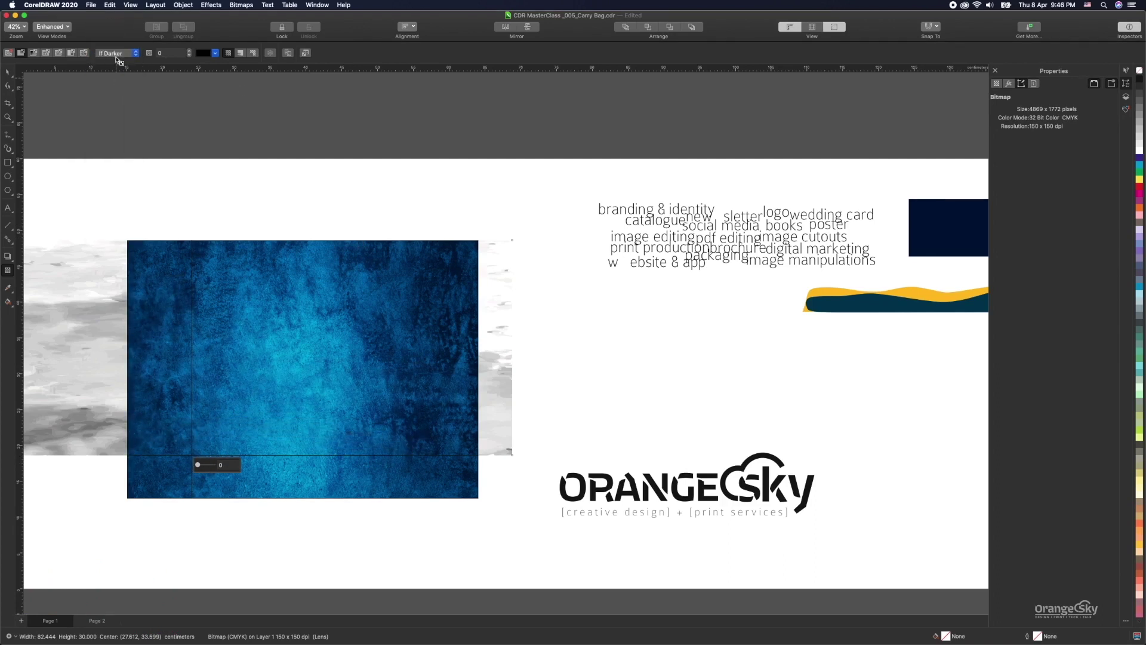
{"action": "left_click", "coordinate": [117, 56]}
{"action": "left_click", "coordinate": [115, 46]}
{"action": "left_click", "coordinate": [117, 53]}
{"action": "key", "text": "Escape"}
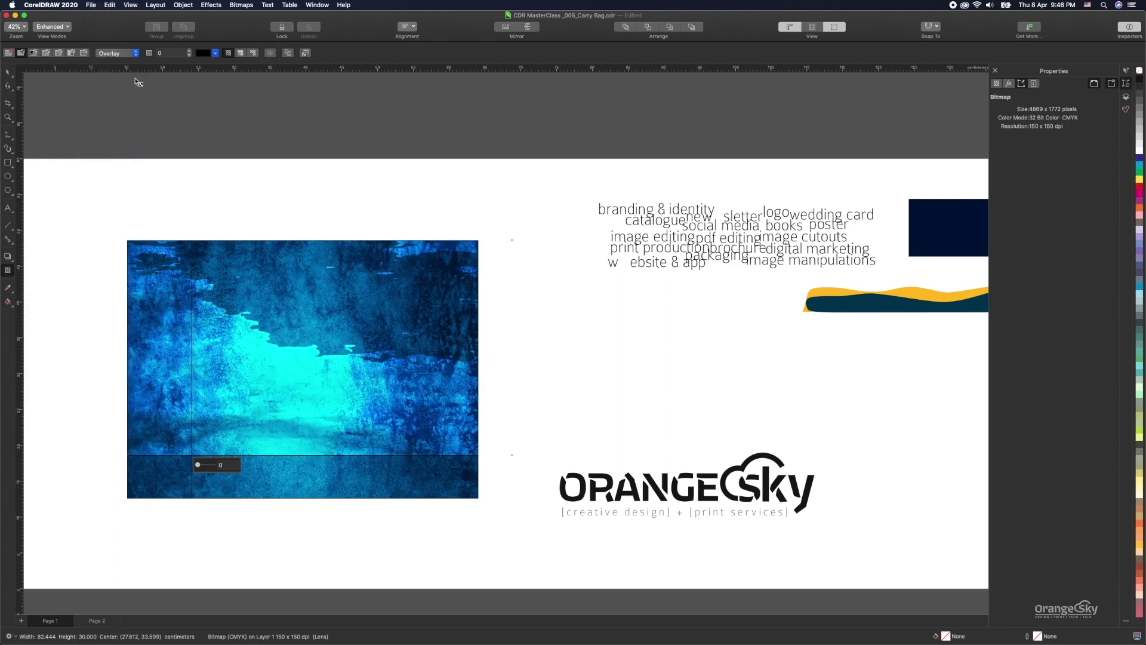
{"action": "left_click", "coordinate": [128, 53]}
{"action": "left_click", "coordinate": [117, 79]}
Blend the grey bitmap into the blue texture with the Color Burn merge mode and deselect it.
{"action": "left_click", "coordinate": [116, 55]}
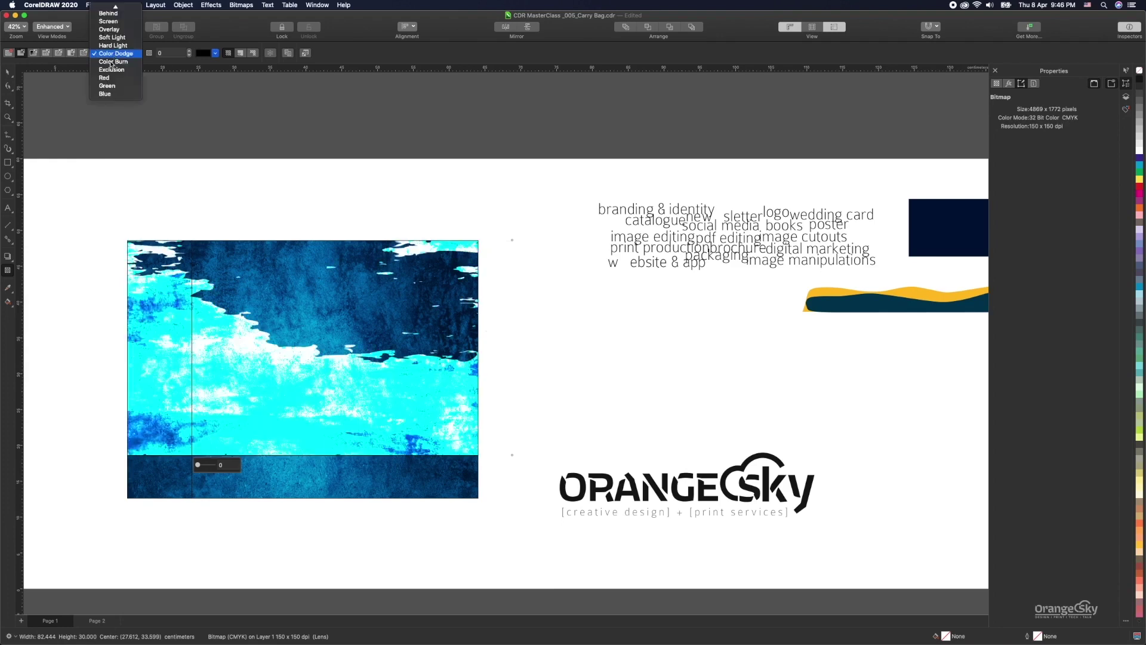
{"action": "left_click", "coordinate": [112, 62]}
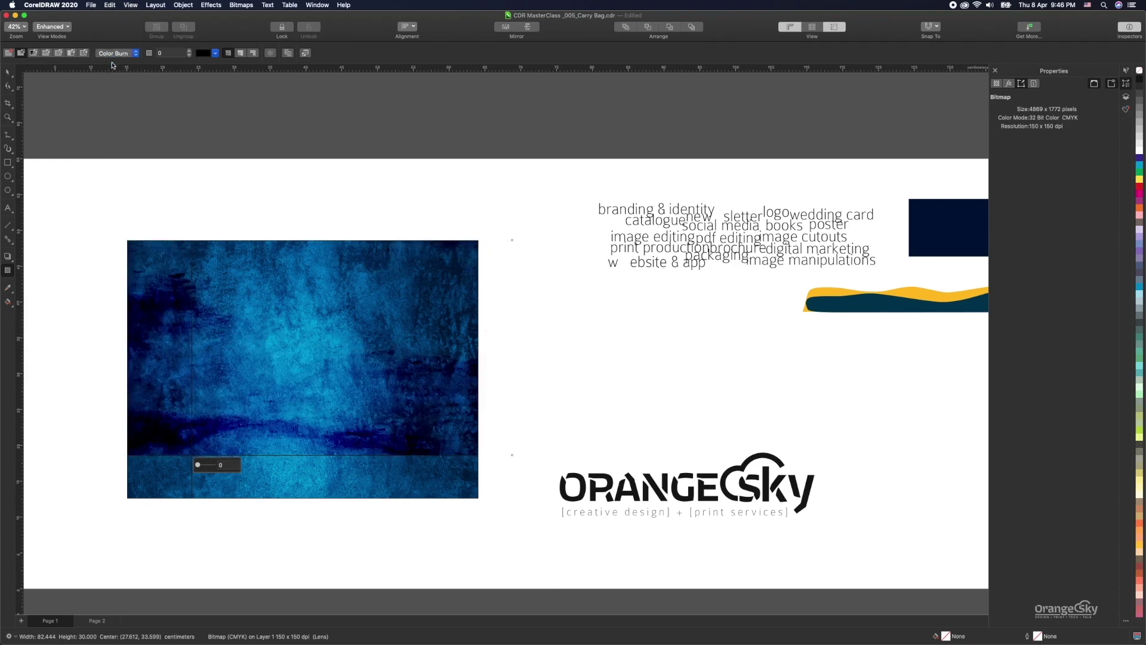
{"action": "left_click", "coordinate": [7, 69]}
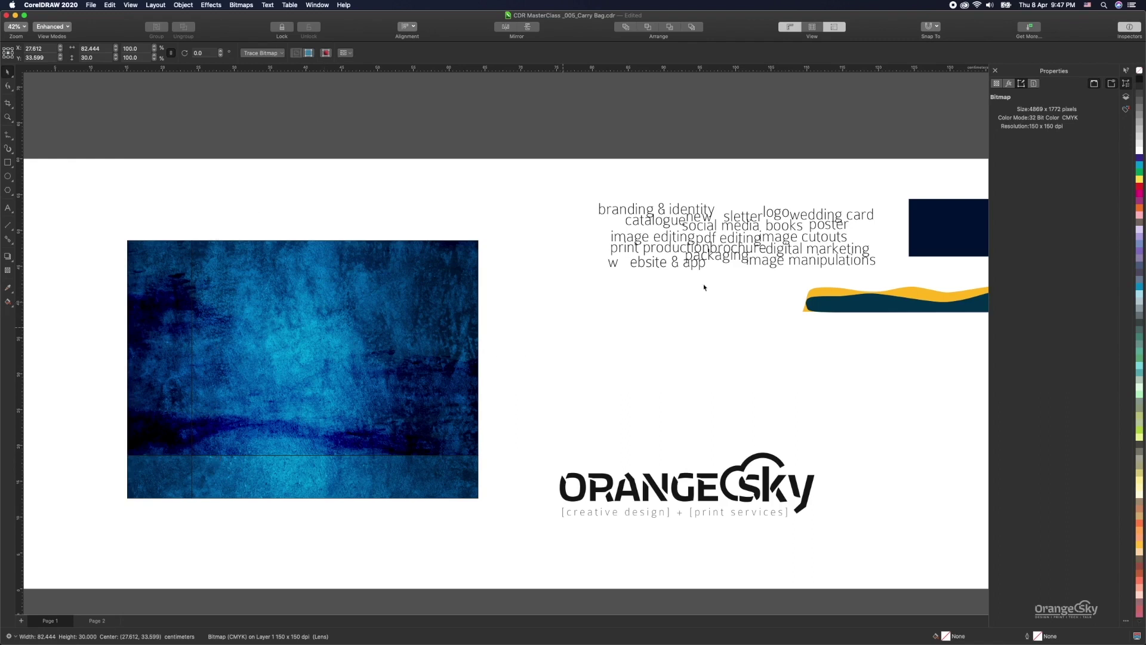
{"action": "key", "text": "Escape"}
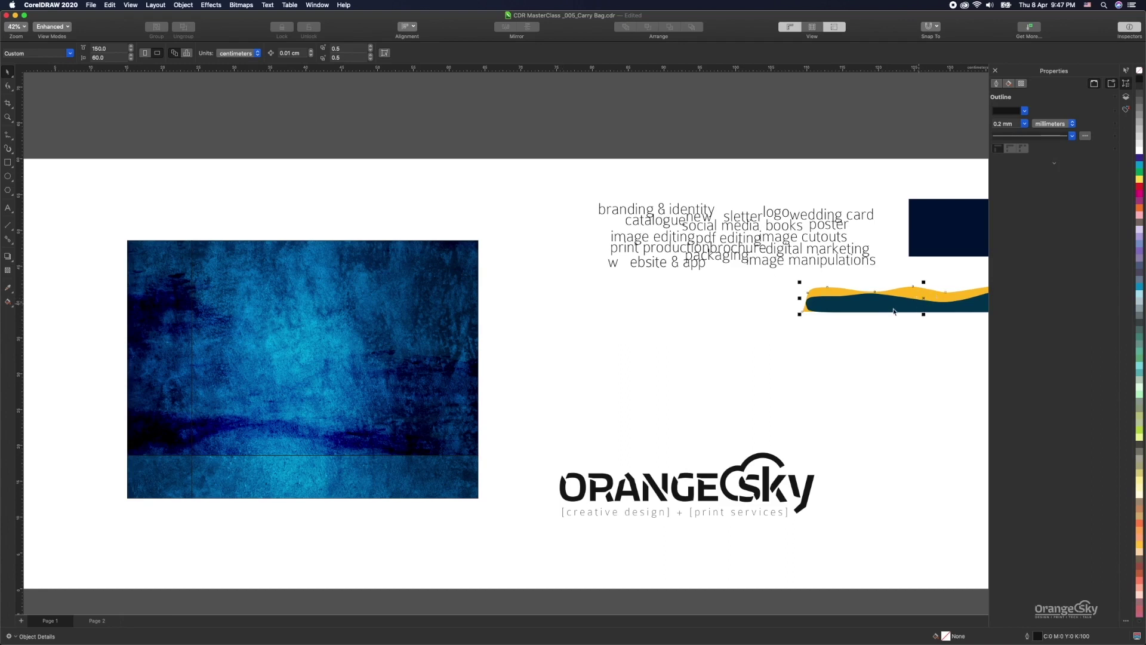
Move the yellow and dark teal wave shapes onto the blue artwork's lower right part and group them.
{"action": "left_click_drag", "start_coordinate": [924, 295], "coordinate": [647, 358]}
{"action": "left_click_drag", "start_coordinate": [721, 369], "coordinate": [550, 412]}
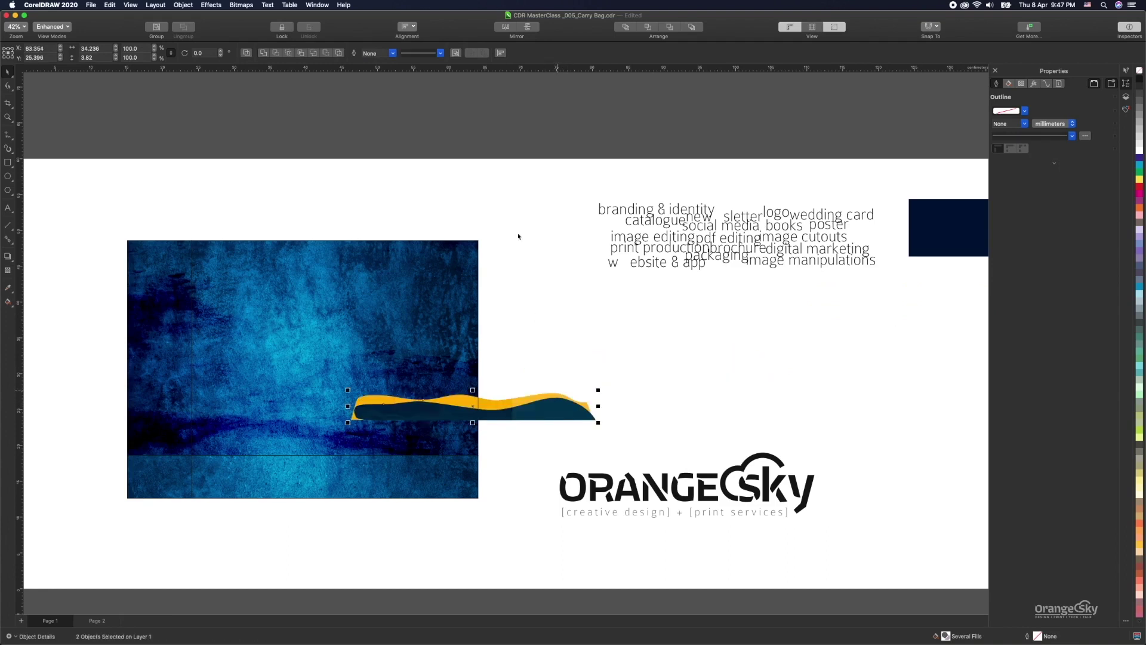
{"action": "right_click", "coordinate": [548, 407]}
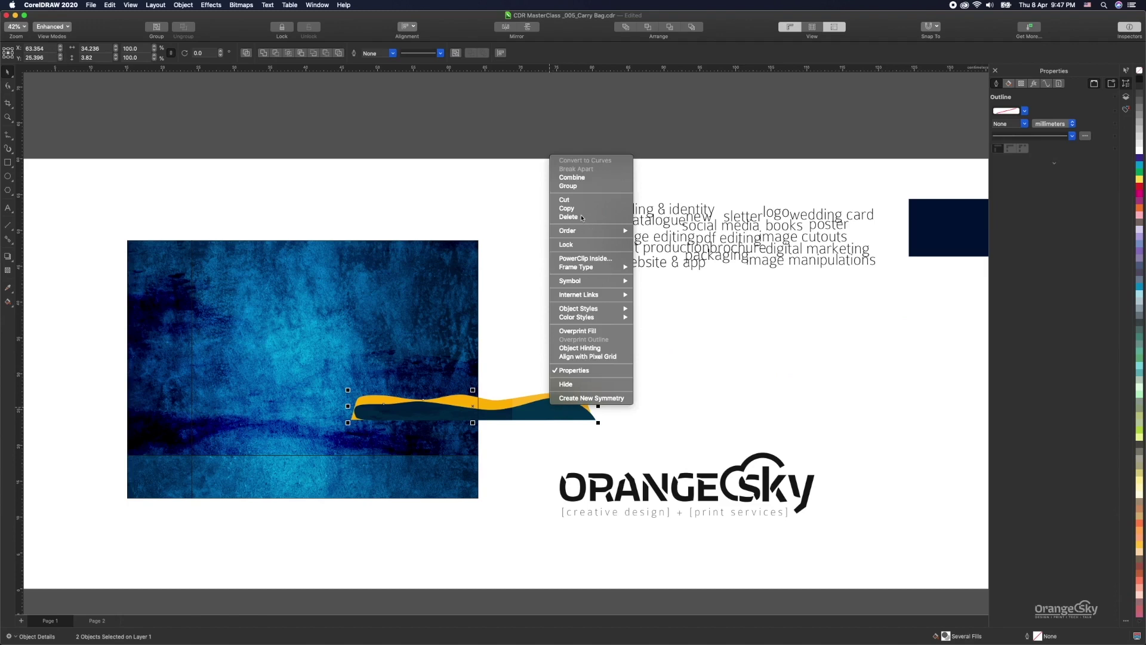
{"action": "left_click", "coordinate": [572, 186]}
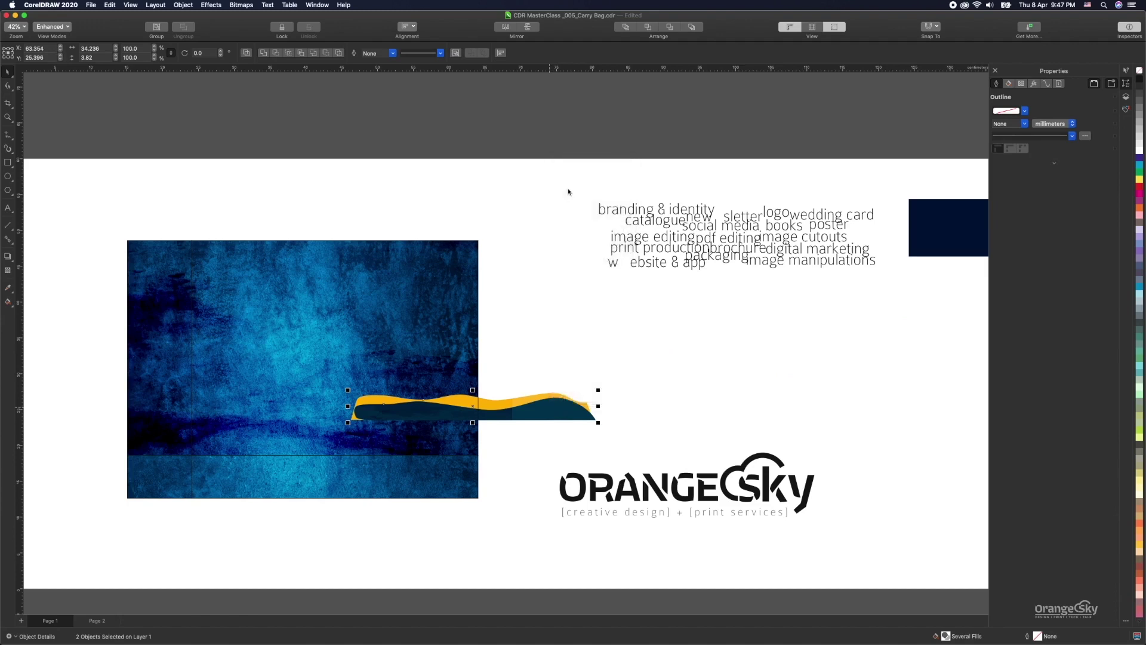
Try the Multiply and Overlay merge modes on the wave group and settle on Hard Light.
{"action": "left_click", "coordinate": [8, 270]}
{"action": "left_click", "coordinate": [115, 53]}
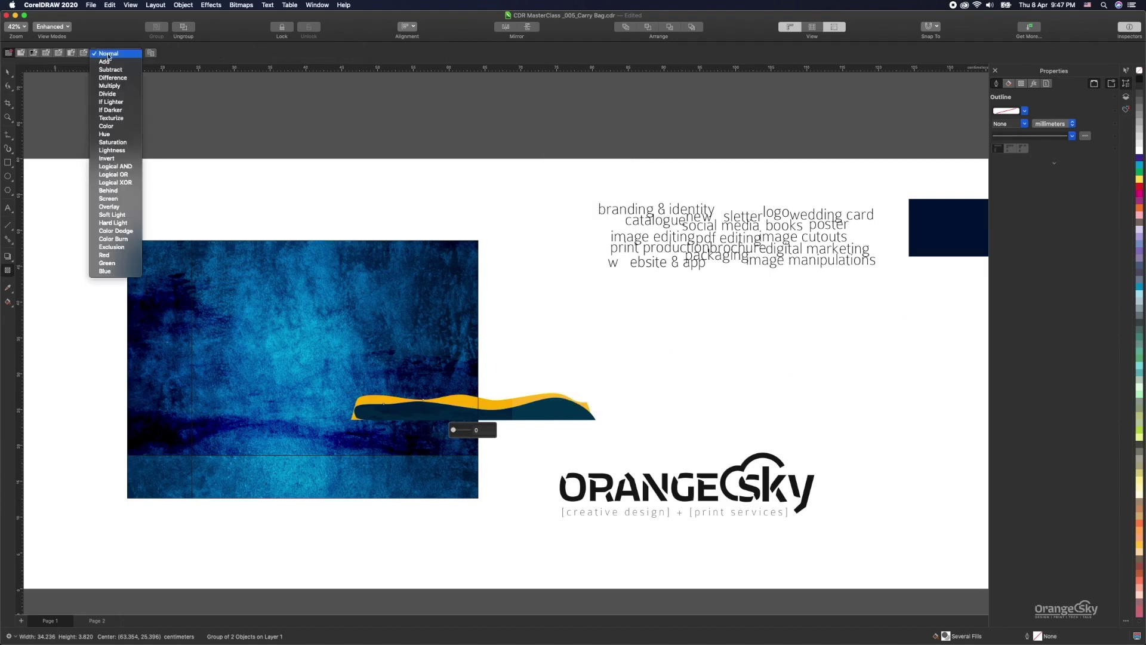
{"action": "left_click", "coordinate": [115, 87]}
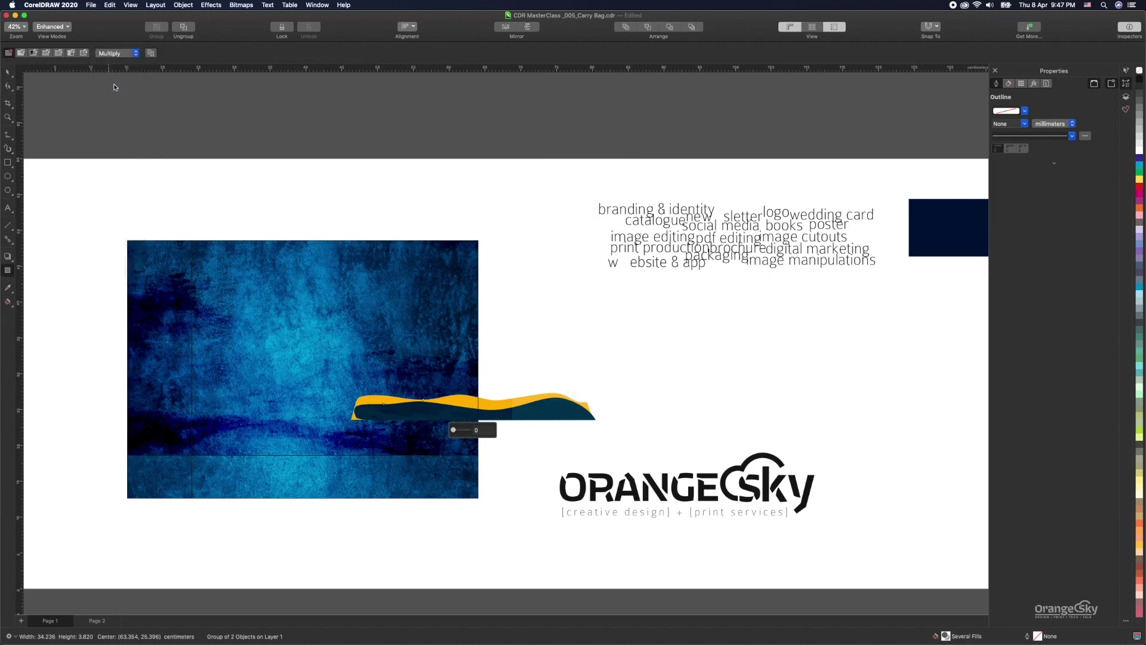
{"action": "left_click", "coordinate": [116, 54]}
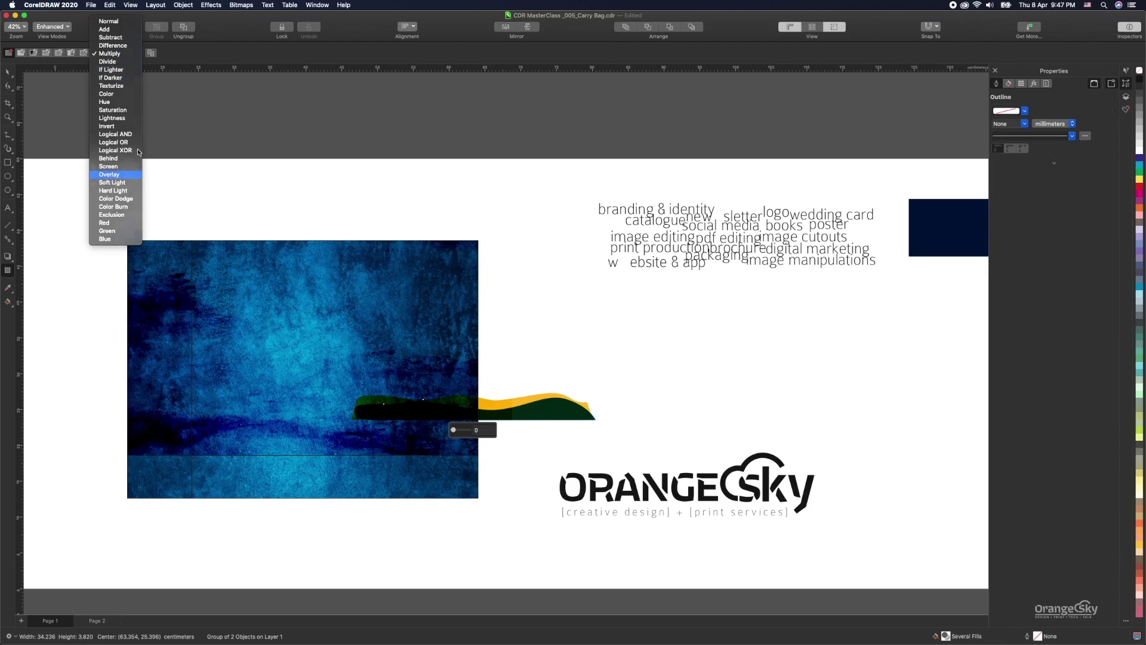
{"action": "key", "text": "Return"}
{"action": "left_click", "coordinate": [137, 54]}
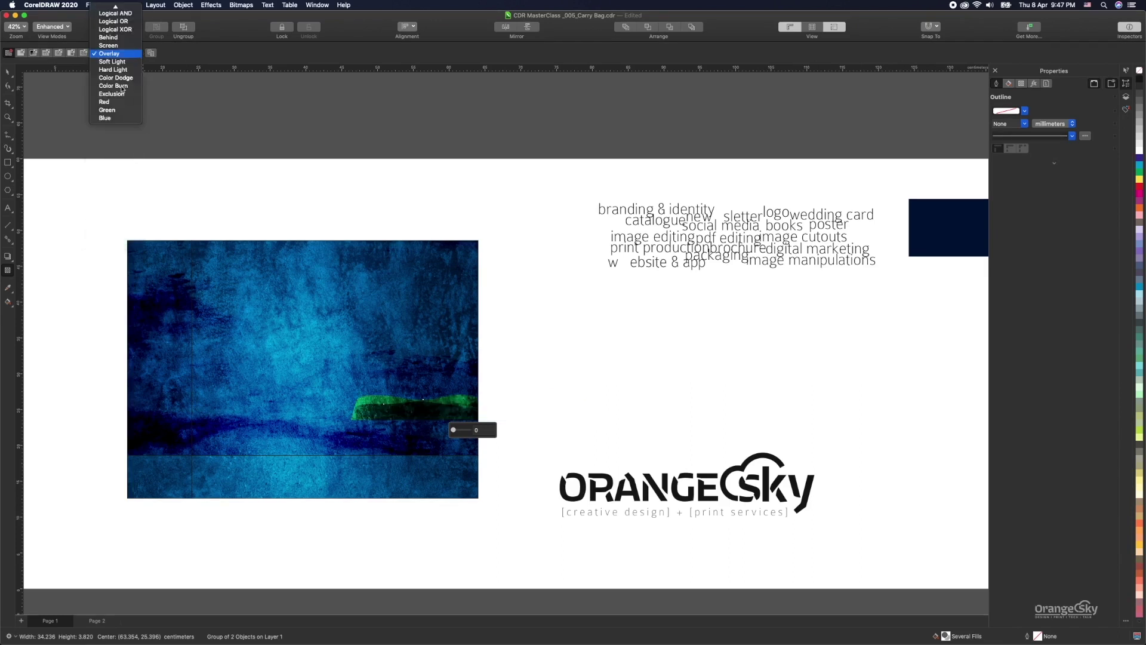
{"action": "left_click", "coordinate": [113, 70]}
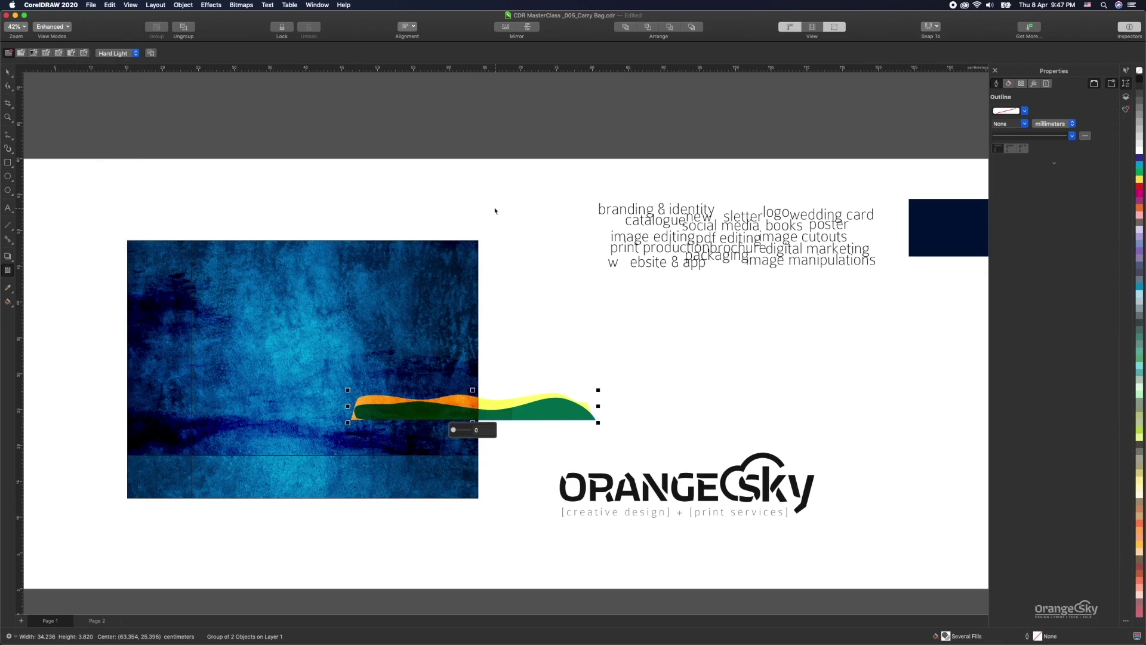
Move the wave group to the front panel's bottom edge and enlarge it proportionally to about 44.4 × 4.9 cm.
{"action": "key", "text": "space"}
{"action": "left_click_drag", "start_coordinate": [559, 403], "coordinate": [384, 439]}
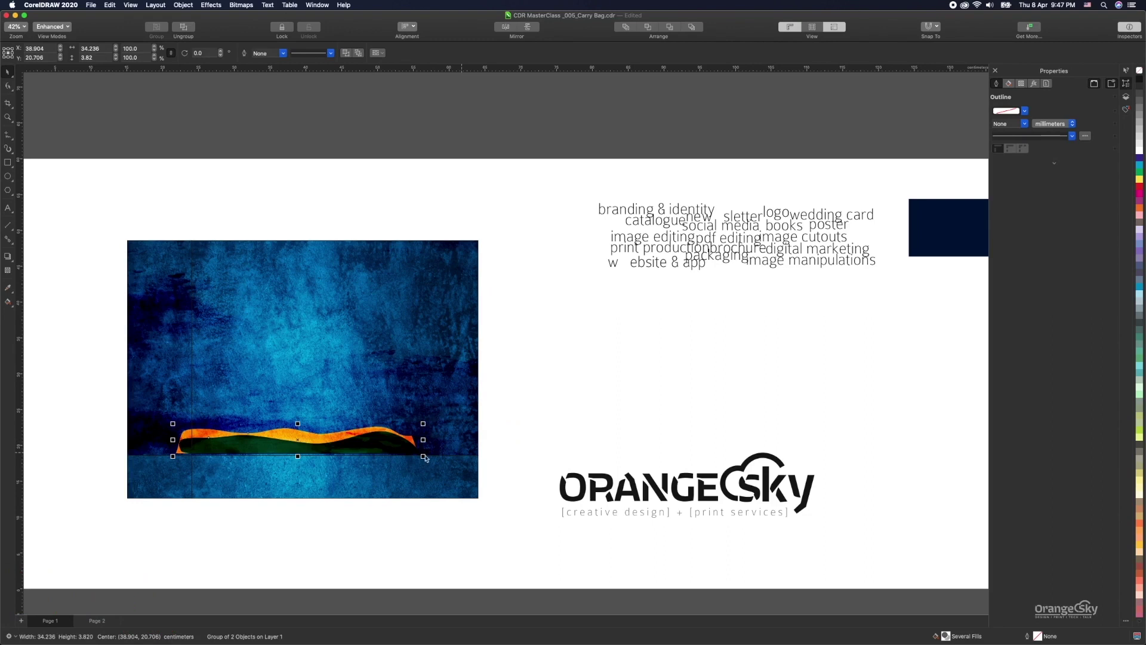
{"action": "left_click_drag", "start_coordinate": [425, 424], "coordinate": [499, 382]}
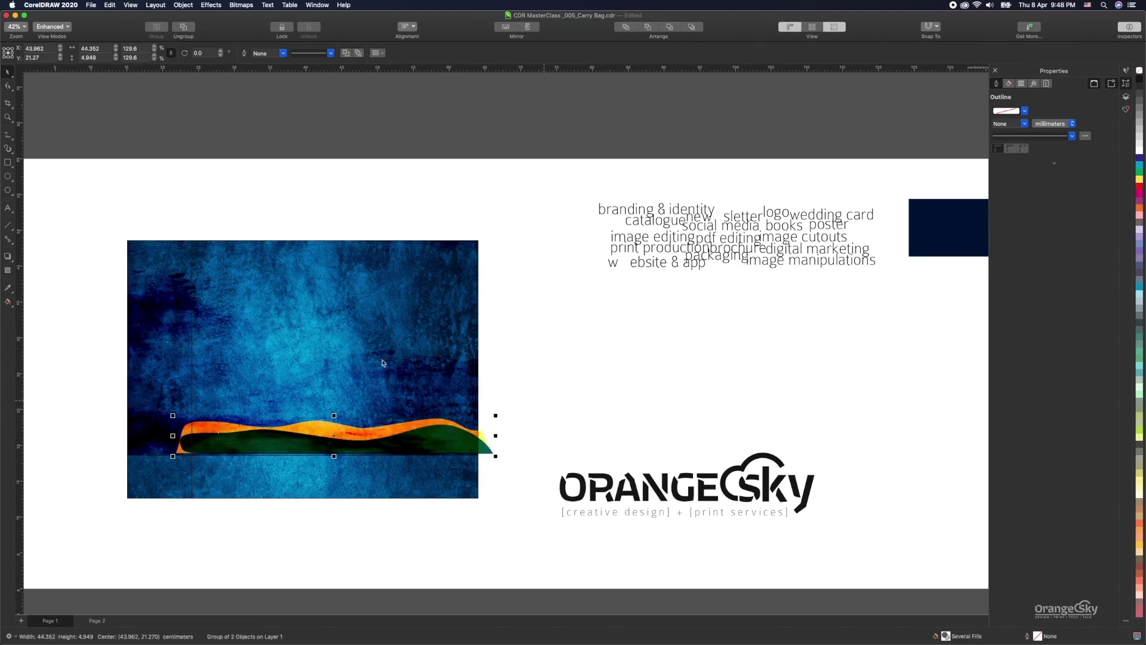
Try a top alignment of the wave group with the grey bitmap, and align it to the bitmap's bottom edge instead.
{"action": "left_click", "coordinate": [324, 286], "text": "shift"}
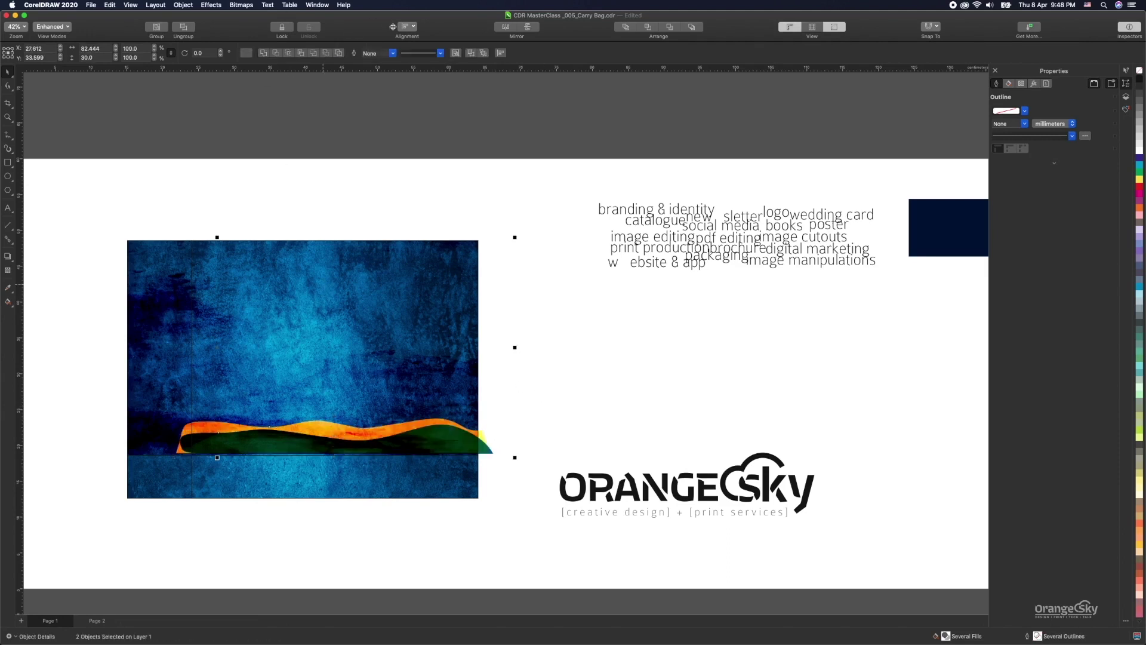
{"action": "left_click", "coordinate": [413, 26]}
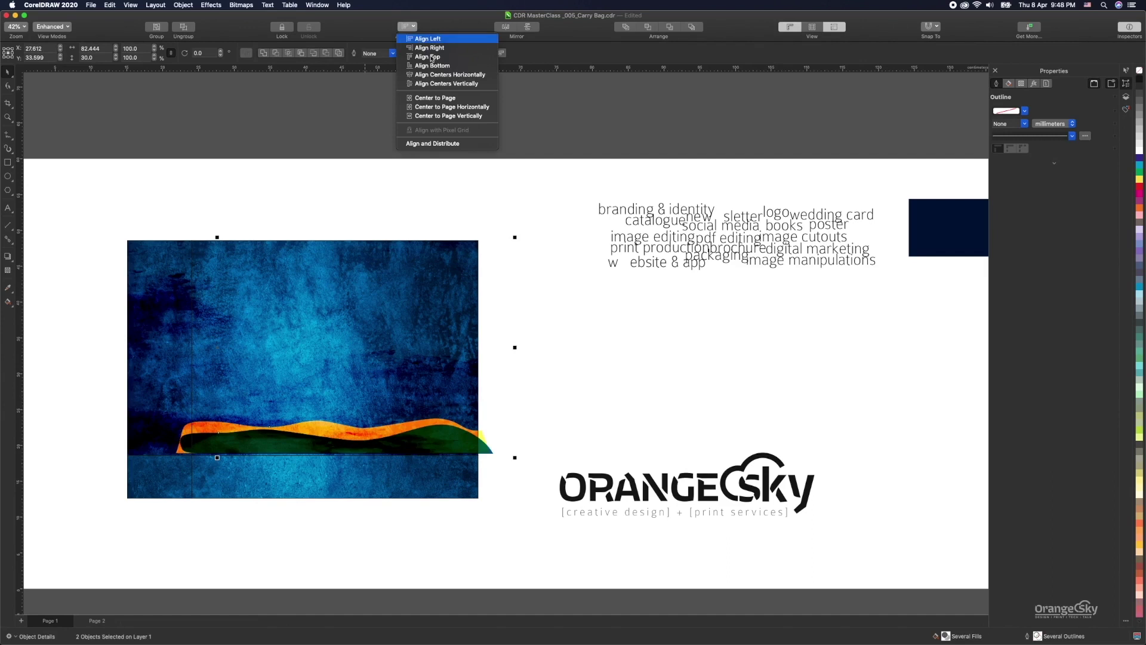
{"action": "left_click", "coordinate": [432, 58]}
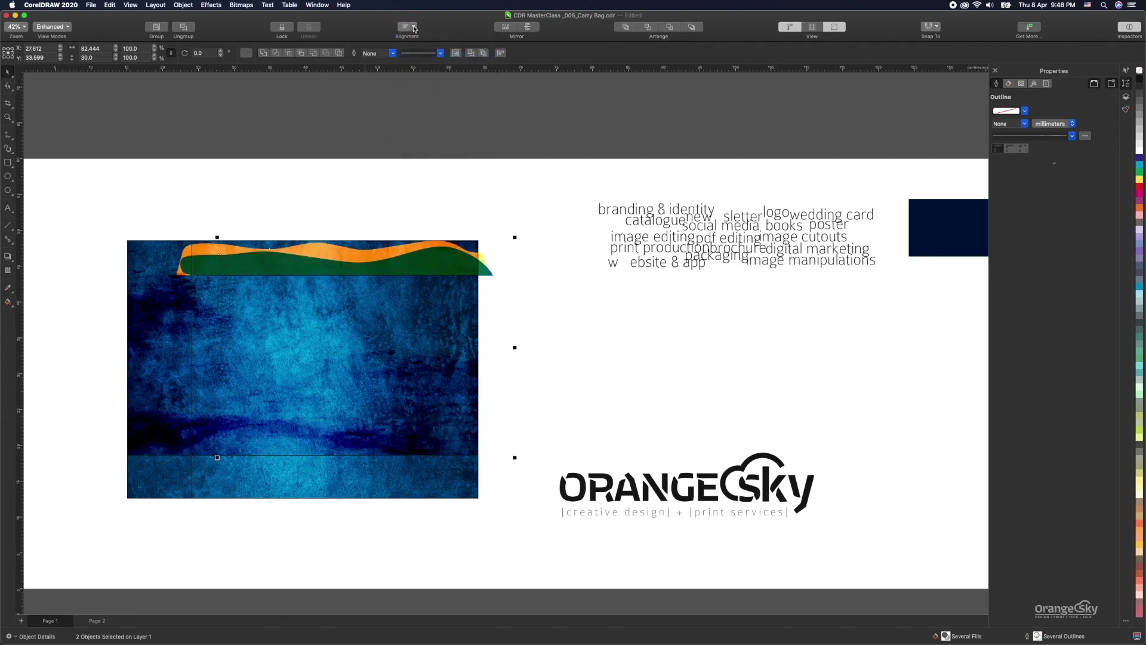
{"action": "left_click", "coordinate": [414, 27]}
{"action": "left_click", "coordinate": [415, 26]}
{"action": "left_click", "coordinate": [412, 27]}
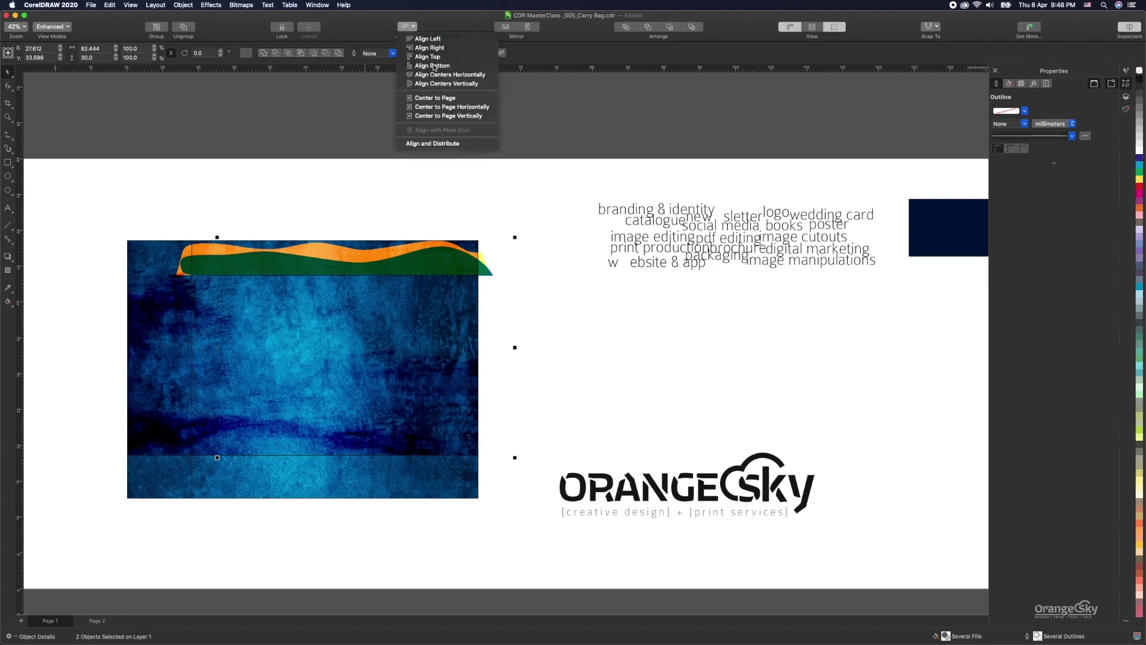
{"action": "left_click", "coordinate": [434, 67]}
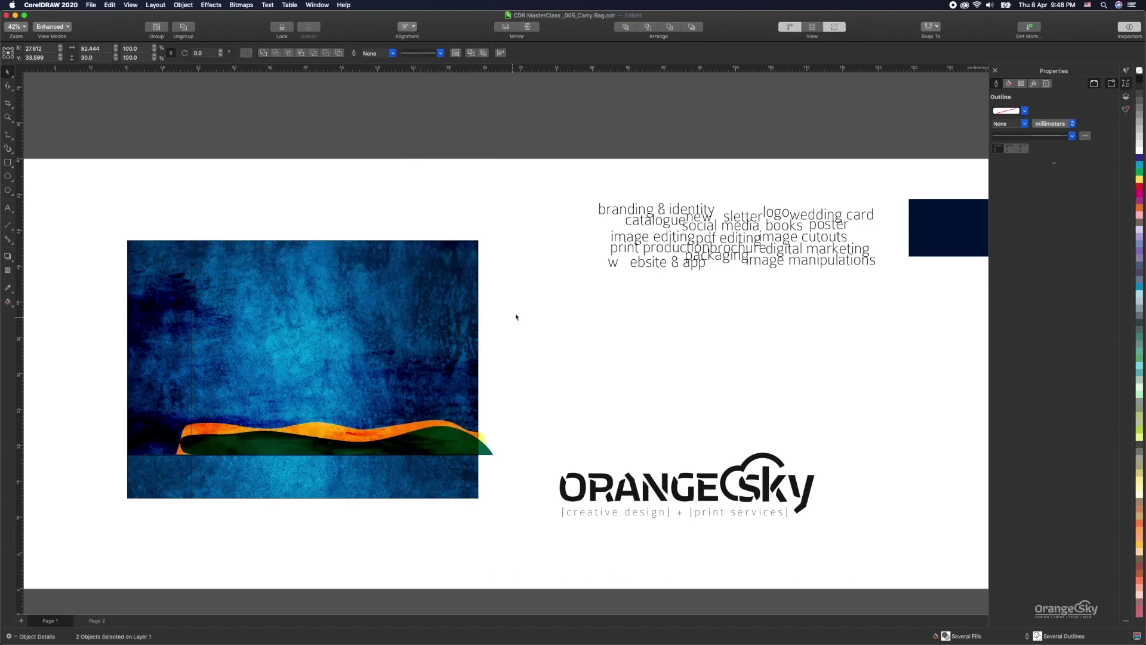
{"action": "left_click", "coordinate": [586, 365]}
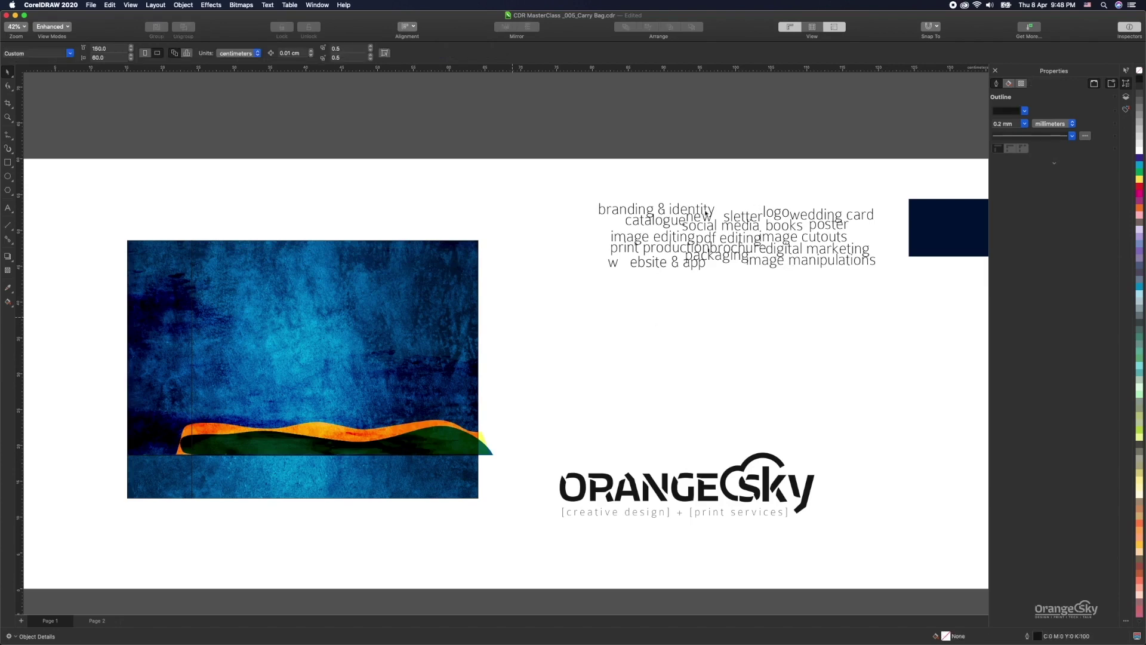
Move the grouped service words onto the blue front panel and blend them with the Overlay merge mode after trying Screen.
{"action": "left_click_drag", "start_coordinate": [620, 241], "coordinate": [338, 272]}
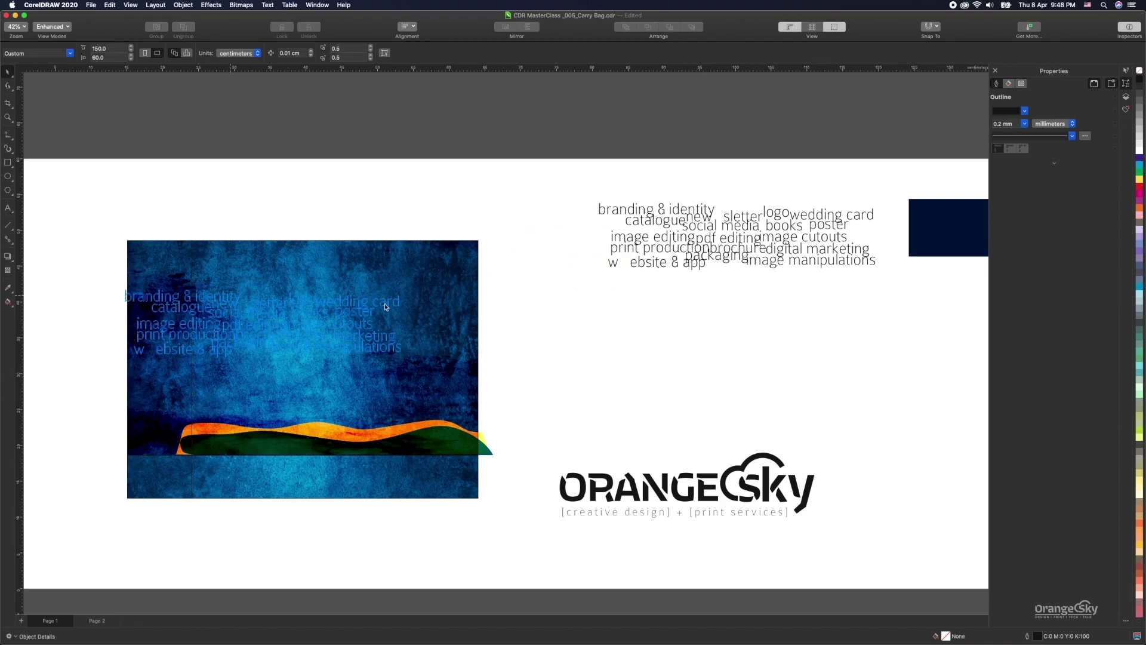
{"action": "left_click_drag", "start_coordinate": [385, 304], "coordinate": [460, 309]}
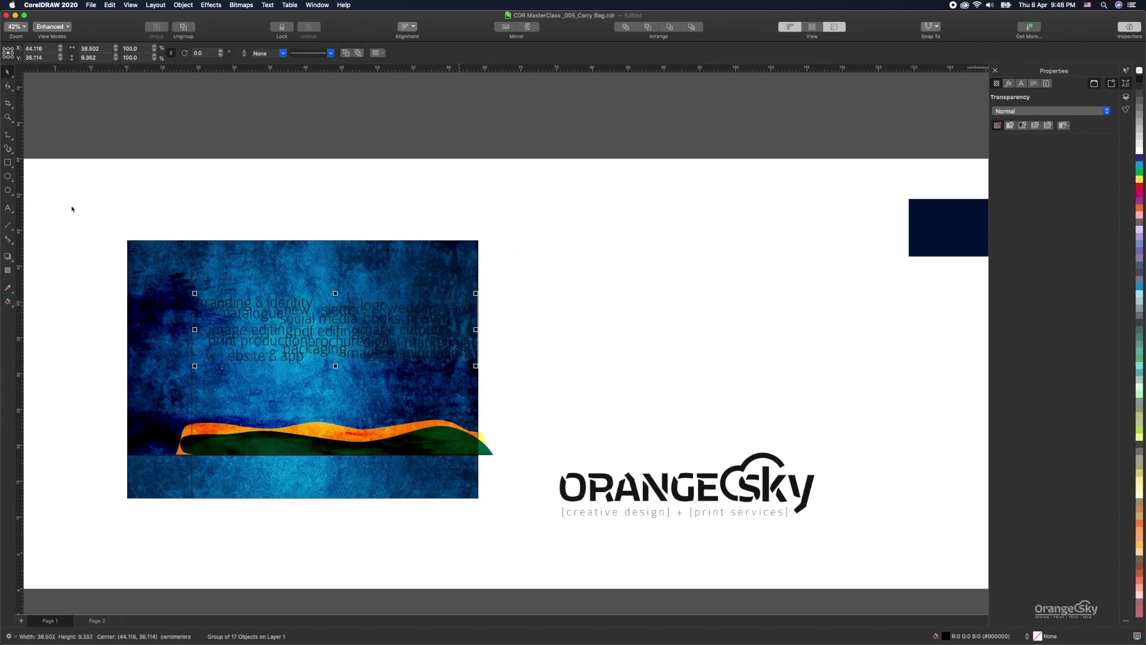
{"action": "left_click", "coordinate": [8, 270]}
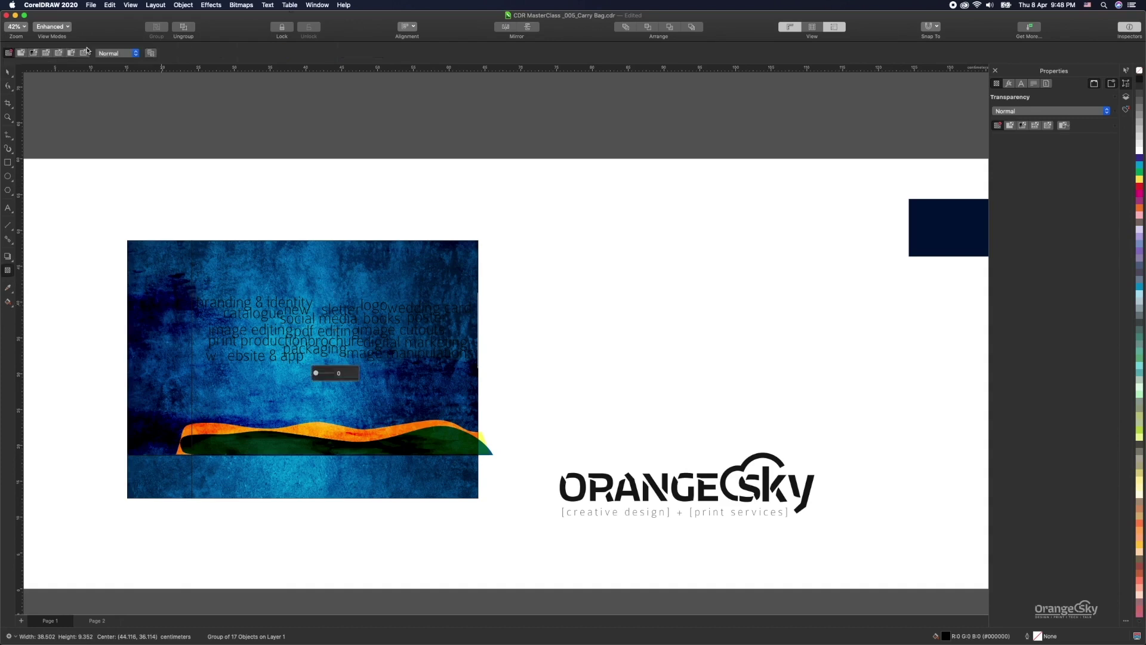
{"action": "left_click", "coordinate": [106, 53]}
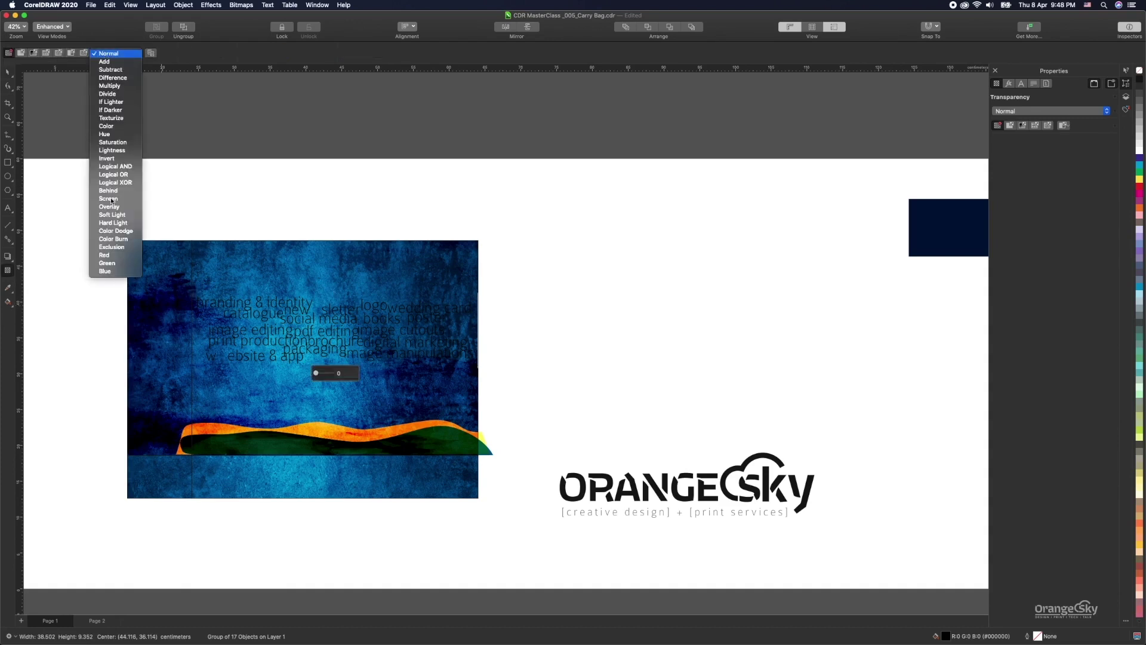
{"action": "left_click", "coordinate": [112, 198]}
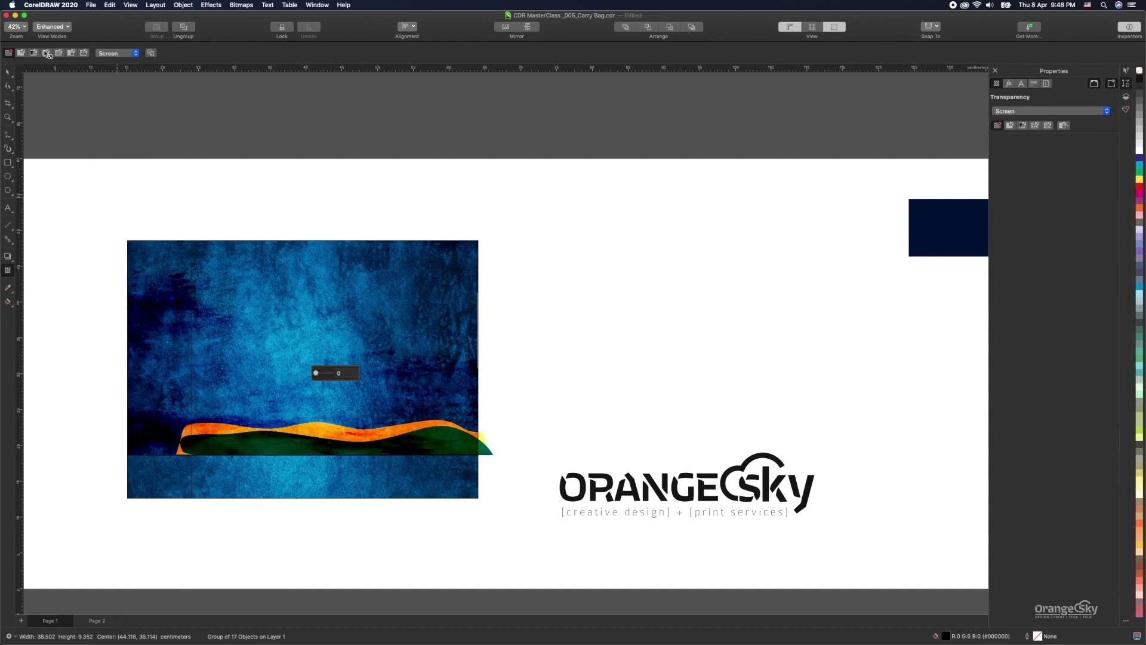
{"action": "left_click", "coordinate": [104, 55]}
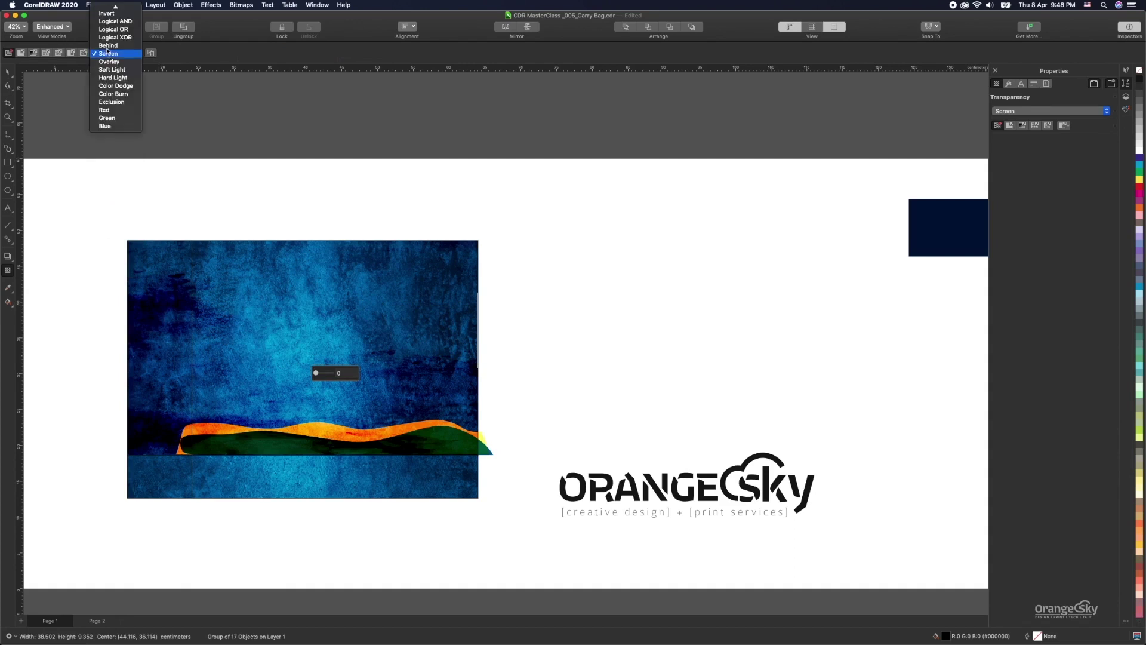
{"action": "left_click", "coordinate": [110, 62]}
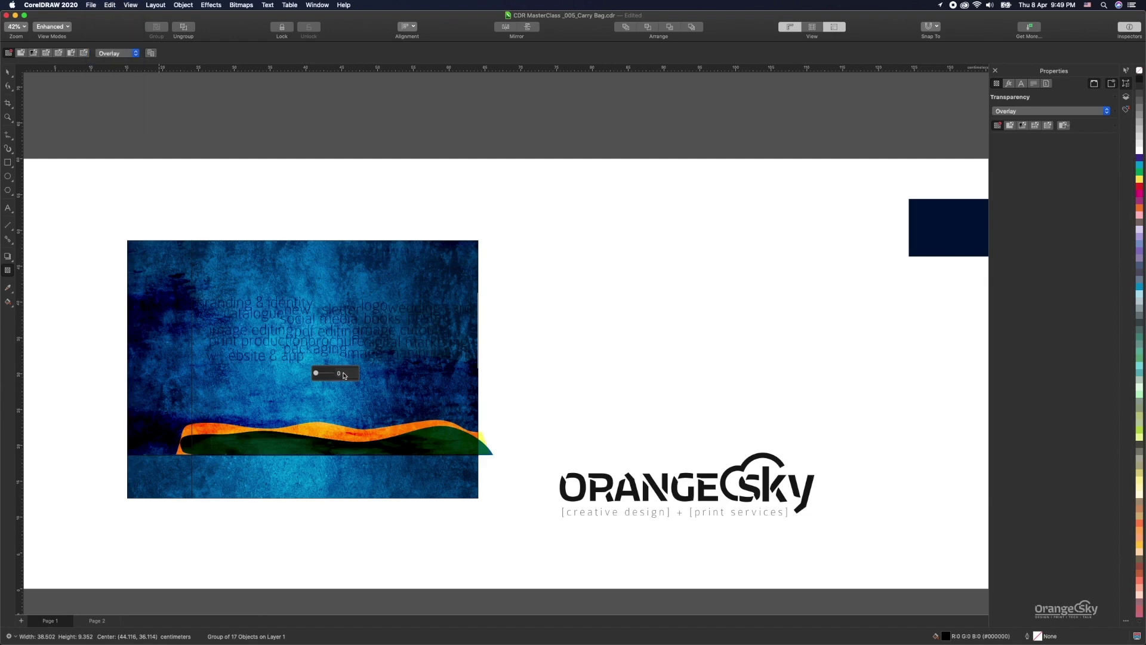
Set a uniform transparency of 70 on the grouped service words.
{"action": "left_click", "coordinate": [319, 375]}
{"action": "left_click_drag", "start_coordinate": [317, 375], "coordinate": [327, 376]}
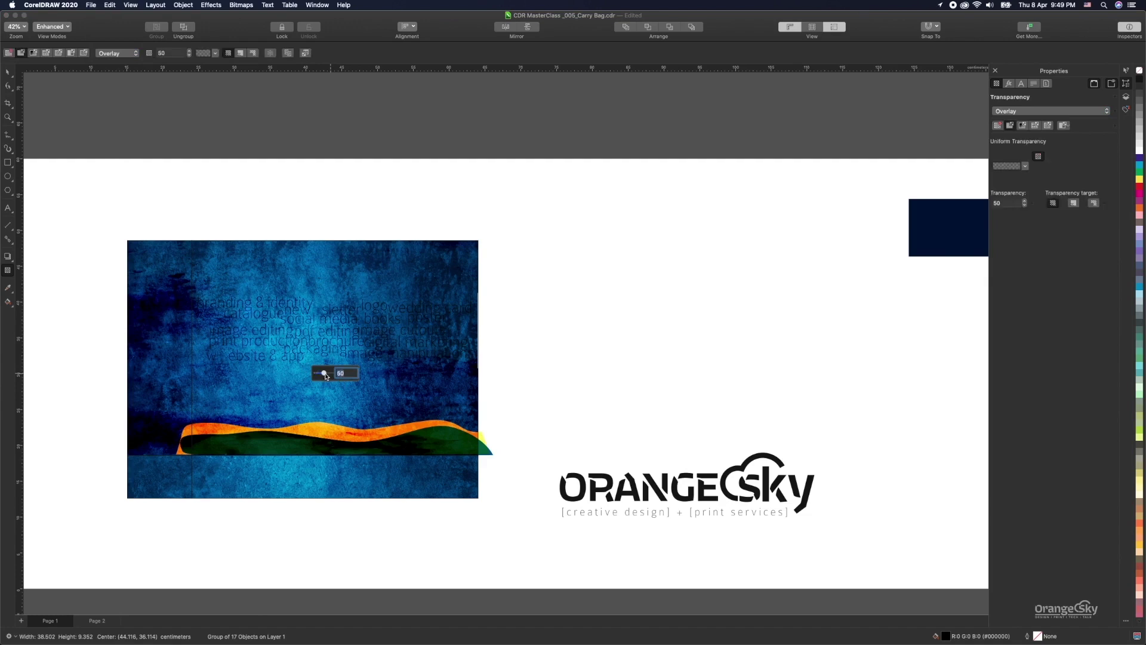
{"action": "left_click_drag", "start_coordinate": [327, 376], "coordinate": [326, 377]}
{"action": "key", "text": "Return"}
{"action": "key", "text": "space"}
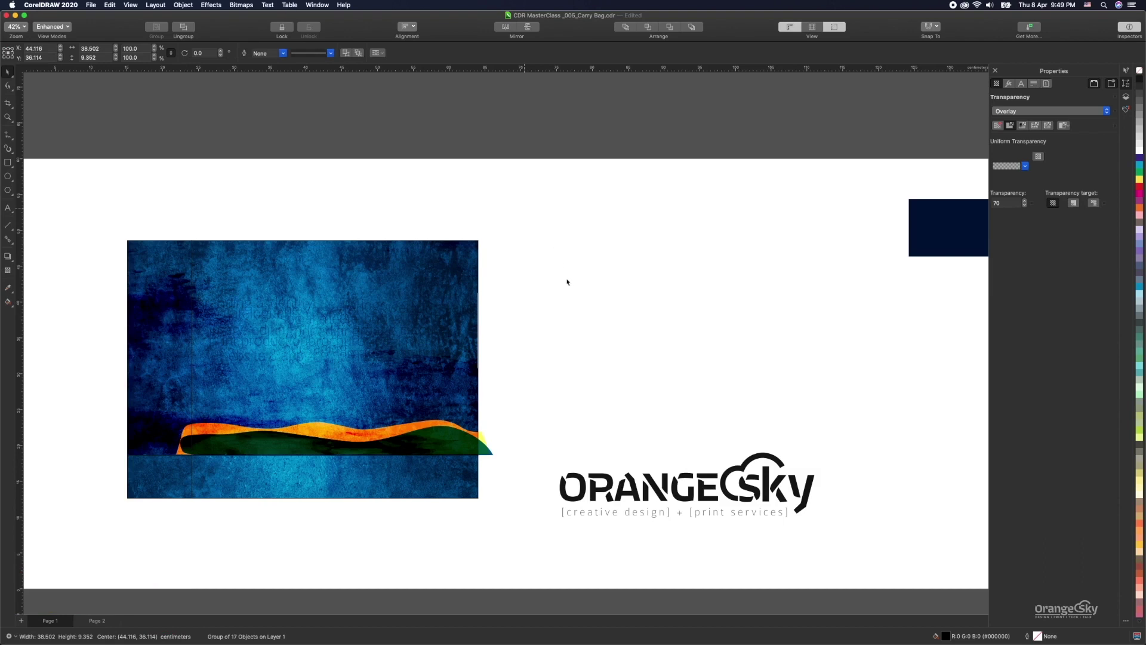
Group the waves and service words with the blue texture and the Color Burn brush bitmap.
{"action": "left_click", "coordinate": [567, 282]}
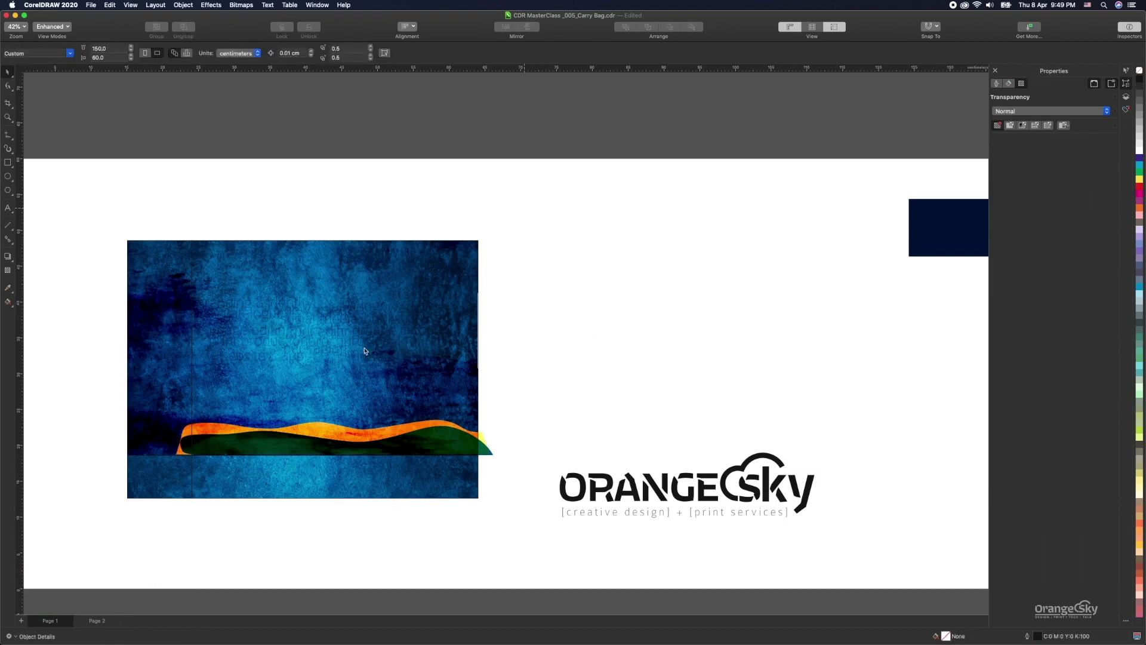
{"action": "left_click", "coordinate": [248, 448]}
{"action": "left_click_drag", "start_coordinate": [505, 486], "coordinate": [172, 398]}
{"action": "left_click_drag", "start_coordinate": [161, 202], "coordinate": [505, 390]}
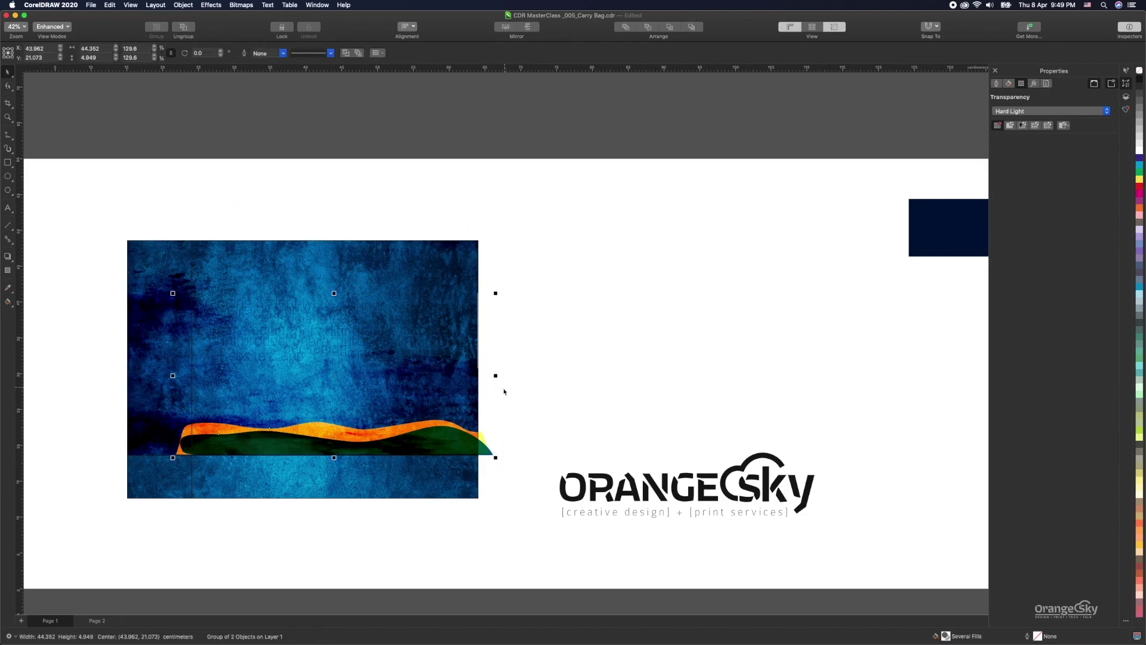
{"action": "left_click", "coordinate": [236, 485], "text": "shift"}
{"action": "left_click", "coordinate": [238, 484], "text": "shift"}
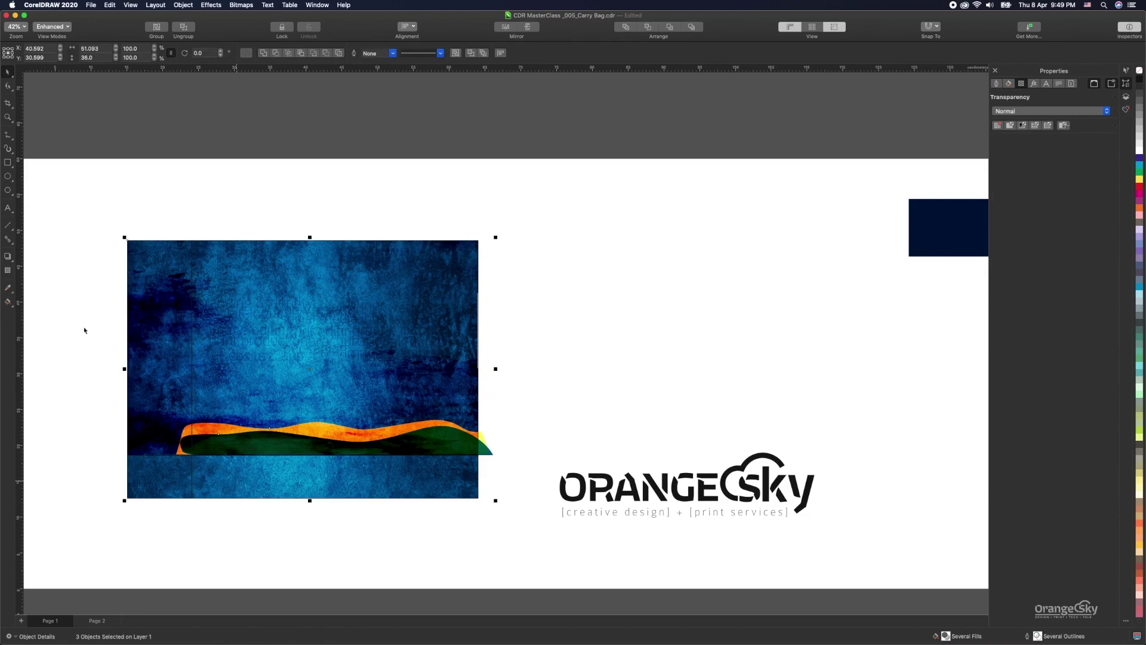
{"action": "left_click", "coordinate": [94, 339], "text": "shift"}
{"action": "right_click", "coordinate": [434, 474]}
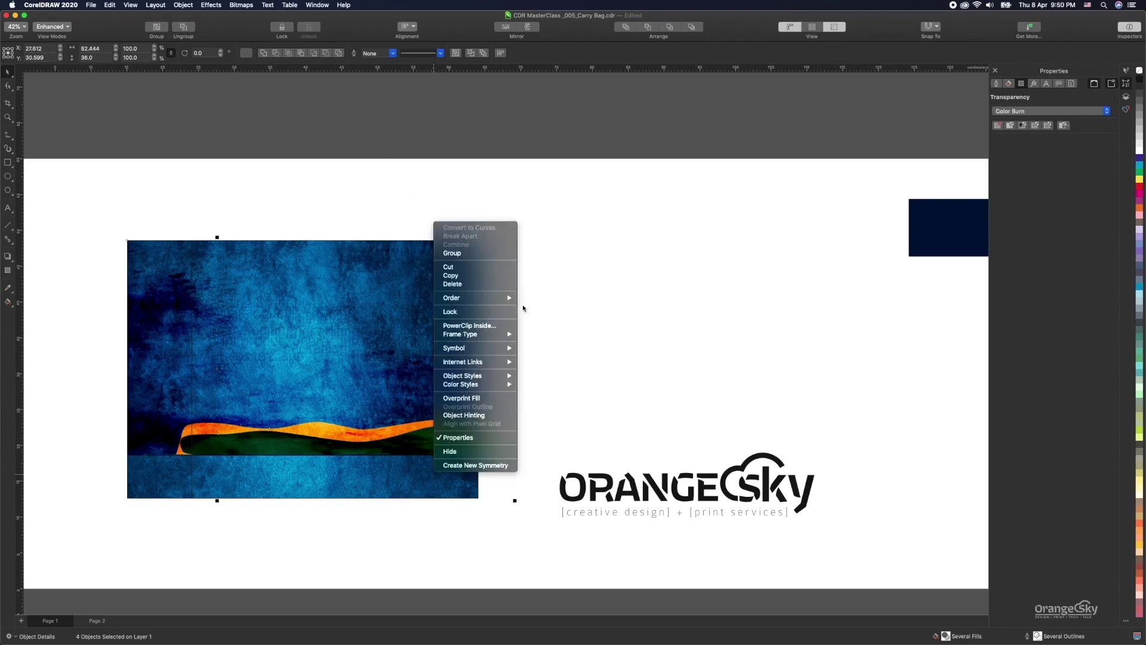
{"action": "left_click", "coordinate": [541, 246]}
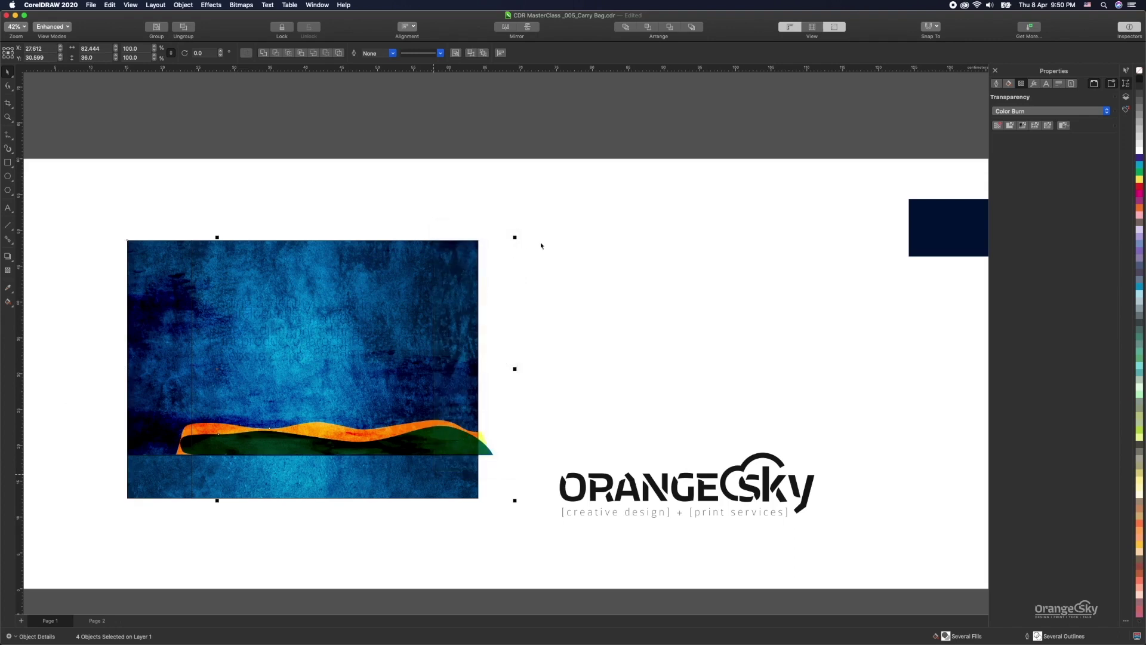
{"action": "key", "text": "super+g"}
Try sending the combined artwork group to the back of the layer and PowerClipping it inside the front panel rectangle.
{"action": "right_click", "coordinate": [406, 289]}
{"action": "mouse_move", "coordinate": [474, 356]}
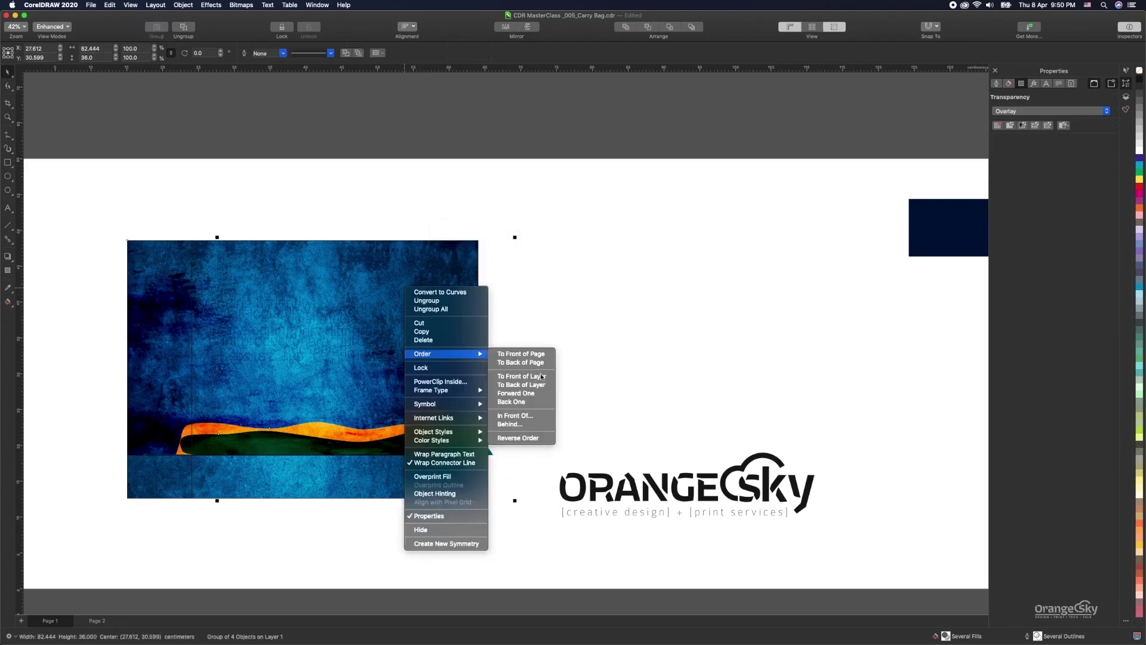
{"action": "left_click", "coordinate": [522, 385]}
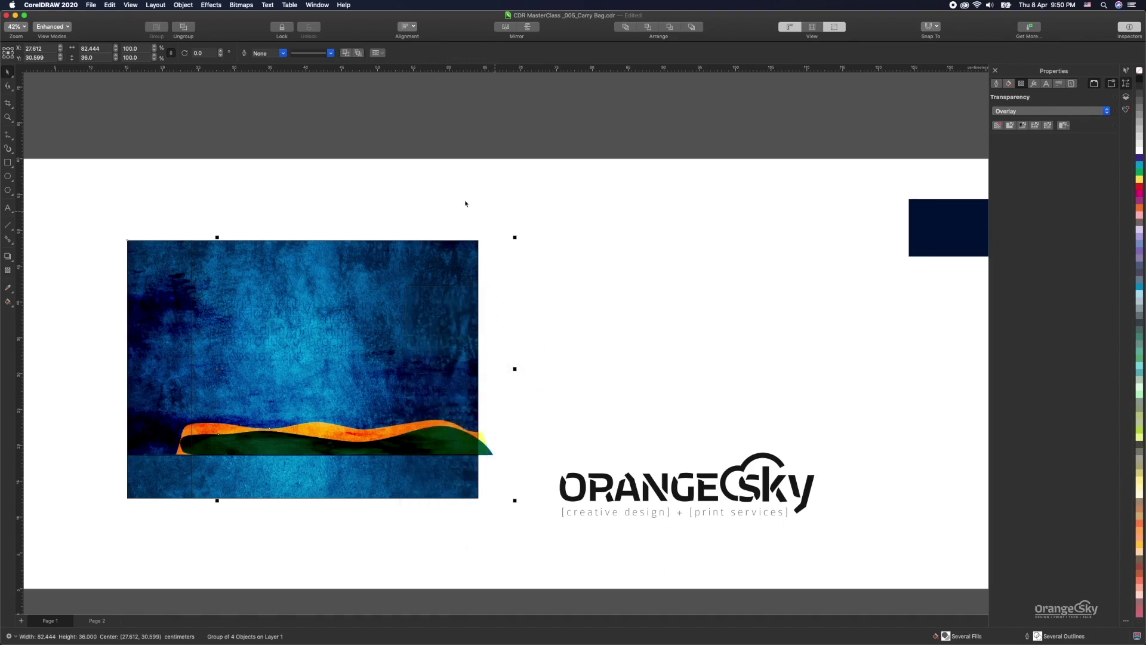
{"action": "key", "text": "Escape"}
{"action": "left_click", "coordinate": [426, 248]}
{"action": "right_click", "coordinate": [426, 248]}
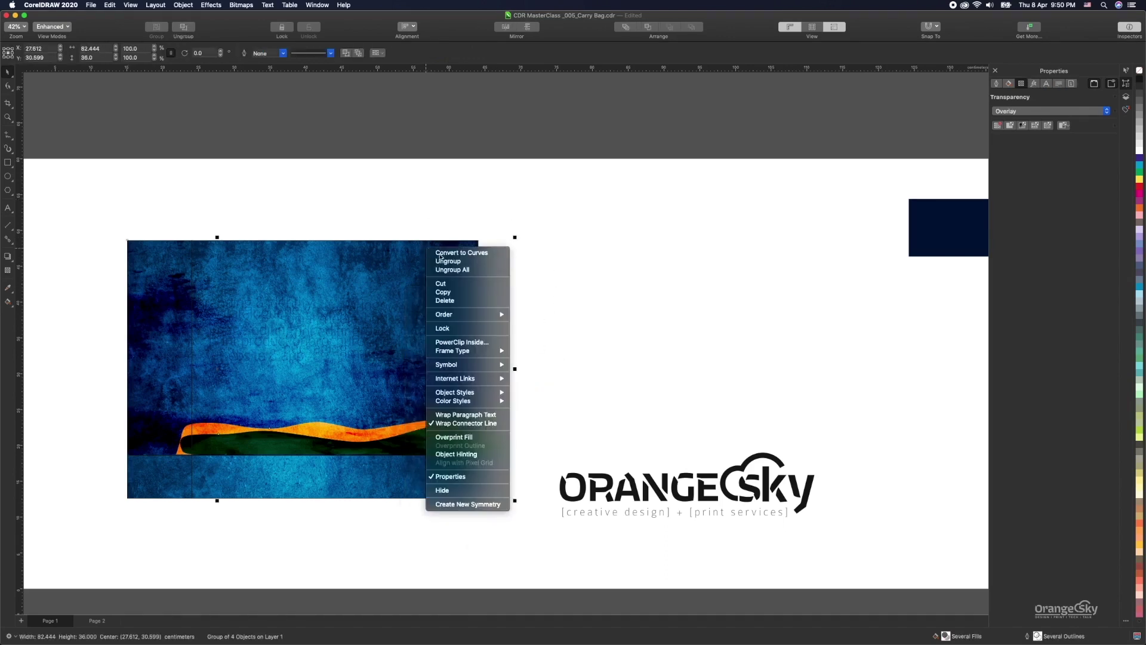
{"action": "left_click", "coordinate": [474, 345]}
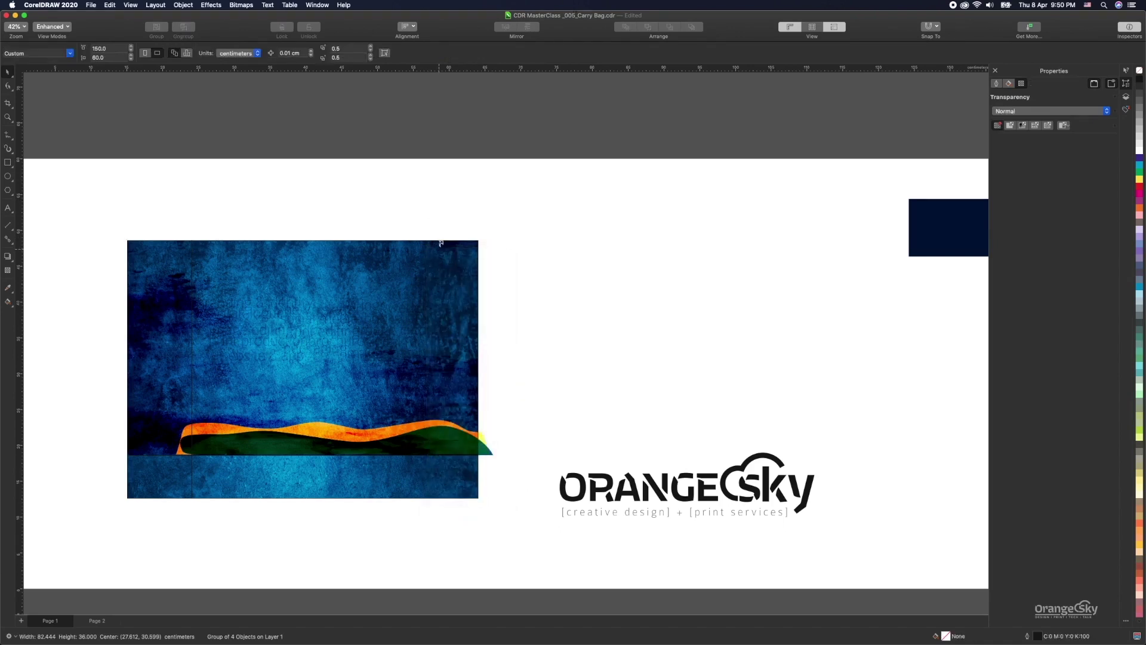
{"action": "left_click", "coordinate": [442, 243]}
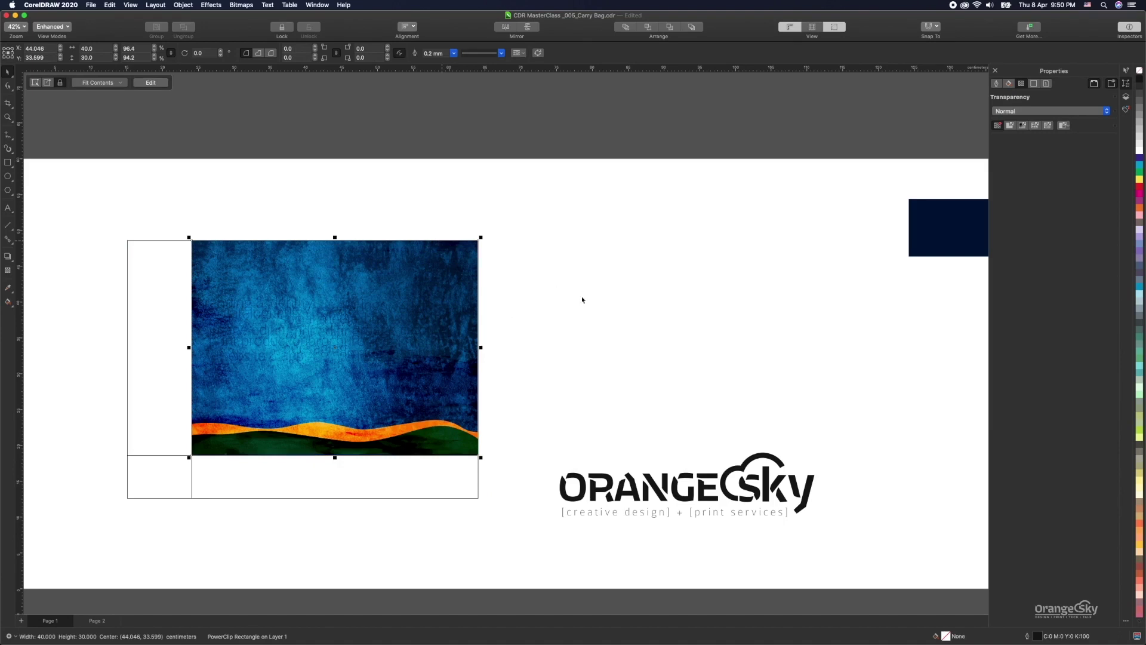
{"action": "key", "text": "super+z"}
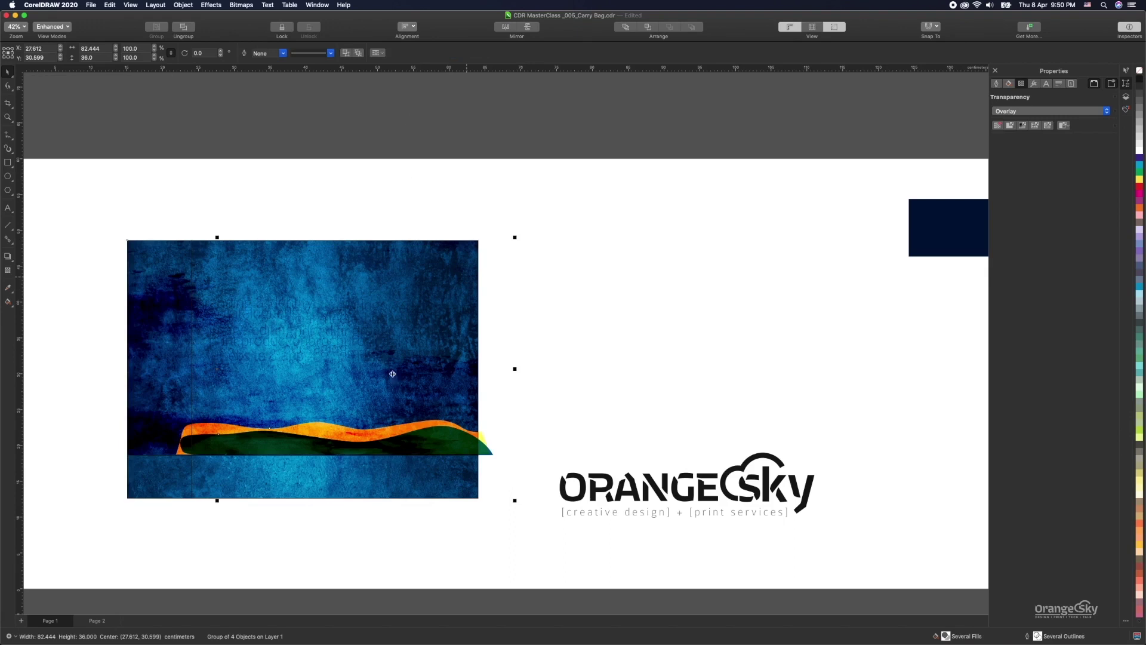
Ungroup the combined four-object artwork.
{"action": "right_click", "coordinate": [389, 325]}
{"action": "key", "text": "Escape"}
{"action": "key", "text": "super+u"}
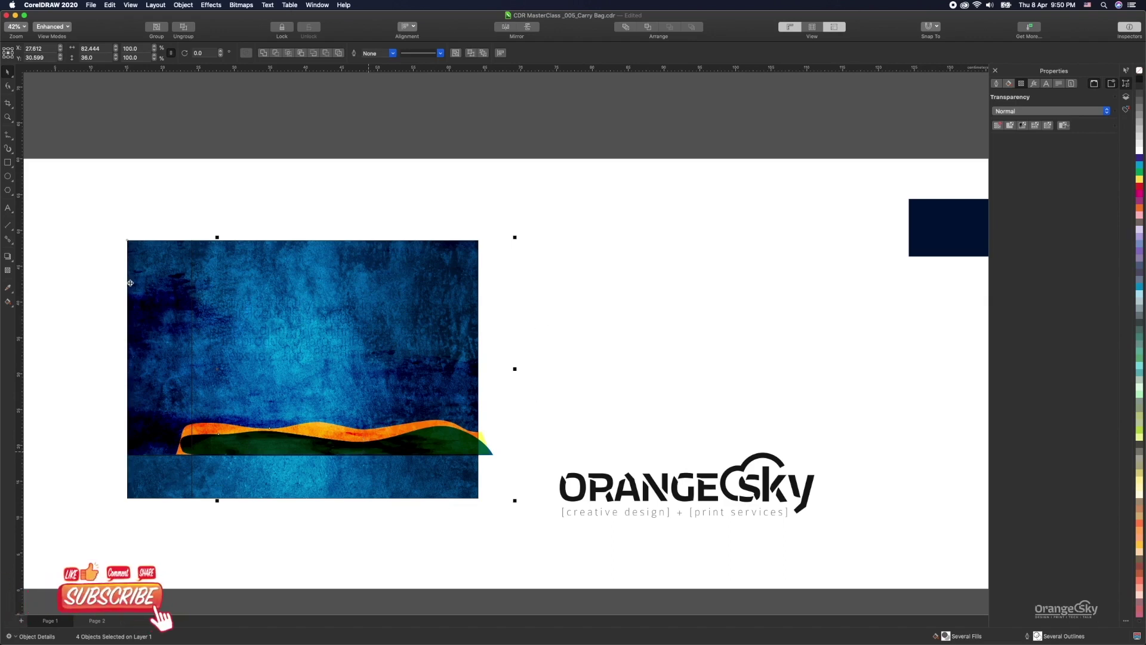
{"action": "right_click", "coordinate": [374, 484]}
{"action": "left_click", "coordinate": [398, 261]}
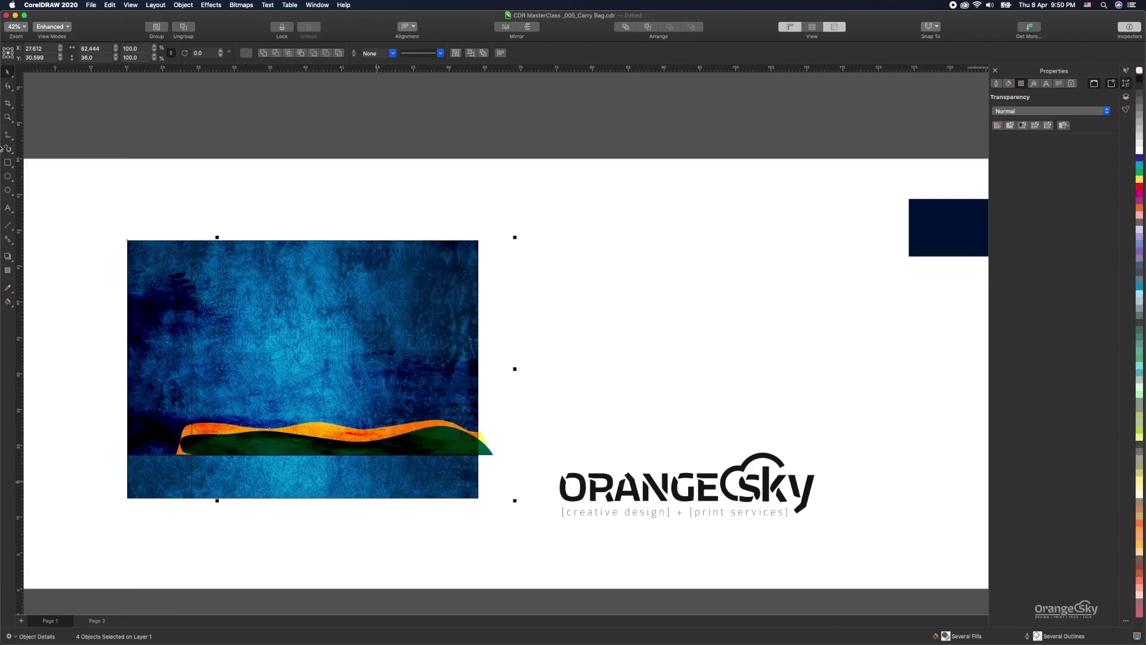
{"action": "left_click", "coordinate": [9, 163]}
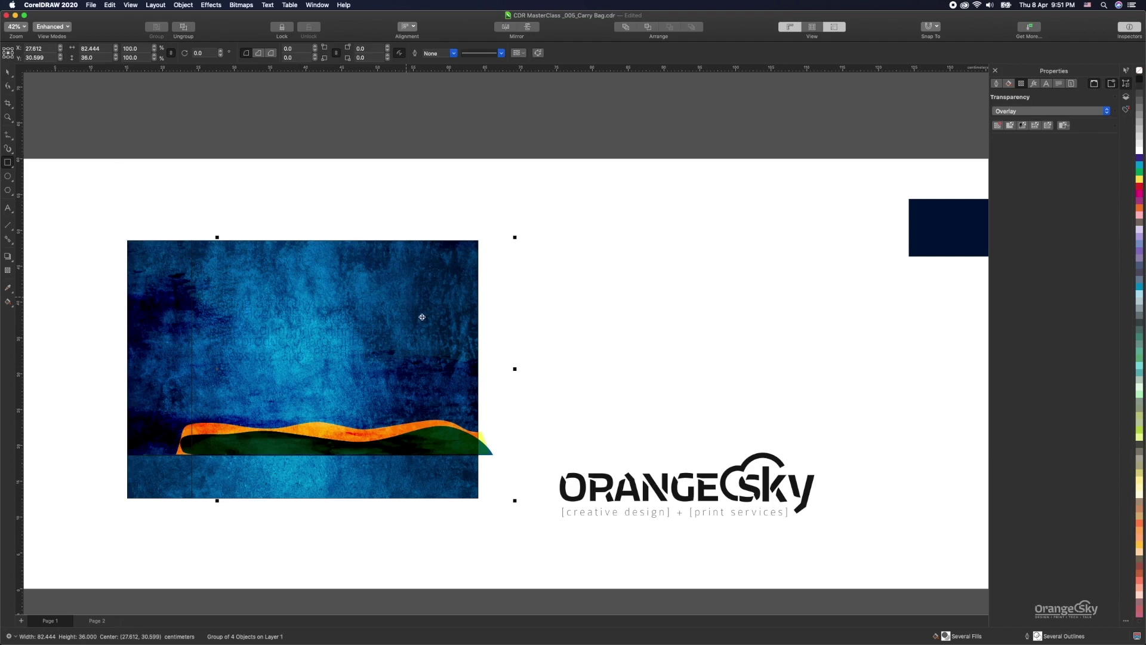
{"action": "key", "text": "super+z"}
Group only the waves and service words, leaving out the blue texture and the brush bitmap.
{"action": "left_click", "coordinate": [392, 482], "text": "shift"}
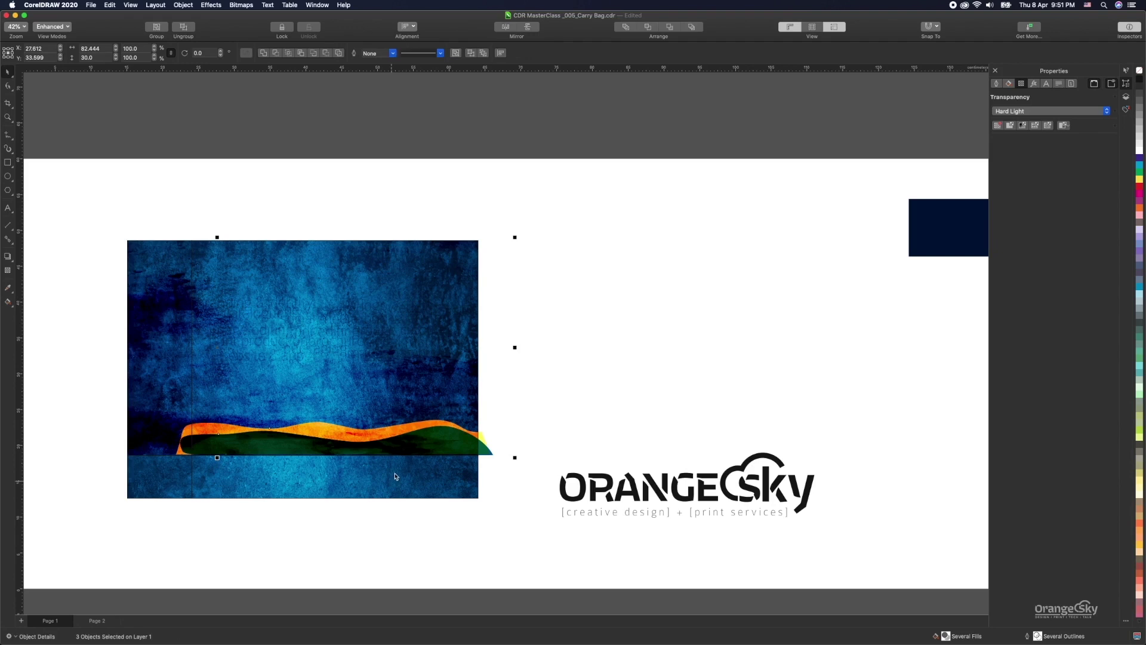
{"action": "left_click", "coordinate": [152, 430], "text": "shift"}
{"action": "key", "text": "super+g"}
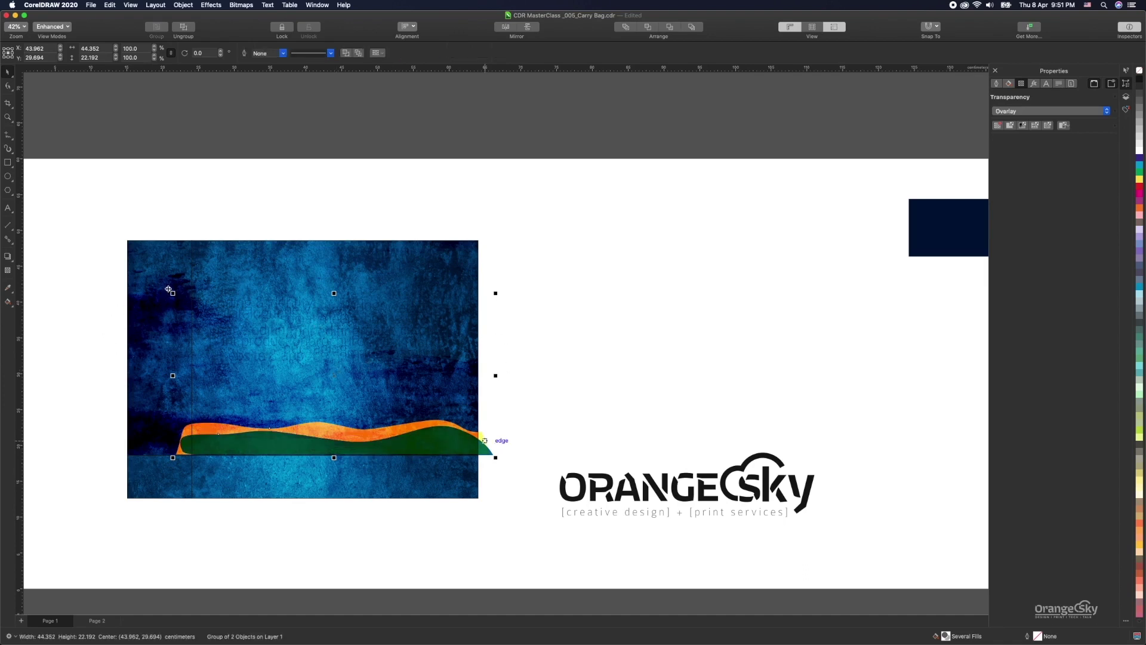
{"action": "key", "text": "Escape"}
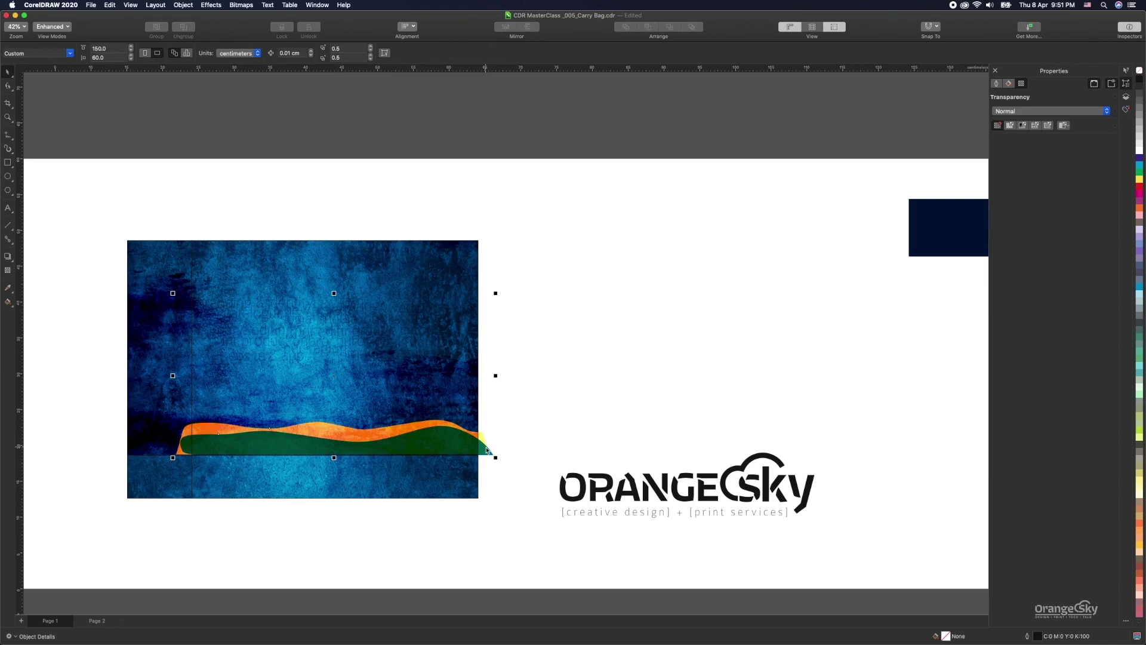
{"action": "left_click", "coordinate": [487, 449]}
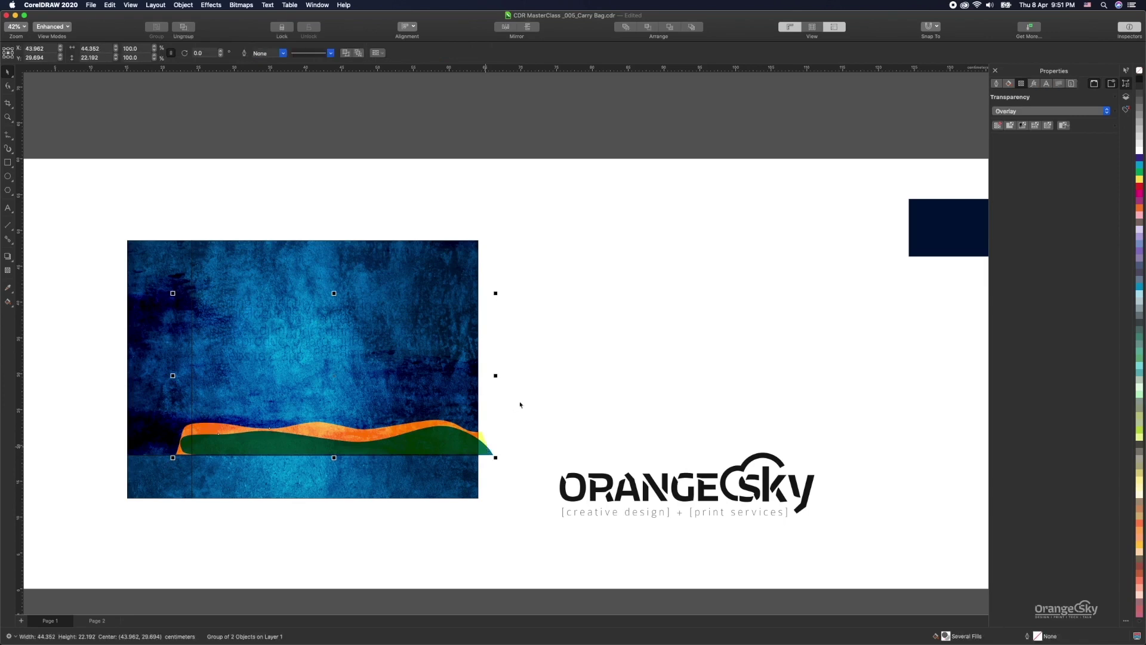
{"action": "key", "text": "Escape"}
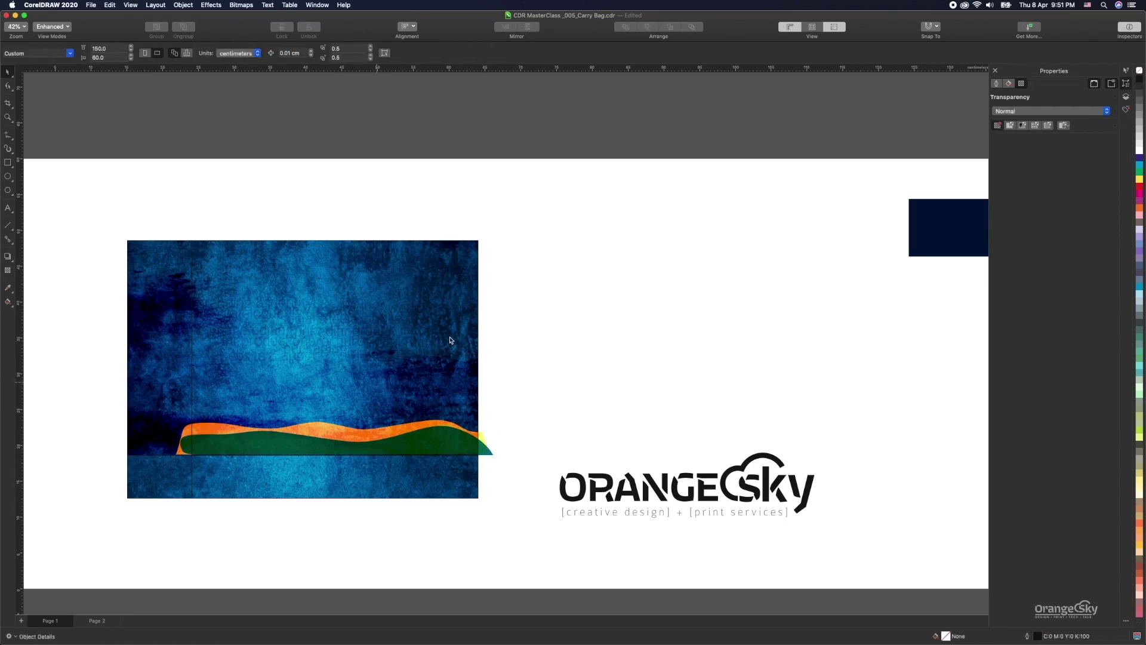
{"action": "left_click", "coordinate": [485, 452]}
{"action": "right_click", "coordinate": [485, 452]}
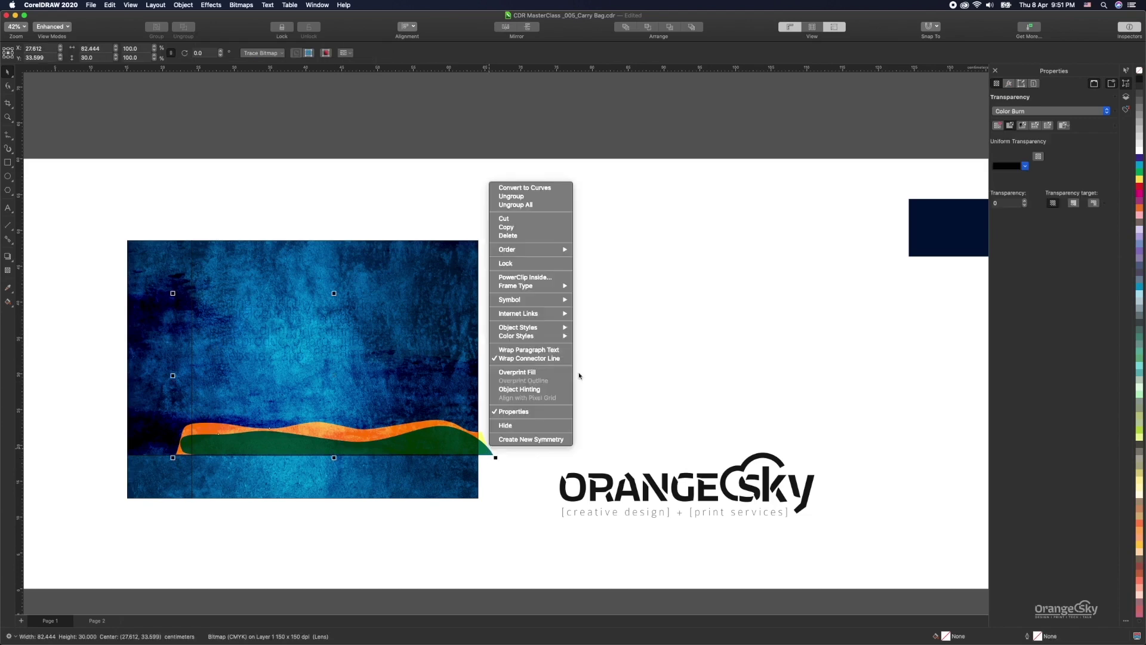
{"action": "left_click", "coordinate": [678, 306]}
{"action": "double_click", "coordinate": [249, 264]}
{"action": "left_click", "coordinate": [371, 241]}
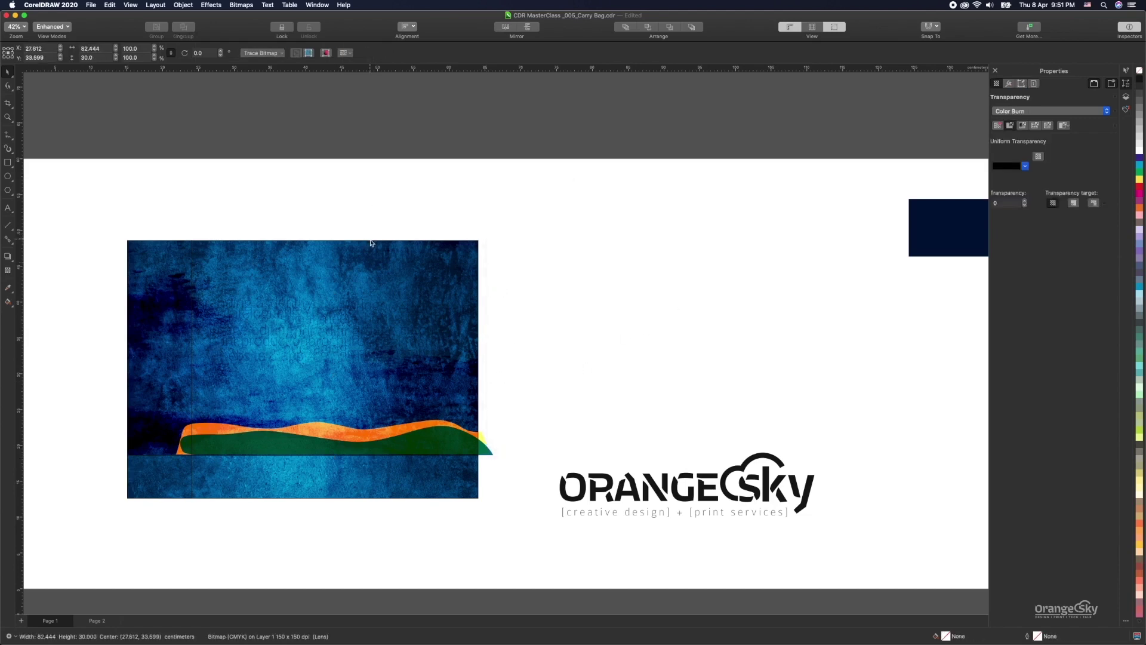
PowerClip the group of waves and service words inside the 40 × 30 cm front panel rectangle.
{"action": "left_click", "coordinate": [485, 453]}
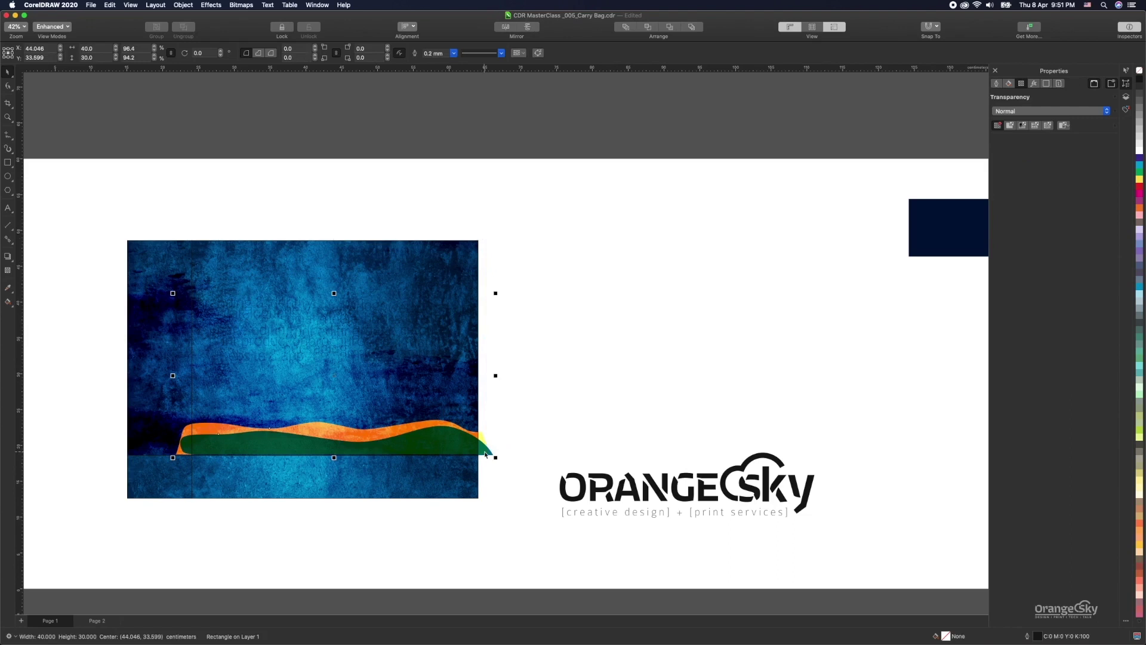
{"action": "right_click", "coordinate": [485, 452]}
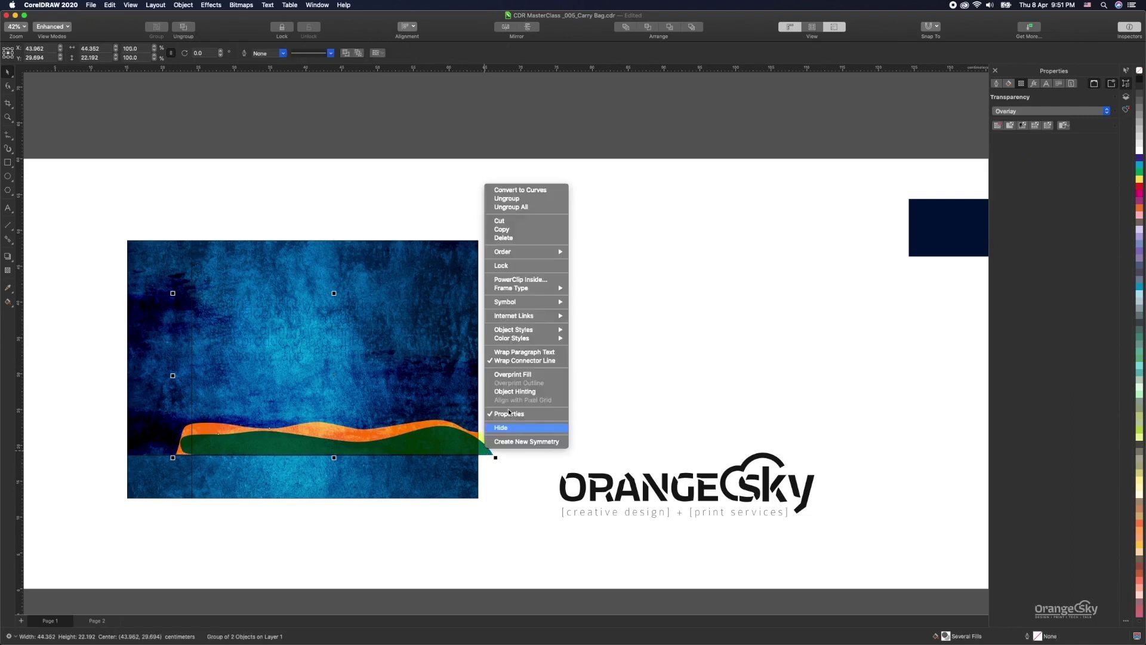
{"action": "left_click", "coordinate": [517, 279]}
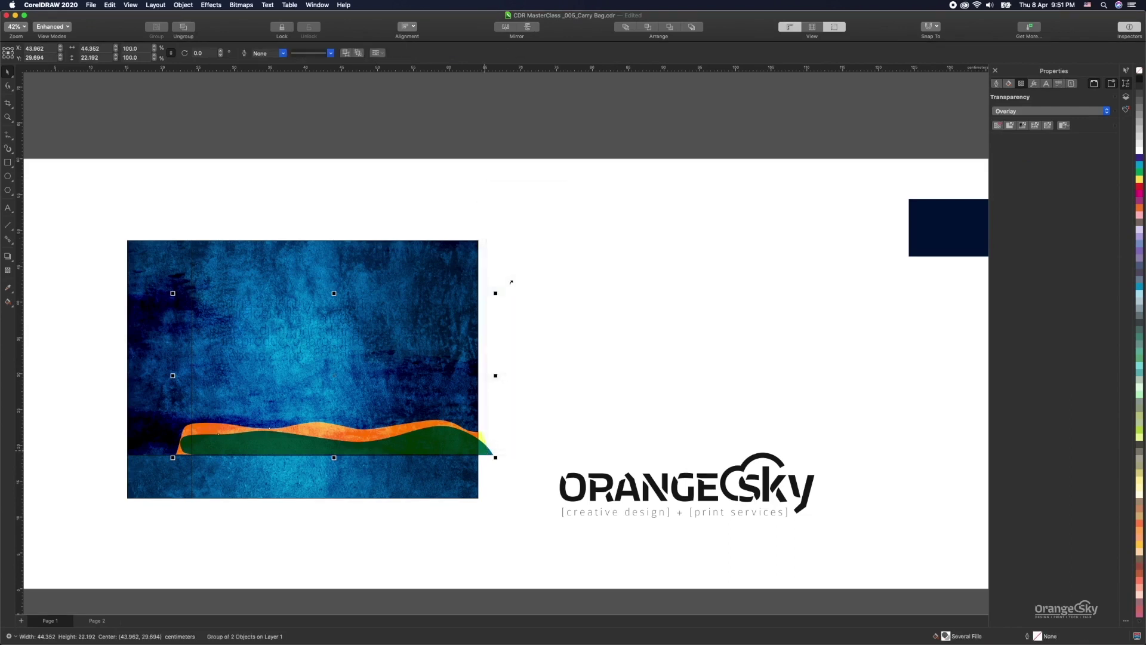
{"action": "left_click", "coordinate": [445, 243]}
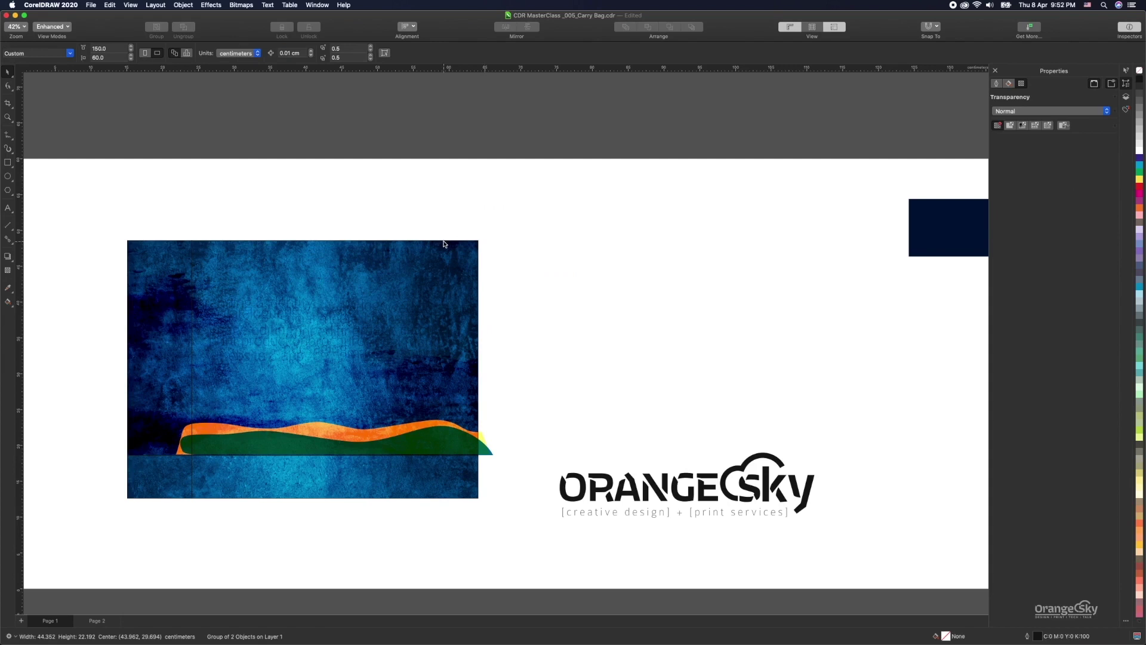
{"action": "key", "text": "Return"}
{"action": "left_click", "coordinate": [477, 251]}
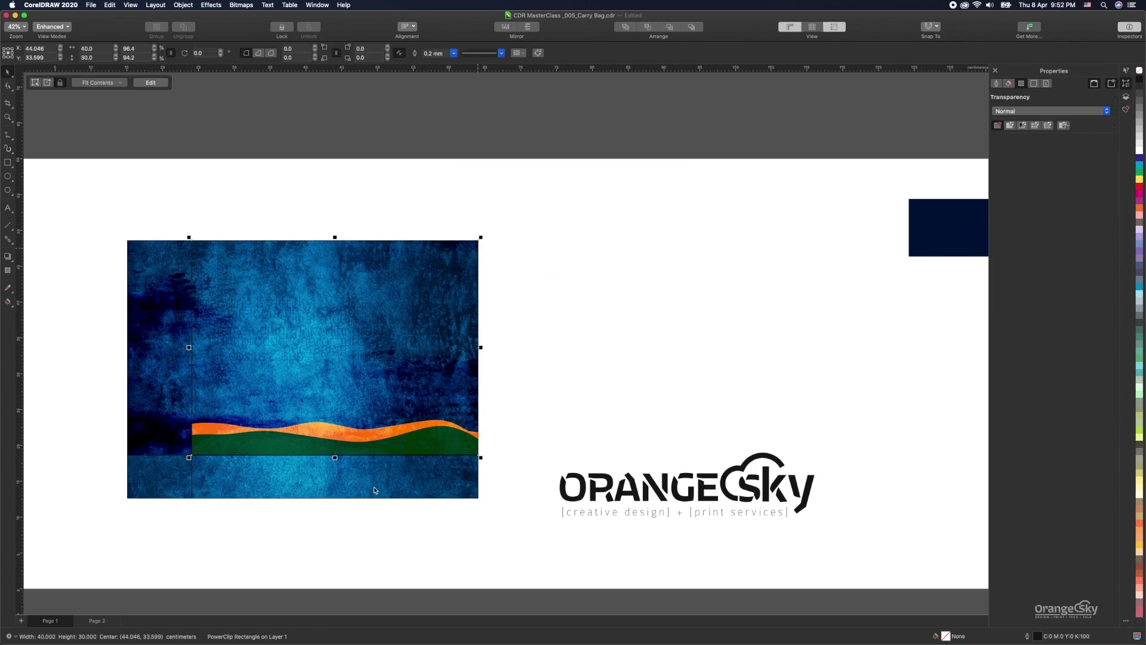
Draw a 49 × 30 cm rectangle covering the side and front panels above the bottom flap.
{"action": "left_click", "coordinate": [570, 333]}
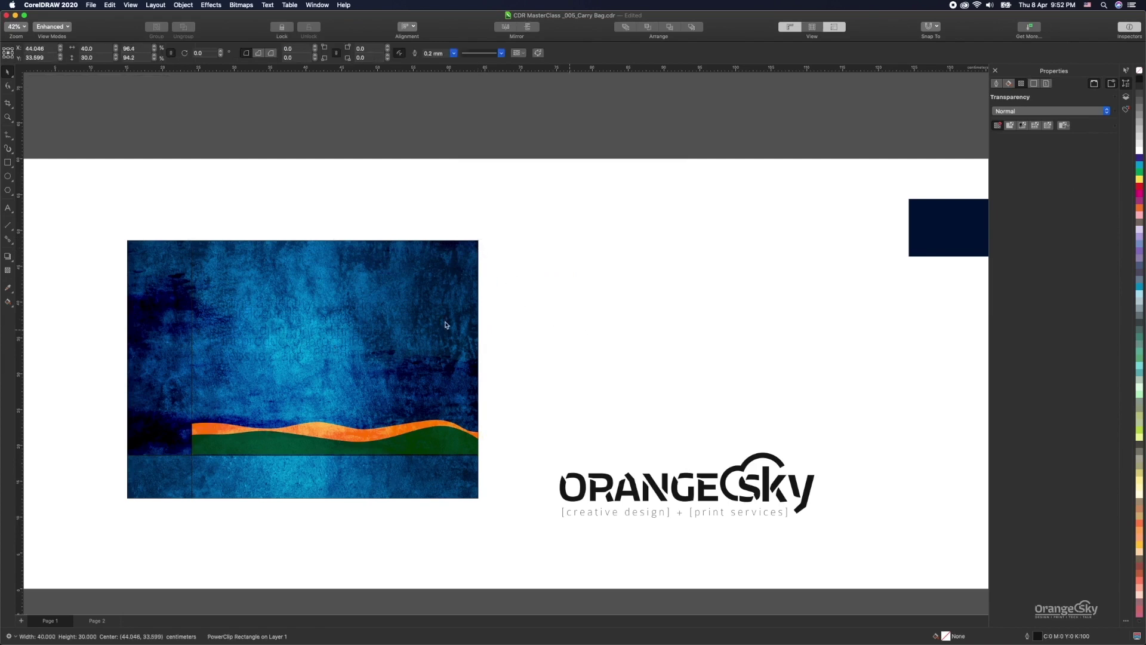
{"action": "left_click", "coordinate": [159, 300]}
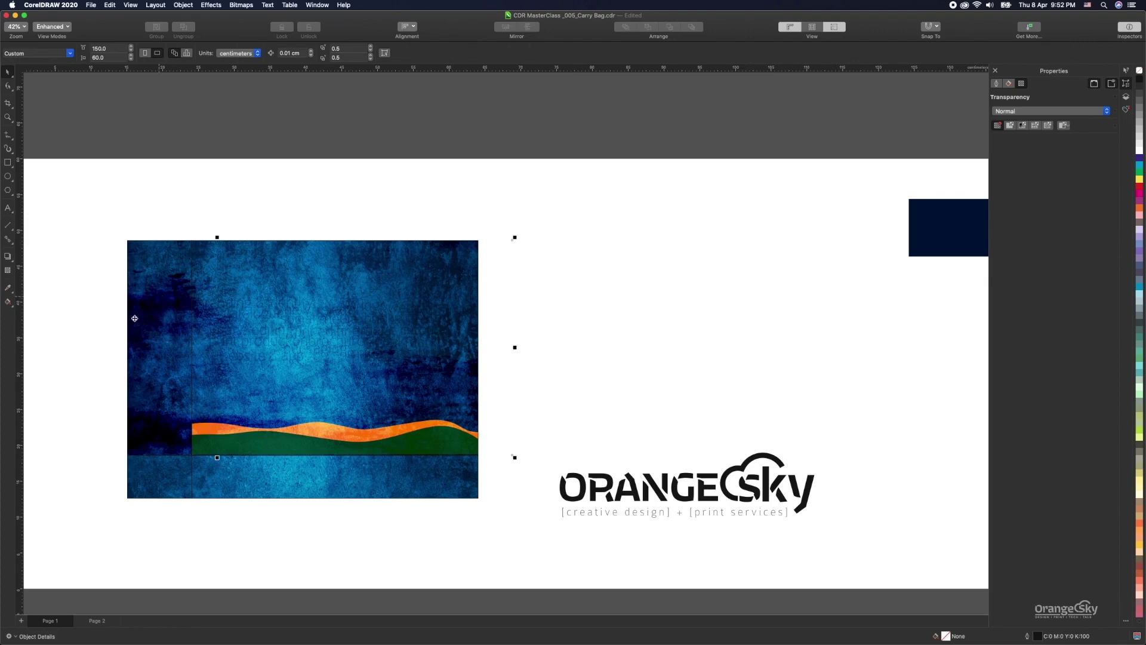
{"action": "left_click", "coordinate": [272, 485]}
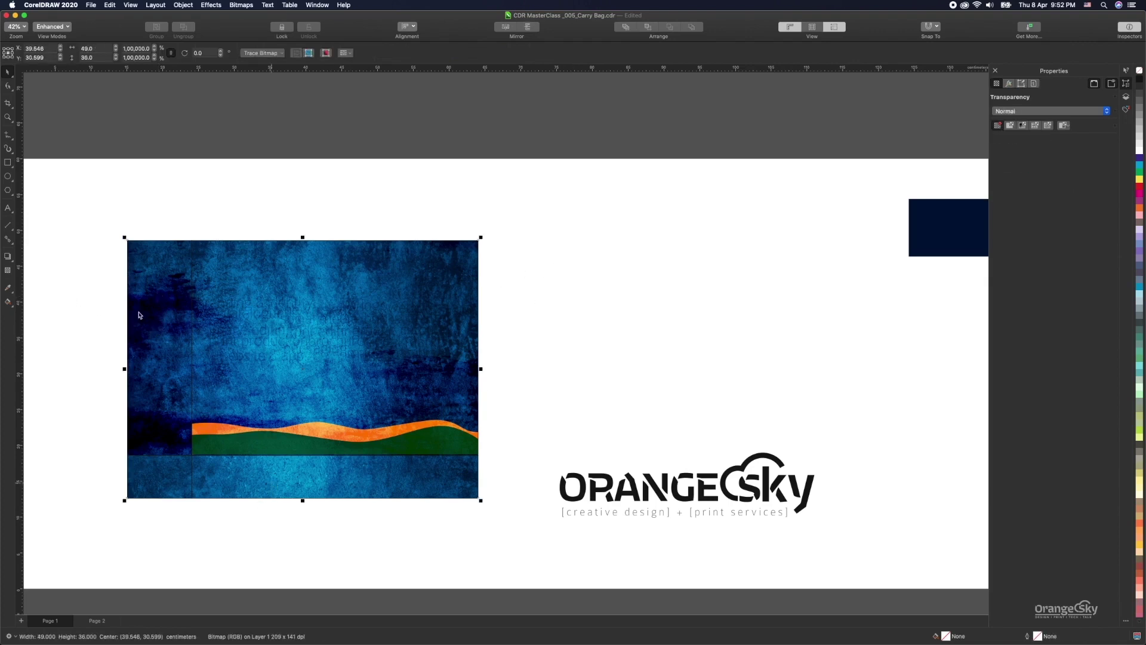
{"action": "left_click", "coordinate": [9, 162]}
{"action": "left_click_drag", "start_coordinate": [128, 241], "coordinate": [477, 455]}
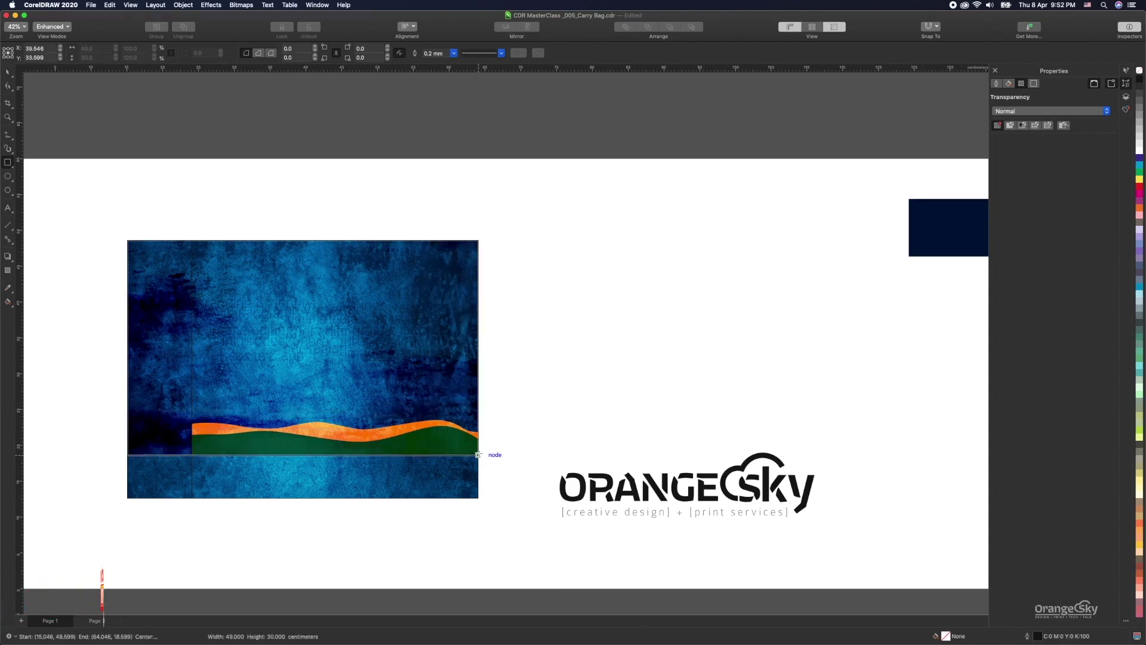
{"action": "left_click", "coordinate": [6, 76]}
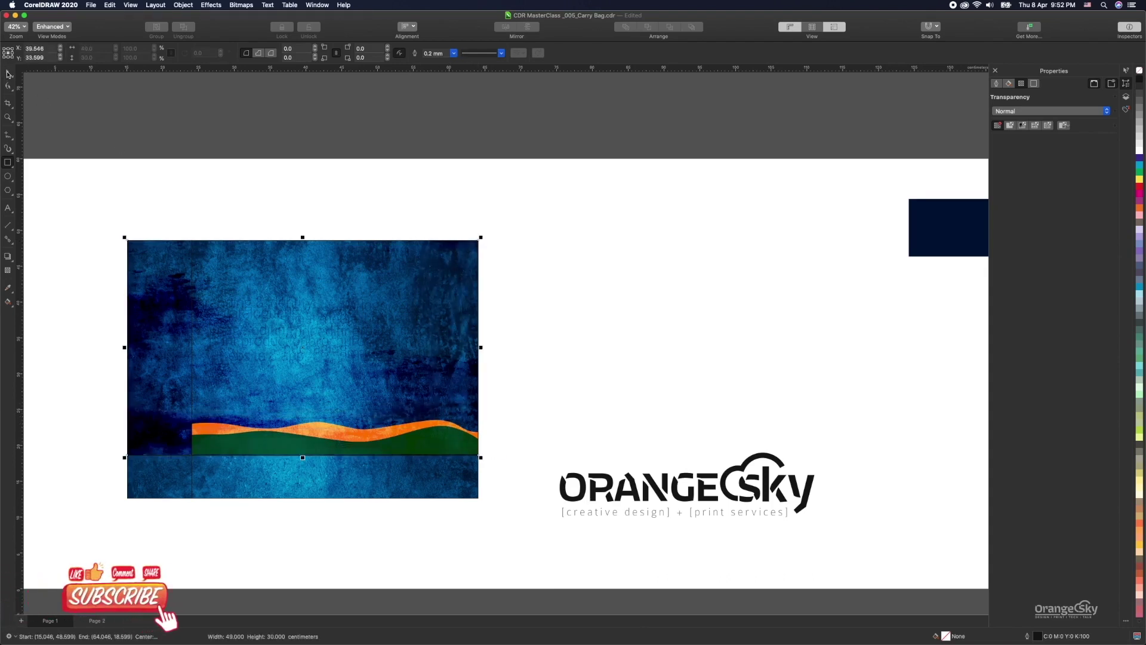
PowerClip the Color Burn brush bitmap inside the new rectangle spanning the side and front panels.
{"action": "left_click", "coordinate": [91, 338]}
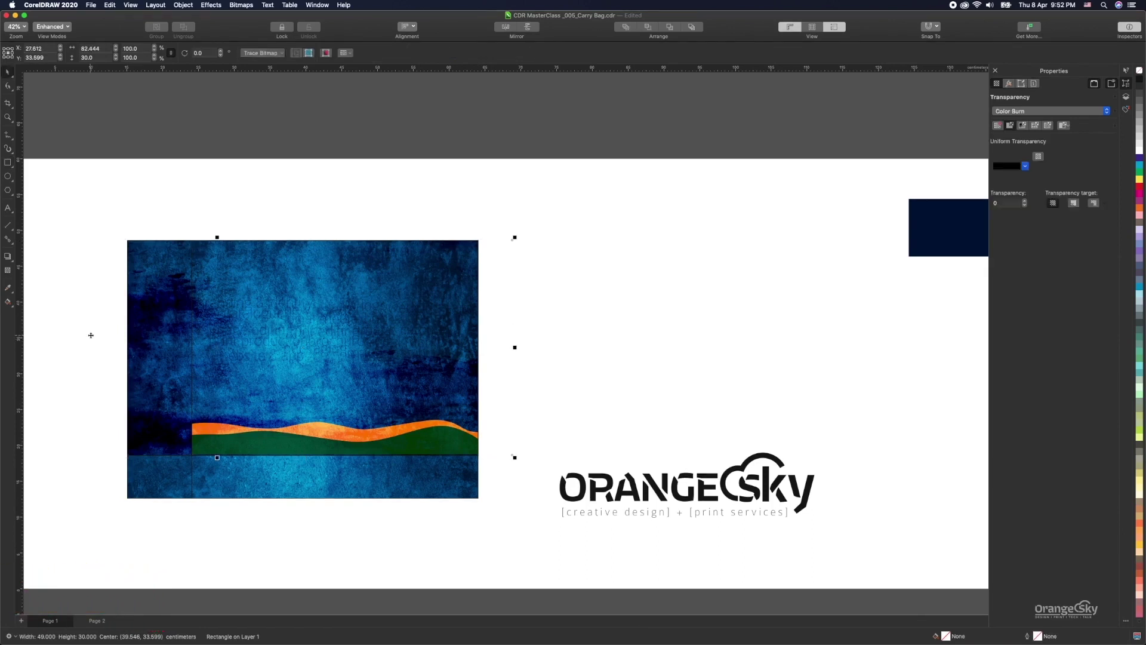
{"action": "right_click", "coordinate": [90, 338]}
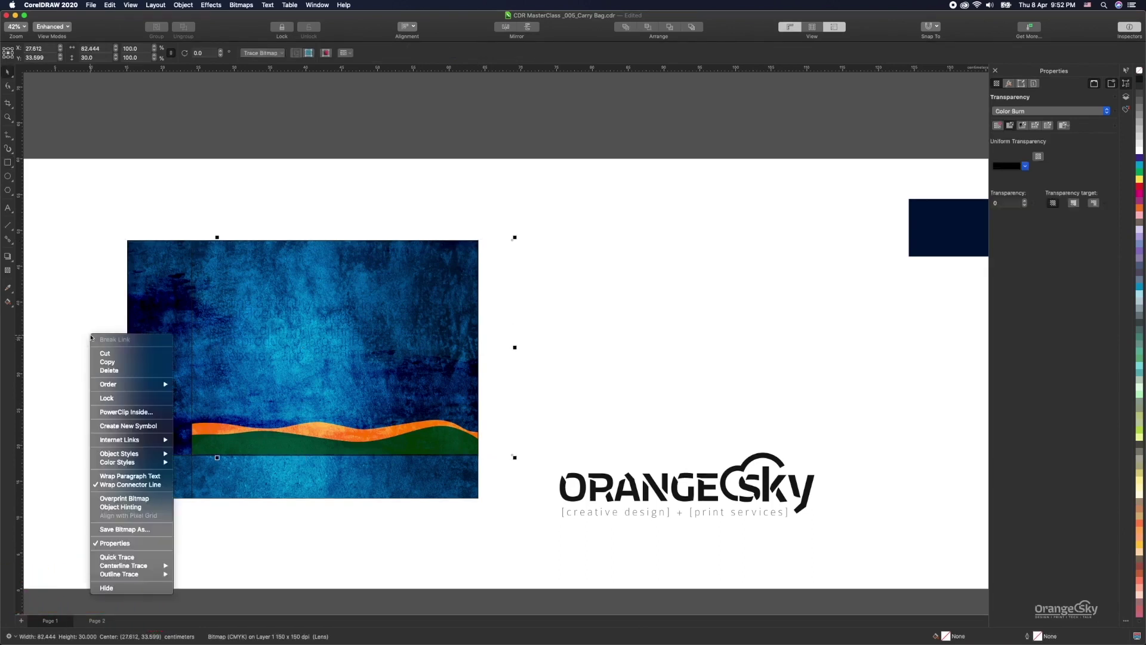
{"action": "left_click", "coordinate": [126, 412]}
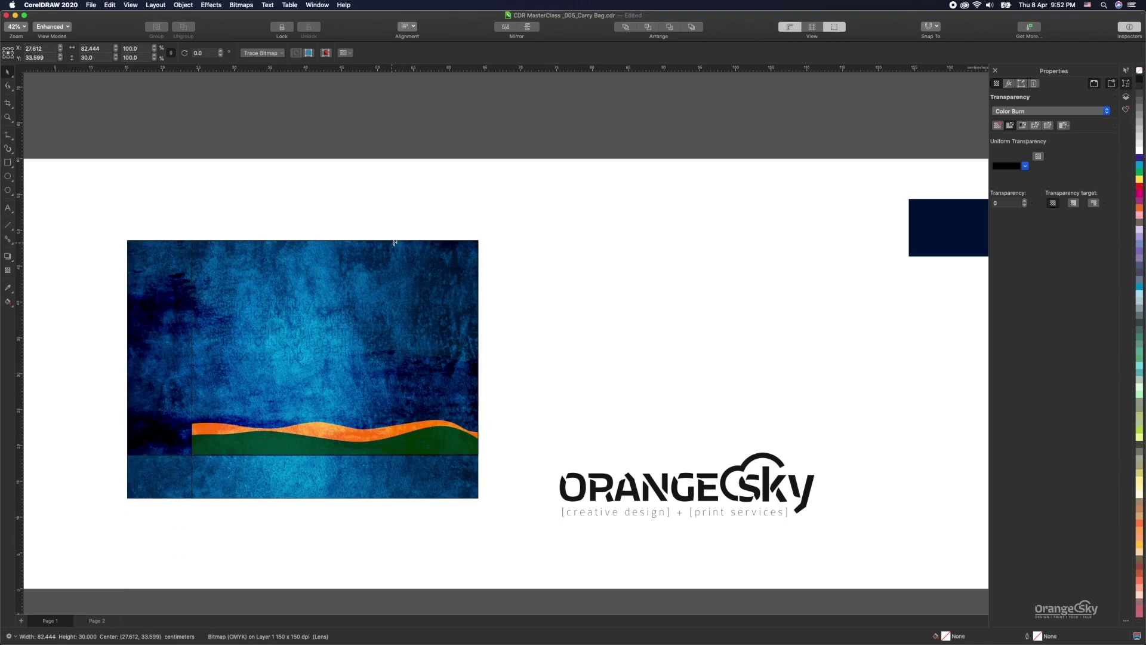
{"action": "left_click", "coordinate": [395, 242]}
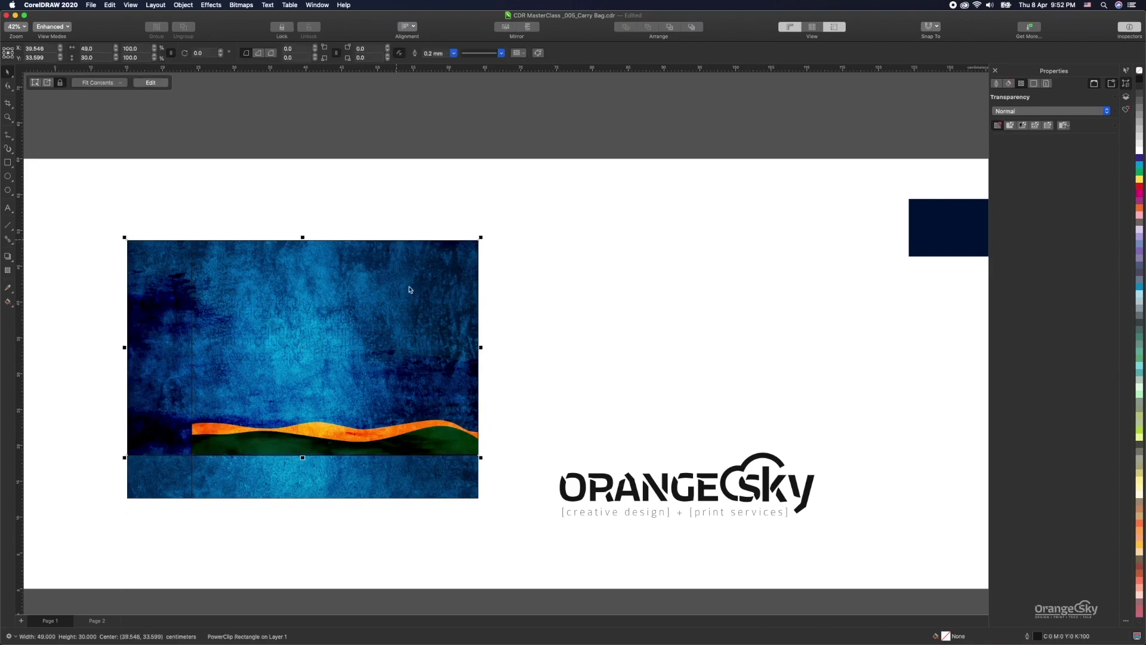
Group all the scattered particle shapes lying on the blank page area below the dark blue rectangle.
{"action": "left_click", "coordinate": [553, 297]}
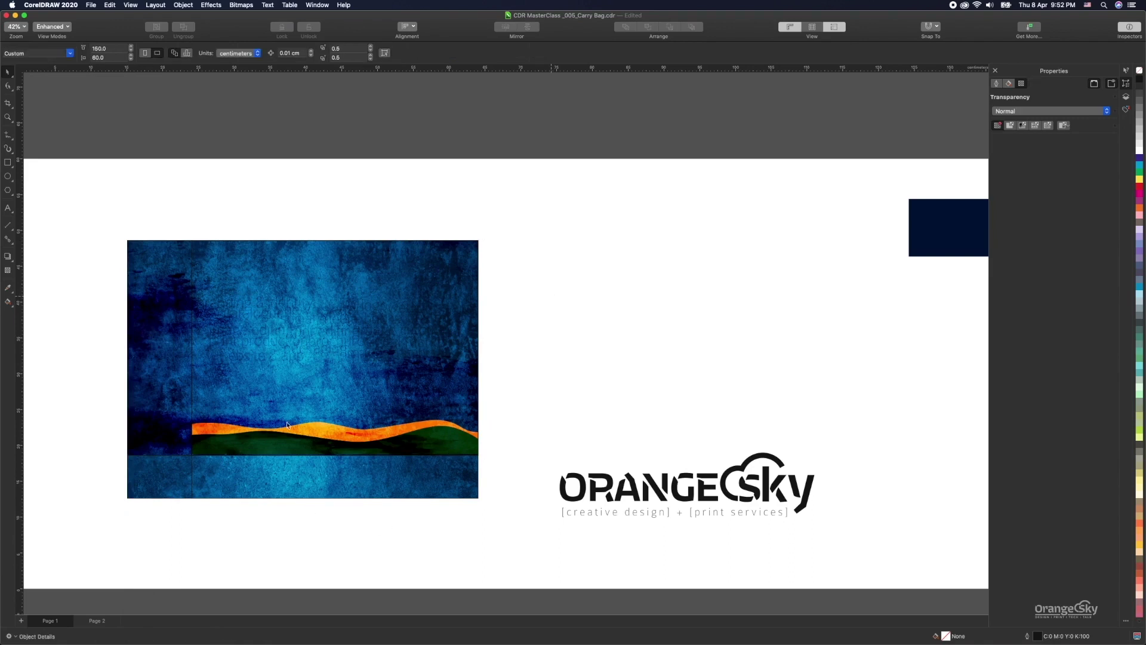
{"action": "key", "text": "z"}
{"action": "key", "text": "shift+F4"}
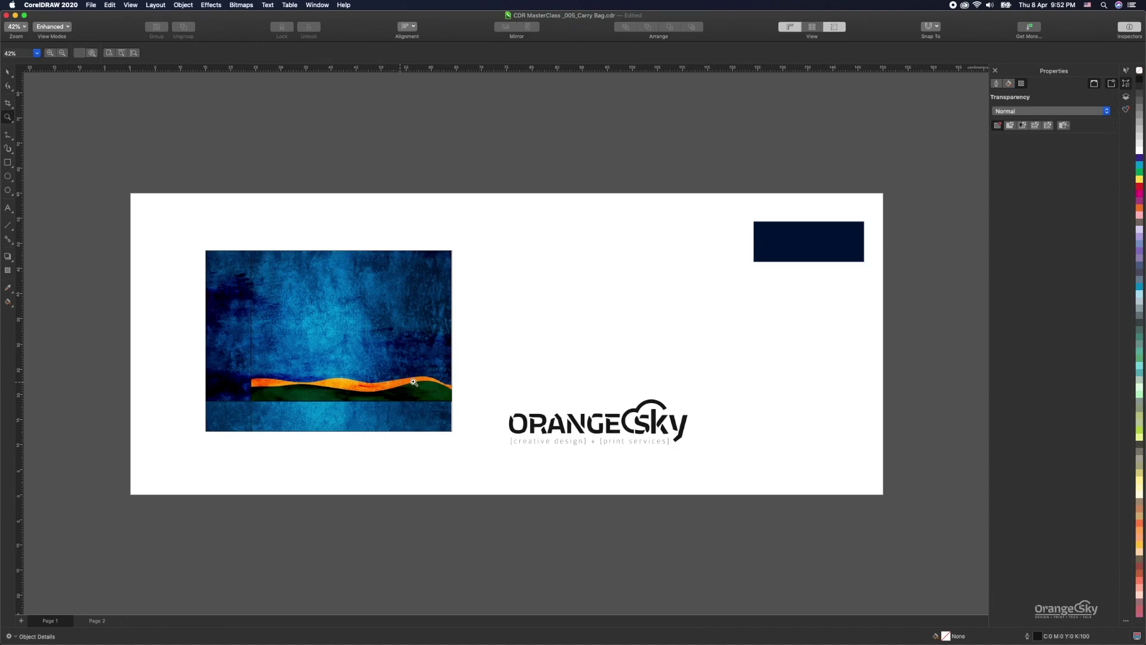
{"action": "key", "text": "space"}
{"action": "left_click_drag", "start_coordinate": [568, 278], "coordinate": [900, 391]}
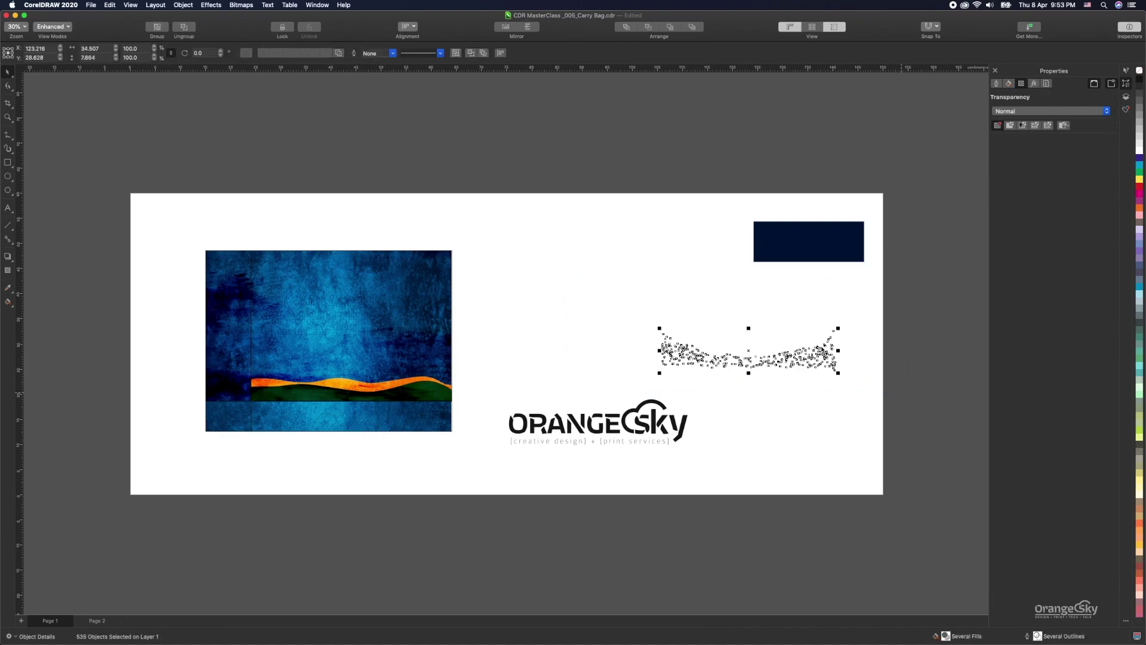
{"action": "right_click", "coordinate": [824, 347]}
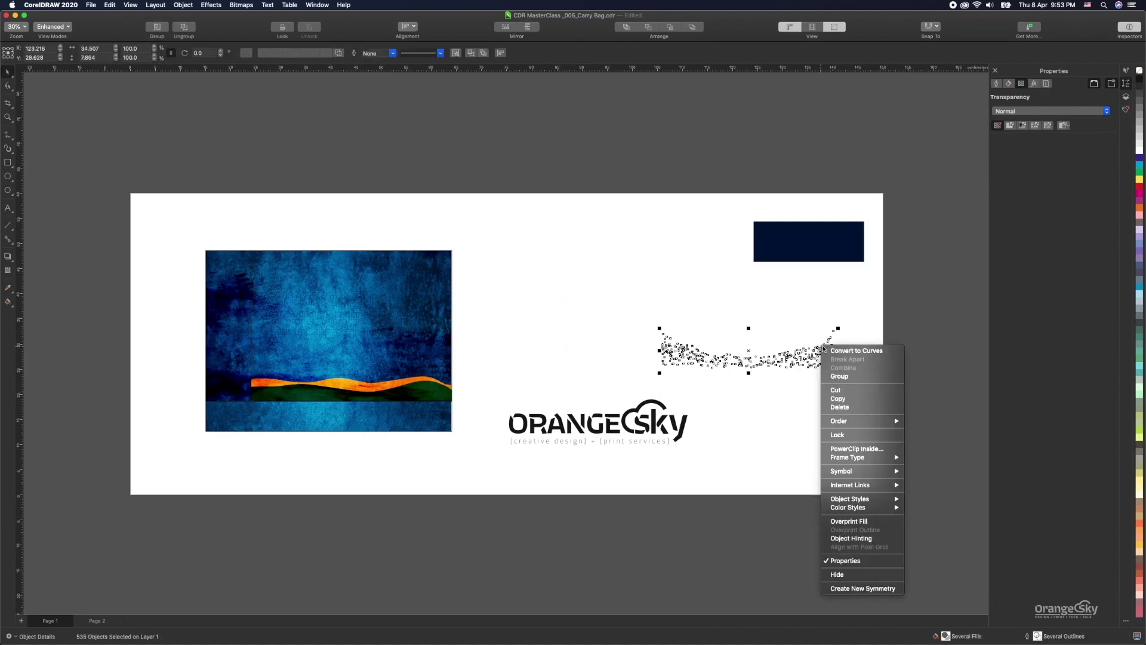
{"action": "left_click", "coordinate": [839, 376]}
Move the particle group over to the bag artwork and bring it to the front of the layer.
{"action": "left_click_drag", "start_coordinate": [372, 357], "coordinate": [395, 377]}
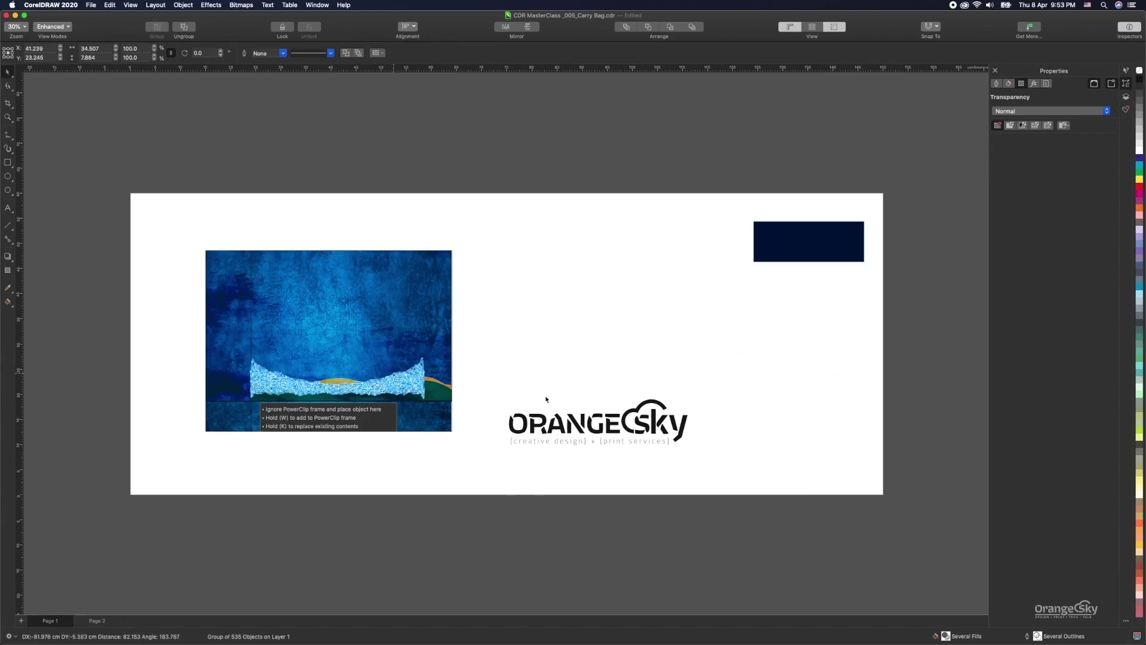
{"action": "left_click_drag", "start_coordinate": [544, 339], "coordinate": [528, 322]}
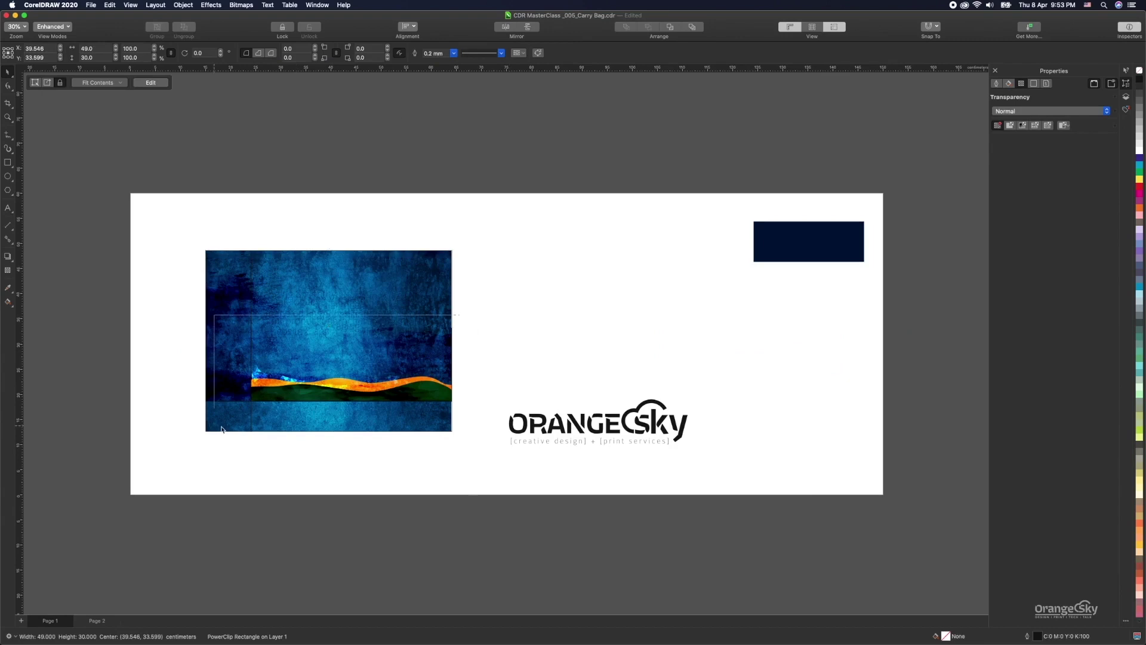
{"action": "left_click", "coordinate": [338, 381]}
{"action": "left_click_drag", "start_coordinate": [338, 380], "coordinate": [463, 381]}
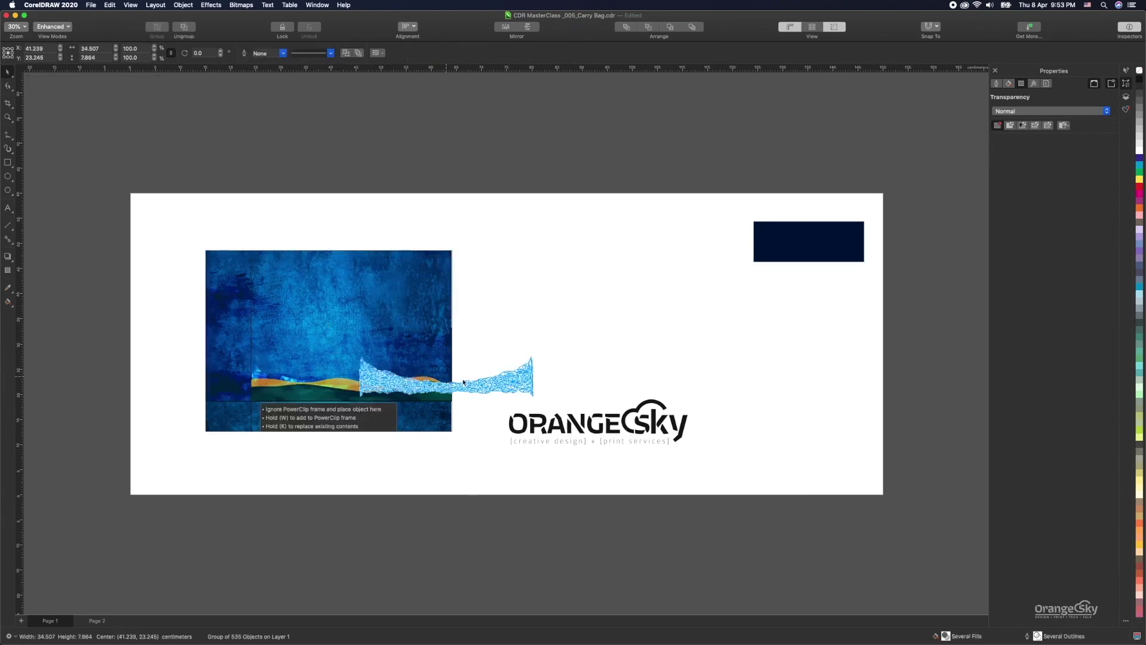
{"action": "right_click", "coordinate": [540, 381]}
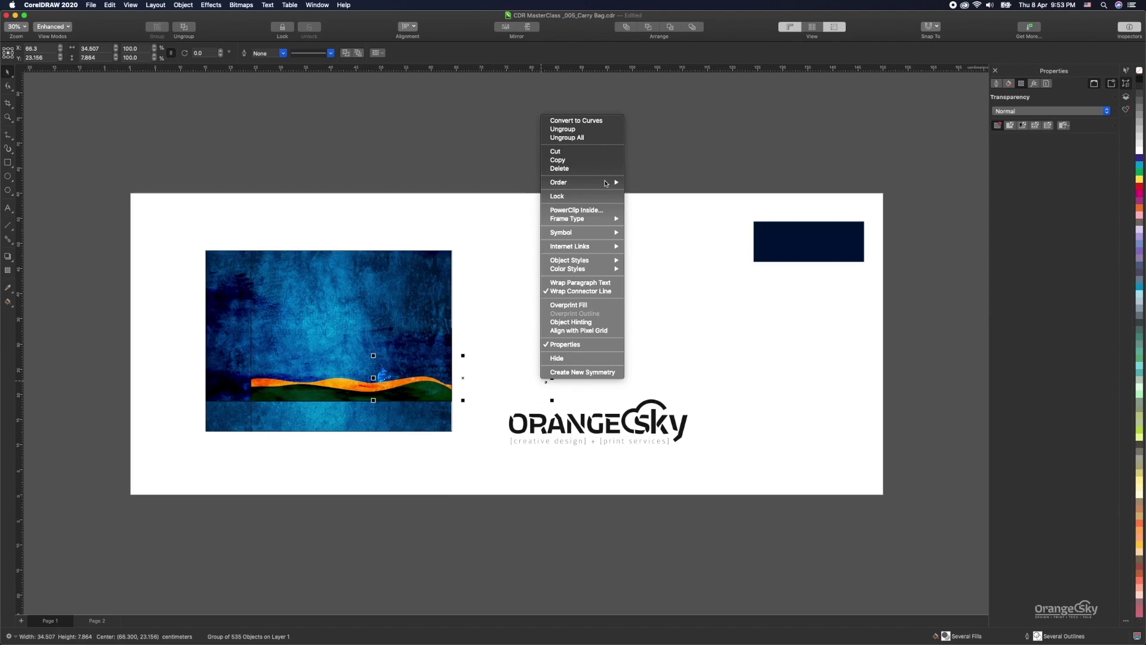
{"action": "mouse_move", "coordinate": [612, 184]}
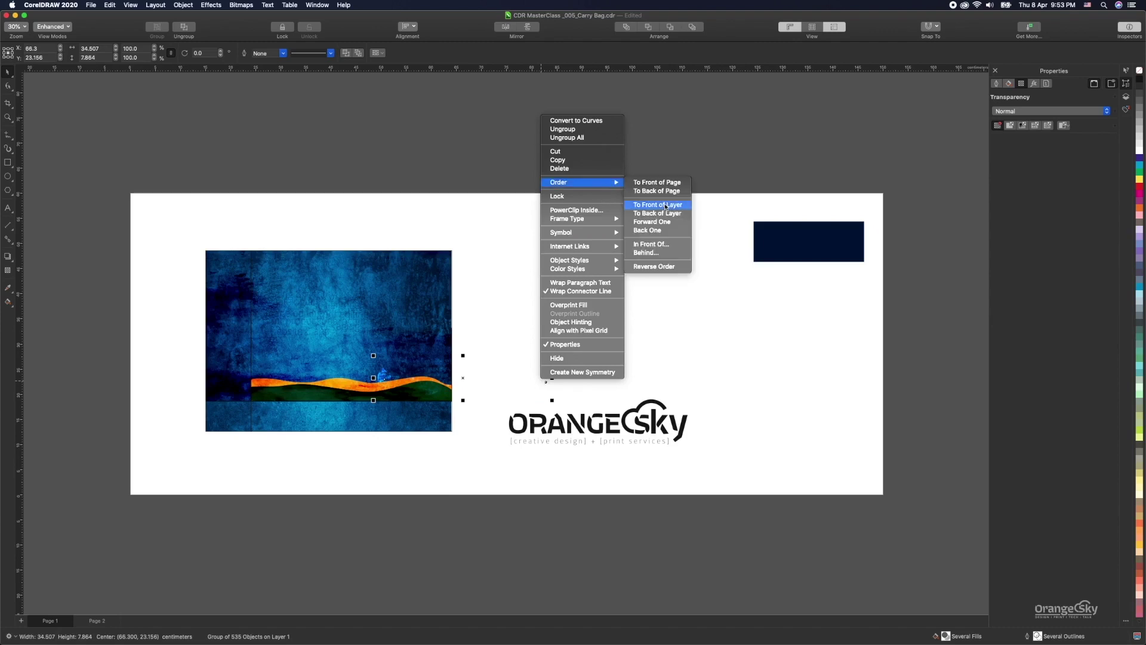
{"action": "left_click", "coordinate": [665, 205]}
Position the particle group over the front panel's waves and enlarge it to about 40 cm wide.
{"action": "left_click_drag", "start_coordinate": [496, 383], "coordinate": [370, 384]}
{"action": "left_click_drag", "start_coordinate": [448, 345], "coordinate": [452, 340]}
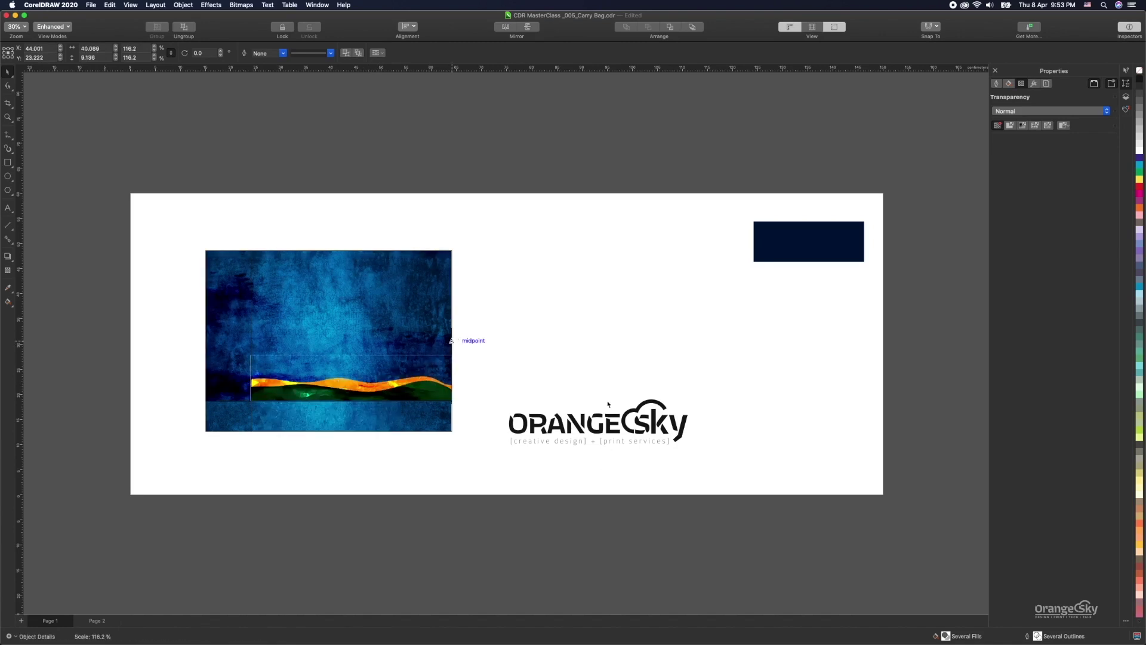
Group the OrangeSky logo with its service tagline and move the group onto the upper part of the front panel.
{"action": "left_click_drag", "start_coordinate": [609, 423], "coordinate": [362, 326]}
{"action": "key", "text": "super+z"}
{"action": "left_click_drag", "start_coordinate": [489, 379], "coordinate": [722, 476]}
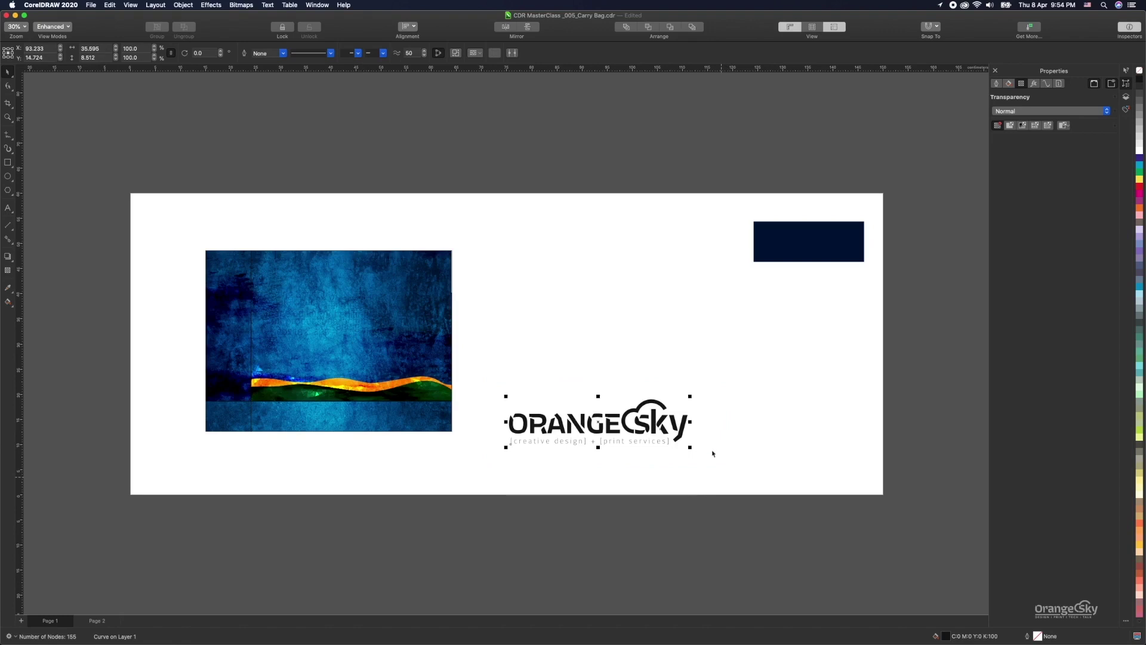
{"action": "right_click", "coordinate": [673, 421]}
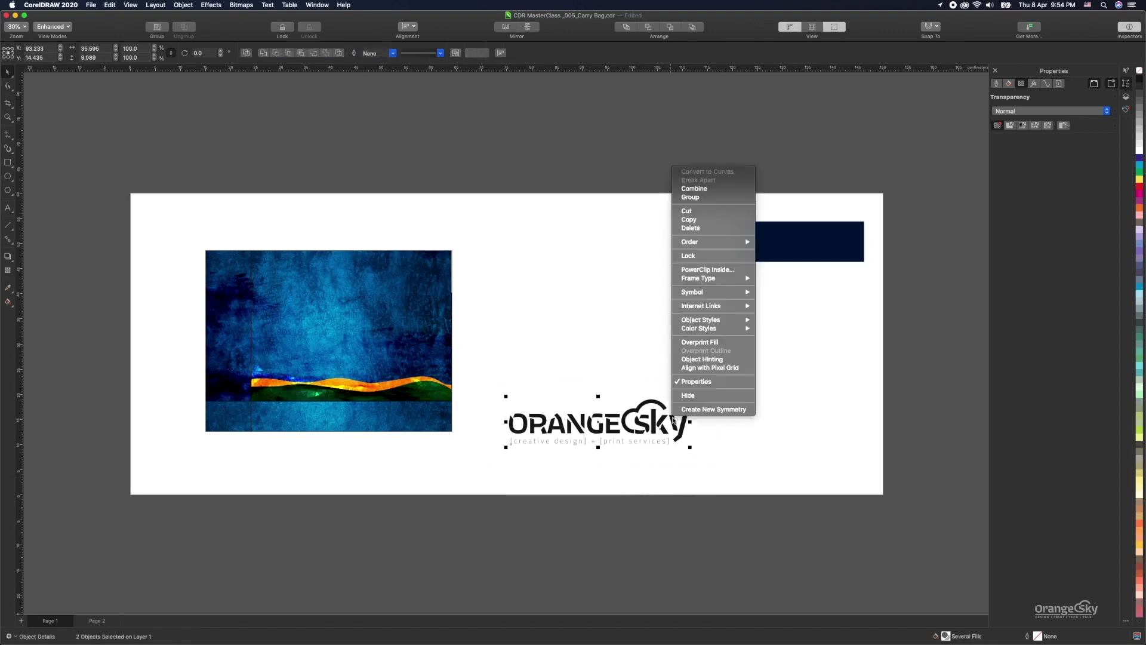
{"action": "left_click", "coordinate": [696, 198]}
{"action": "left_click_drag", "start_coordinate": [685, 430], "coordinate": [418, 318]}
{"action": "left_click_drag", "start_coordinate": [199, 246], "coordinate": [463, 442]}
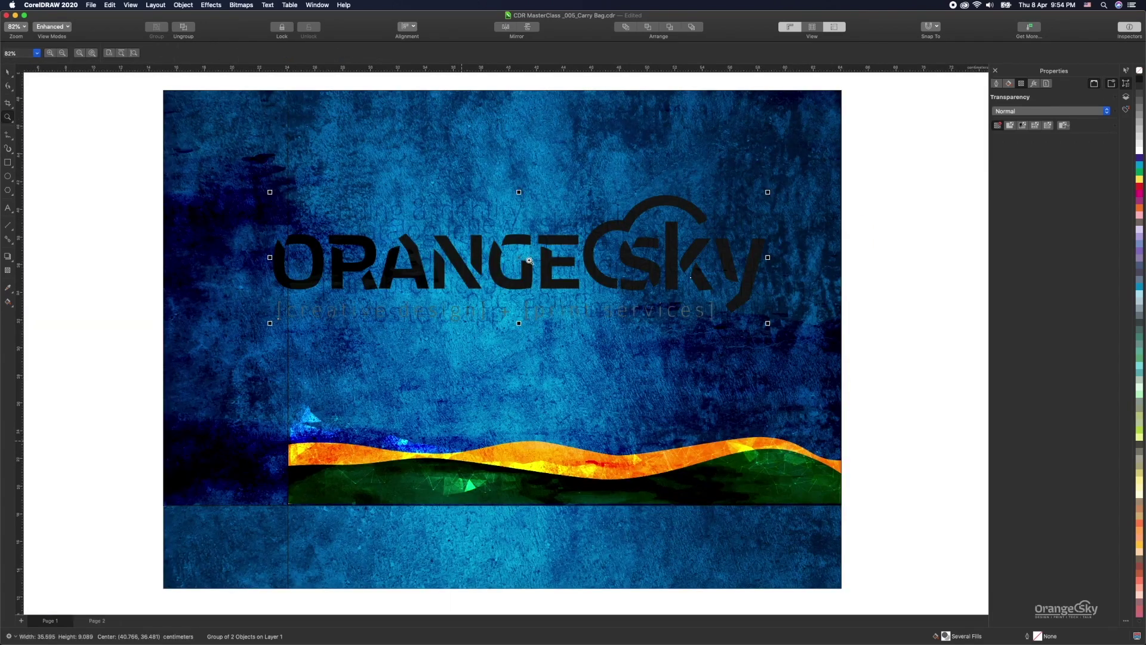
{"action": "key", "text": "space"}
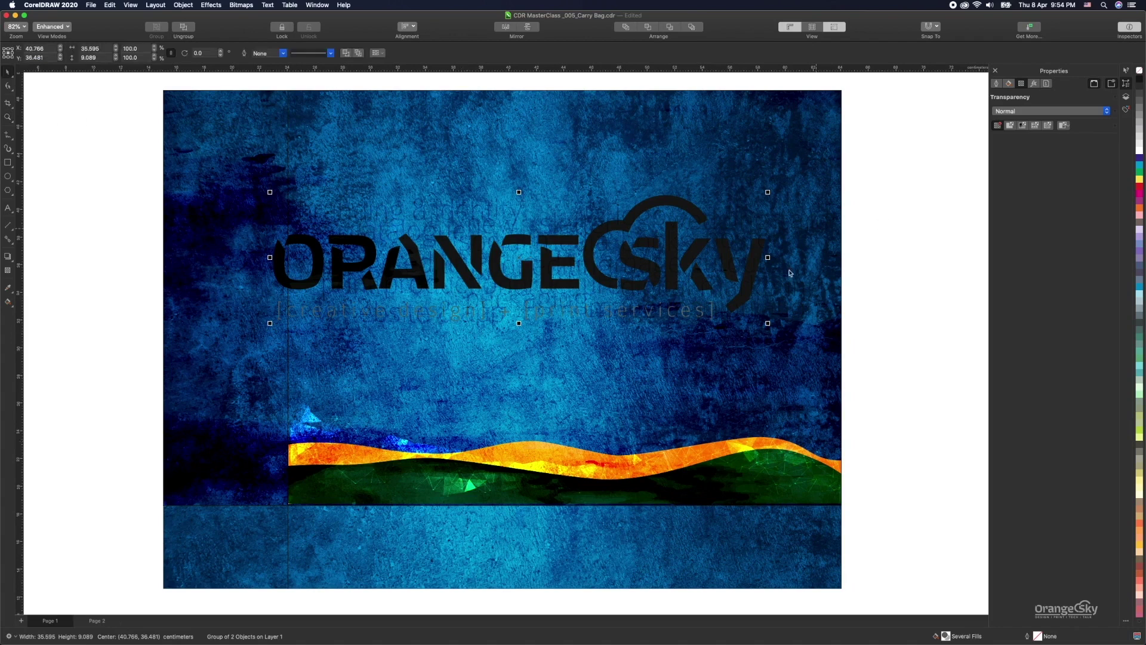
{"action": "left_click", "coordinate": [667, 230]}
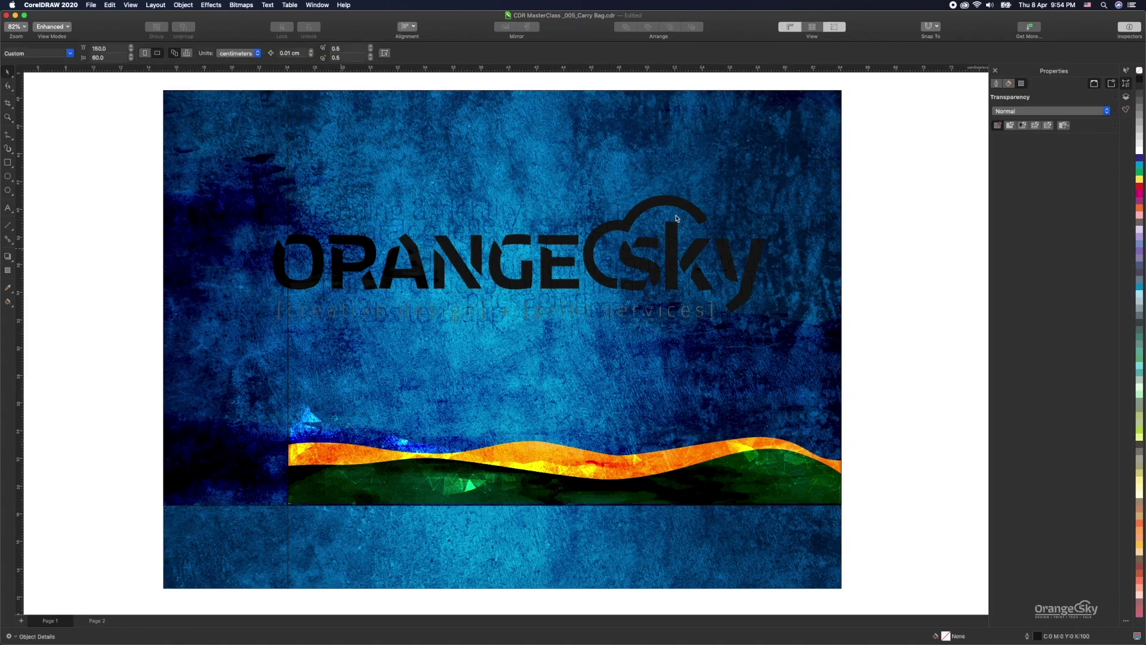
{"action": "left_click_drag", "start_coordinate": [906, 136], "coordinate": [250, 385]}
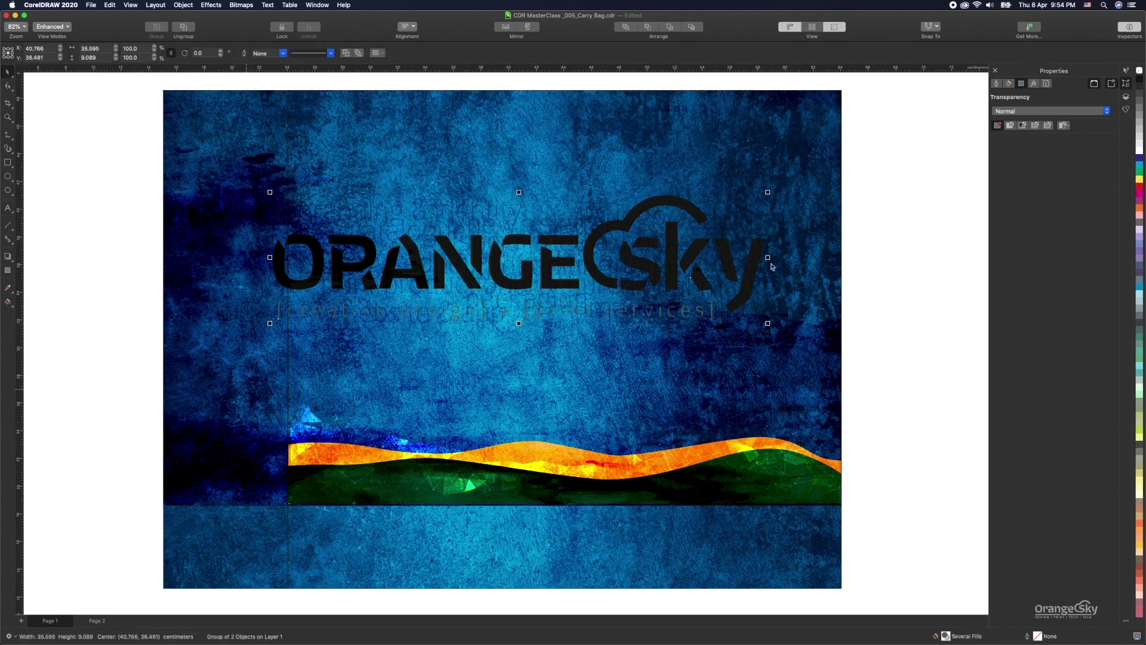
{"action": "right_click", "coordinate": [674, 206]}
{"action": "left_click", "coordinate": [699, 359]}
{"action": "left_click", "coordinate": [198, 337]}
{"action": "key", "text": "Escape"}
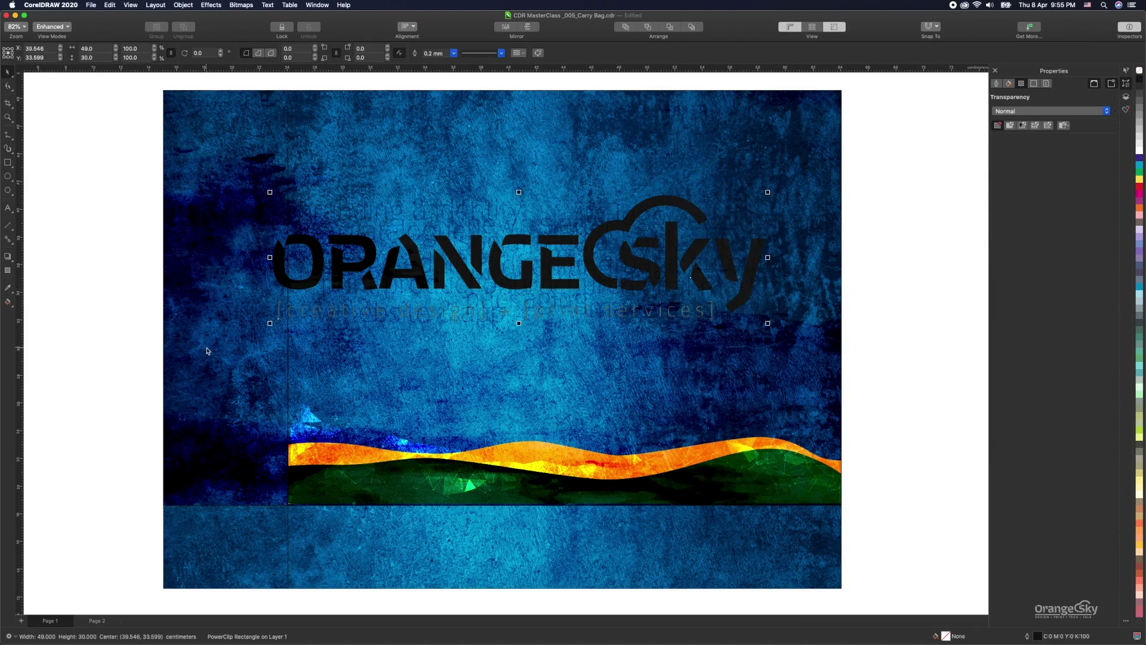
Bring the logo group to the front of the page and fill it with white.
{"action": "left_click", "coordinate": [414, 252]}
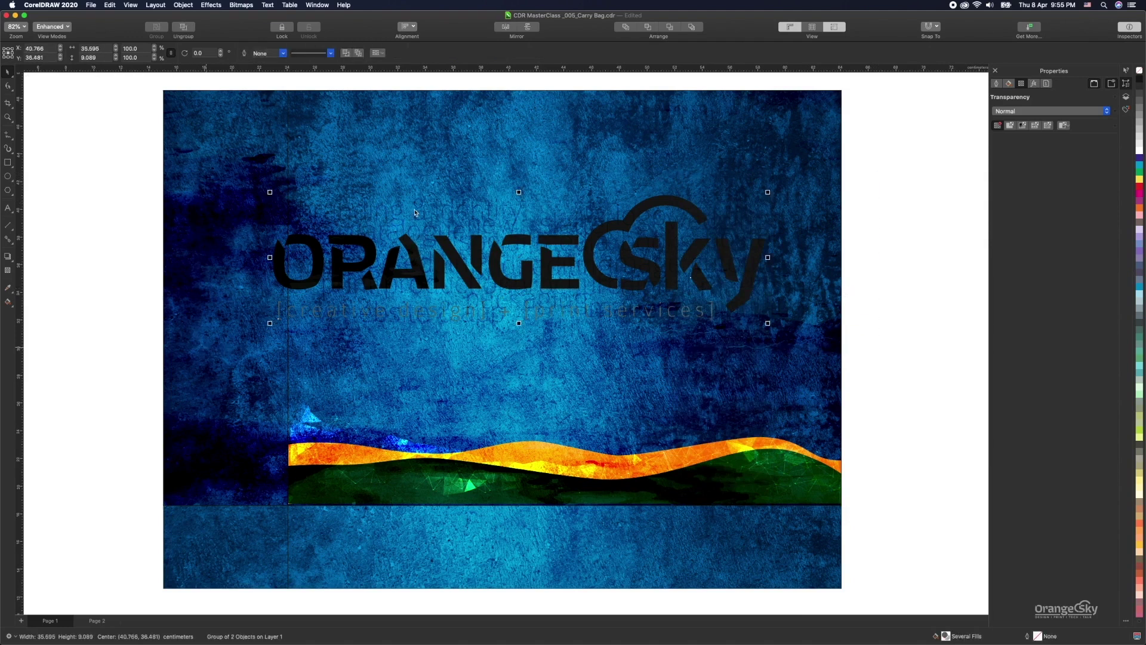
{"action": "left_click", "coordinate": [182, 5]}
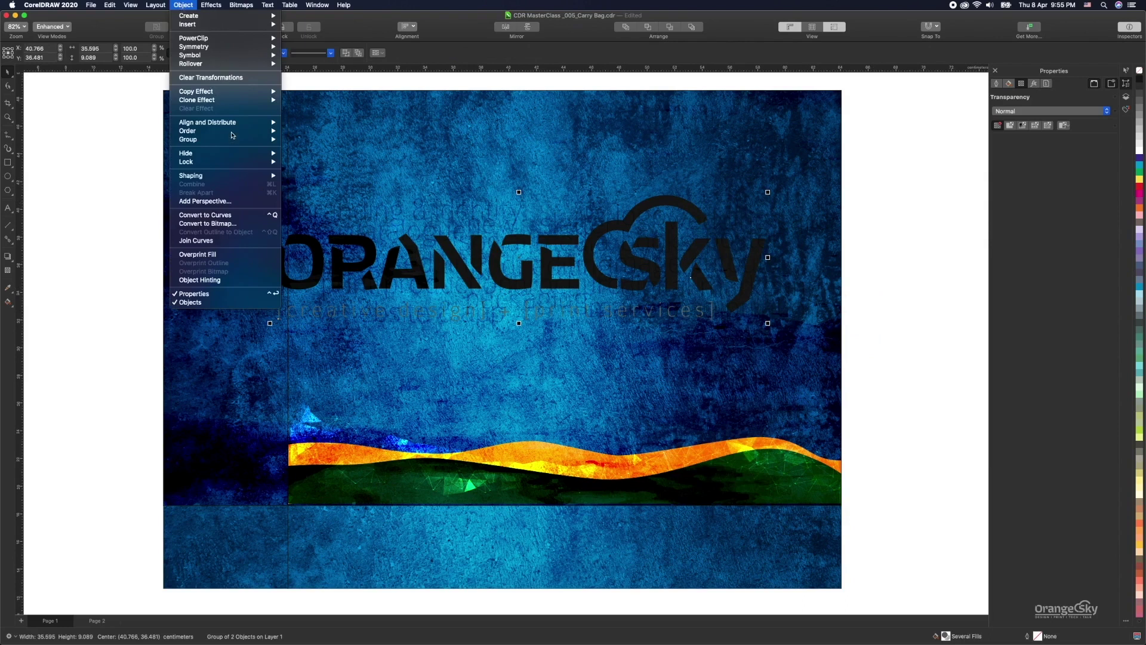
{"action": "mouse_move", "coordinate": [232, 131]}
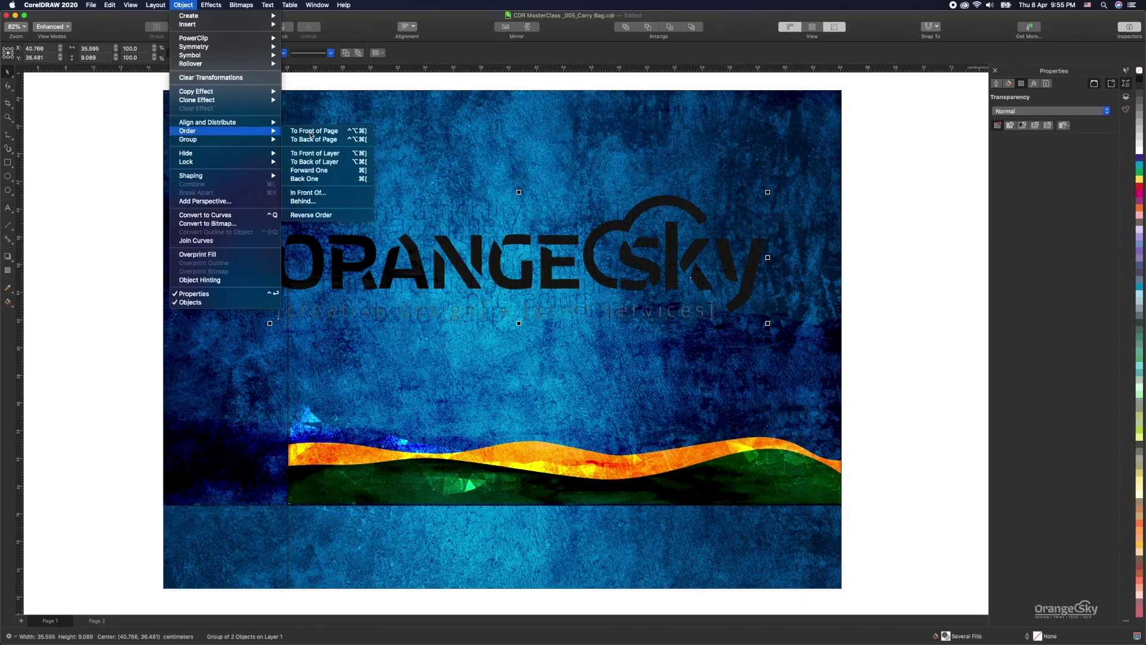
{"action": "left_click", "coordinate": [312, 132]}
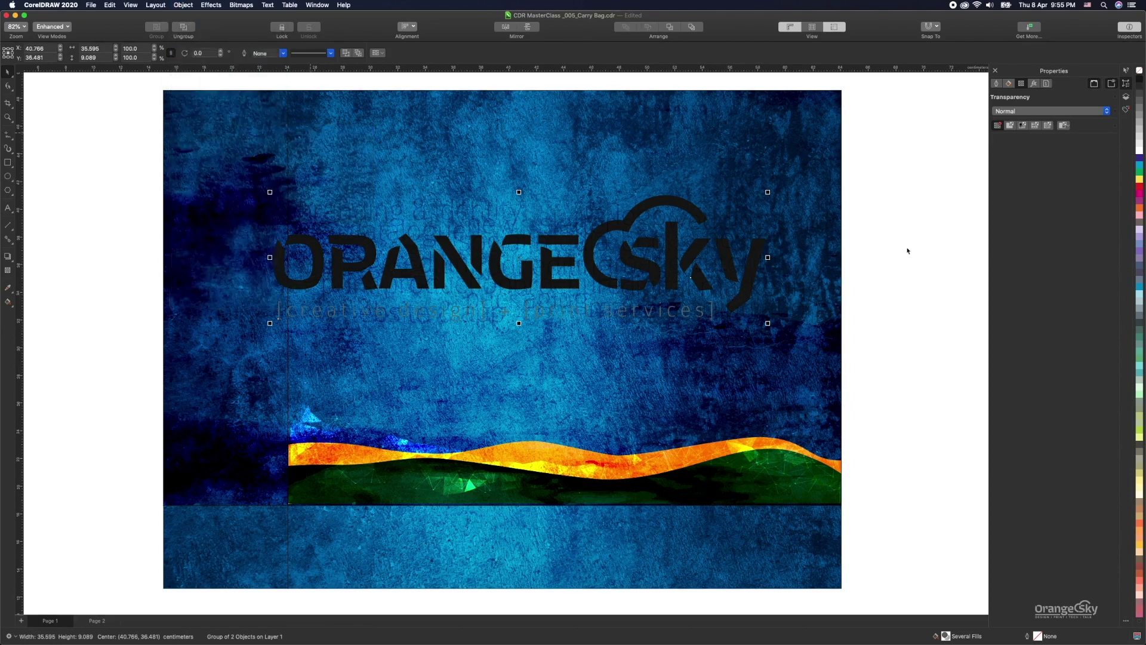
{"action": "left_click", "coordinate": [1140, 151]}
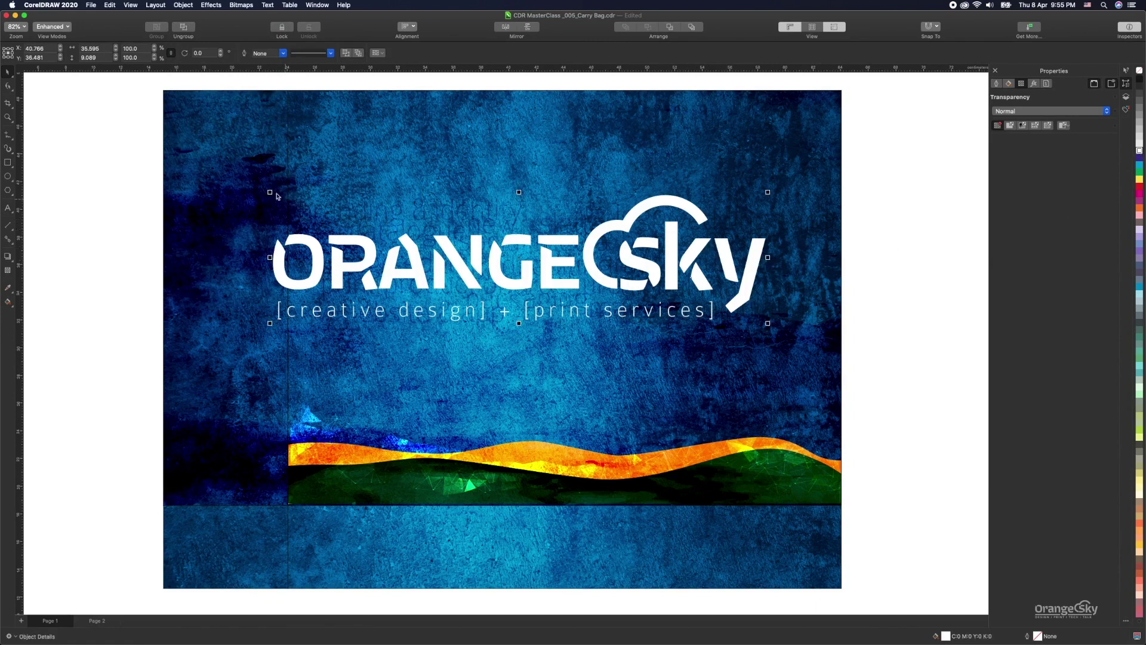
Scale the logo group down to about 28.9 cm wide and center it vertically on the 49 × 30 cm panel rectangle.
{"action": "left_click_drag", "start_coordinate": [305, 186], "coordinate": [363, 201]}
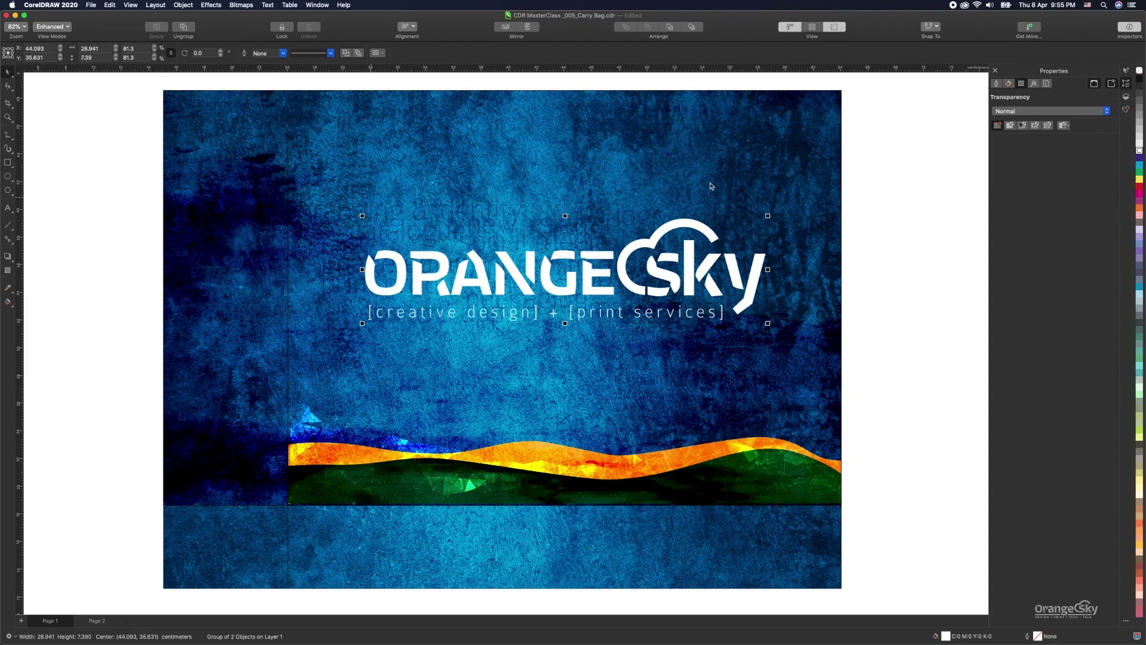
{"action": "left_click", "coordinate": [769, 173]}
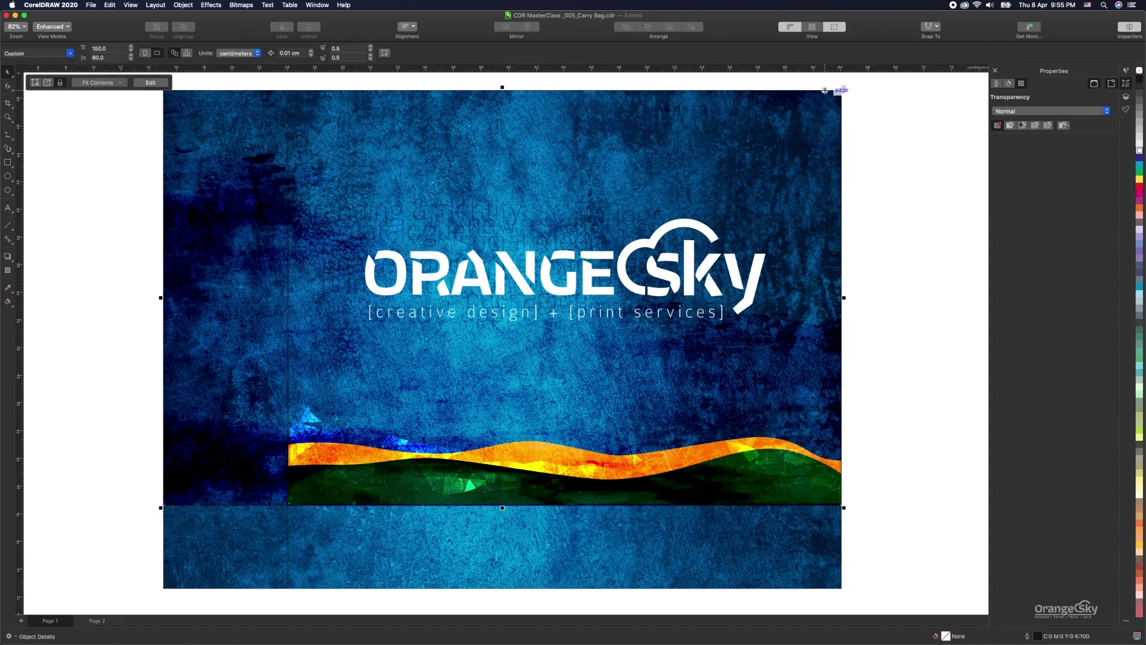
{"action": "key", "text": "Escape"}
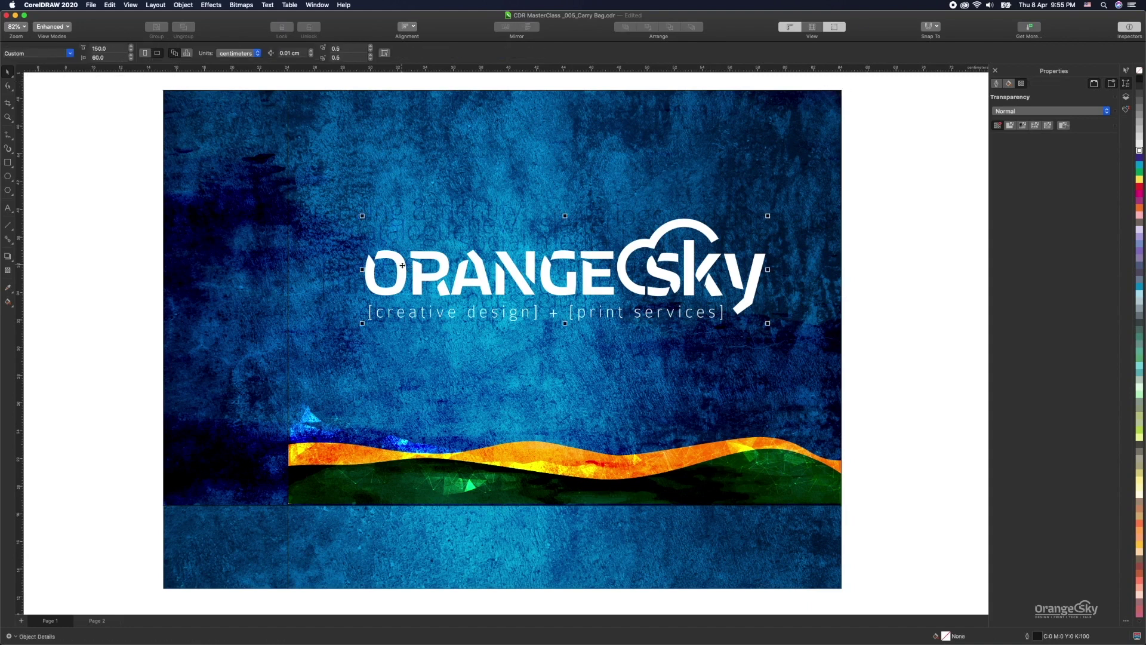
{"action": "left_click", "coordinate": [391, 177], "text": "shift"}
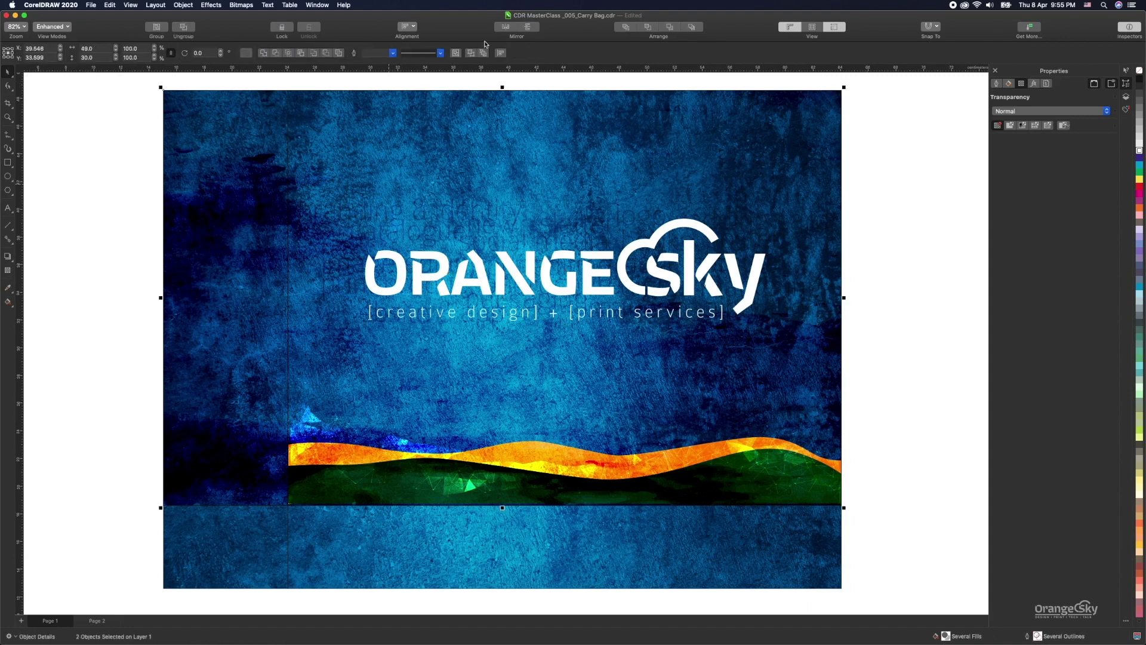
{"action": "left_click", "coordinate": [413, 28]}
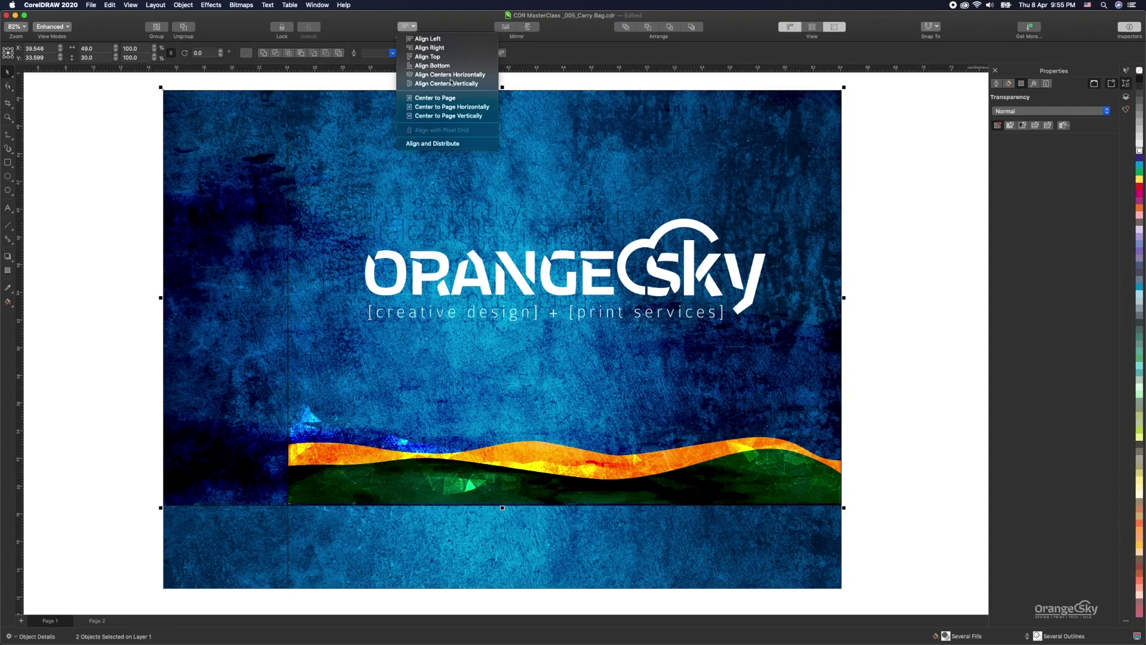
{"action": "key", "text": "Escape"}
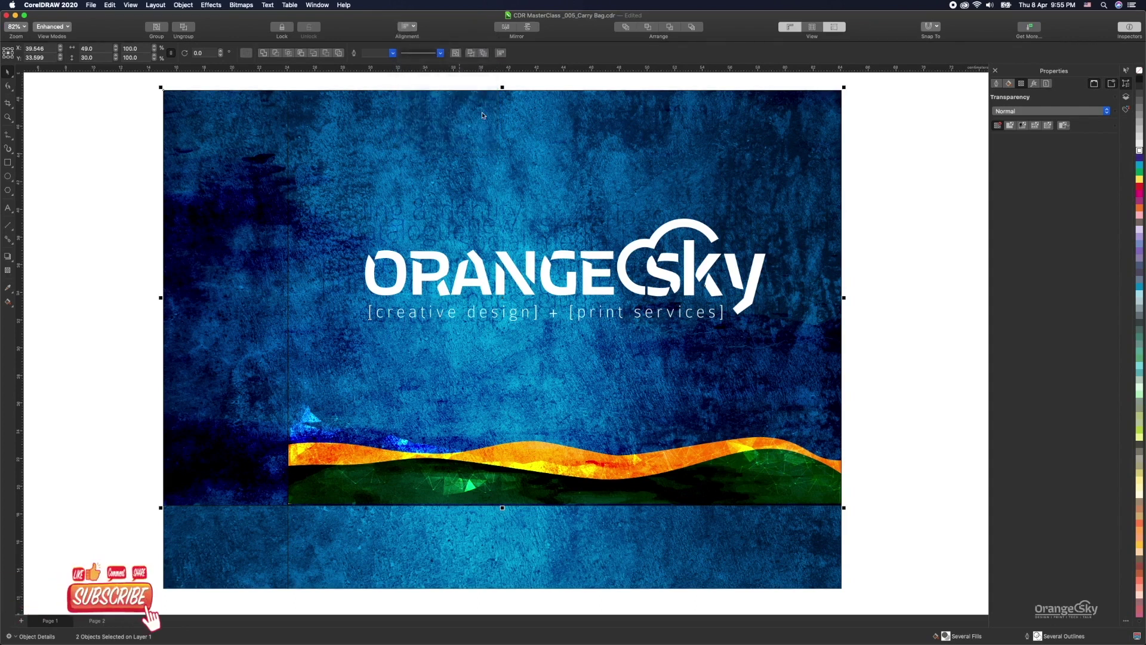
{"action": "key", "text": "c"}
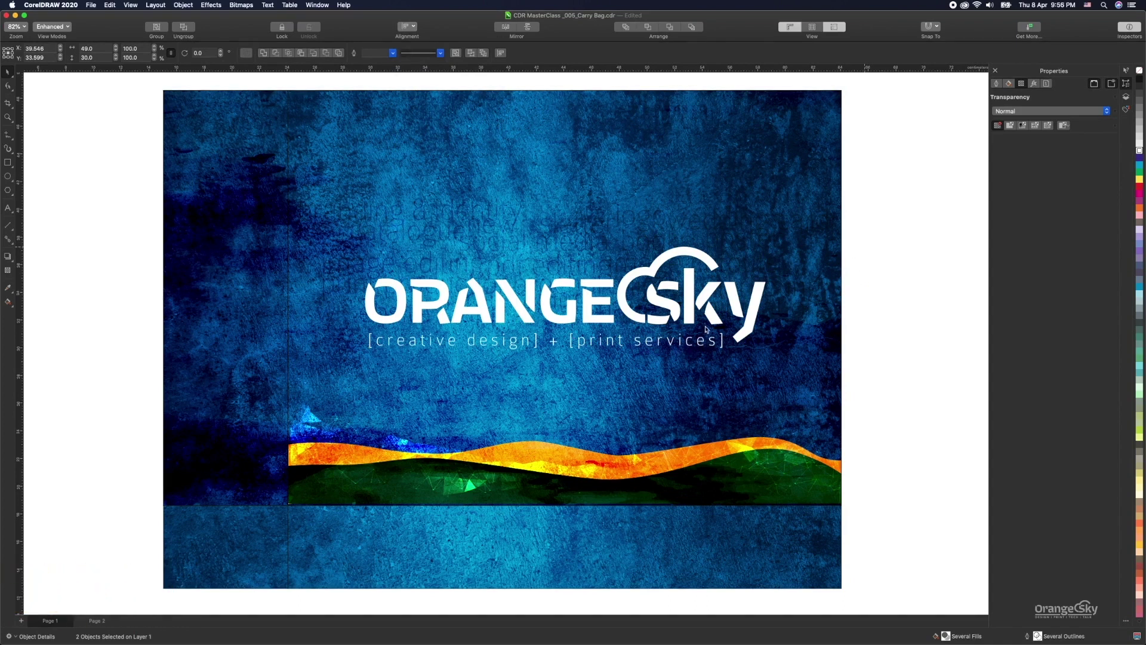
{"action": "key", "text": "Escape"}
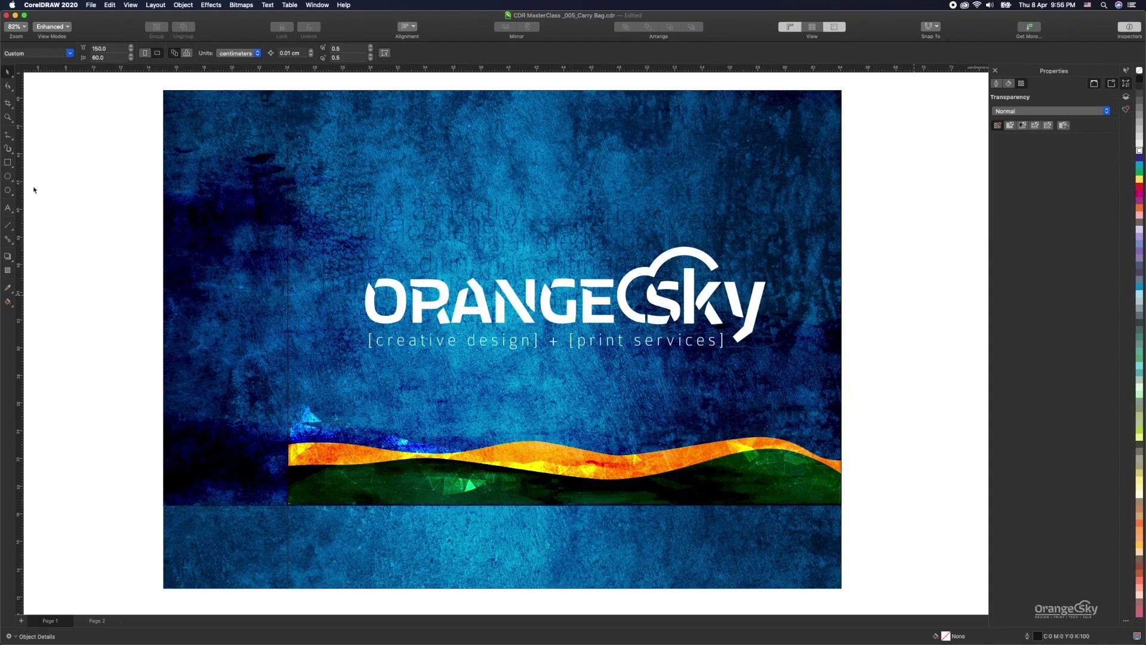
Draw a small circle in the blank area beside the side panel and set its size to 1 cm.
{"action": "left_click", "coordinate": [9, 177]}
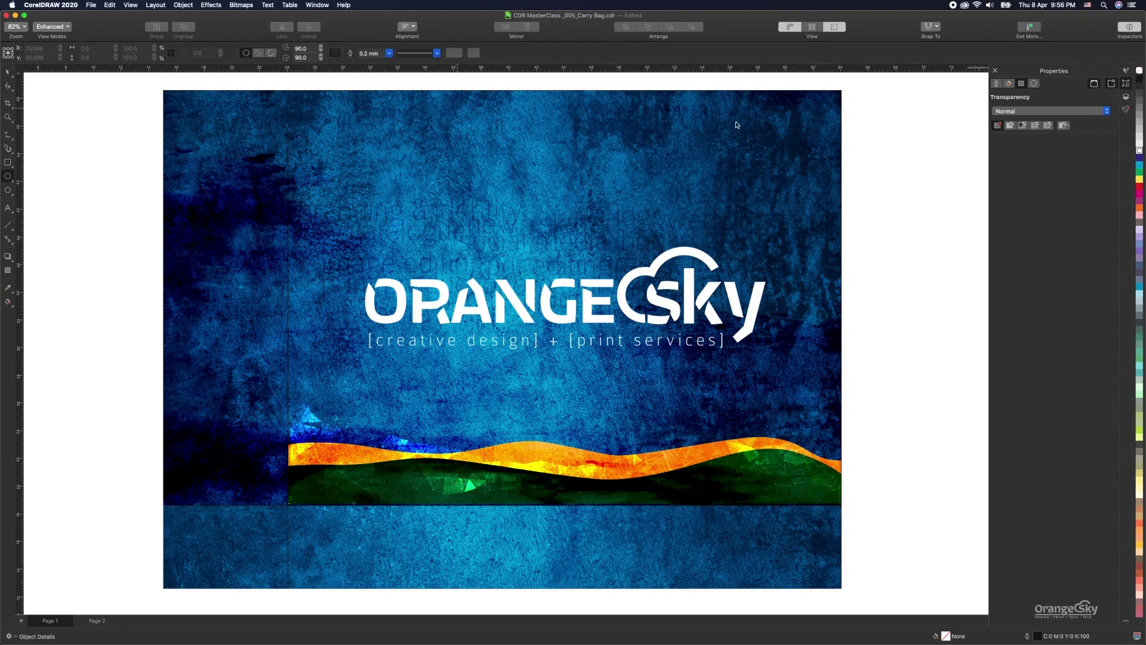
{"action": "left_click_drag", "start_coordinate": [84, 140], "coordinate": [93, 146]}
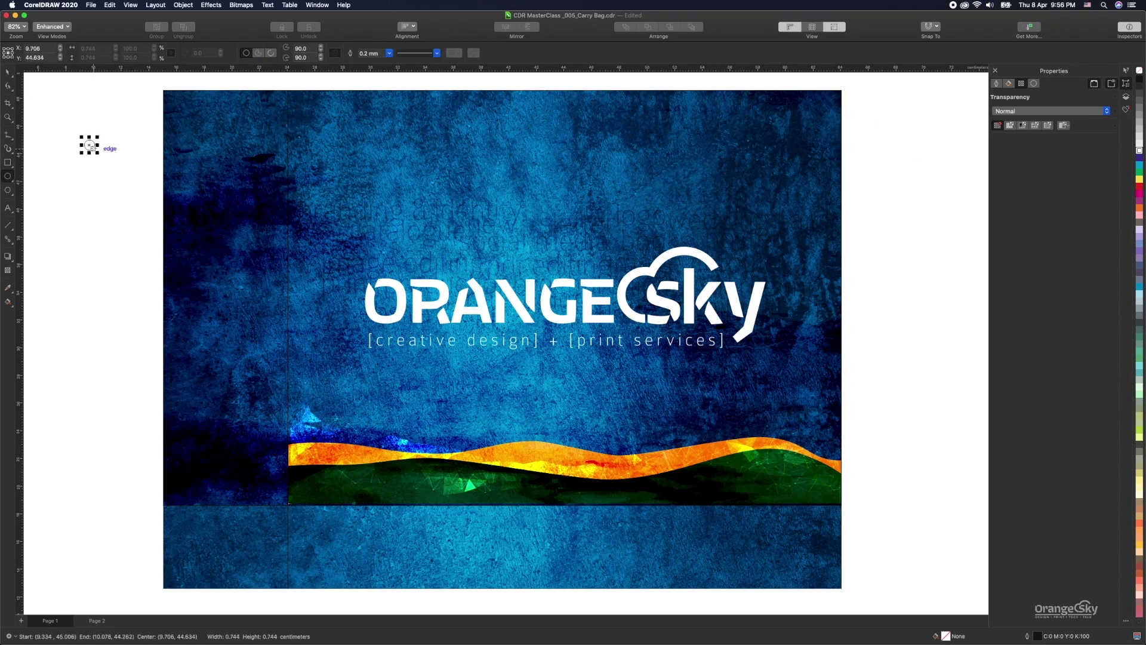
{"action": "left_click", "coordinate": [93, 58]}
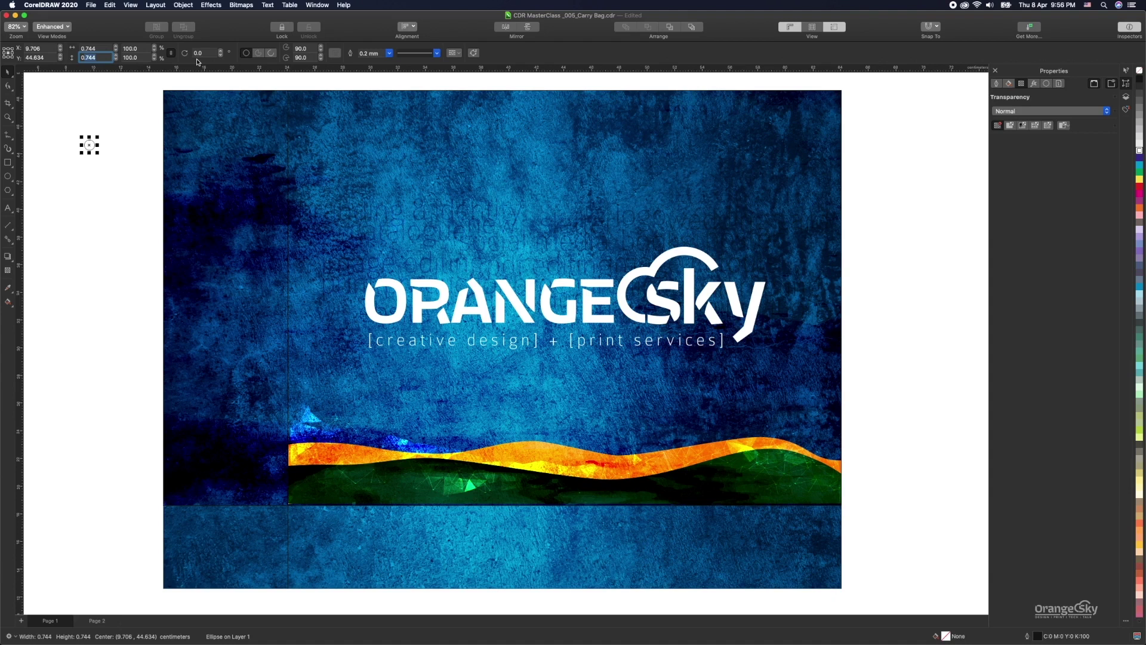
{"action": "type", "text": "6"}
{"action": "key", "text": "Return"}
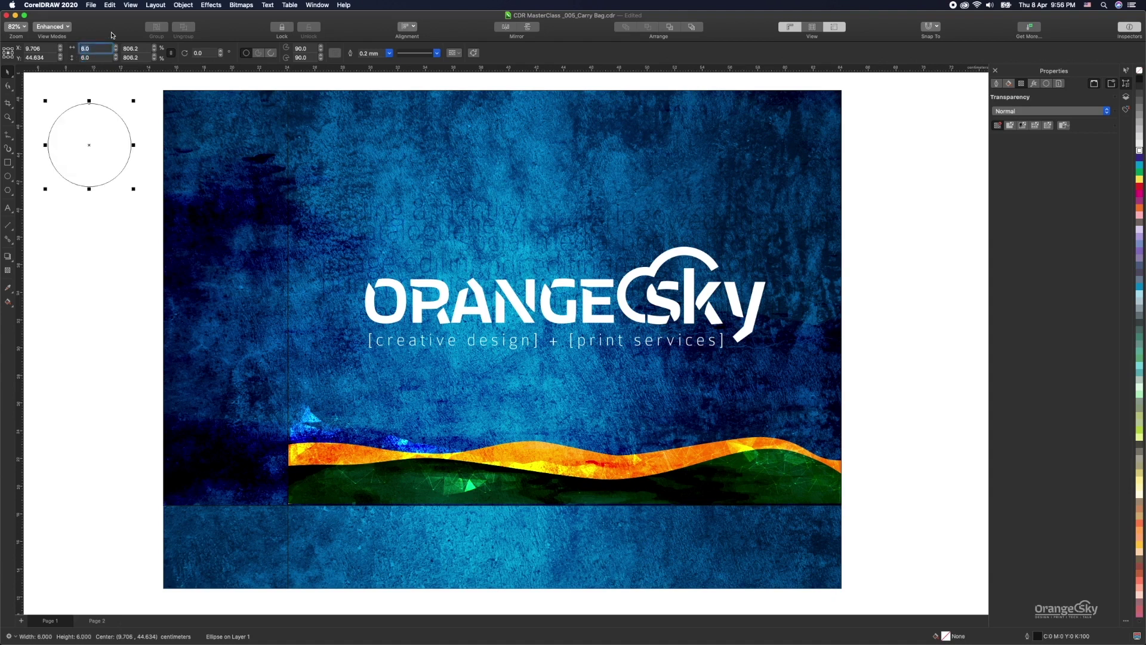
{"action": "type", "text": ".6"}
{"action": "key", "text": "Return"}
{"action": "left_click", "coordinate": [100, 52]}
{"action": "type", "text": "1"}
{"action": "key", "text": "Return"}
Move the 1 cm circle onto the front panel near its upper edge and send the 49 × 30 cm PowerClip rectangle behind the artwork.
{"action": "left_click_drag", "start_coordinate": [88, 147], "coordinate": [461, 109]}
{"action": "right_click", "coordinate": [255, 105]}
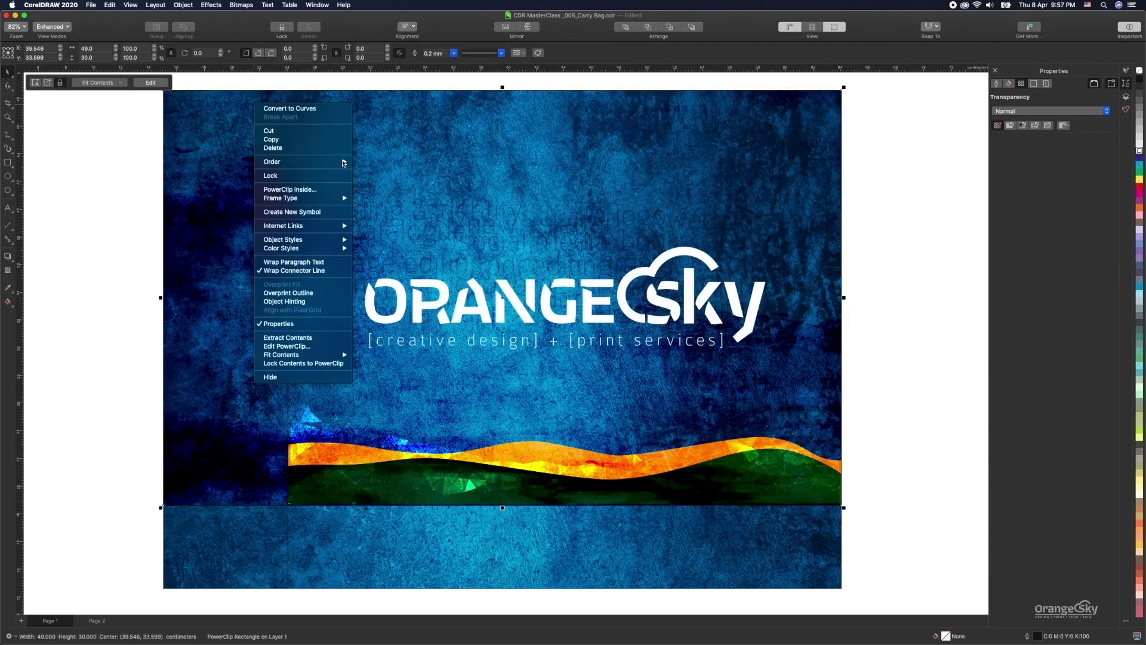
{"action": "mouse_move", "coordinate": [344, 163]}
{"action": "left_click", "coordinate": [404, 170]}
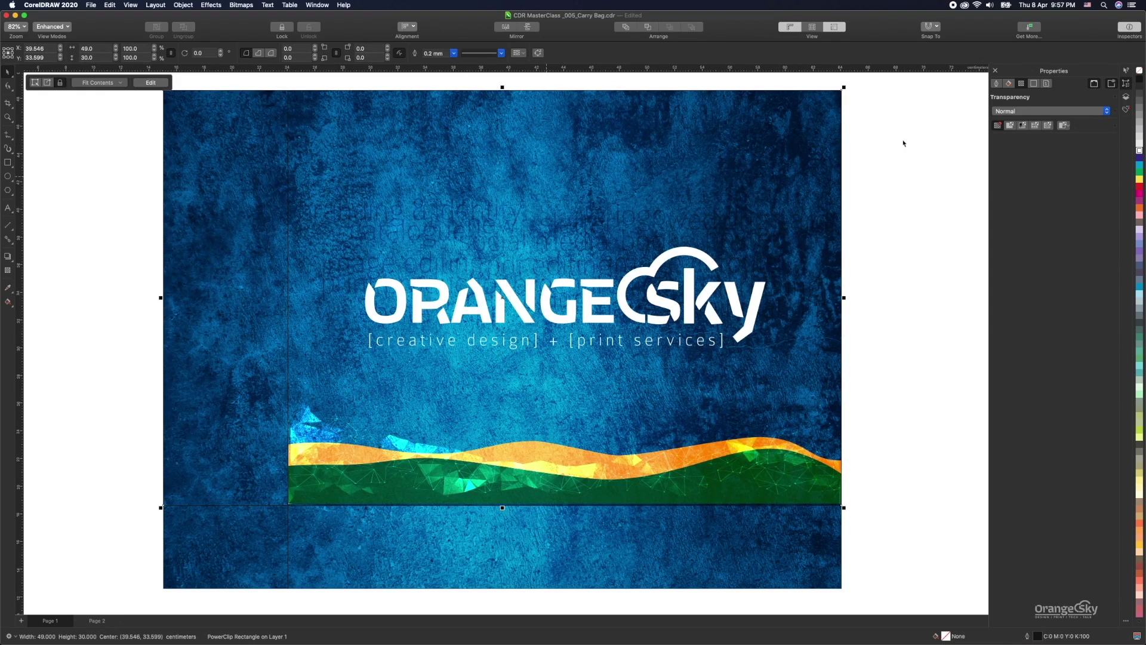
{"action": "left_click", "coordinate": [875, 144]}
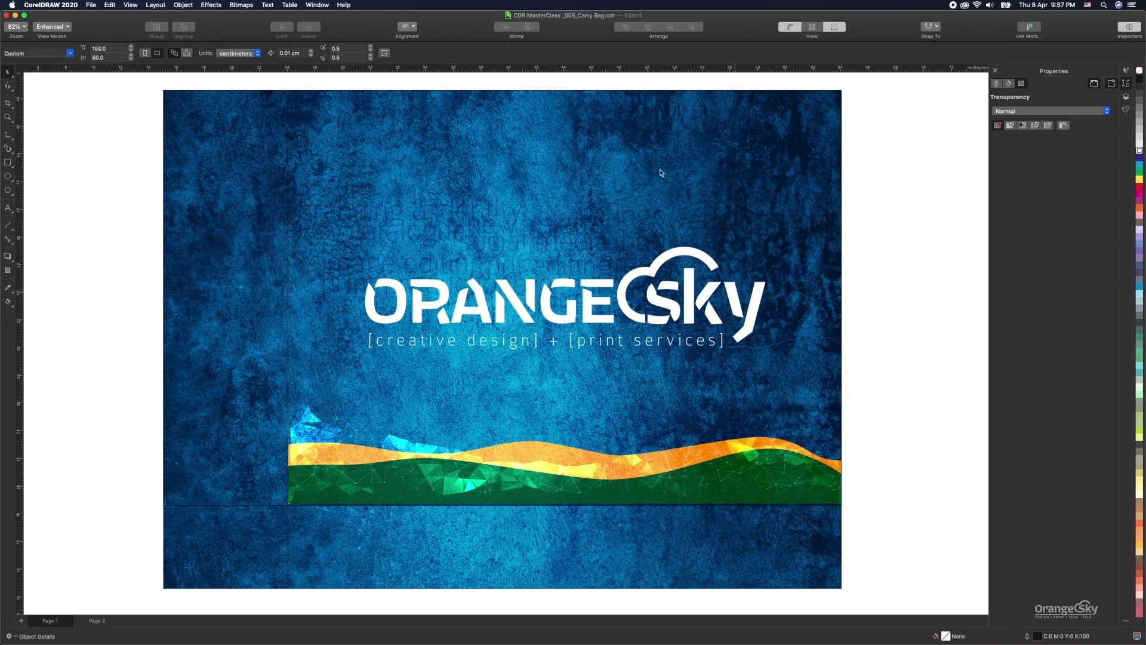
Give the small circle near the panel's upper edge a white outline 1.0 mm wide.
{"action": "left_click_drag", "start_coordinate": [426, 88], "coordinate": [502, 148]}
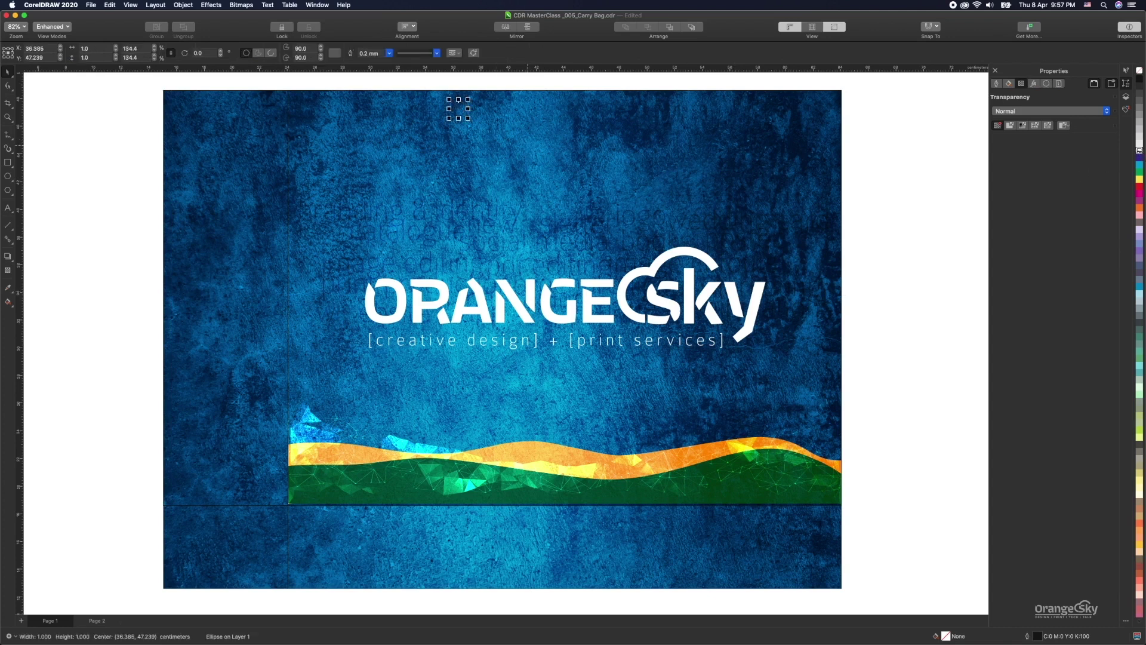
{"action": "right_click", "coordinate": [1140, 151]}
{"action": "left_click", "coordinate": [391, 56]}
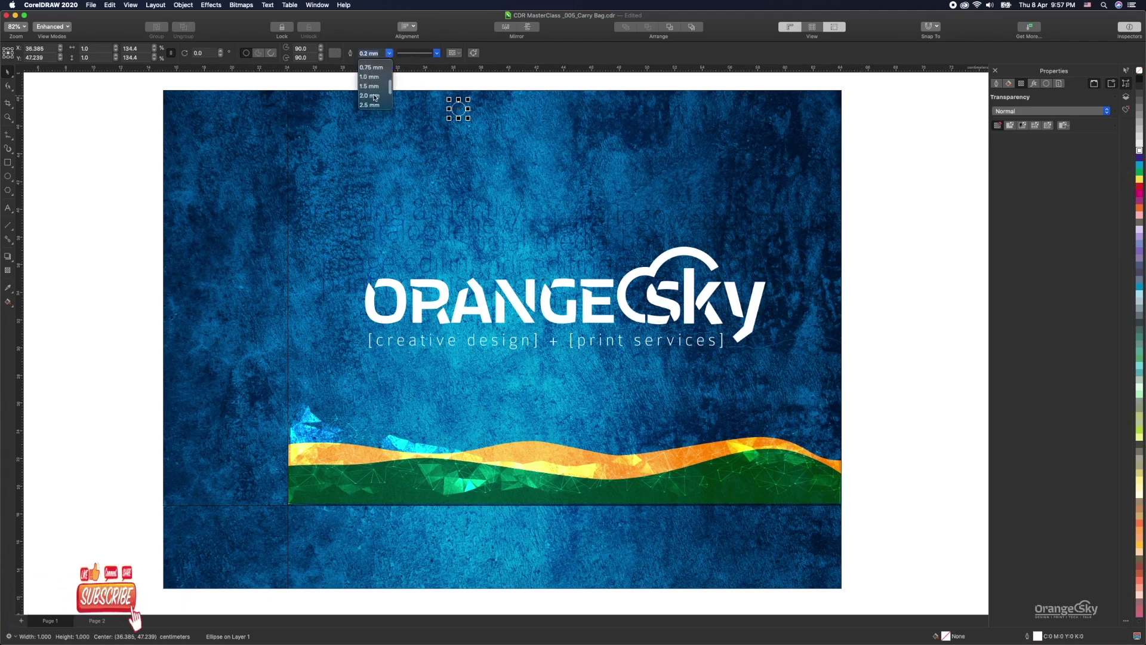
{"action": "left_click", "coordinate": [374, 97]}
{"action": "left_click", "coordinate": [389, 53]}
{"action": "scroll", "coordinate": [376, 83], "scroll_direction": "up", "scroll_amount": 3}
{"action": "left_click", "coordinate": [370, 106]}
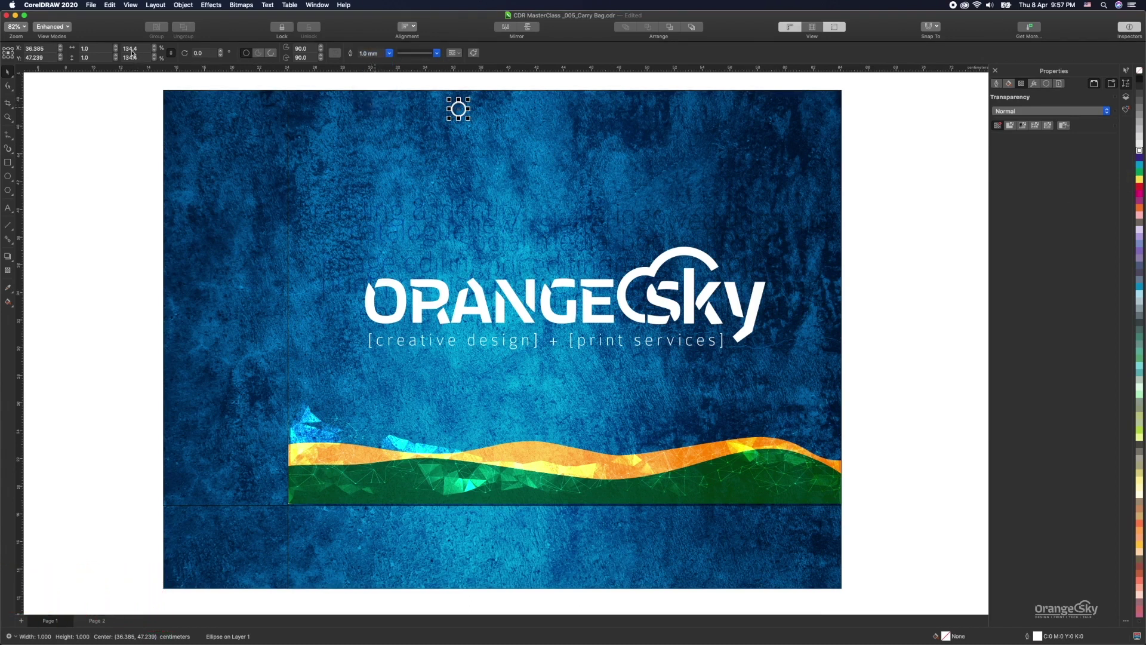
Set the white-outlined circle's size to 0.7 cm.
{"action": "left_click", "coordinate": [88, 49]}
{"action": "type", "text": "0.6"}
{"action": "key", "text": "Return"}
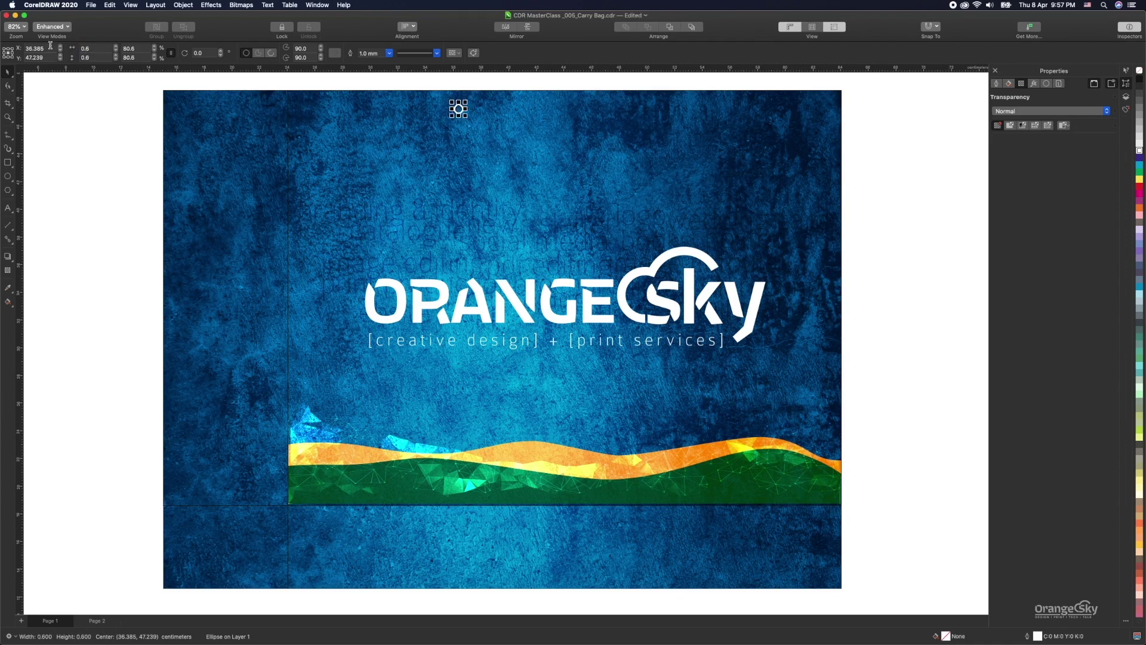
{"action": "key", "text": "BackSpace"}
{"action": "type", "text": ".7"}
{"action": "key", "text": "Return"}
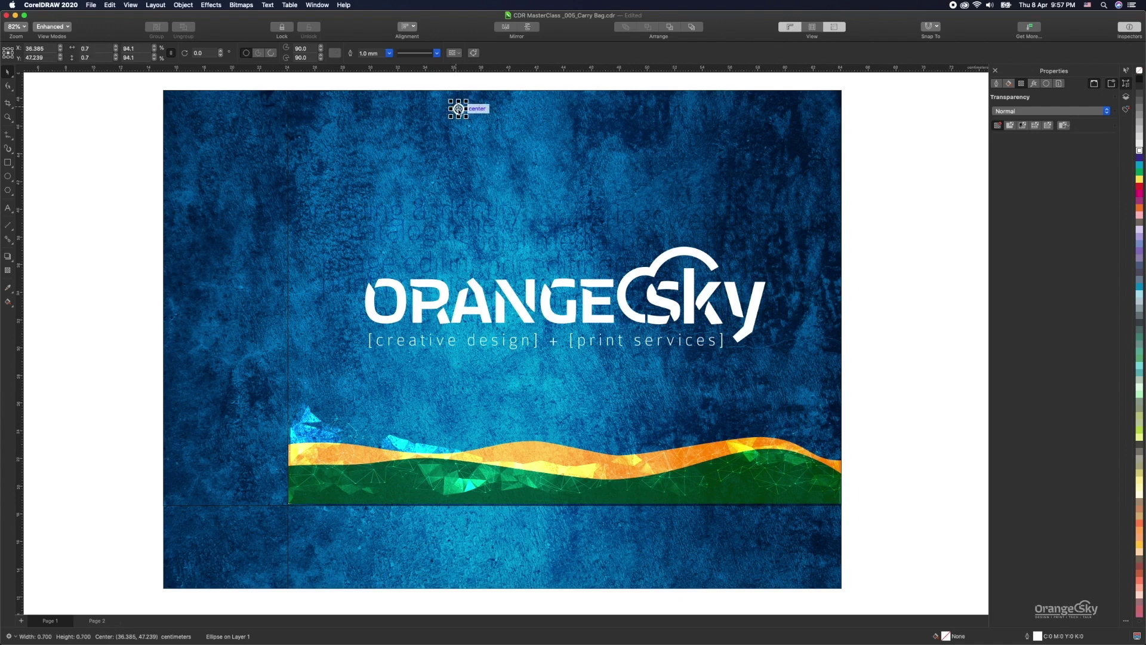
Duplicate the circle about 11.3 cm to the right at the same height and group the two circles.
{"action": "left_click_drag", "start_coordinate": [458, 109], "coordinate": [617, 114]}
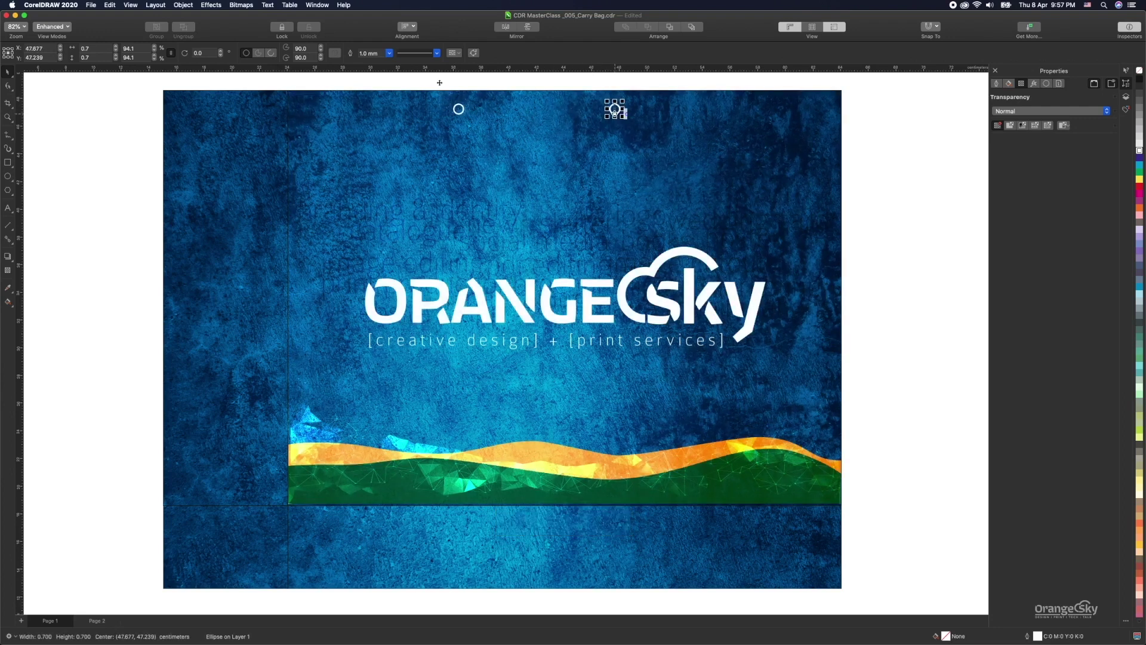
{"action": "left_click_drag", "start_coordinate": [440, 88], "coordinate": [641, 159]}
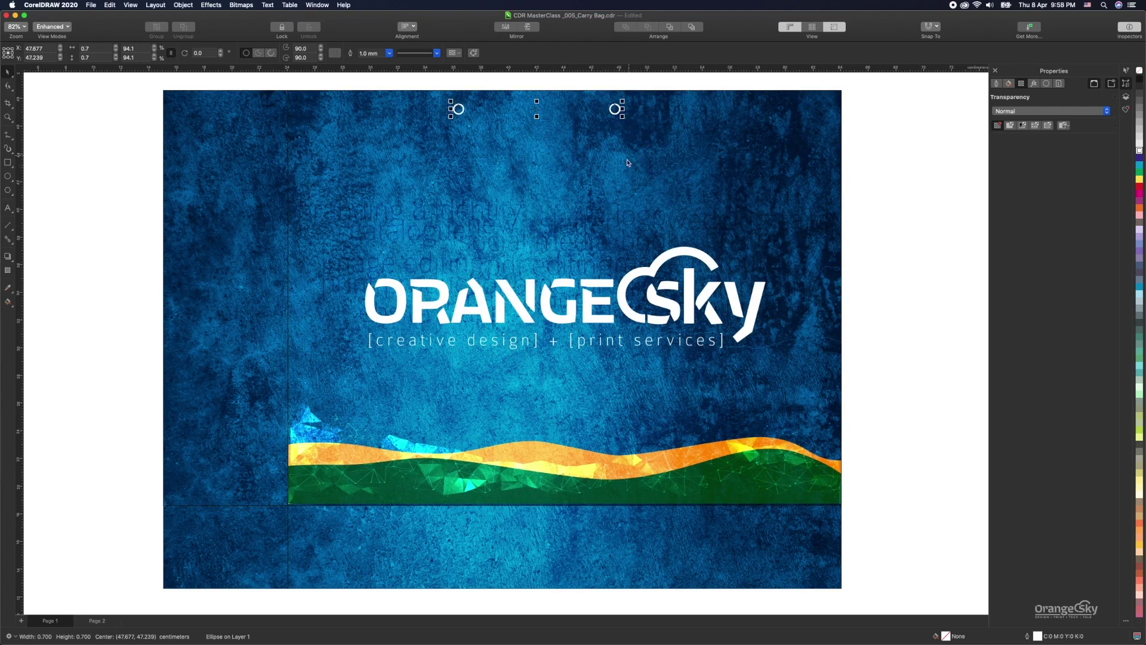
{"action": "right_click", "coordinate": [612, 106]}
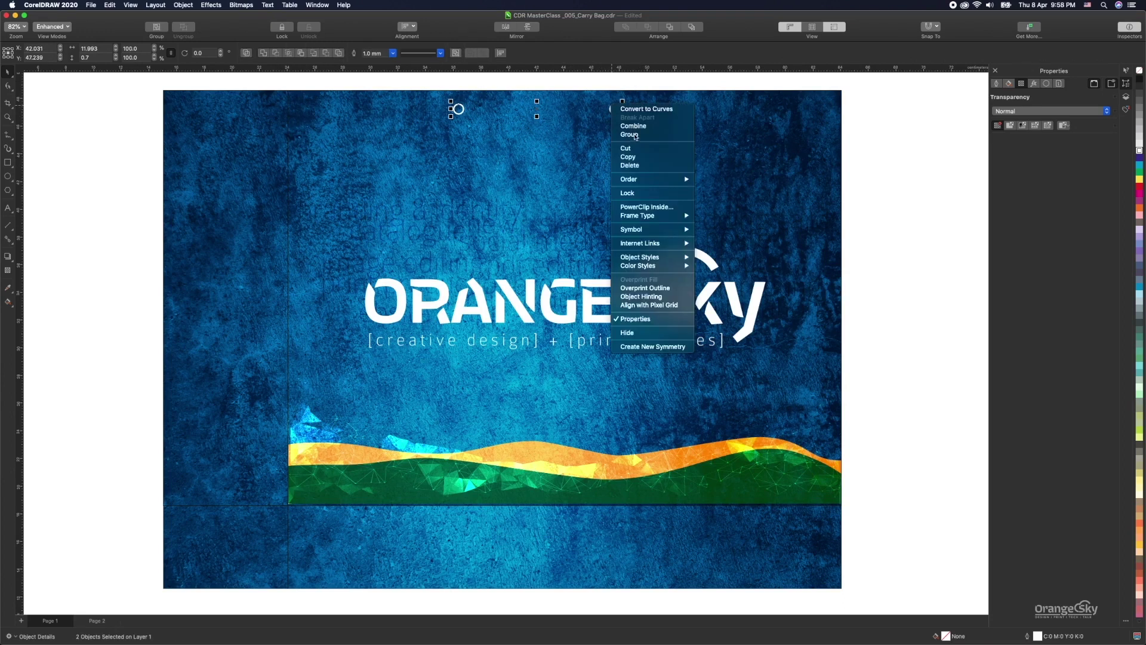
{"action": "left_click", "coordinate": [634, 136]}
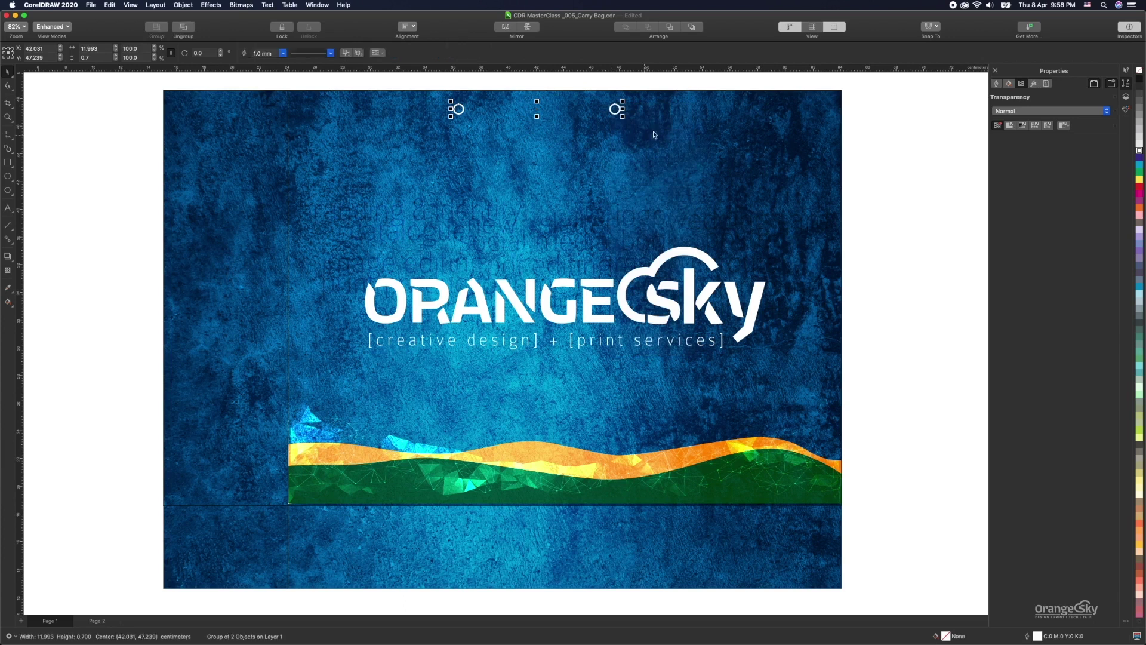
{"action": "left_click", "coordinate": [715, 108]}
Draw a rectangle 40 cm wide and about 3 cm tall along the front panel's upper edge, around the circles.
{"action": "left_click", "coordinate": [517, 117]}
{"action": "left_click", "coordinate": [532, 90]}
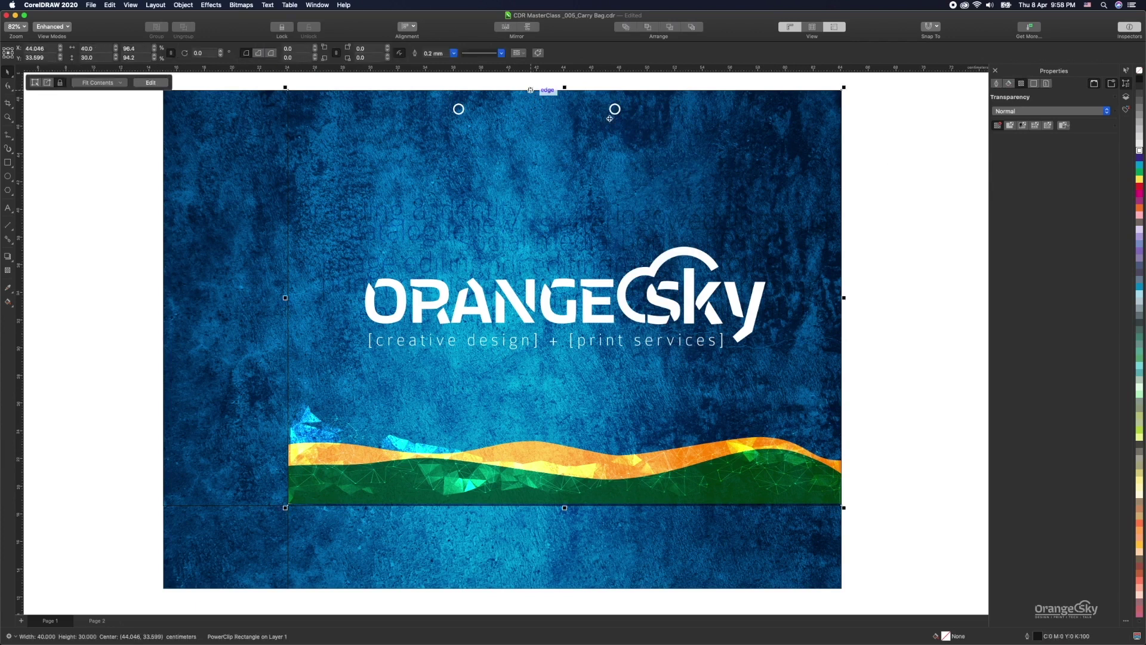
{"action": "left_click", "coordinate": [119, 174]}
{"action": "left_click", "coordinate": [8, 162]}
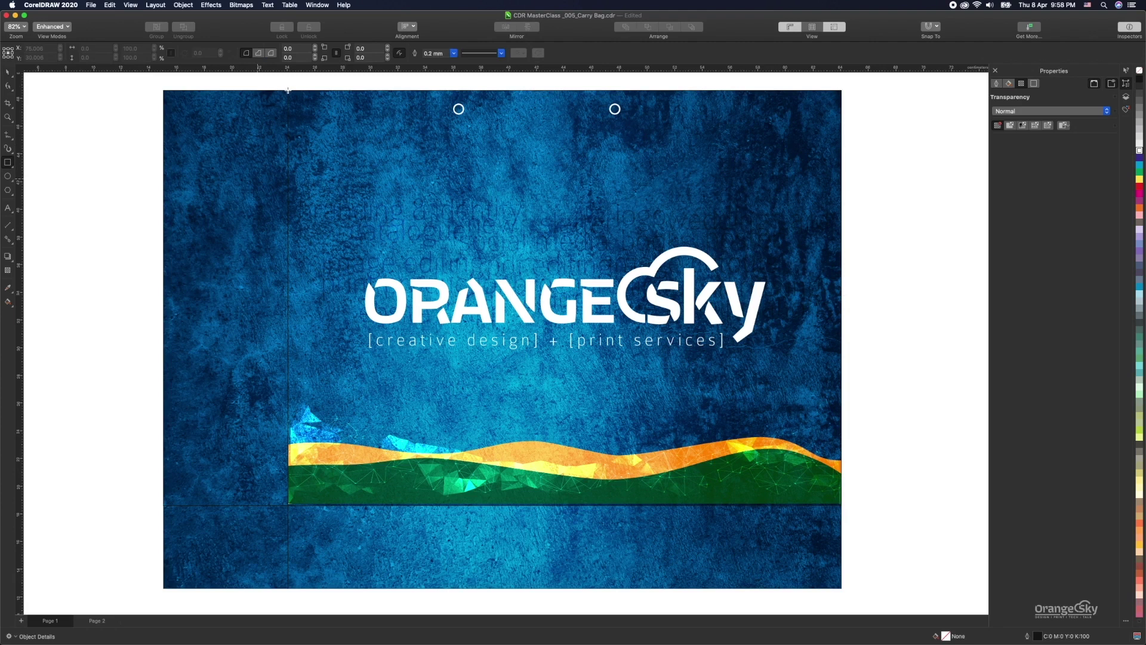
{"action": "left_click_drag", "start_coordinate": [290, 92], "coordinate": [841, 131]}
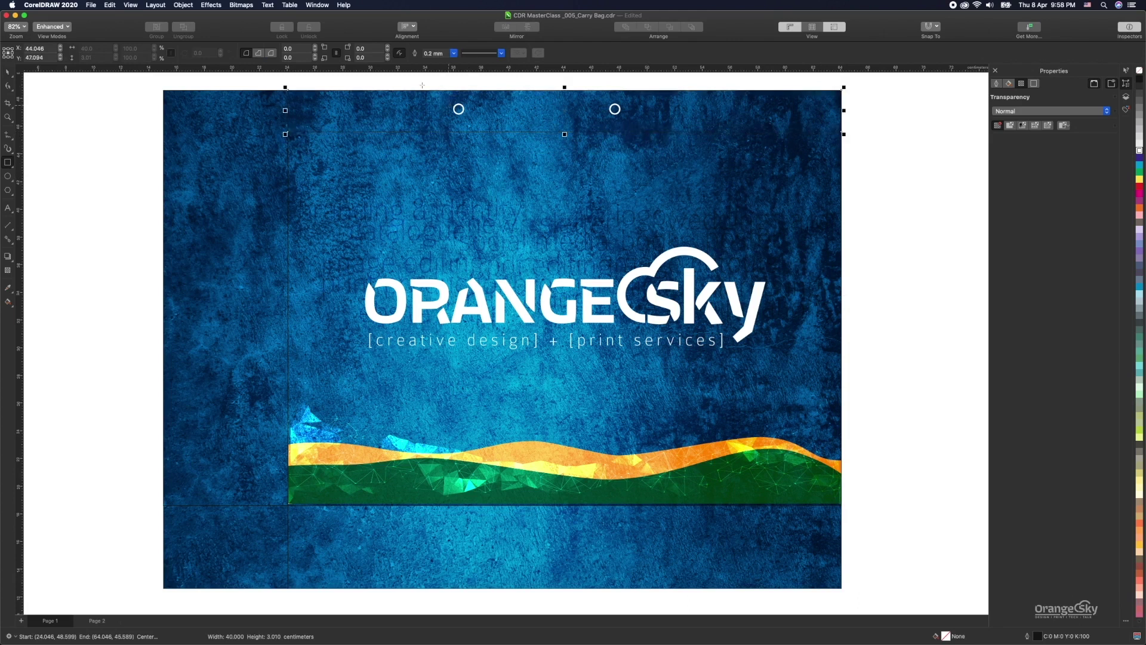
Set the new rectangle's size to 40 × 2 cm and line it up with the front panel's upper edge.
{"action": "left_click", "coordinate": [89, 49]}
{"action": "type", "text": "05"}
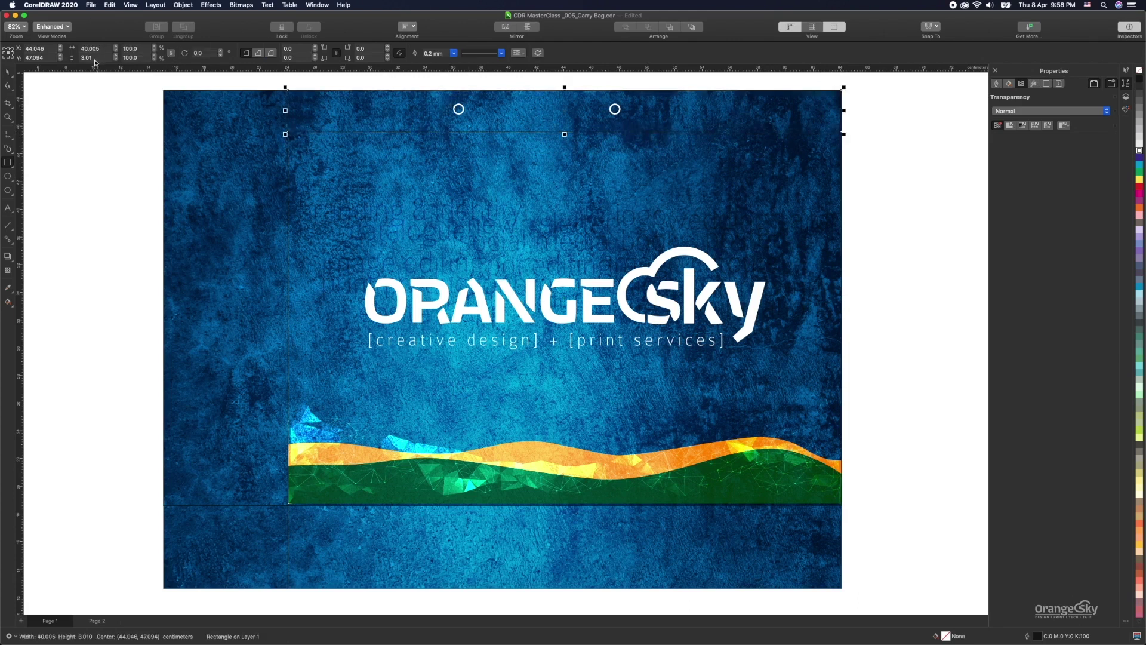
{"action": "key", "text": "Tab"}
{"action": "key", "text": "Return"}
{"action": "key", "text": "shift+Tab"}
{"action": "key", "text": "Return"}
{"action": "key", "text": "space"}
{"action": "left_click_drag", "start_coordinate": [288, 114], "coordinate": [288, 118]}
{"action": "key", "text": "super+a"}
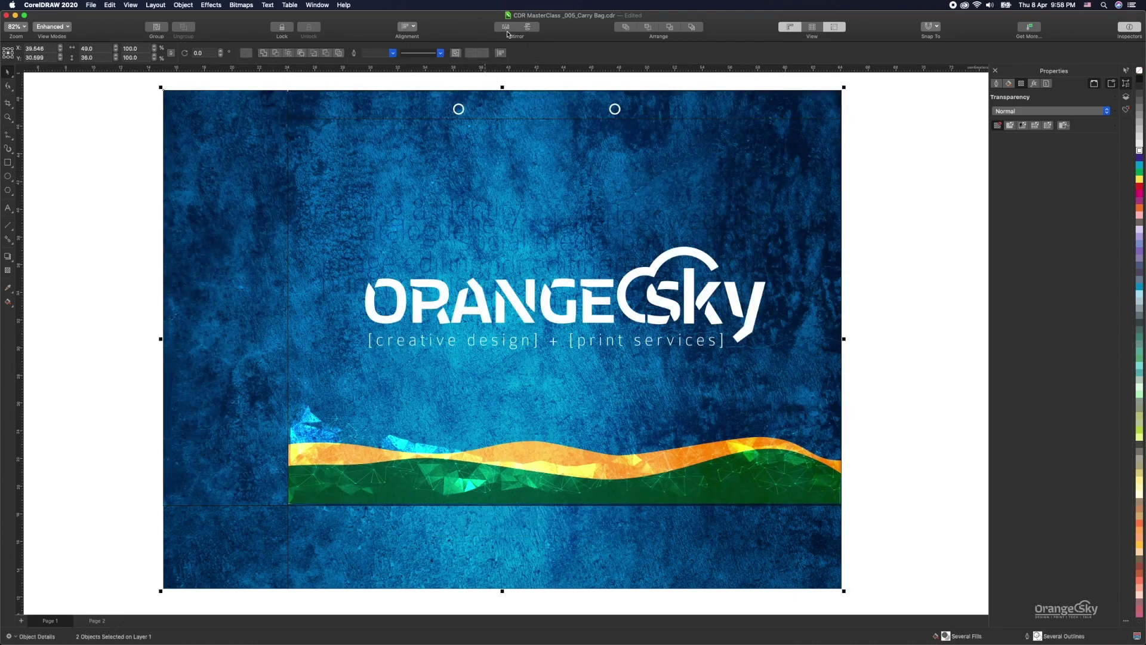
{"action": "left_click", "coordinate": [415, 28]}
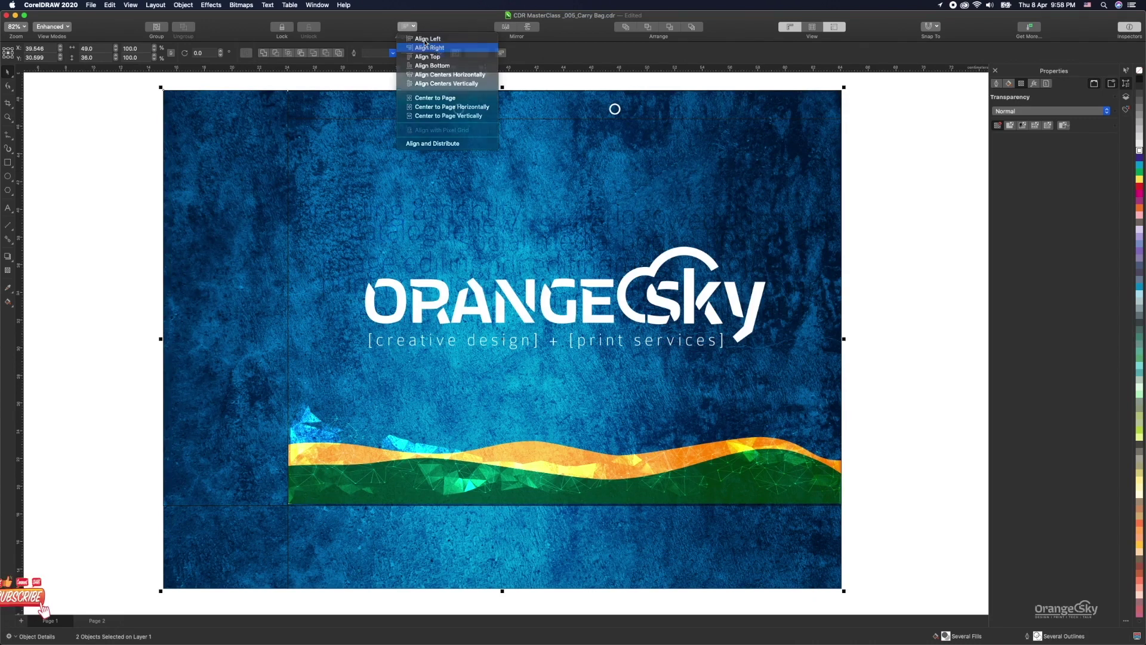
{"action": "left_click", "coordinate": [434, 66]}
{"action": "left_click", "coordinate": [408, 26]}
{"action": "left_click", "coordinate": [443, 75]}
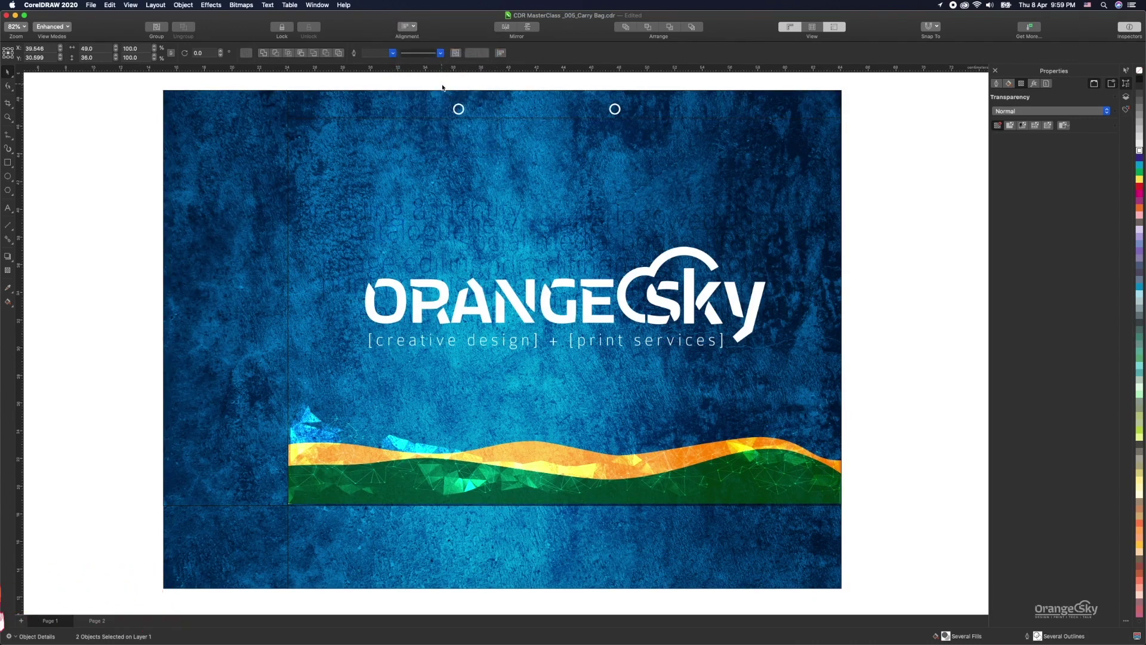
Center the pair of circles both horizontally and vertically on the 40 × 2 cm rectangle.
{"action": "left_click_drag", "start_coordinate": [440, 86], "coordinate": [637, 127]}
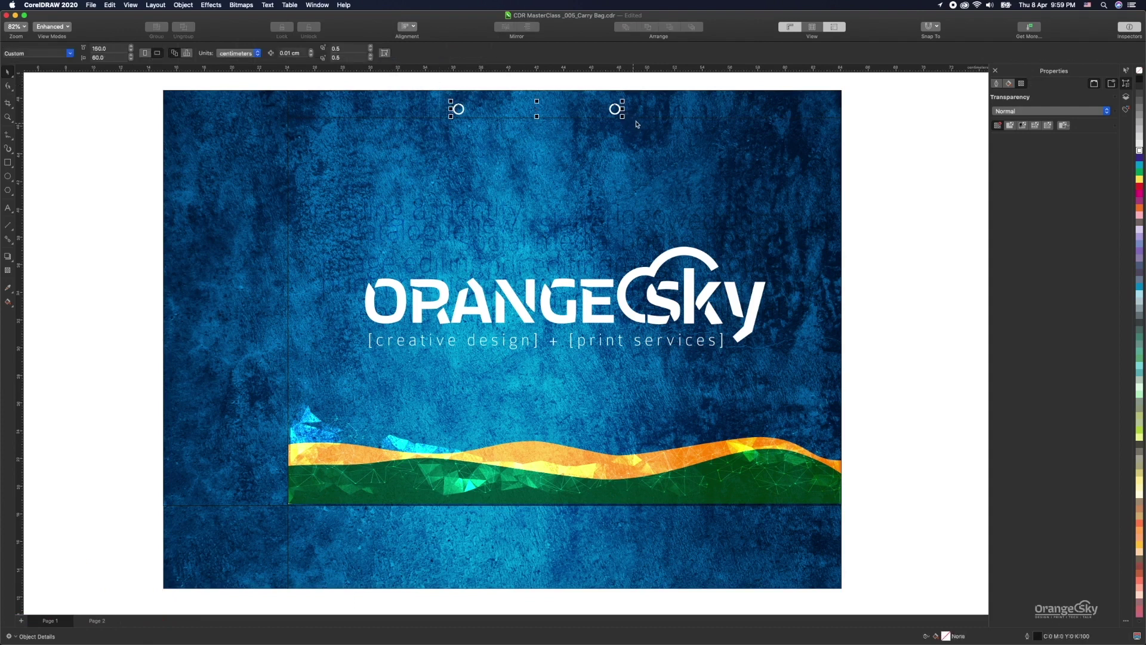
{"action": "key", "text": "ctrl+g"}
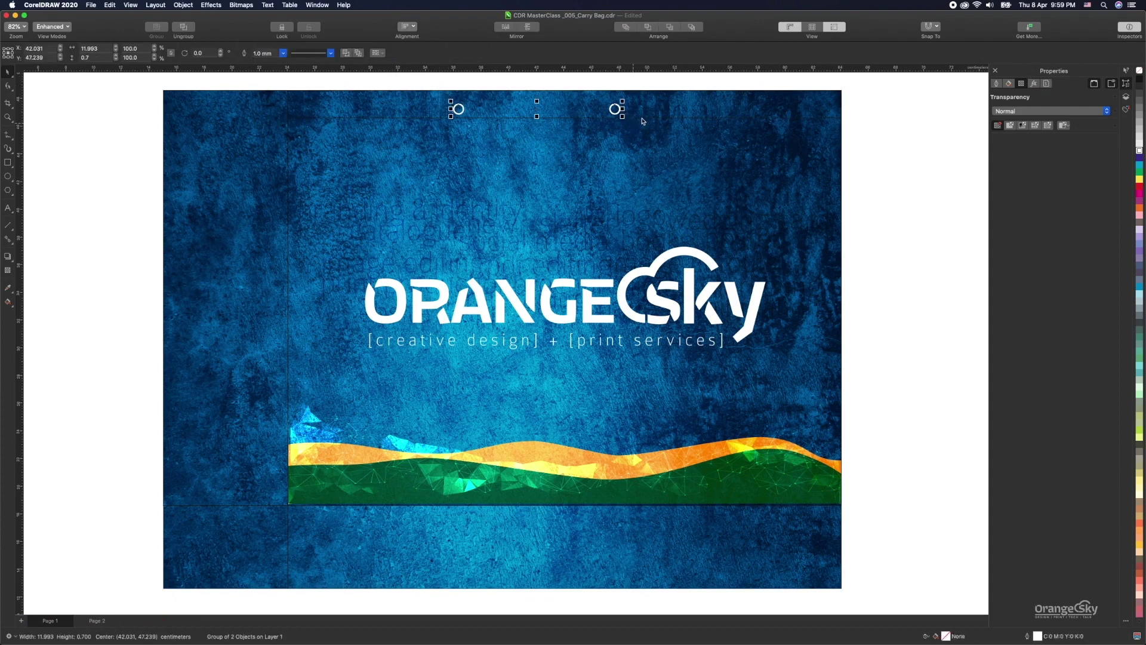
{"action": "left_click", "coordinate": [643, 121], "text": "shift"}
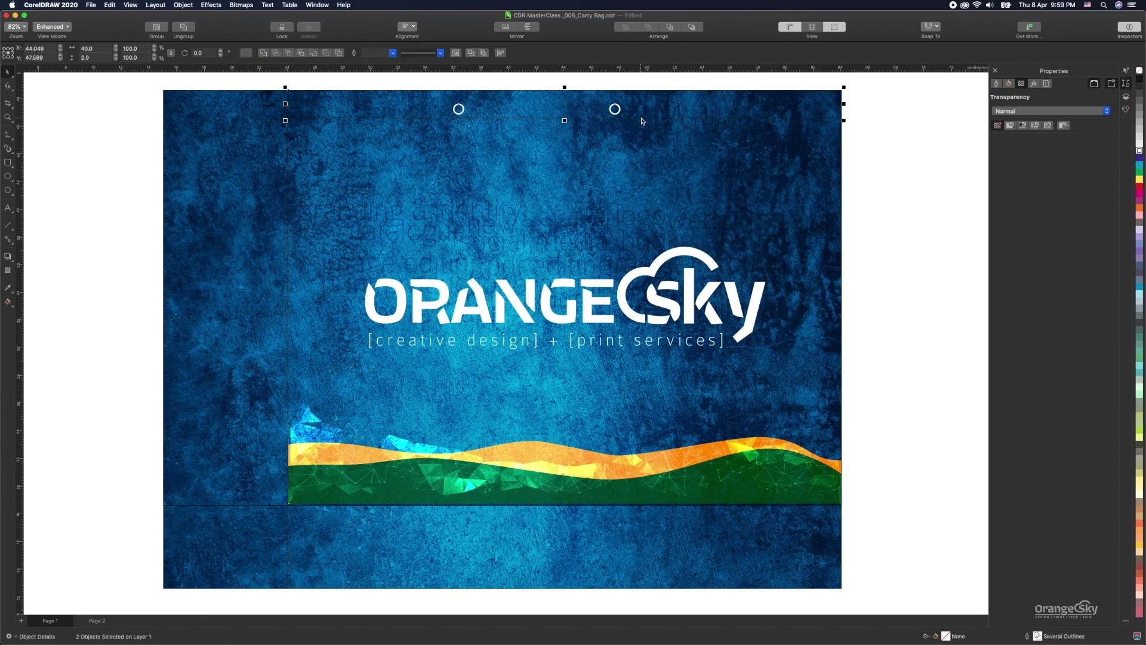
{"action": "left_click", "coordinate": [411, 28]}
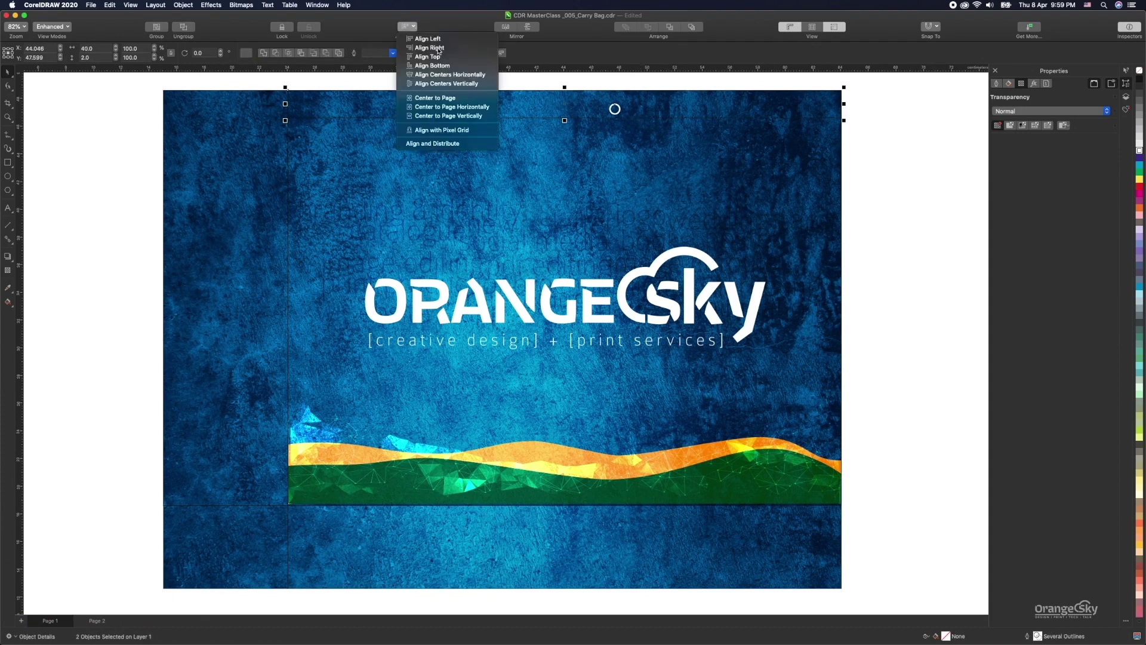
{"action": "left_click", "coordinate": [447, 75]}
{"action": "left_click", "coordinate": [417, 28]}
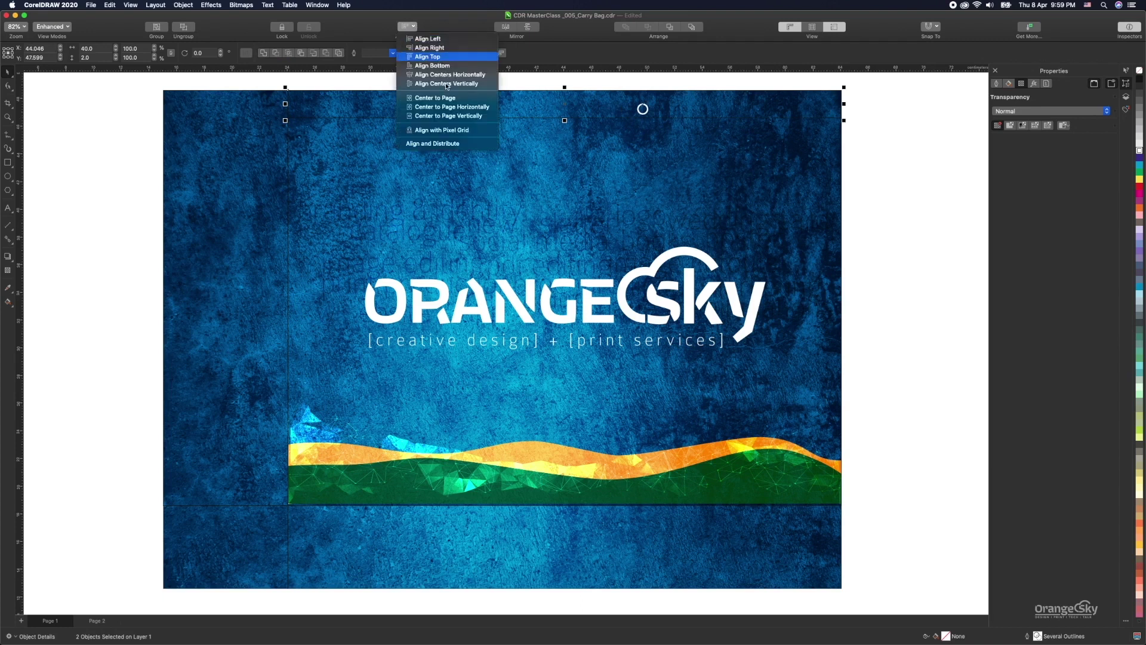
{"action": "left_click", "coordinate": [447, 84]}
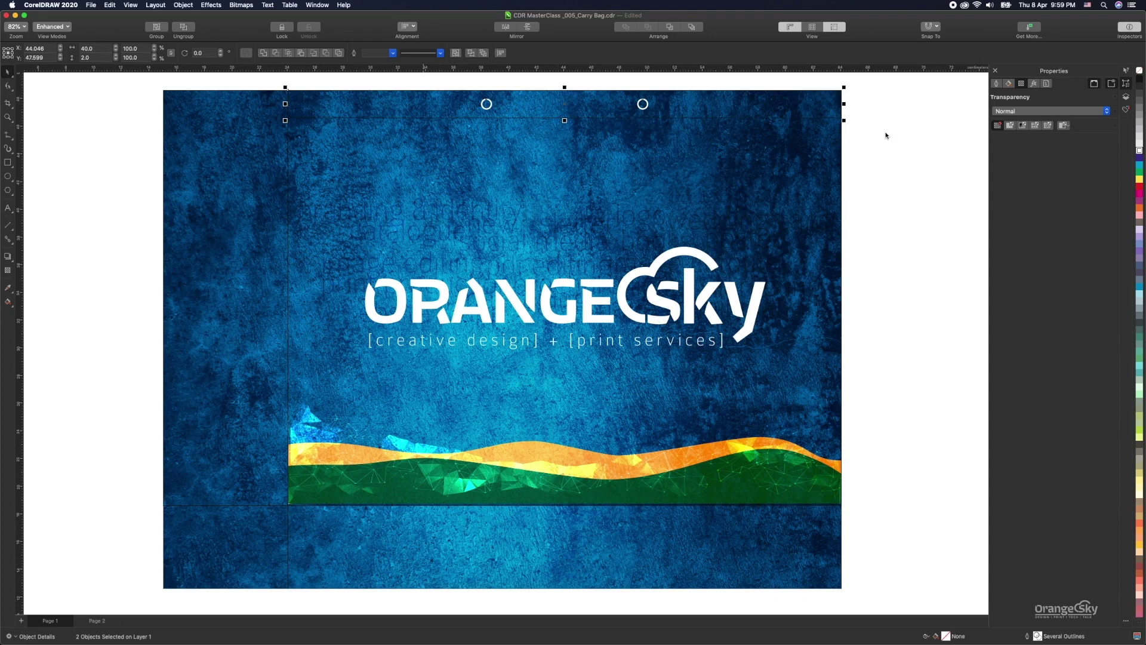
Flip the 40 × 2 cm rectangle to sit above the front panel as a top flap and set its height to 3 cm.
{"action": "left_click", "coordinate": [633, 119]}
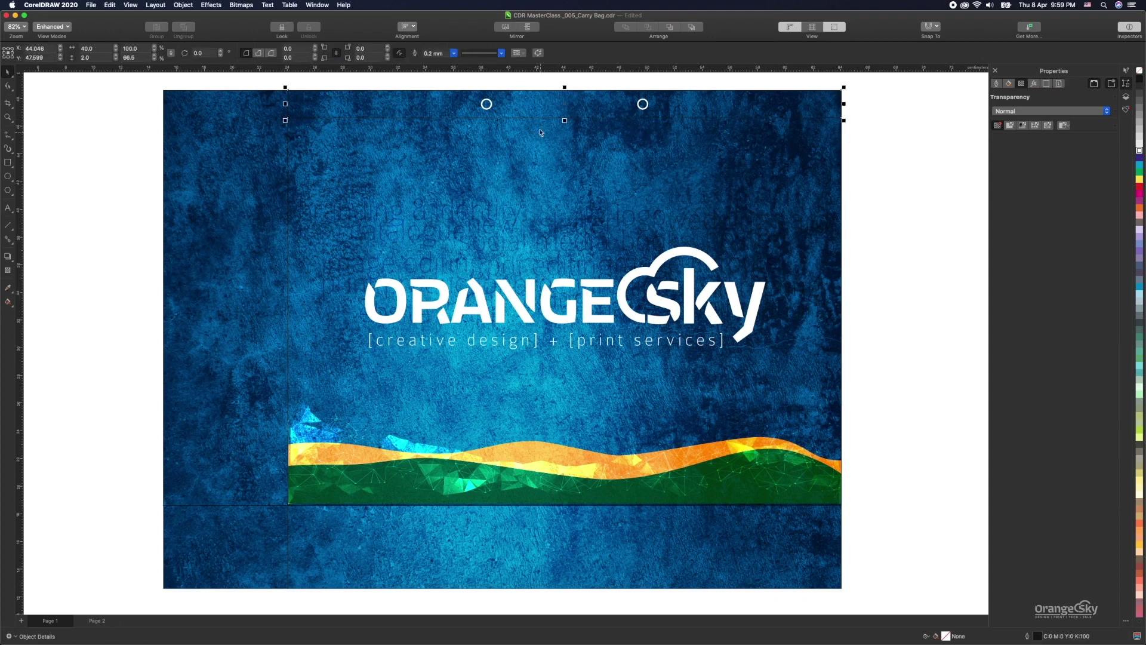
{"action": "left_click_drag", "start_coordinate": [565, 121], "coordinate": [565, 79]}
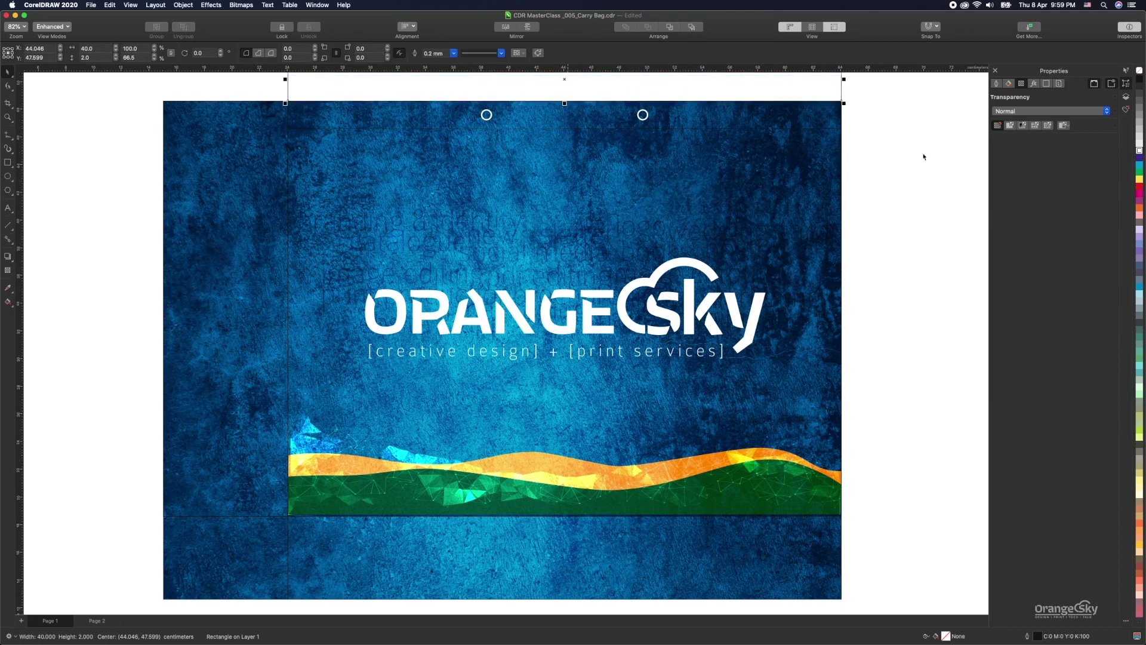
{"action": "key", "text": "h"}
{"action": "left_click_drag", "start_coordinate": [320, 205], "coordinate": [320, 272]}
{"action": "key", "text": "space"}
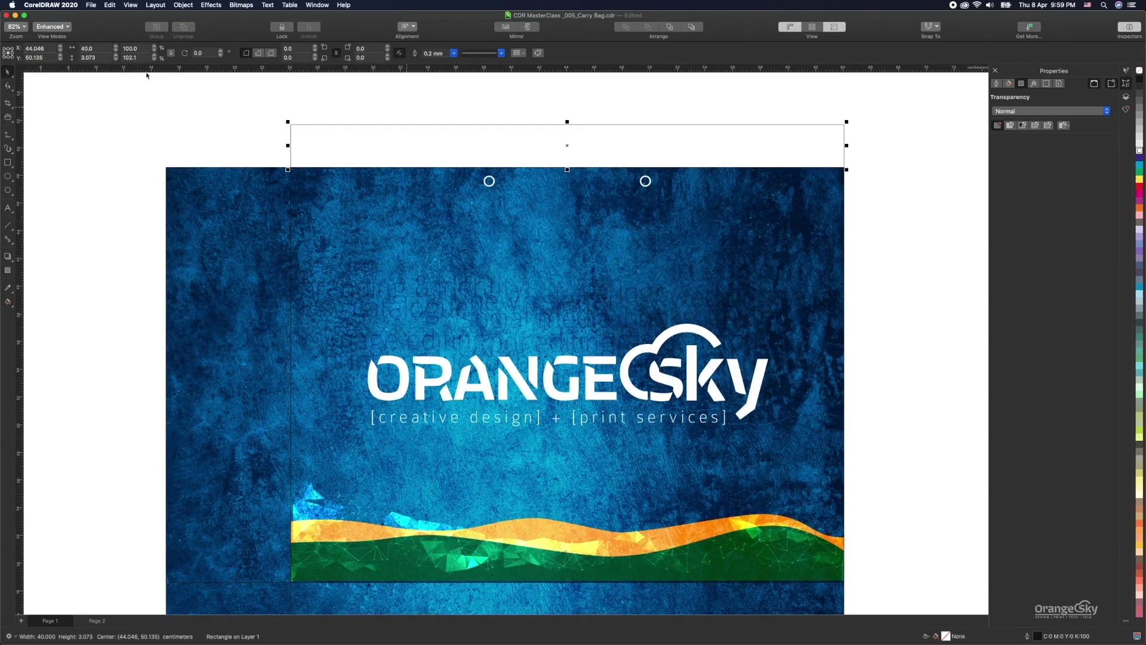
{"action": "left_click", "coordinate": [87, 58]}
{"action": "type", "text": "3"}
{"action": "key", "text": "Return"}
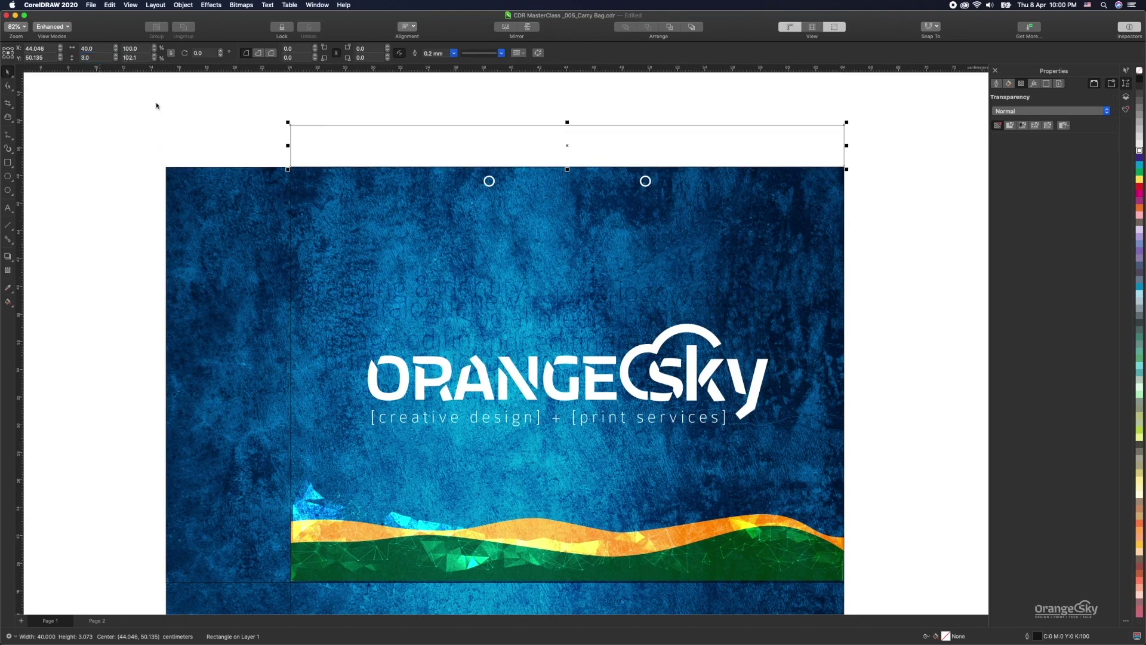
{"action": "left_click", "coordinate": [330, 117]}
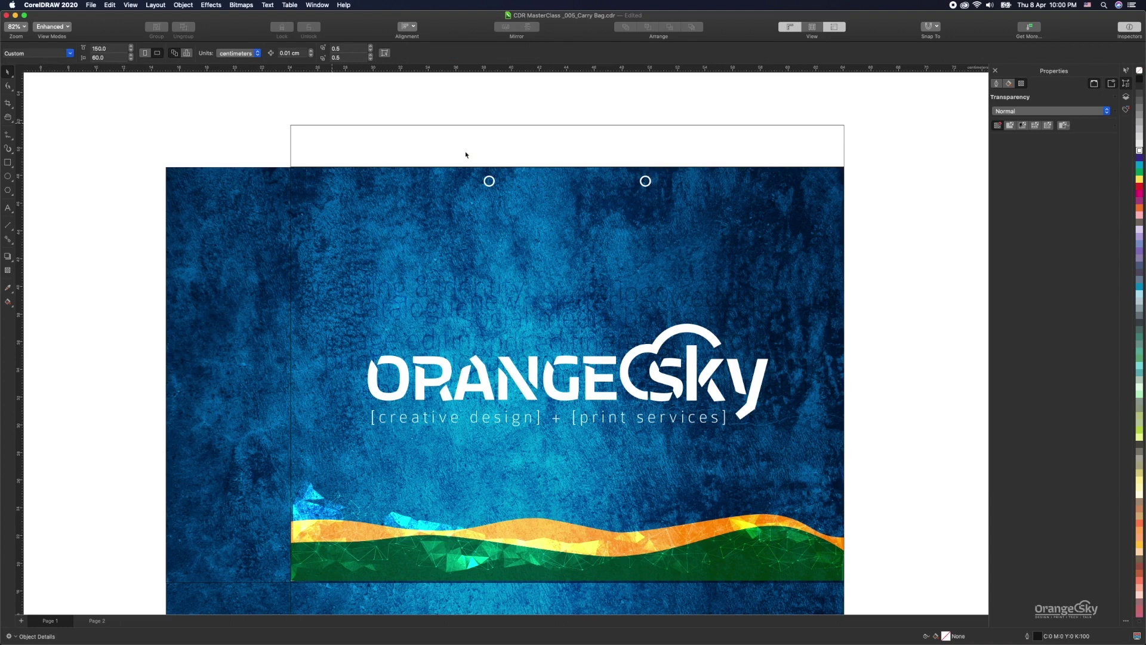
Give the grouped handle-hole circles a red outline and a white fill.
{"action": "left_click_drag", "start_coordinate": [687, 203], "coordinate": [469, 170]}
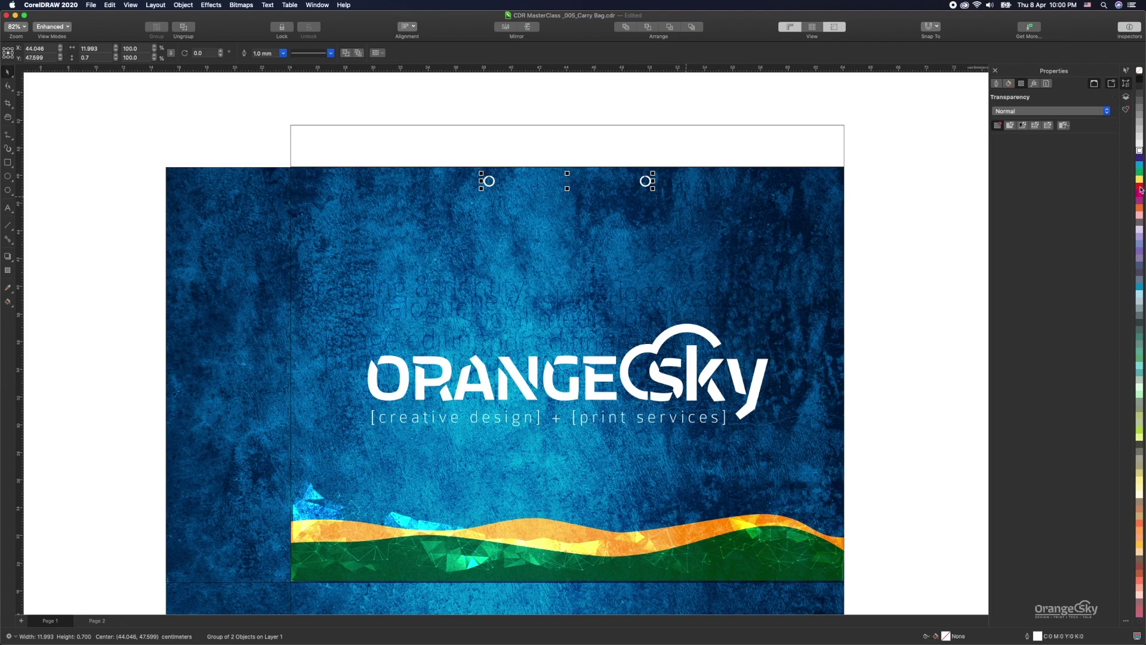
{"action": "right_click", "coordinate": [1141, 188]}
{"action": "left_click", "coordinate": [1118, 217]}
{"action": "left_click", "coordinate": [1140, 152]}
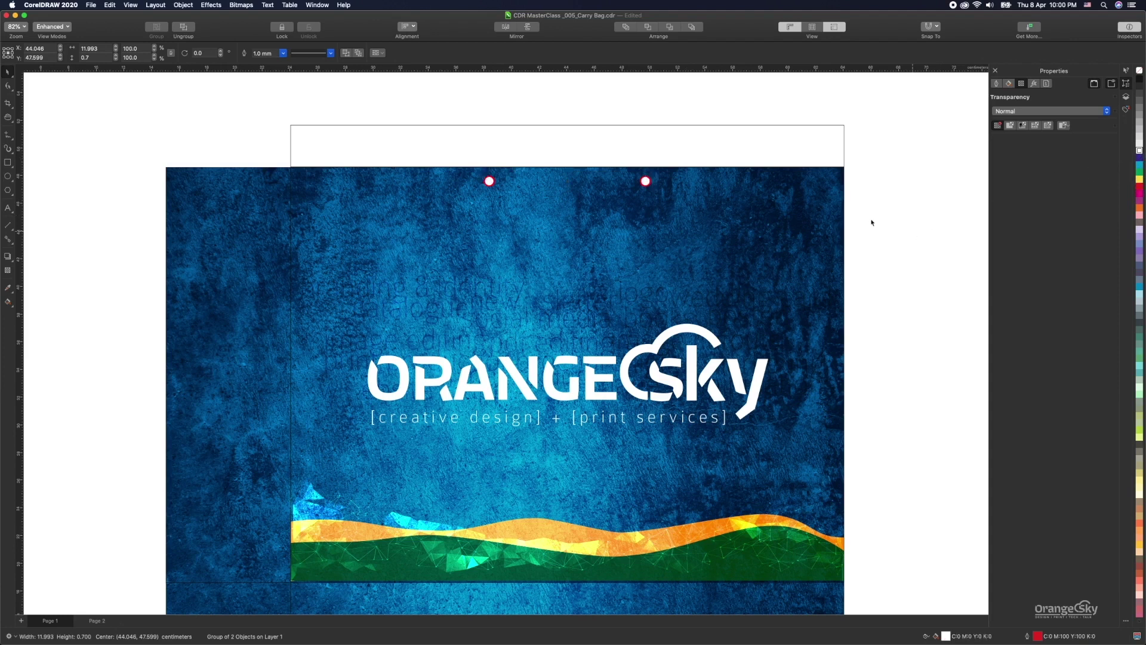
{"action": "left_click", "coordinate": [848, 212]}
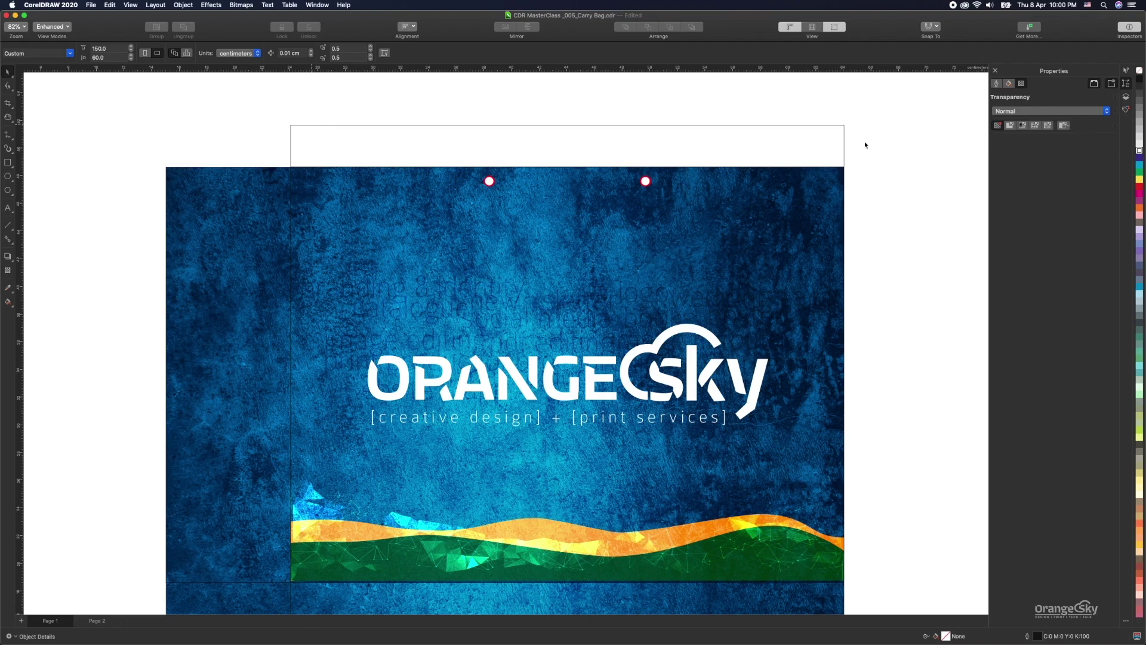
Mirror a copy of the front panel's top flap over the side panel and make it 9 cm wide.
{"action": "left_click", "coordinate": [845, 139]}
{"action": "left_click_drag", "start_coordinate": [847, 146], "coordinate": [164, 146]}
{"action": "left_click", "coordinate": [326, 128], "text": "shift"}
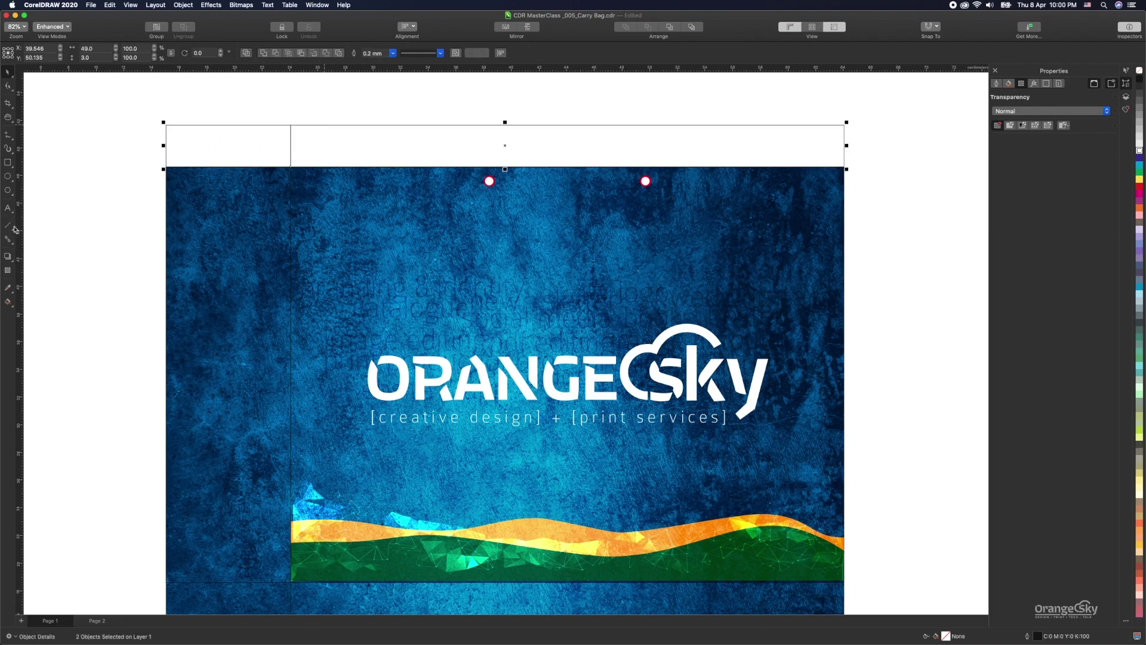
Fill both top flaps with the dark blue sampled from the upper edge of the front panel artwork.
{"action": "left_click", "coordinate": [9, 288]}
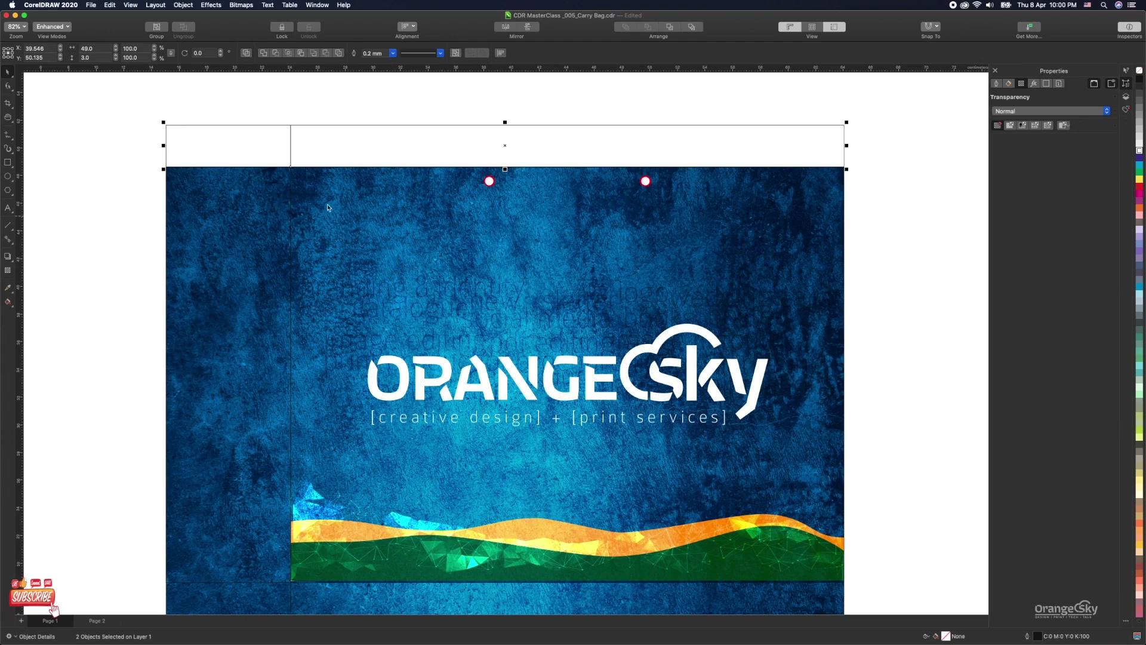
{"action": "left_click", "coordinate": [305, 170]}
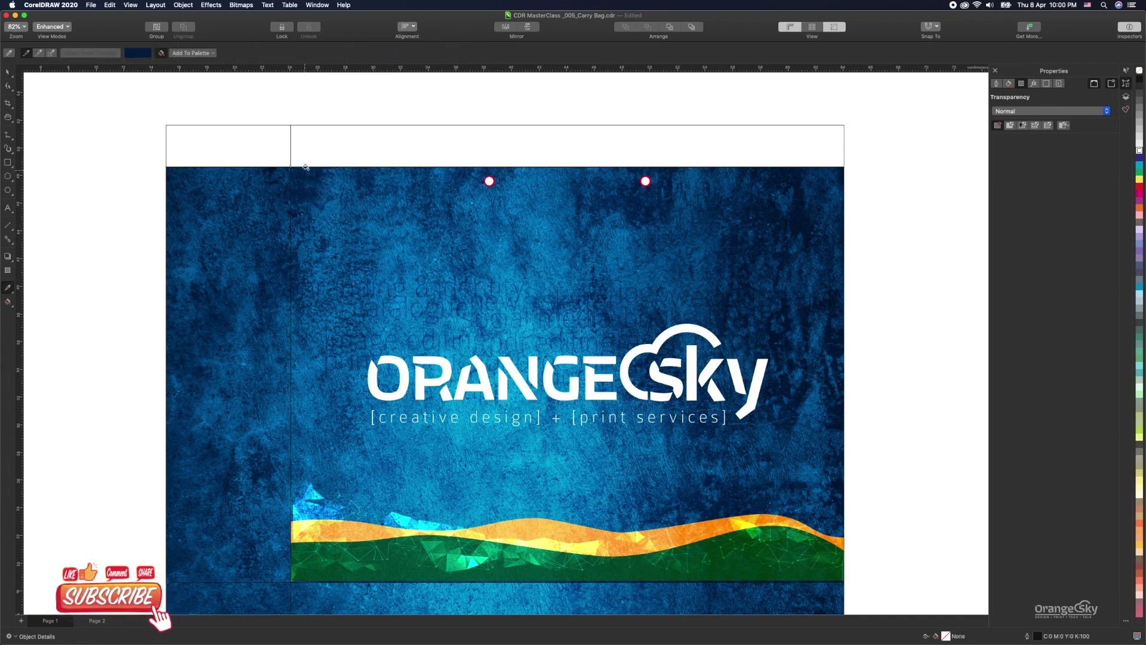
{"action": "left_click", "coordinate": [303, 135]}
{"action": "left_click", "coordinate": [266, 135]}
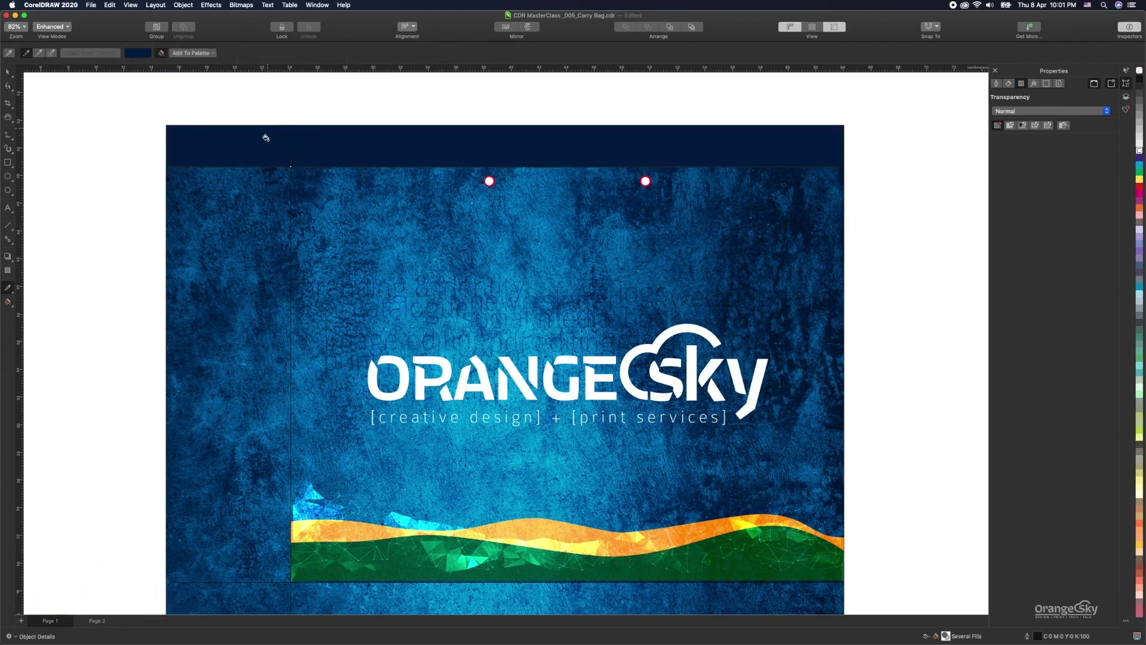
{"action": "key", "text": "space"}
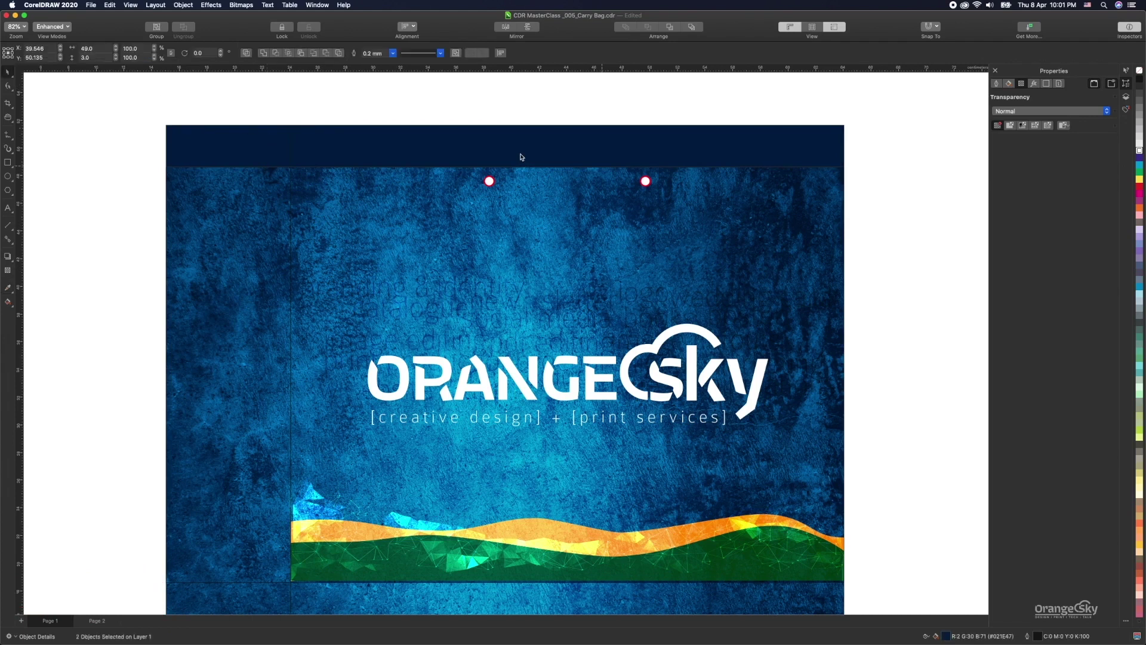
Remove the outline from both top flaps.
{"action": "left_click", "coordinate": [257, 145]}
{"action": "left_click", "coordinate": [460, 160]}
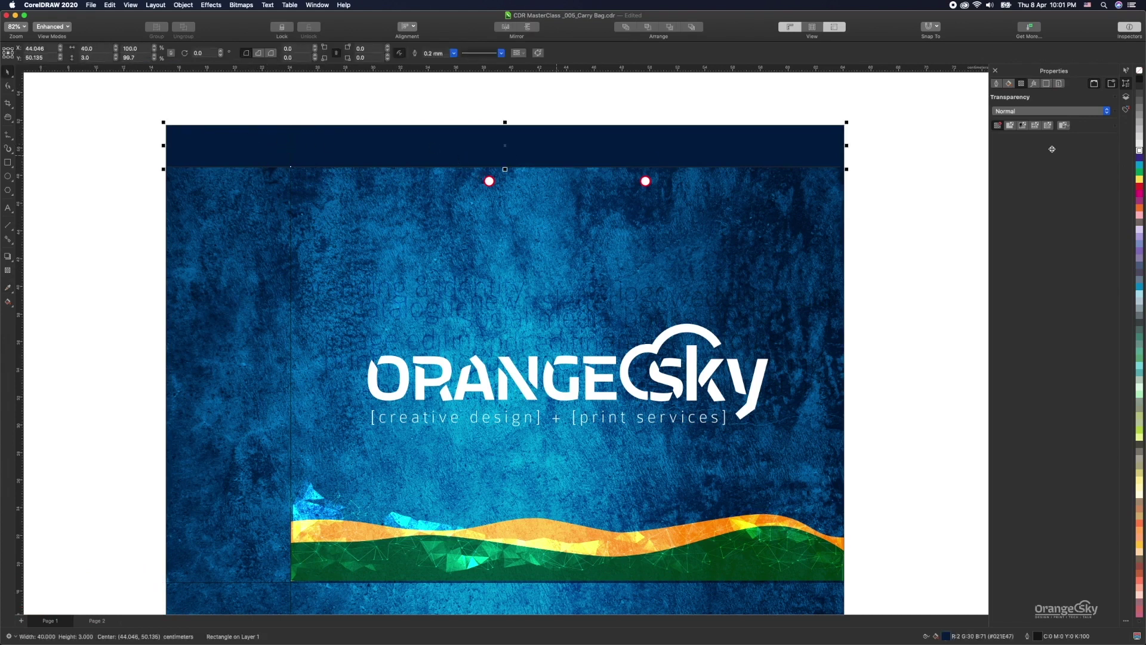
{"action": "right_click", "coordinate": [1140, 72]}
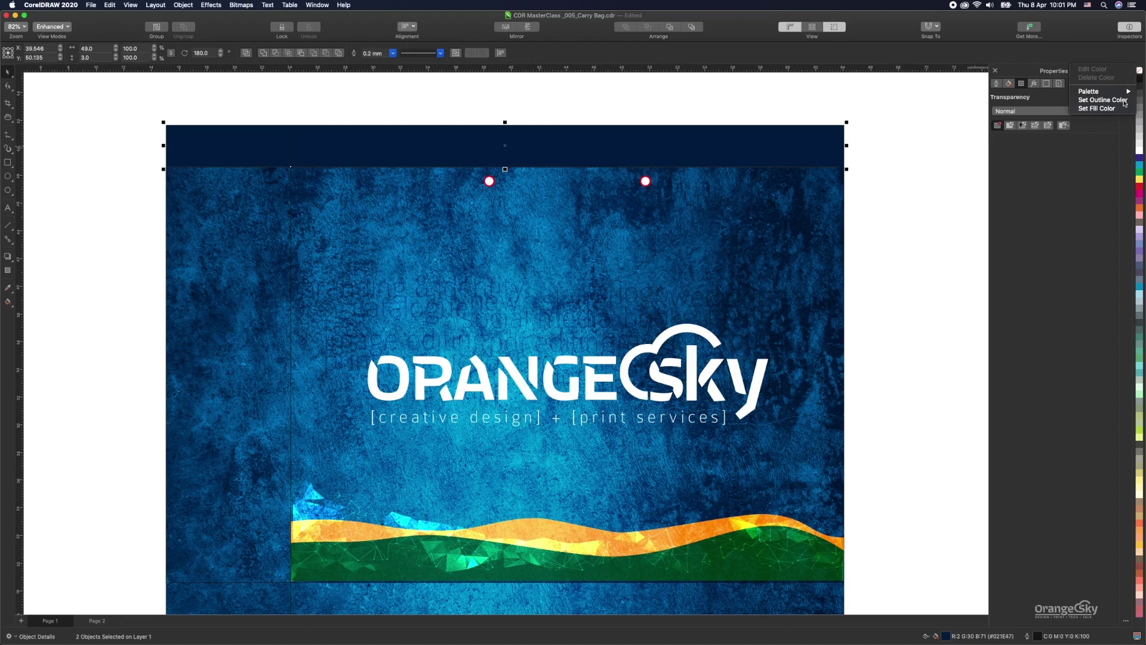
{"action": "left_click", "coordinate": [1125, 99]}
Stretch both flaps downward to about 3.4 cm high and send them to the back of the page.
{"action": "left_click", "coordinate": [257, 157]}
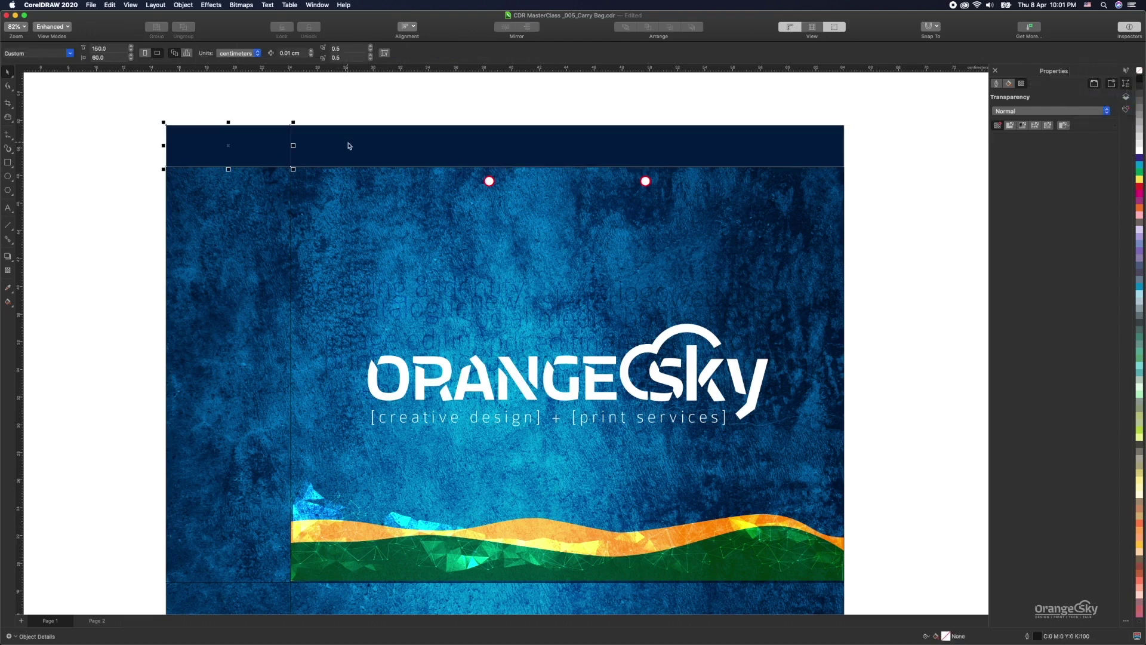
{"action": "left_click", "coordinate": [505, 167], "text": "shift"}
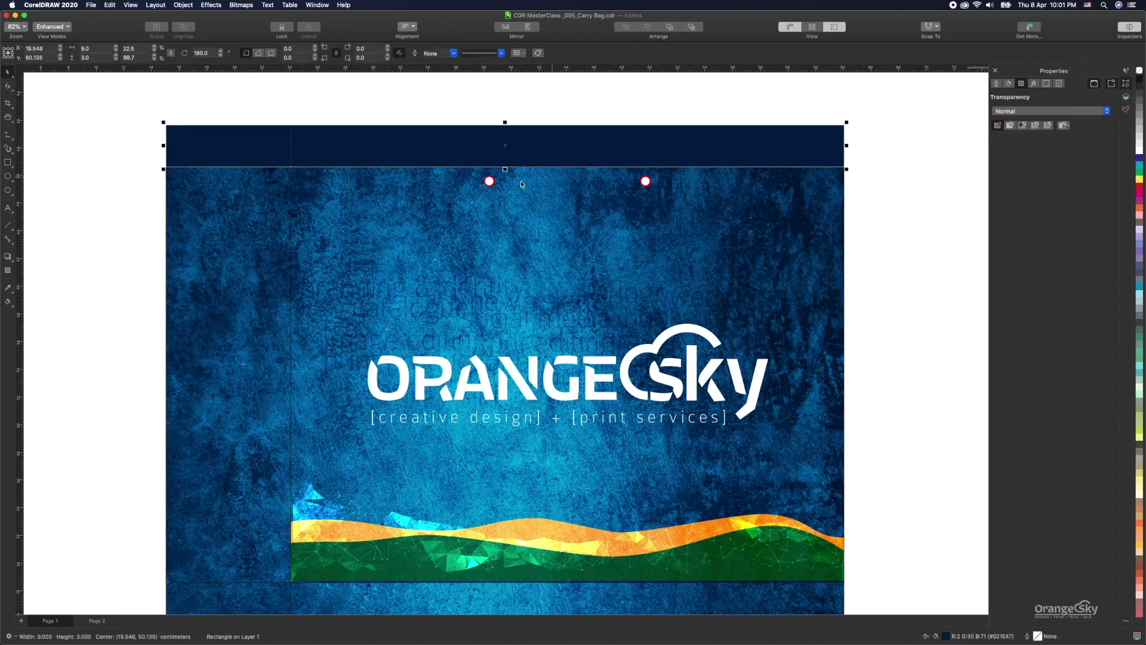
{"action": "left_click_drag", "start_coordinate": [505, 169], "coordinate": [505, 172]}
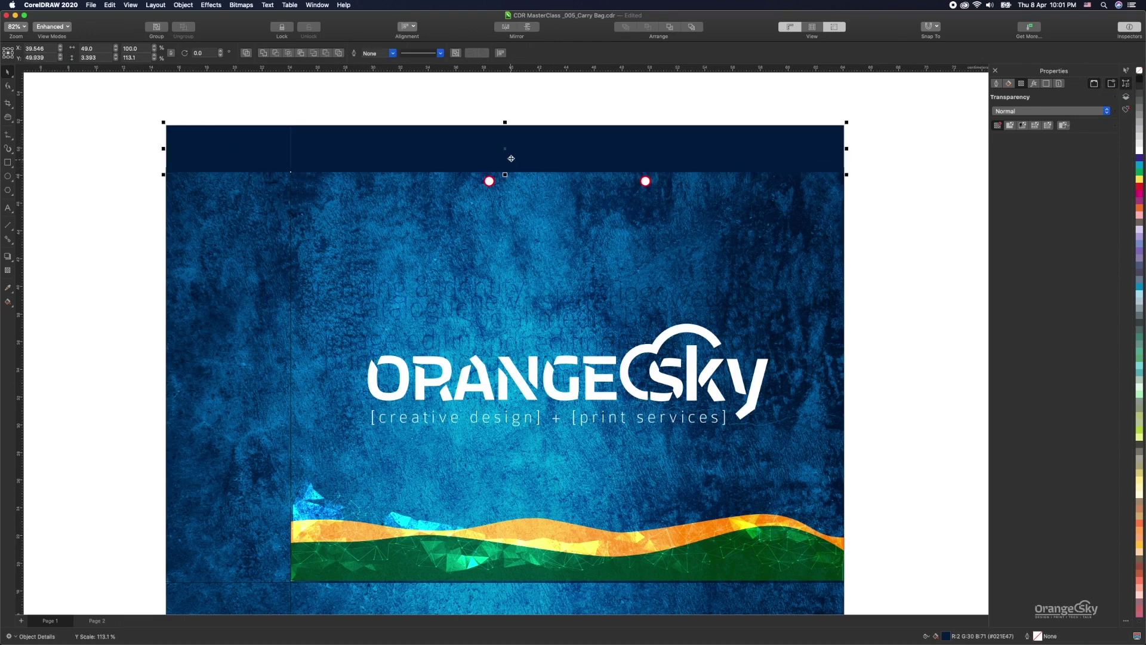
{"action": "right_click", "coordinate": [508, 156]}
{"action": "mouse_move", "coordinate": [577, 233]}
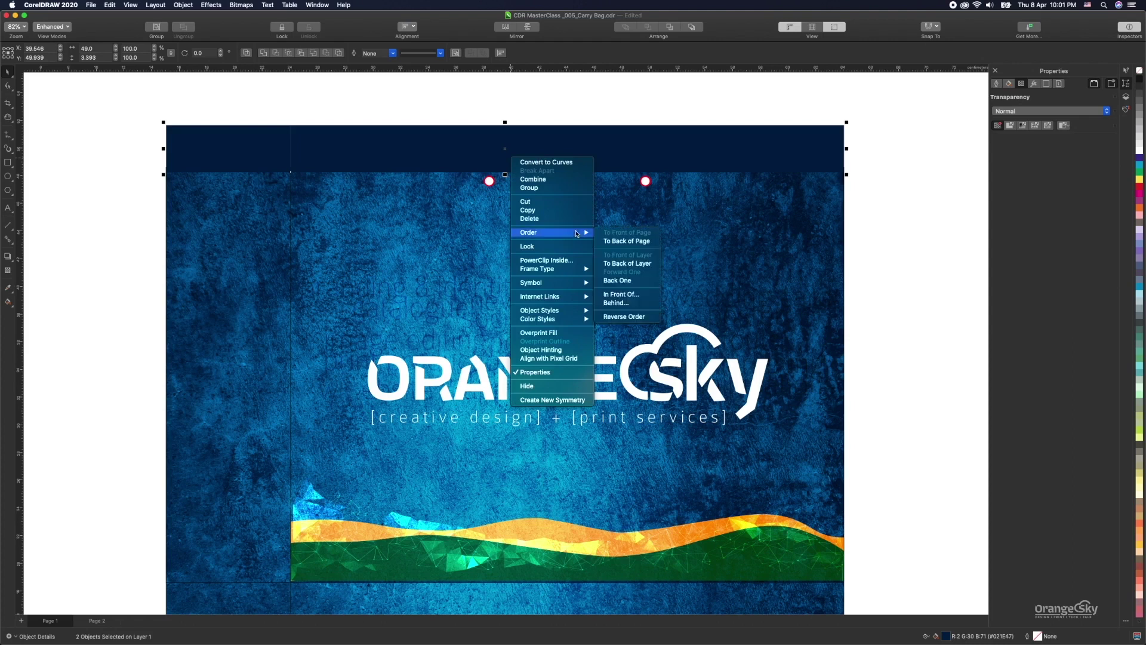
{"action": "left_click", "coordinate": [633, 242]}
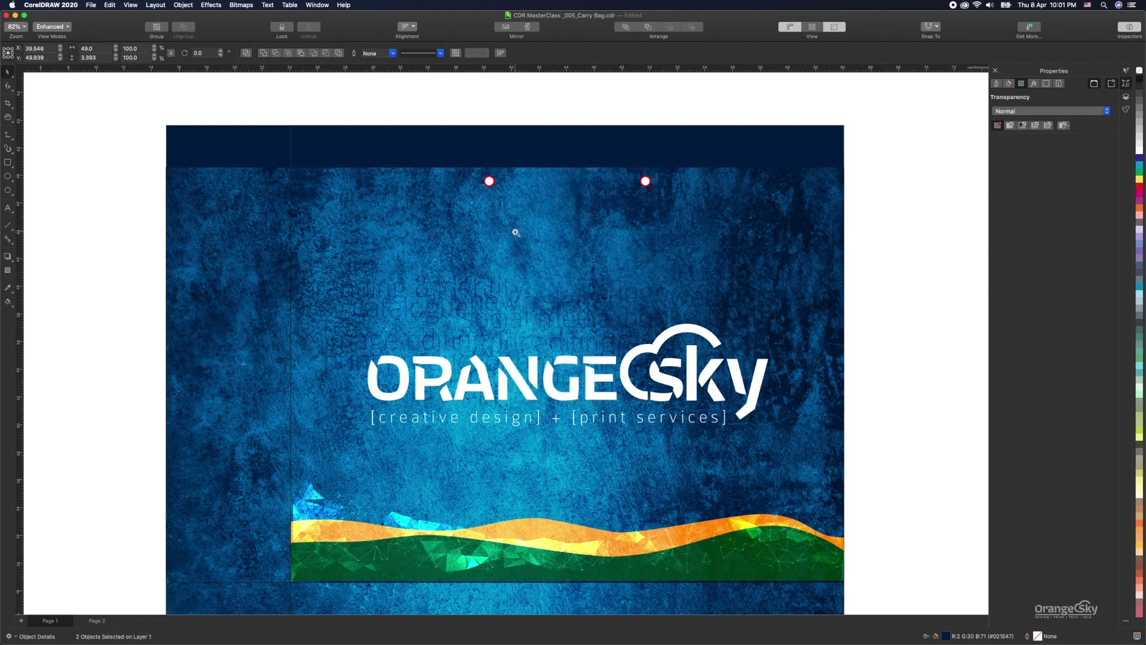
Draw a straight horizontal line about 11.3 cm long joining the two handle holes.
{"action": "key", "text": "shift+F4"}
{"action": "left_click_drag", "start_coordinate": [184, 223], "coordinate": [461, 446]}
{"action": "key", "text": "space"}
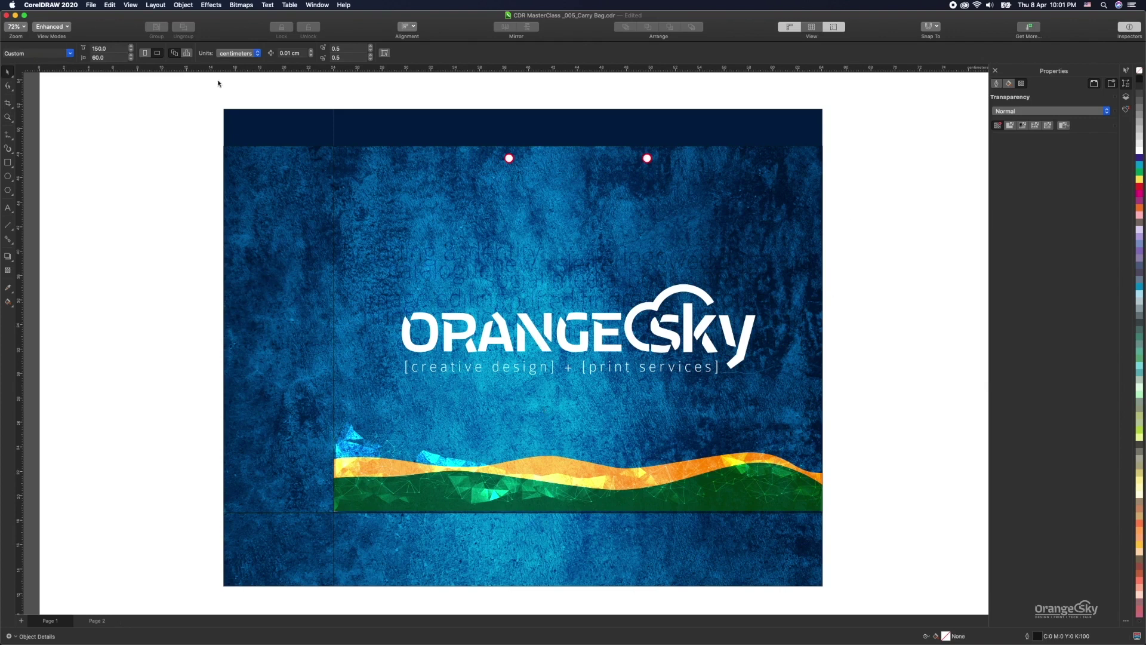
{"action": "left_click", "coordinate": [8, 148]}
{"action": "mouse_move", "coordinate": [508, 158]}
{"action": "left_mouse_down"}
{"action": "mouse_move", "coordinate": [624, 133]}
{"action": "mouse_move", "coordinate": [647, 157]}
{"action": "left_mouse_up"}
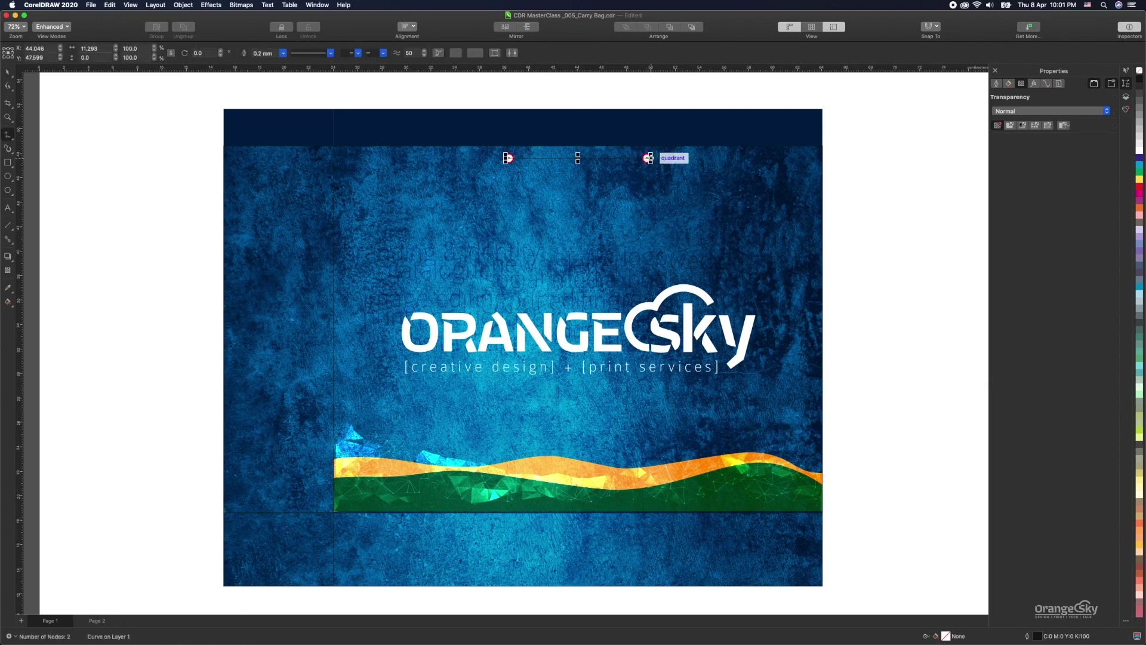
Bend the line between the handle holes upward into a handle arch about 6.9 cm high.
{"action": "left_click", "coordinate": [8, 86]}
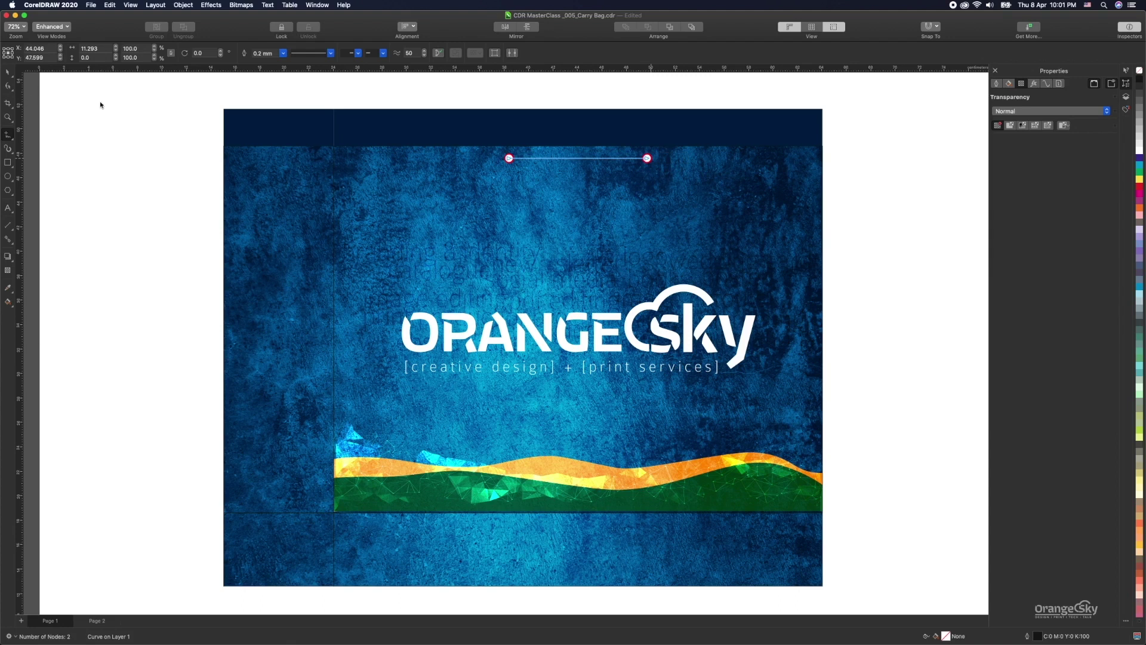
{"action": "left_click_drag", "start_coordinate": [481, 105], "coordinate": [671, 180]}
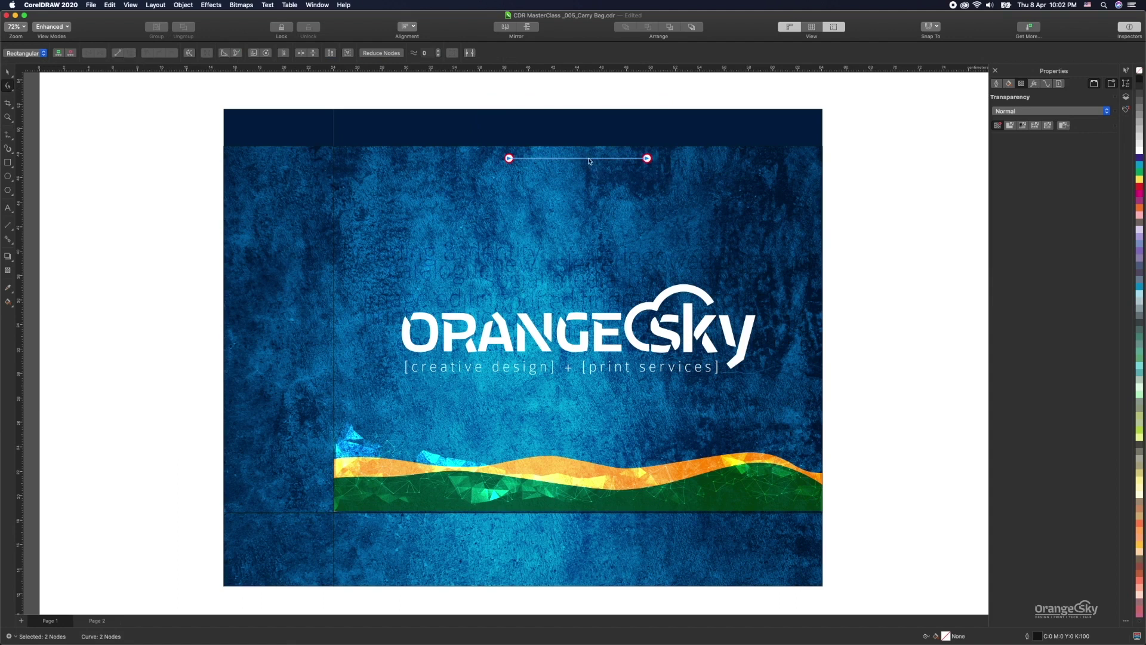
{"action": "left_click_drag", "start_coordinate": [583, 161], "coordinate": [588, 66]}
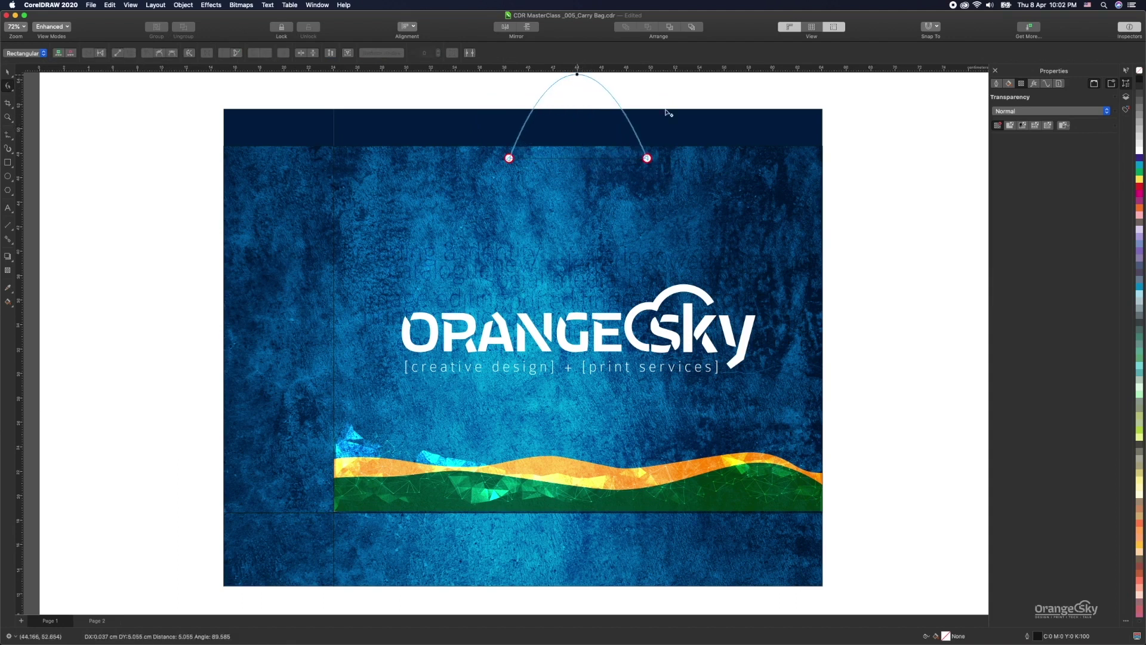
Move the entire bag artwork with its handle toward the middle of the page.
{"action": "key", "text": "z"}
{"action": "key", "text": "shift+F4"}
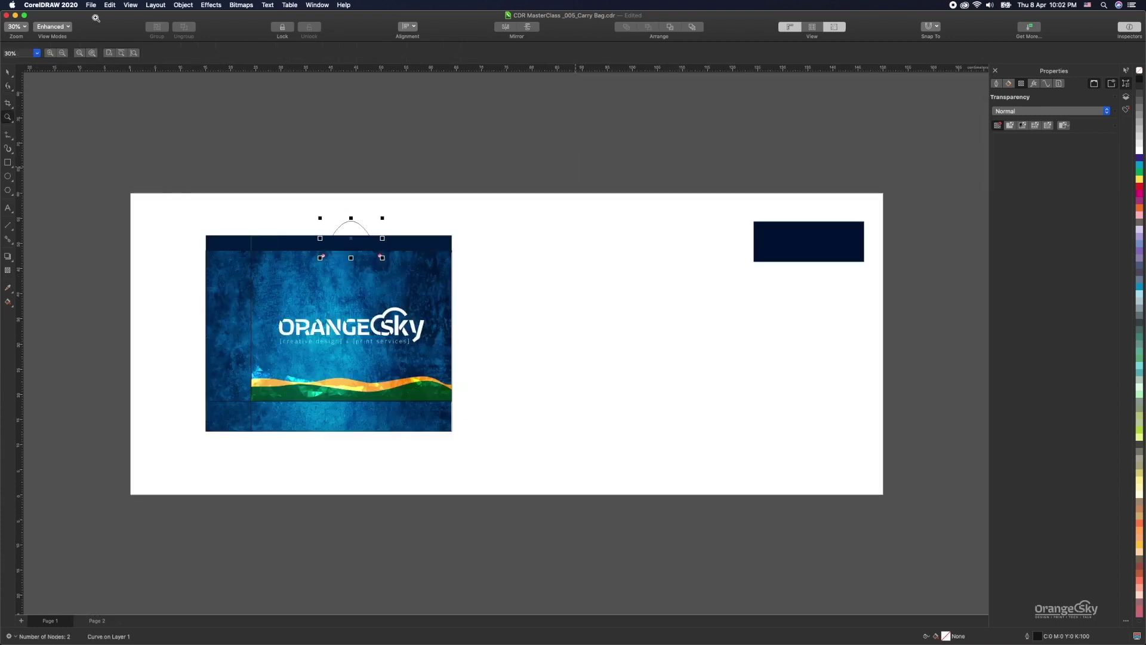
{"action": "left_click", "coordinate": [8, 72]}
{"action": "left_click_drag", "start_coordinate": [183, 193], "coordinate": [481, 466]}
{"action": "left_click_drag", "start_coordinate": [440, 290], "coordinate": [526, 271]}
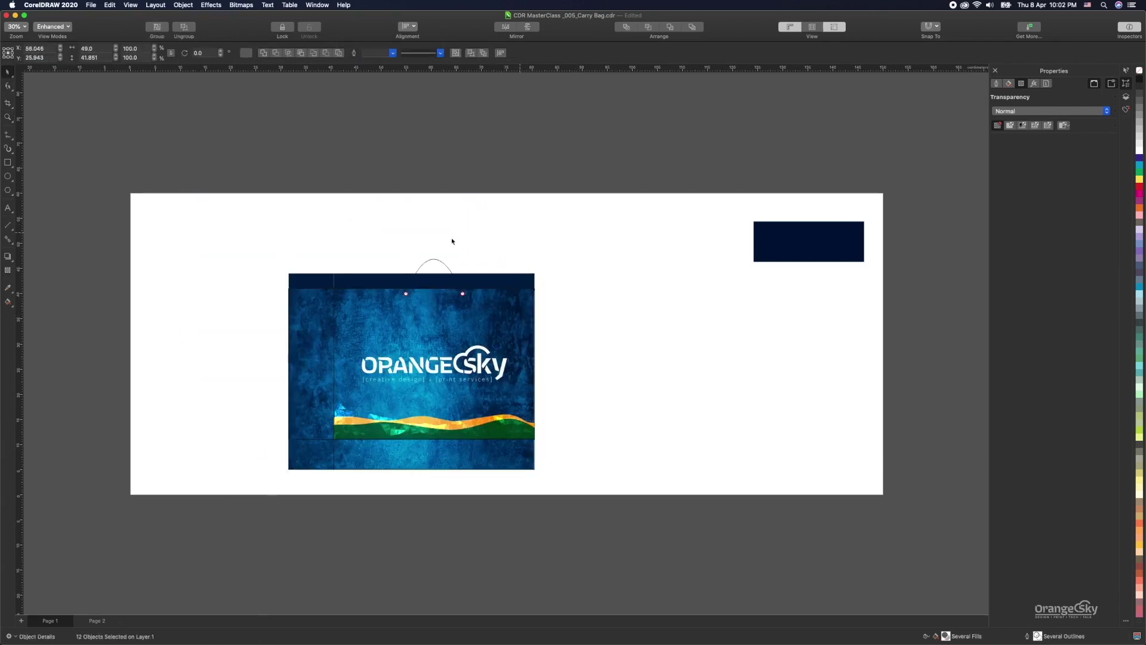
Stretch the handle arch upward to about 11.8 cm high.
{"action": "left_click", "coordinate": [427, 264]}
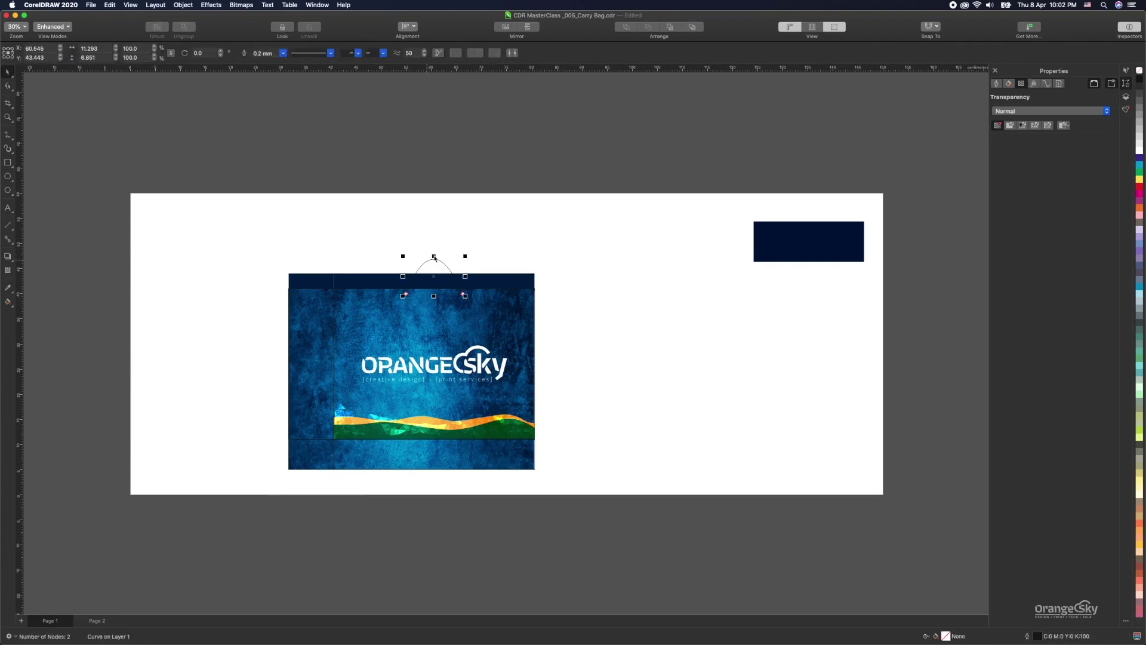
{"action": "left_click_drag", "start_coordinate": [434, 258], "coordinate": [443, 232]}
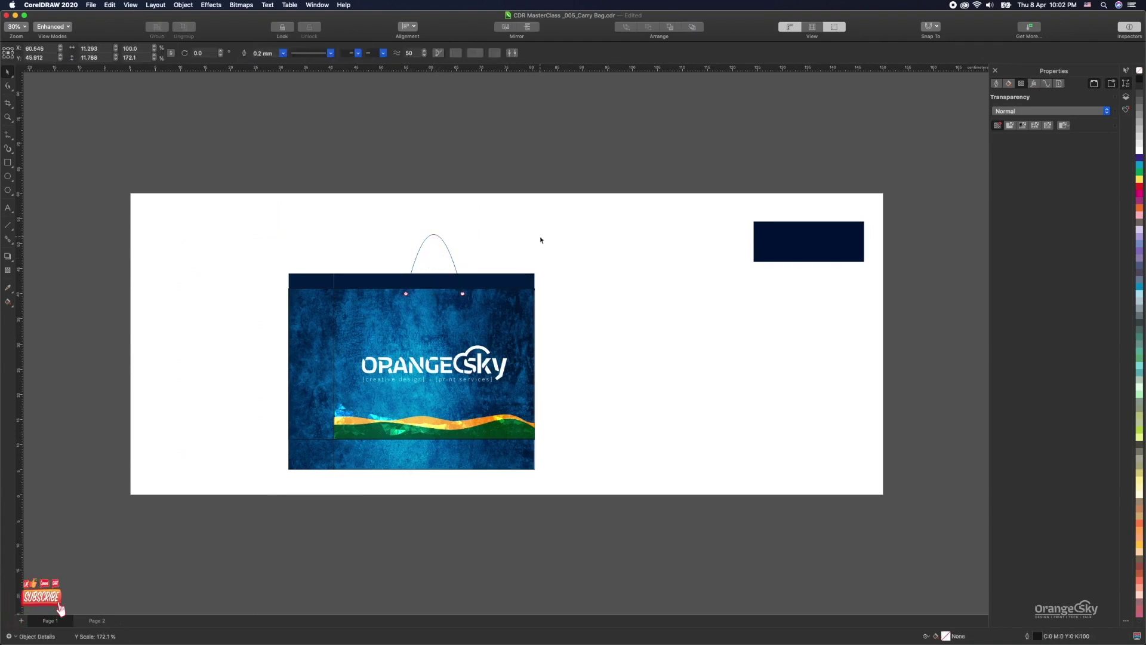
{"action": "left_click", "coordinate": [405, 257]}
Delete the dark blue top flaps above the front and side panels.
{"action": "left_click", "coordinate": [394, 281]}
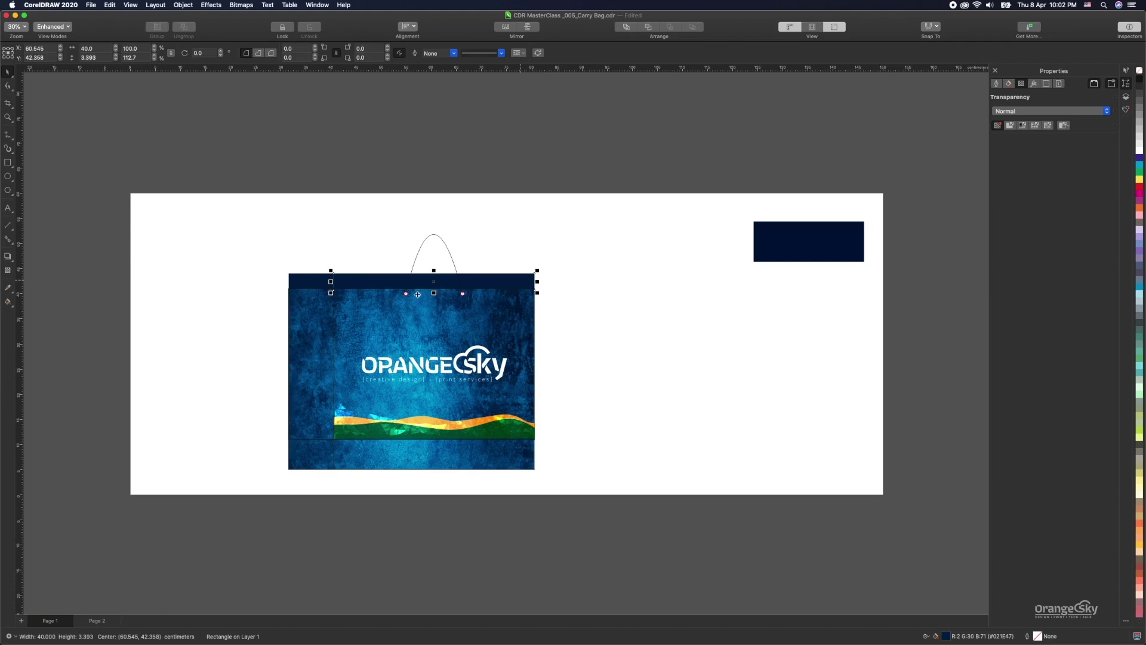
{"action": "key", "text": "ctrl+z"}
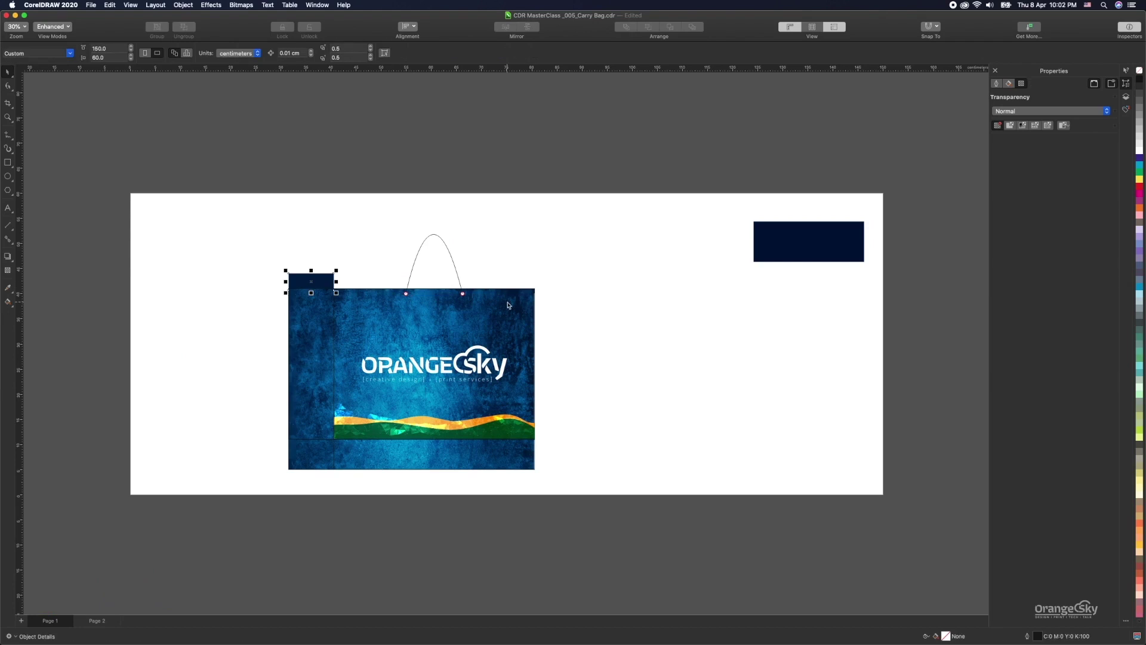
{"action": "key", "text": "ctrl+z"}
{"action": "key", "text": "ctrl+z"}
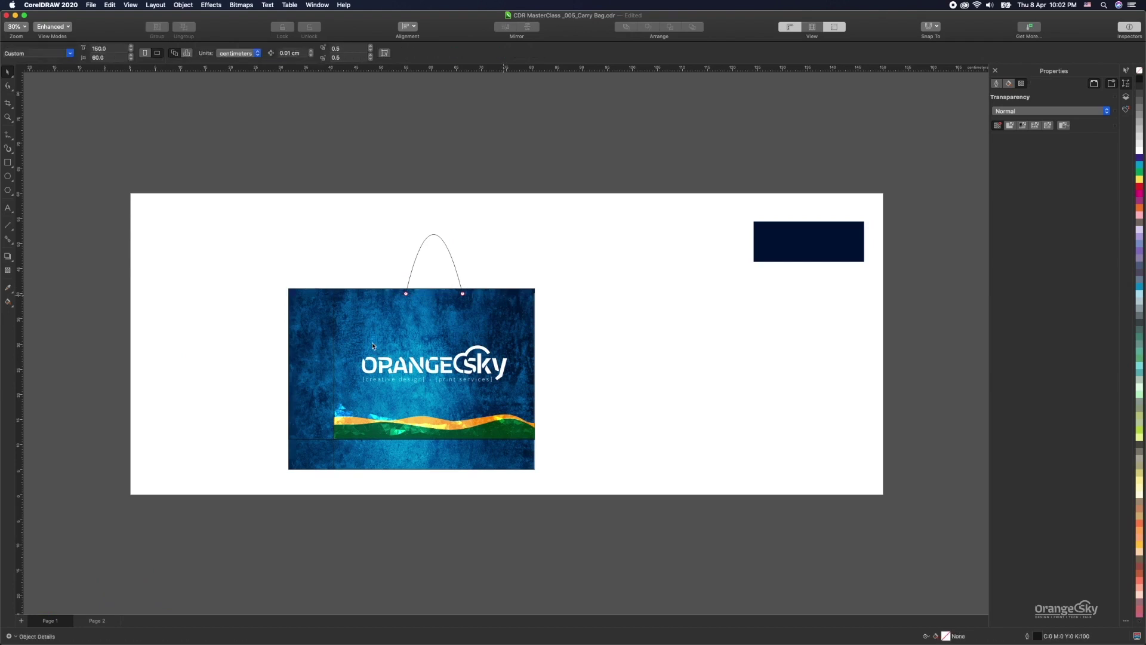
Set the handle arch's outline width to 4 mm.
{"action": "left_click", "coordinate": [416, 263]}
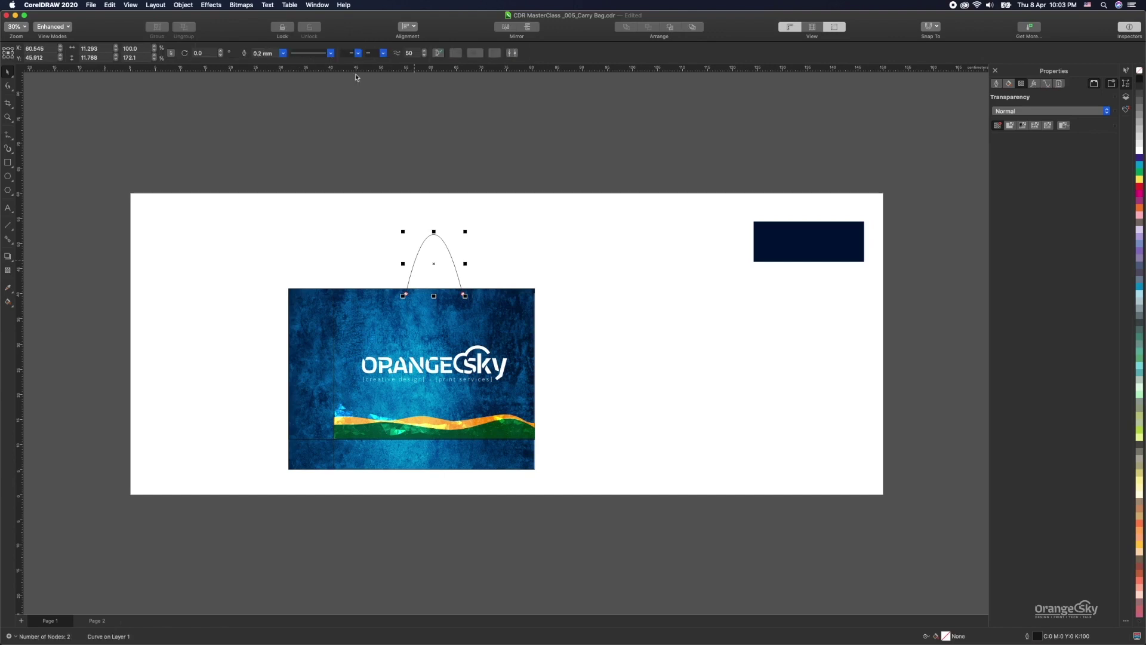
{"action": "left_click", "coordinate": [283, 54]}
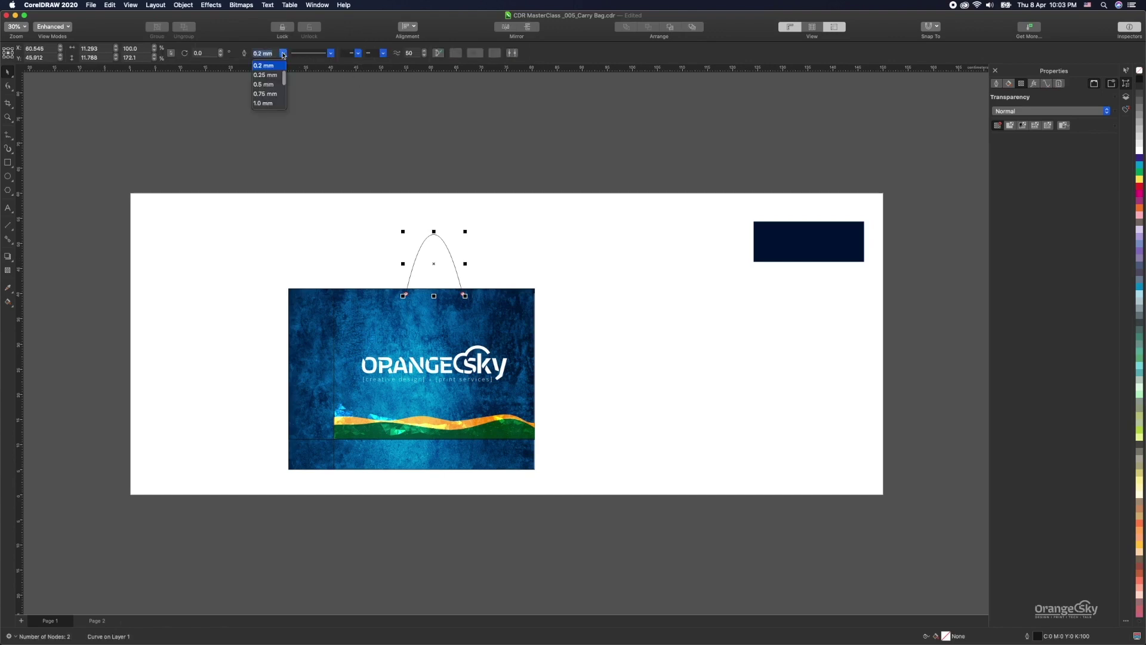
{"action": "left_click", "coordinate": [272, 104]}
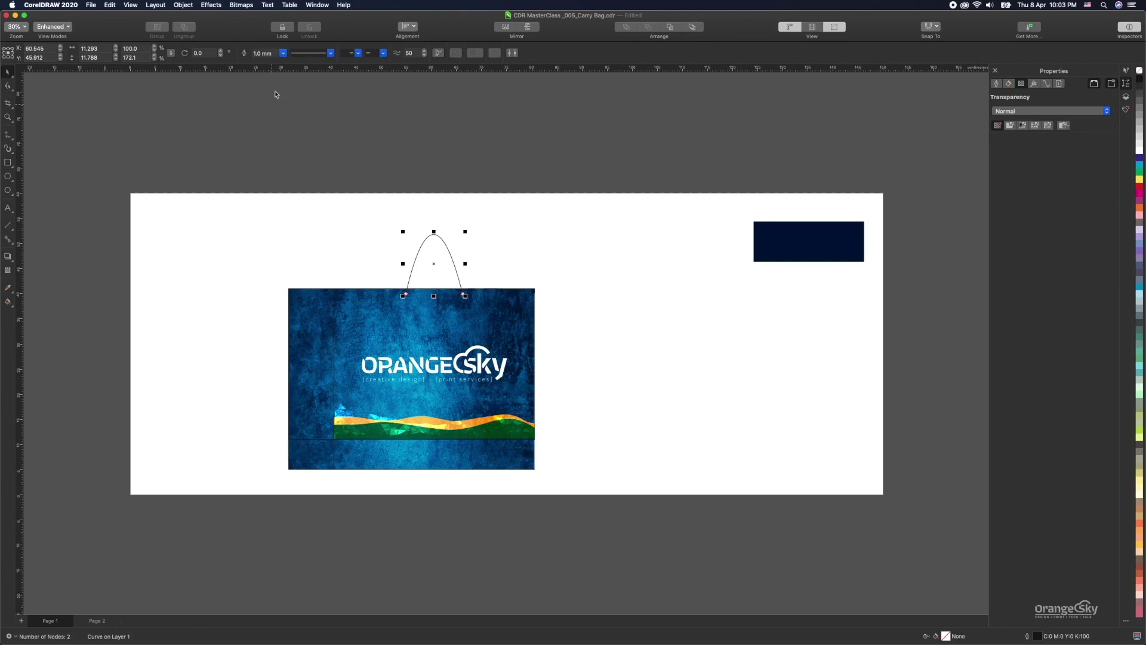
{"action": "triple_click", "coordinate": [275, 53]}
{"action": "type", "text": "4"}
{"action": "key", "text": "Return"}
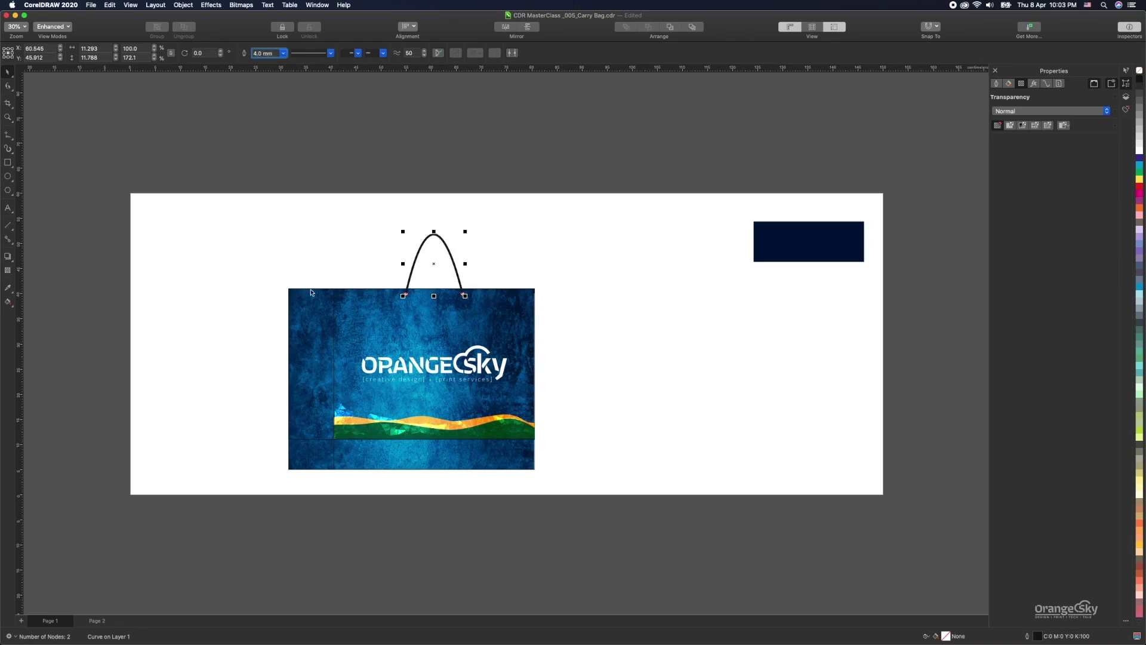
{"action": "left_click_drag", "start_coordinate": [260, 231], "coordinate": [540, 476]}
{"action": "key", "text": "z"}
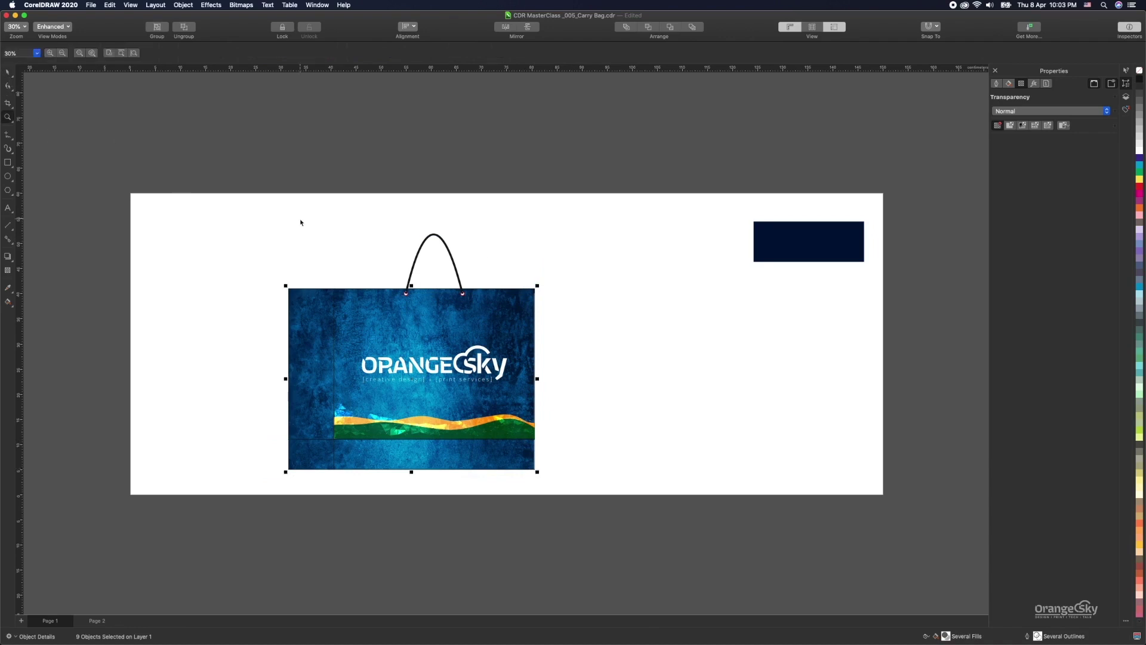
{"action": "key", "text": "space"}
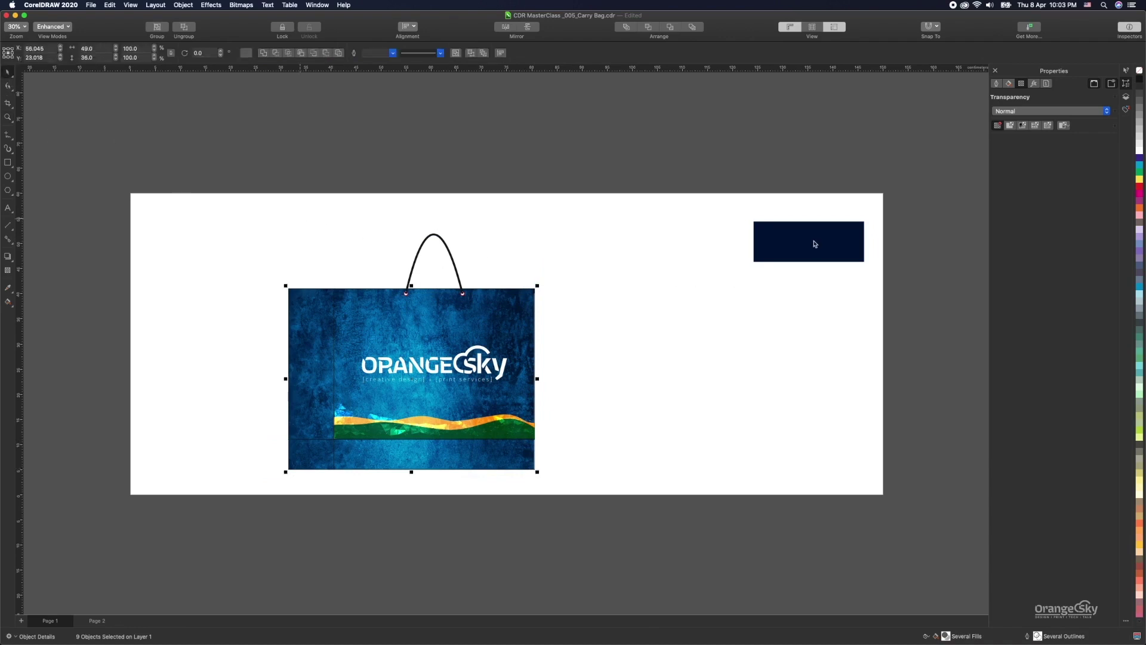
Move the separate dark navy shape down beside the front panel of the bag.
{"action": "left_click_drag", "start_coordinate": [718, 352], "coordinate": [622, 387]}
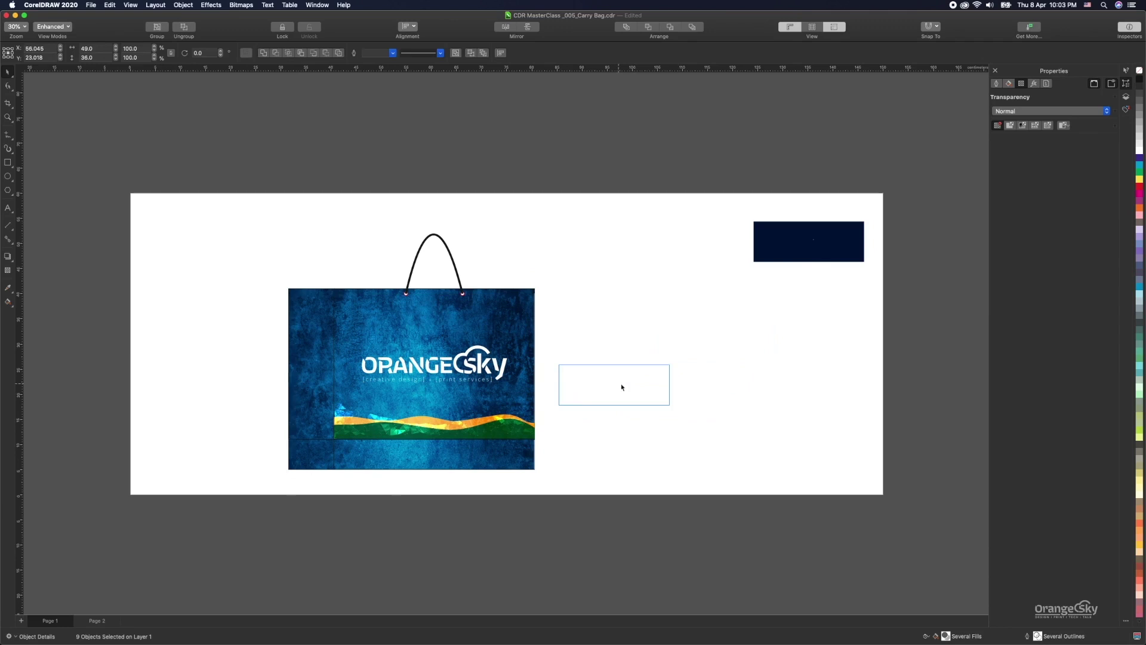
{"action": "left_click_drag", "start_coordinate": [618, 328], "coordinate": [620, 328]}
{"action": "left_click", "coordinate": [621, 308]}
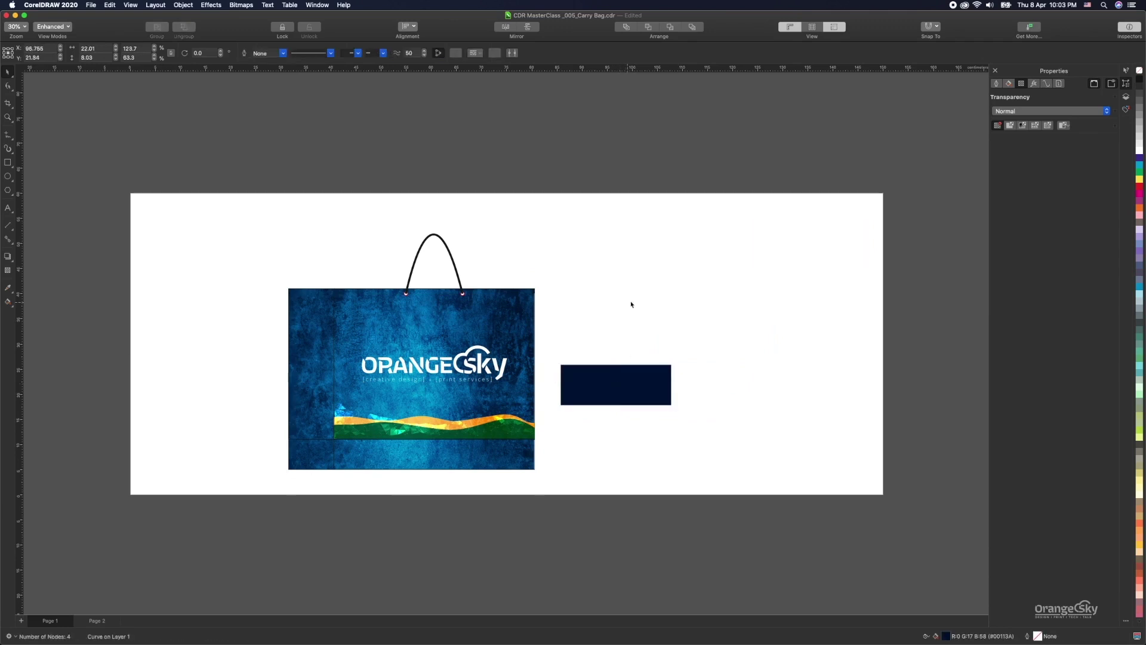
{"action": "left_click", "coordinate": [631, 303]}
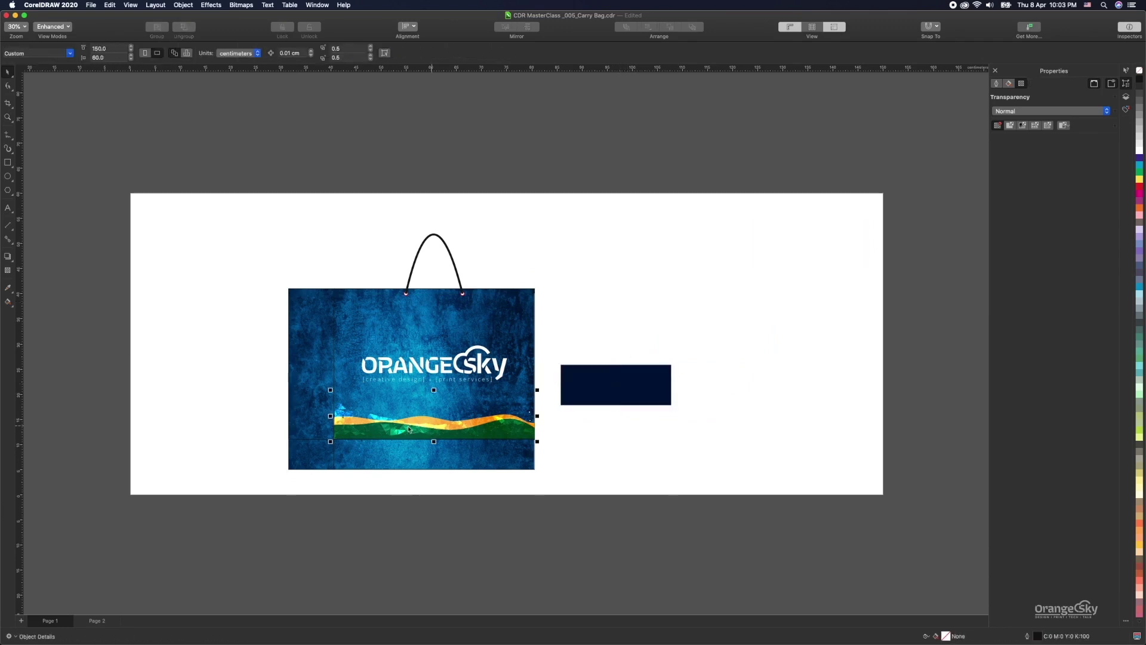
Send the blue texture bitmap covering the bag to the back of the page.
{"action": "left_click", "coordinate": [409, 428]}
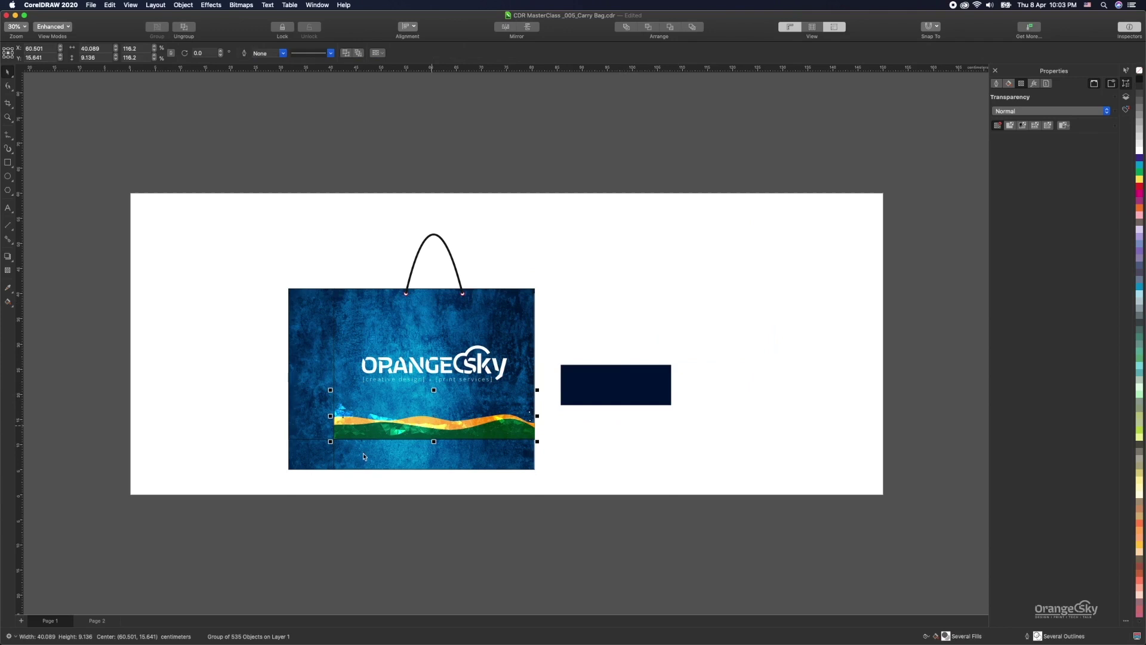
{"action": "left_click", "coordinate": [313, 353]}
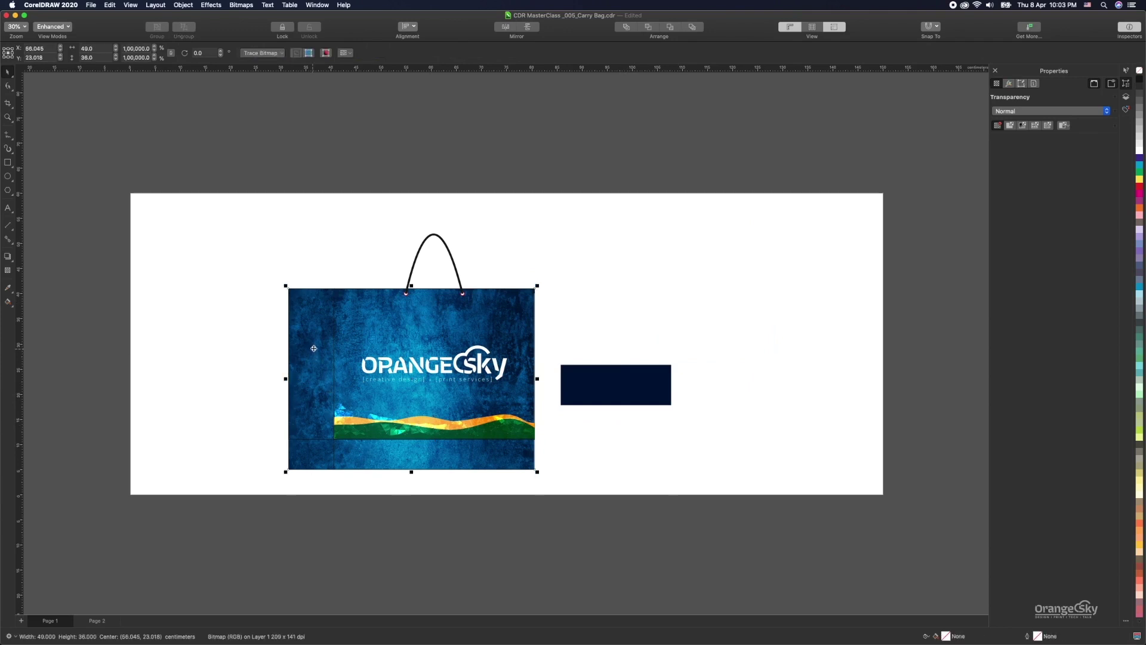
{"action": "left_click", "coordinate": [313, 349]}
{"action": "right_click", "coordinate": [309, 315]}
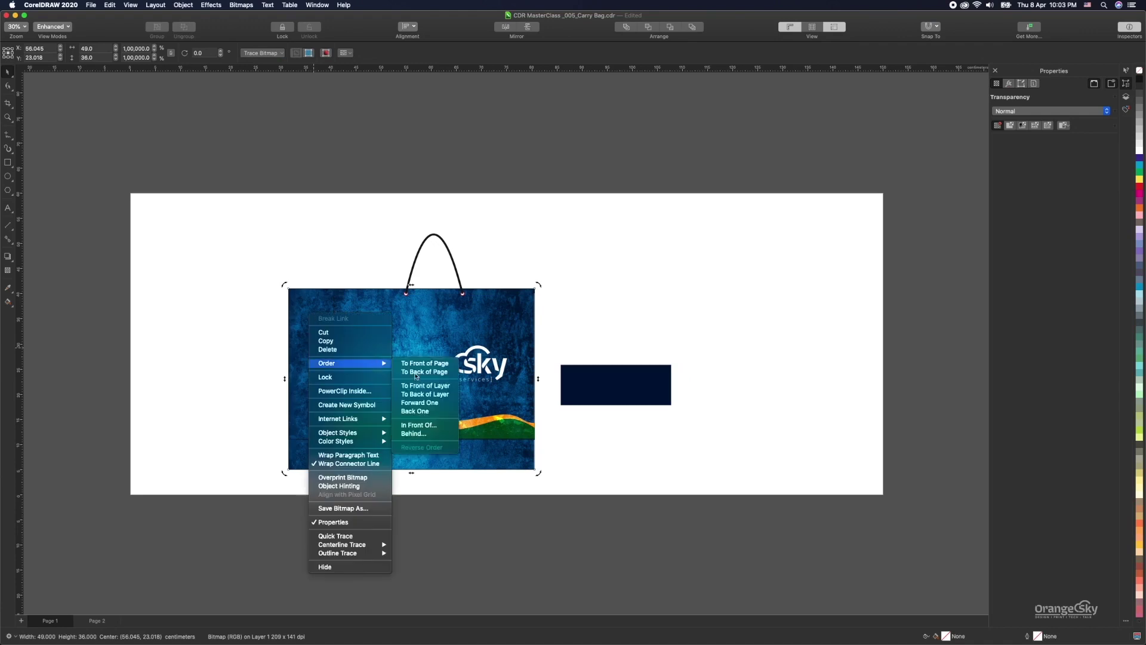
{"action": "left_click", "coordinate": [416, 373]}
{"action": "left_click", "coordinate": [578, 294]}
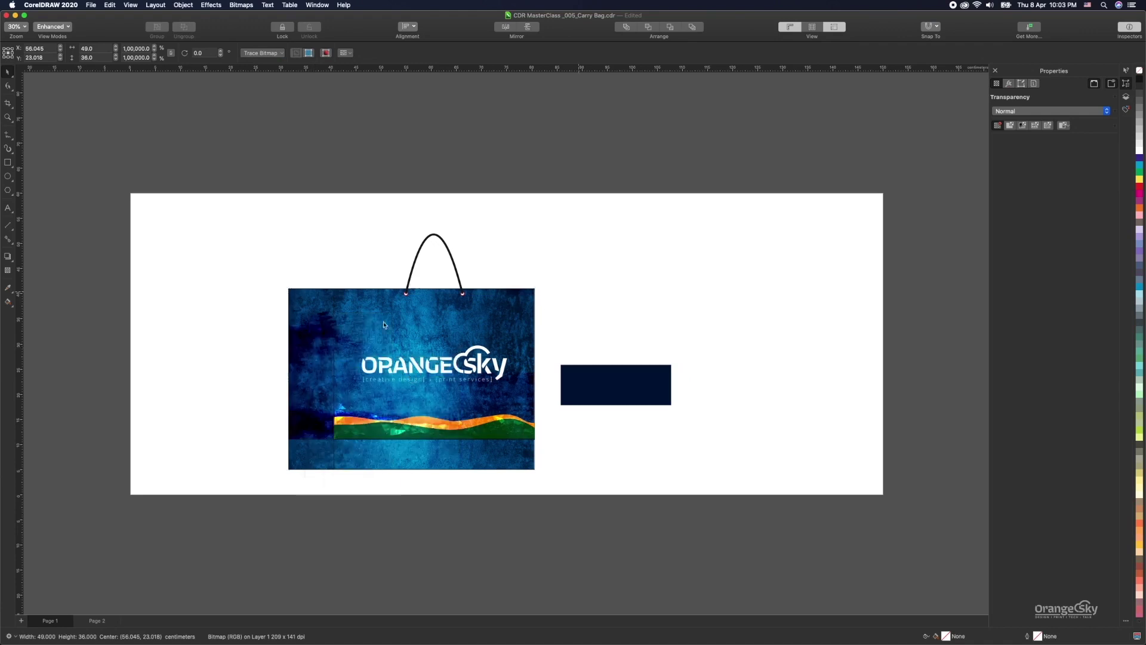
Order the PowerClip rectangle covering the front and side panels in front of the wave artwork.
{"action": "left_click", "coordinate": [321, 344]}
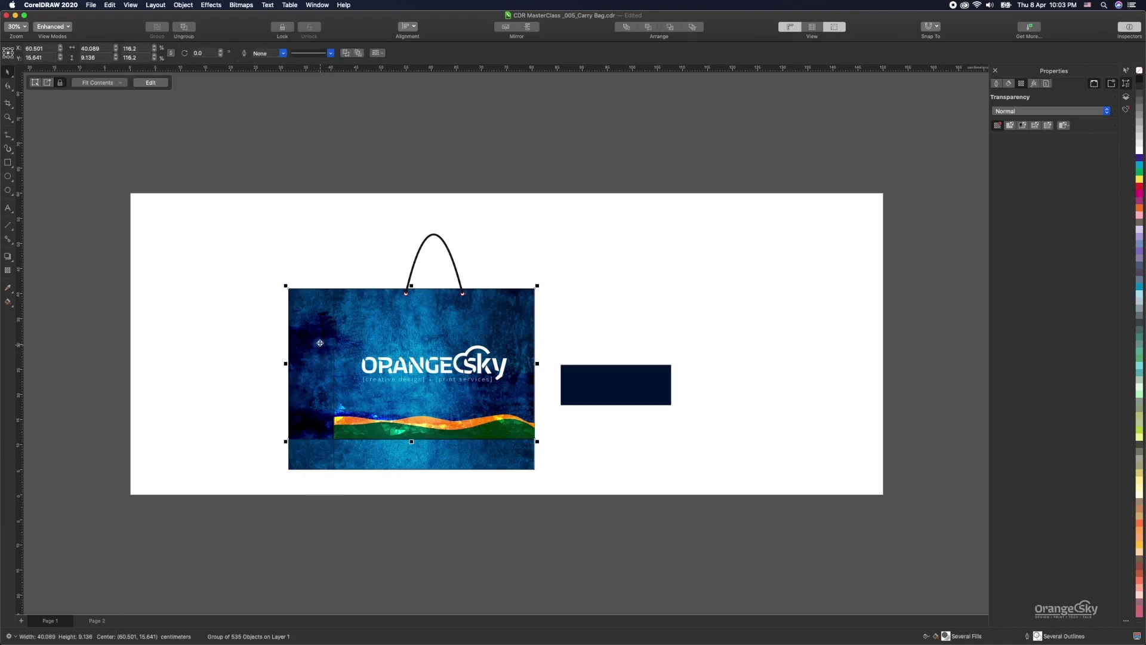
{"action": "right_click", "coordinate": [311, 327]}
{"action": "mouse_move", "coordinate": [389, 390]}
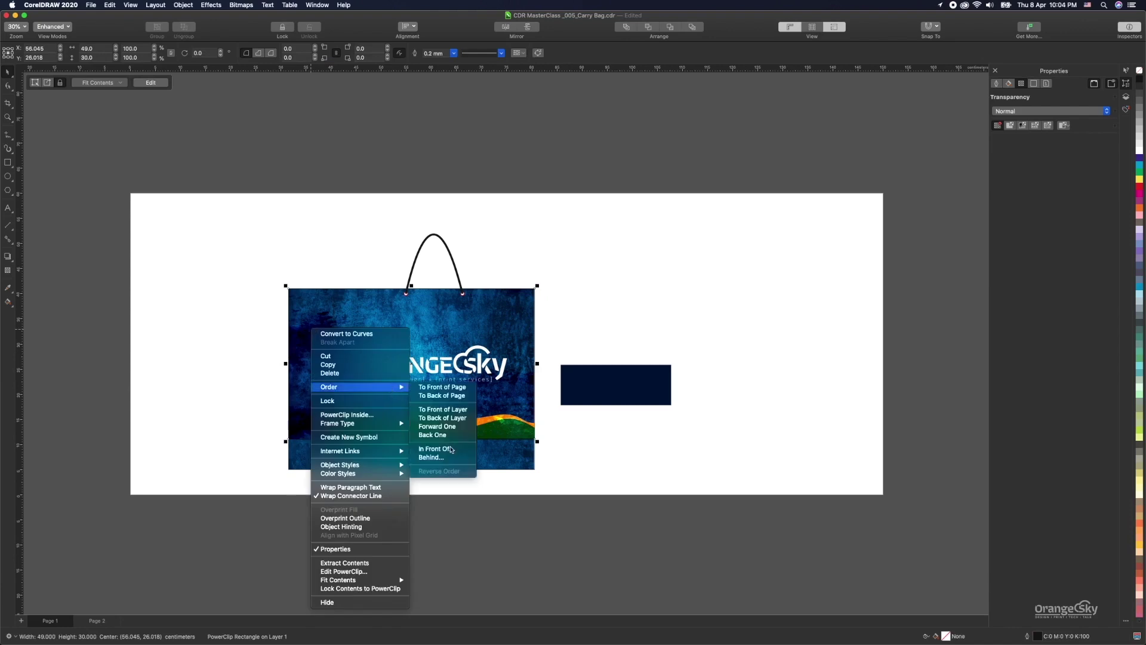
{"action": "left_click", "coordinate": [442, 449]}
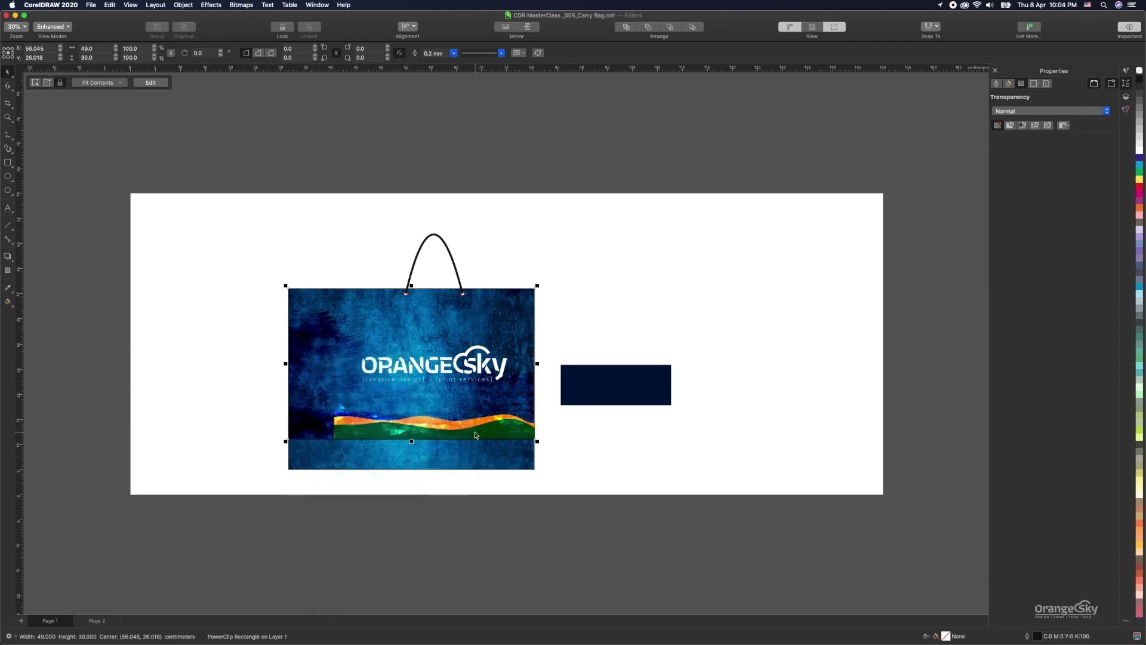
{"action": "left_click", "coordinate": [476, 436]}
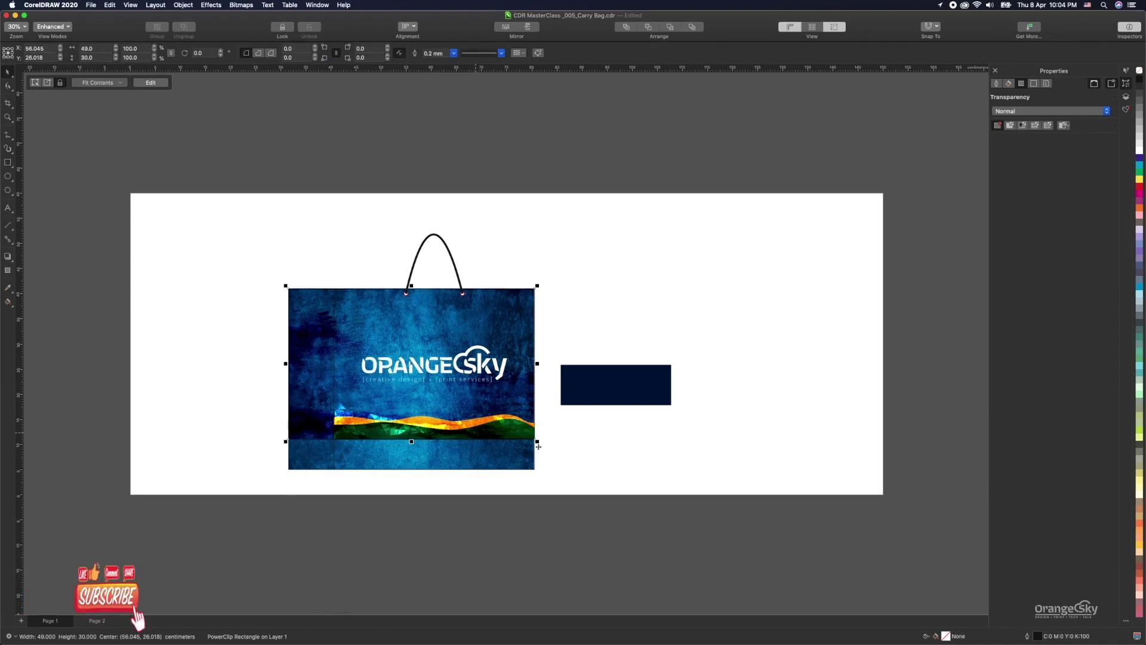
{"action": "left_click", "coordinate": [563, 450]}
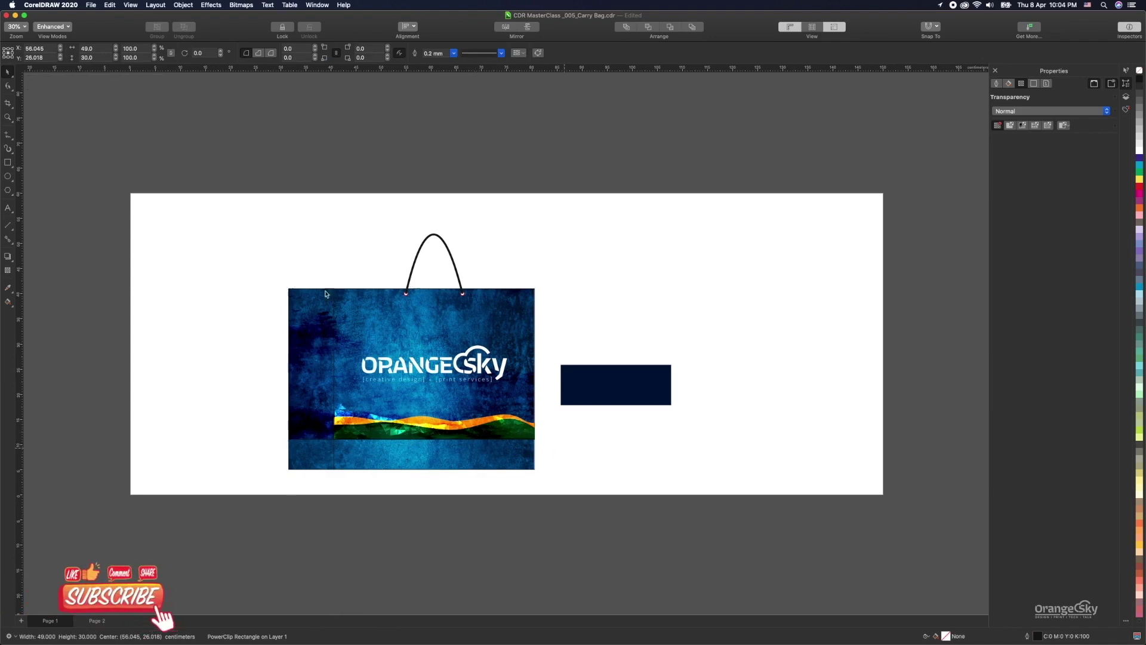
Save the carry bag document.
{"action": "key", "text": "z"}
{"action": "left_click_drag", "start_coordinate": [617, 467], "coordinate": [611, 431]}
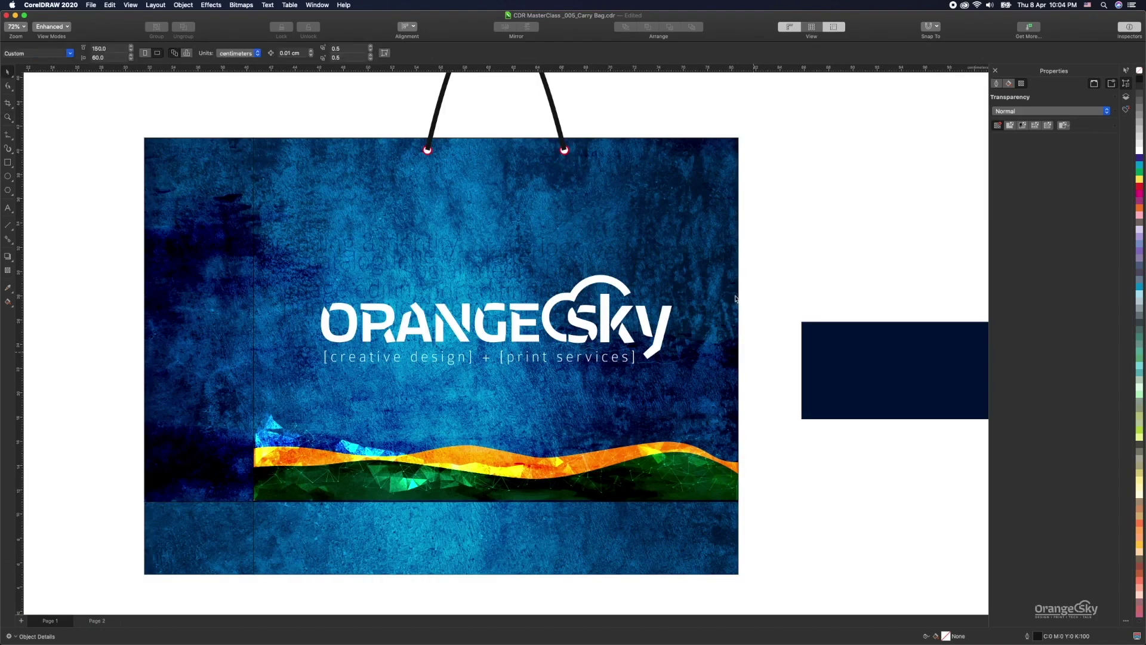
{"action": "left_click", "coordinate": [92, 6]}
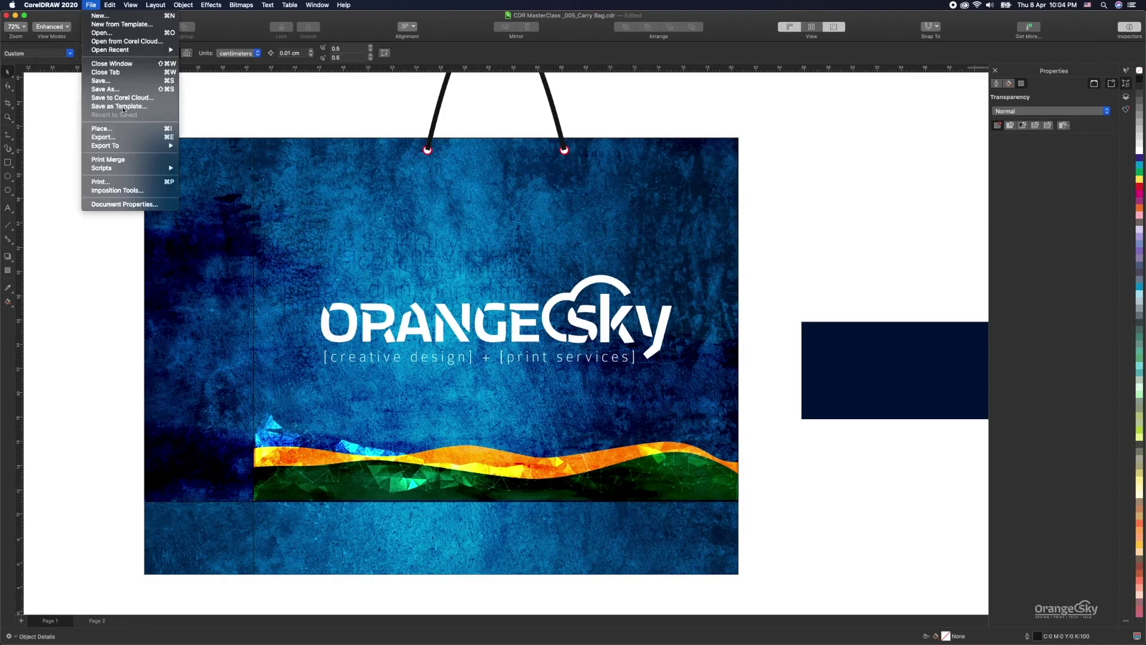
{"action": "left_click", "coordinate": [103, 81]}
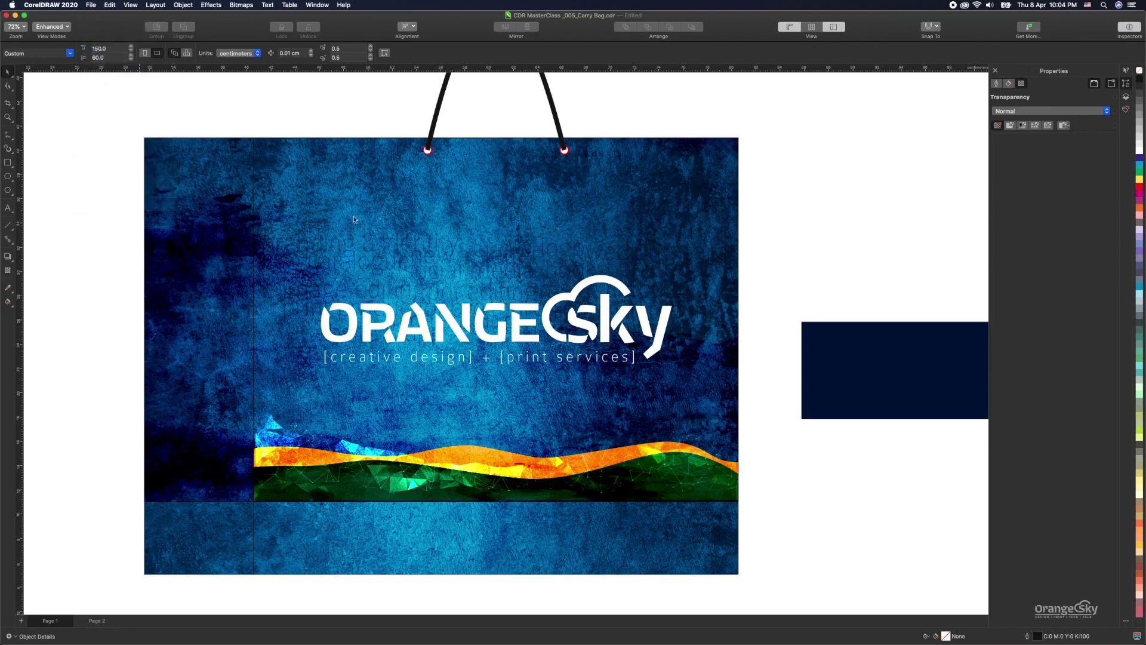
Move the separate navy rectangle onto the bag and stretch it over the whole bag area, about 49.04 by 35.94 cm.
{"action": "left_click", "coordinate": [890, 360]}
{"action": "left_click_drag", "start_coordinate": [333, 254], "coordinate": [225, 184]}
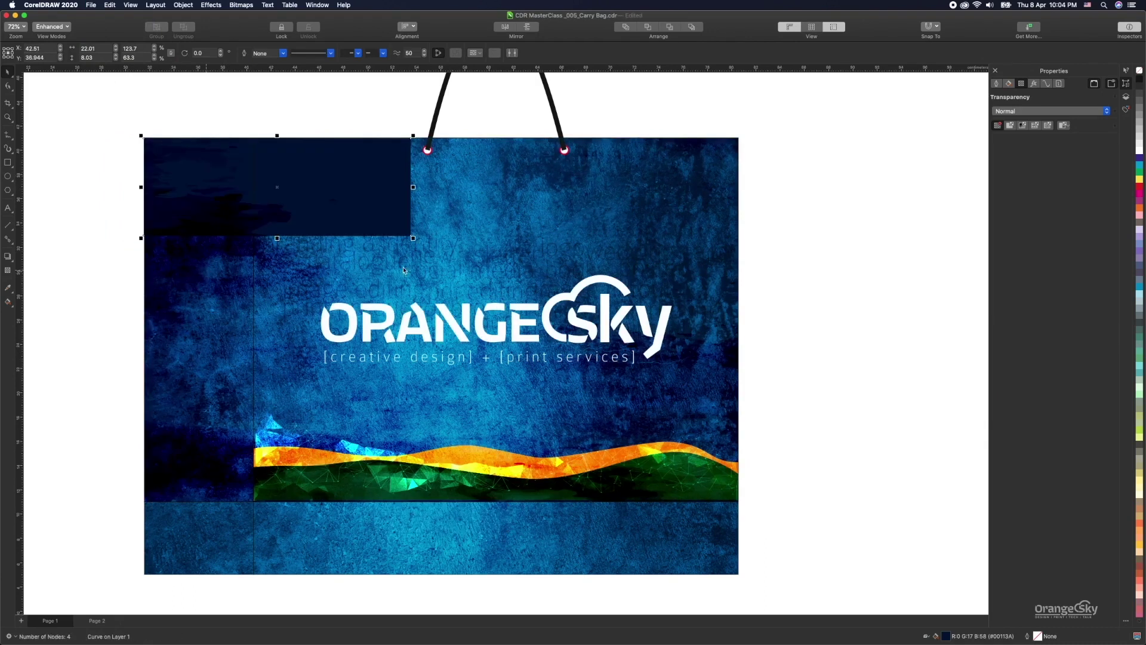
{"action": "left_click_drag", "start_coordinate": [414, 241], "coordinate": [740, 410]}
{"action": "left_click_drag", "start_coordinate": [441, 359], "coordinate": [435, 575]}
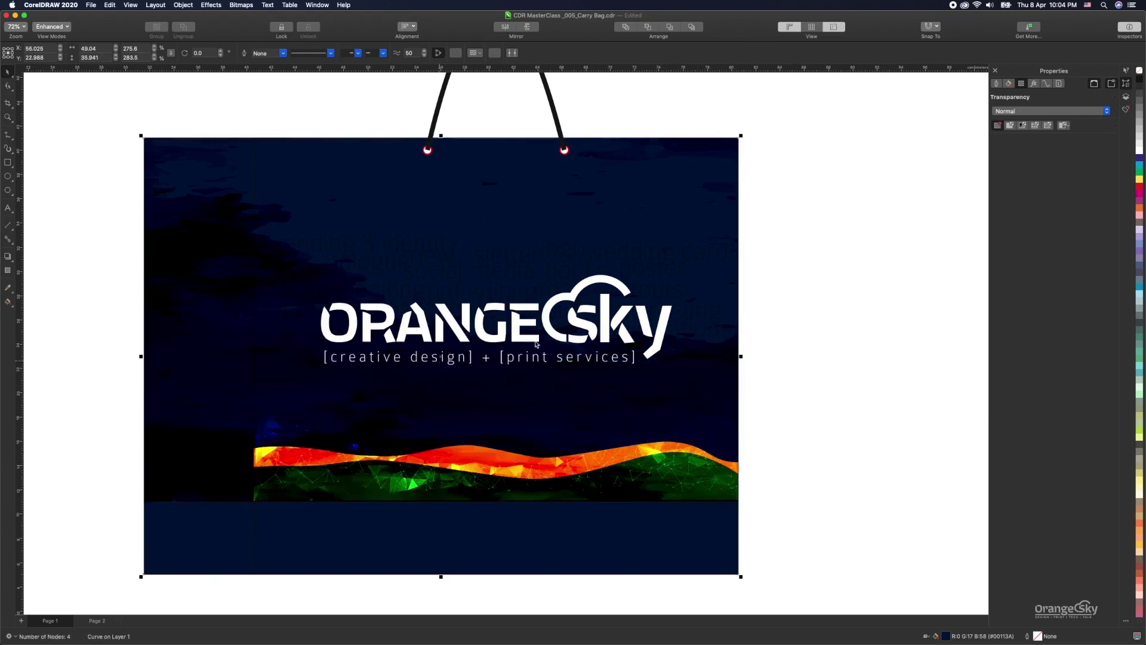
Send the enlarged navy rectangle to the back of the page, behind the texture.
{"action": "right_click", "coordinate": [643, 544]}
{"action": "mouse_move", "coordinate": [693, 342]}
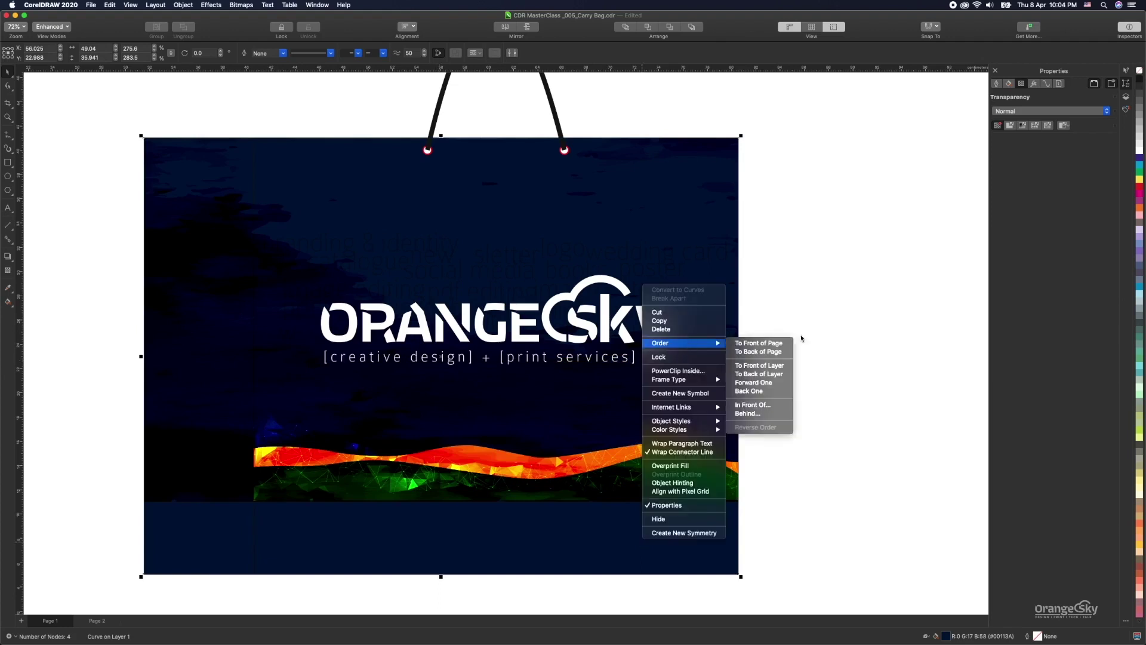
{"action": "left_click", "coordinate": [765, 353]}
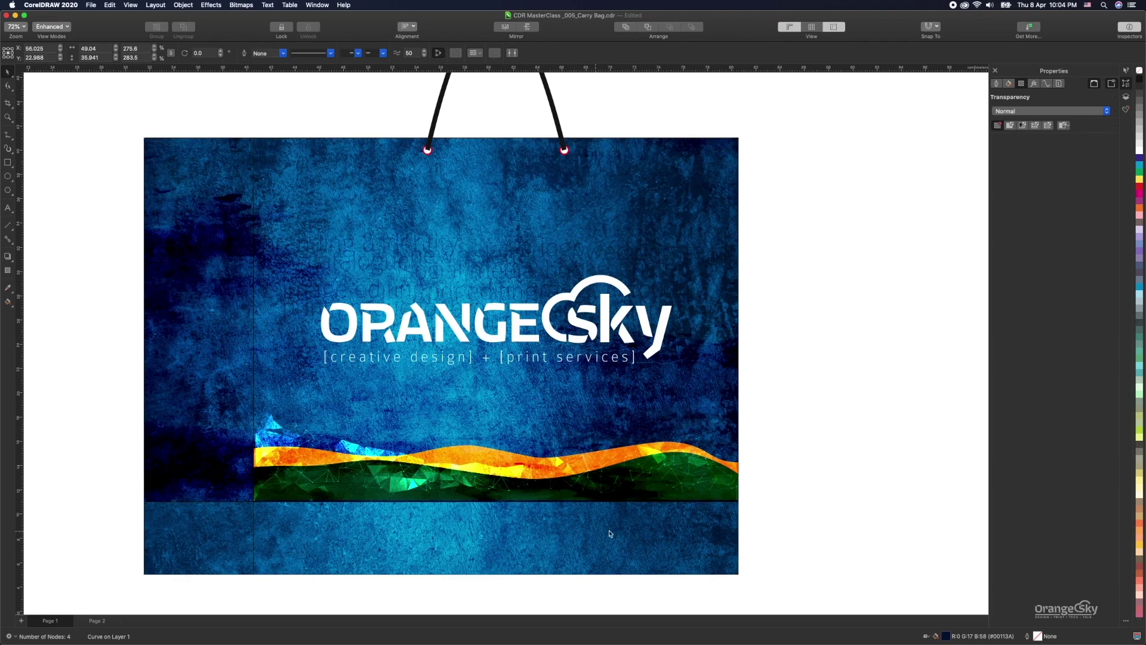
Apply the Multiply transparency merge mode to the blue texture bitmap.
{"action": "left_click", "coordinate": [565, 540]}
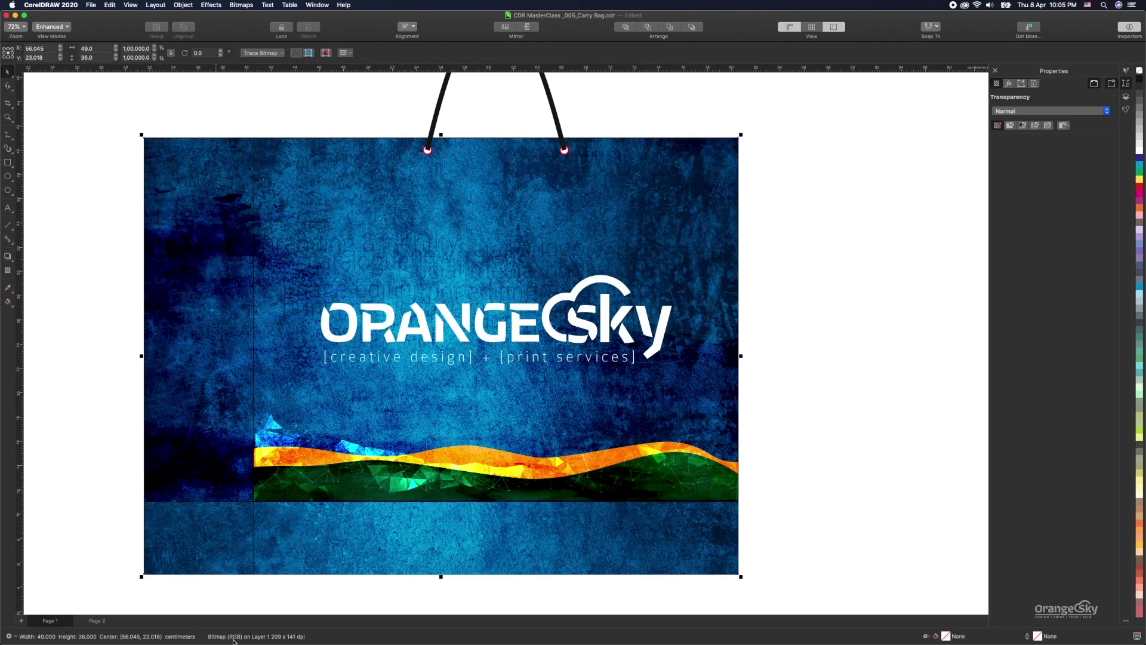
{"action": "left_click", "coordinate": [8, 271]}
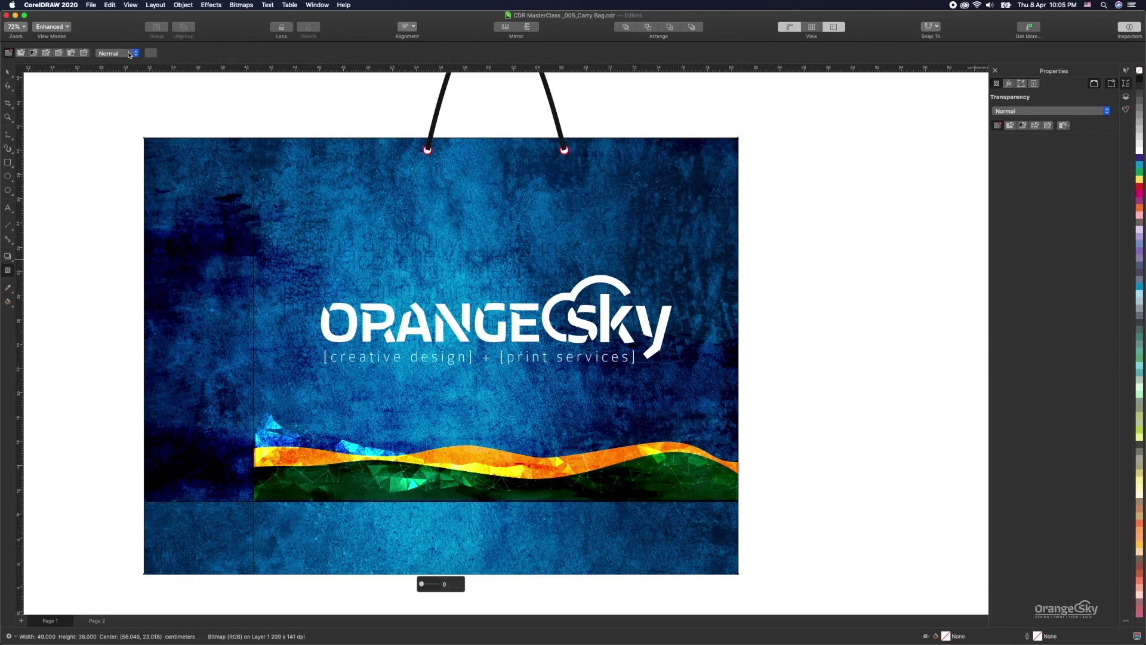
{"action": "left_click", "coordinate": [130, 54]}
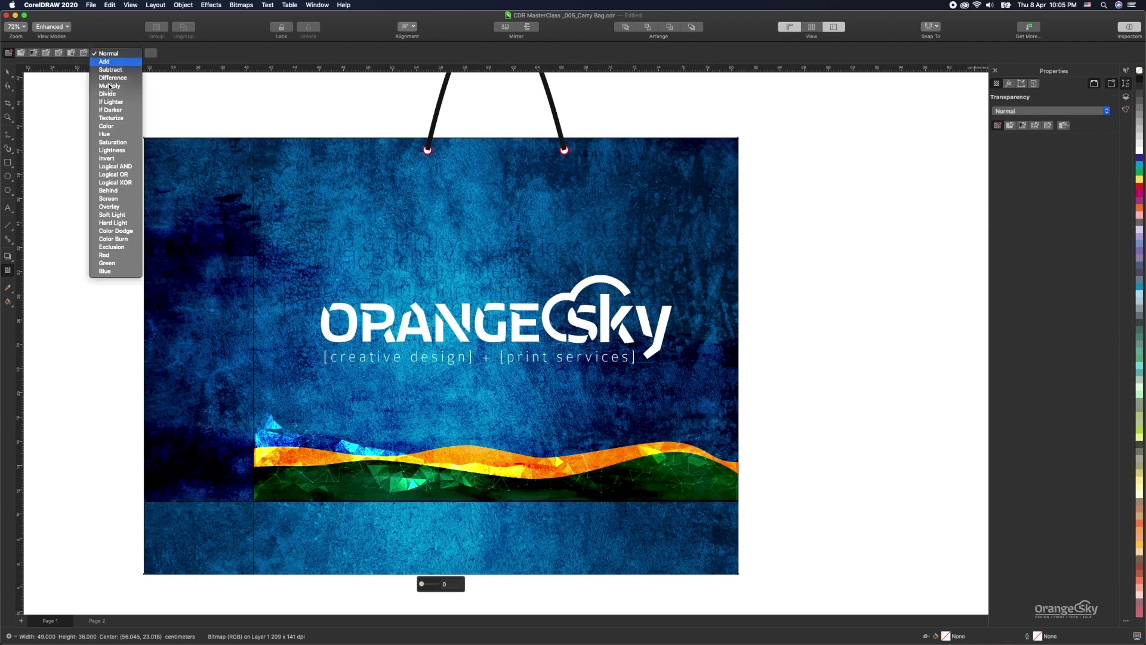
{"action": "left_click", "coordinate": [110, 86]}
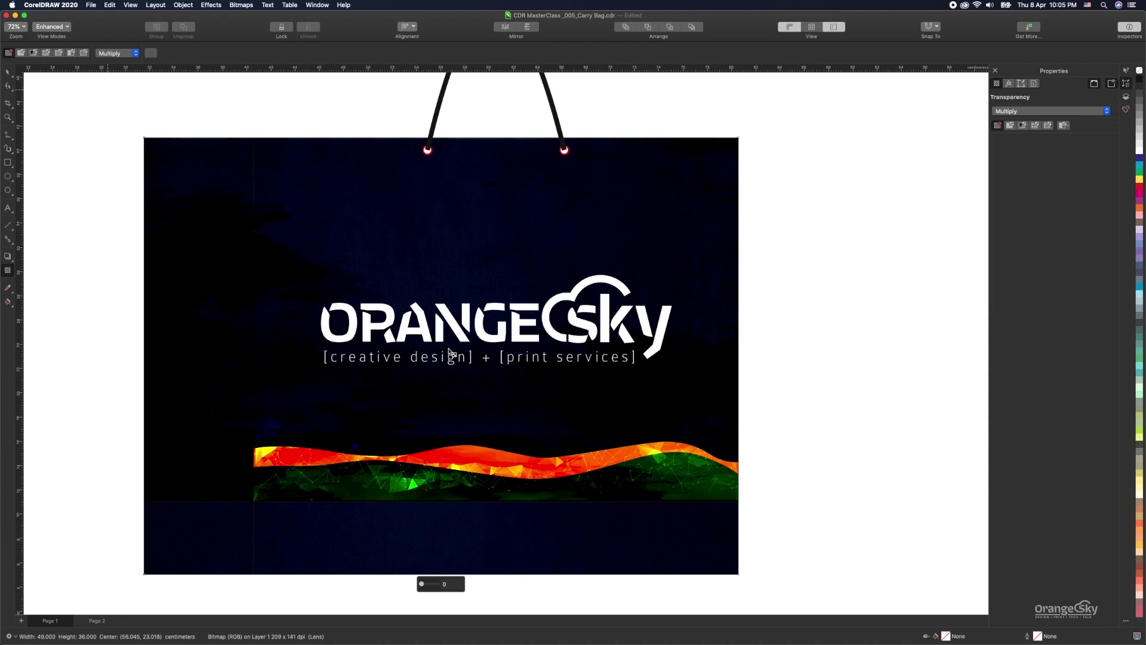
Undo and redo the Multiply merge mode to compare the bag texture with and without it.
{"action": "left_click", "coordinate": [7, 72]}
{"action": "left_click", "coordinate": [109, 5]}
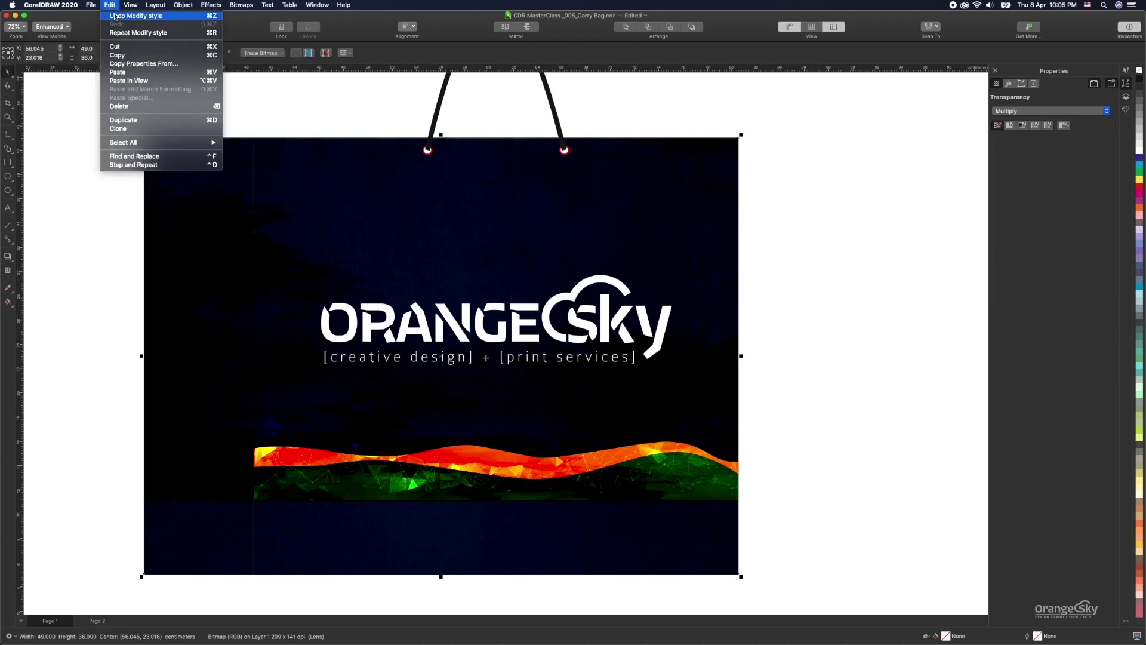
{"action": "left_click", "coordinate": [116, 16]}
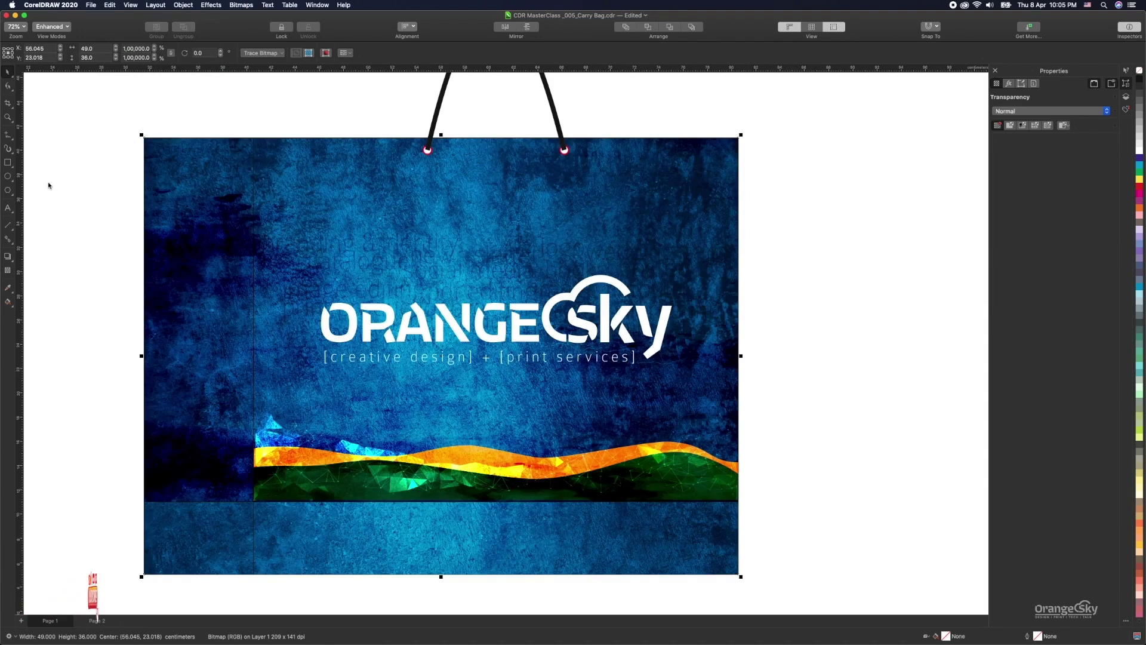
{"action": "left_click", "coordinate": [109, 5]}
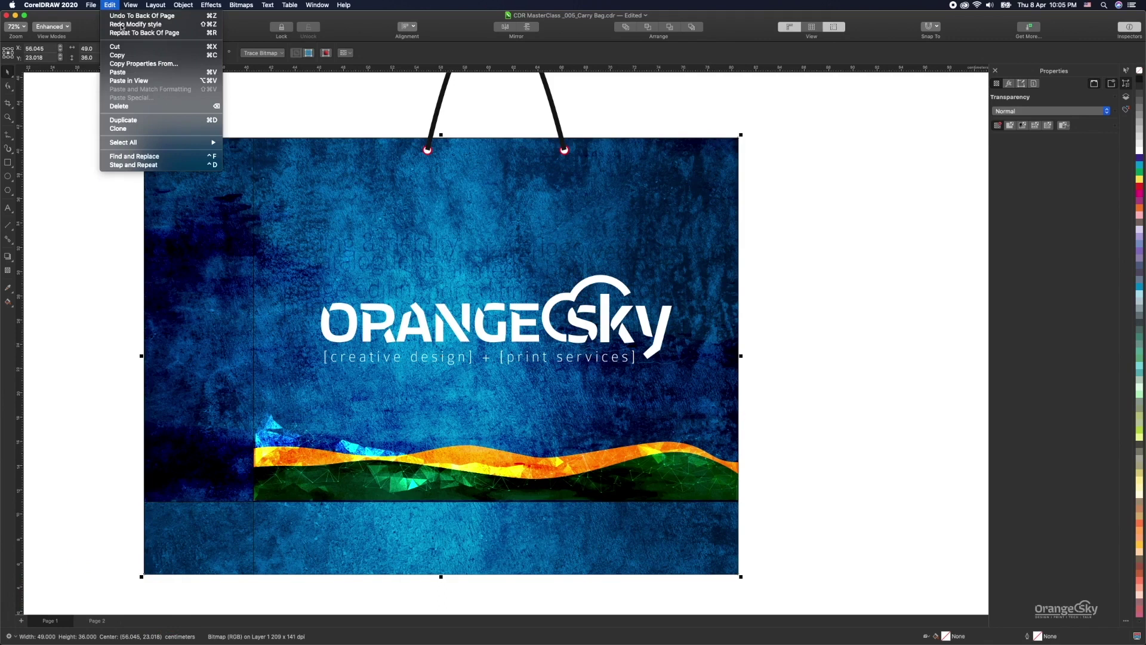
{"action": "left_click", "coordinate": [121, 25]}
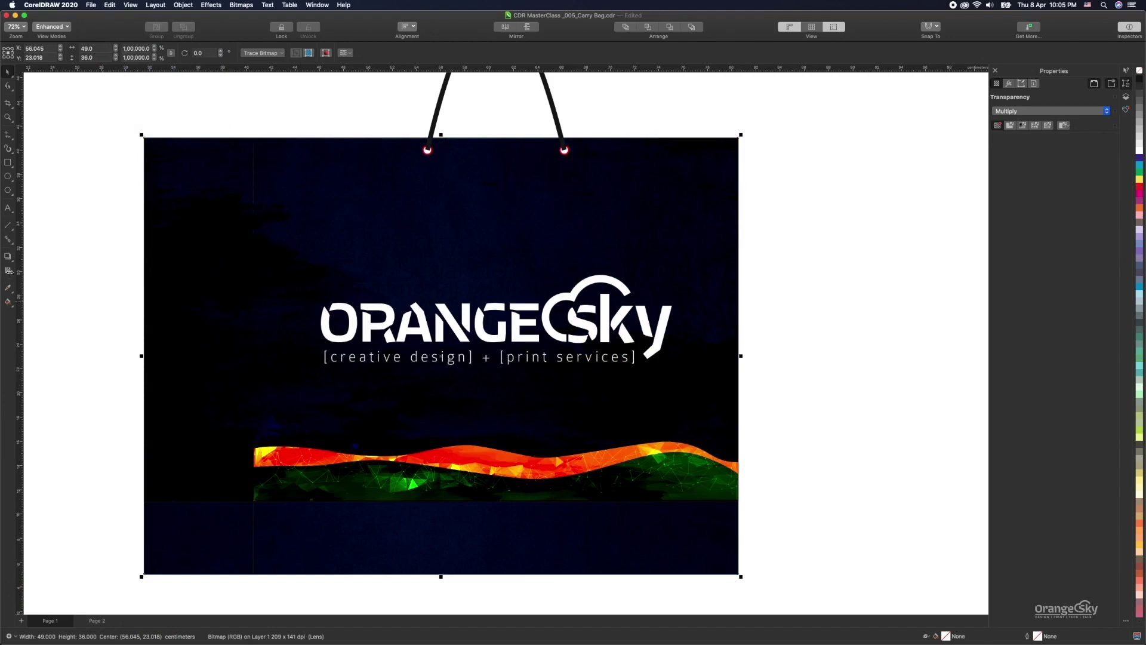
Try uniform transparency values of 58 and 30 on the texture bitmap and settle on 20.
{"action": "left_click", "coordinate": [8, 271]}
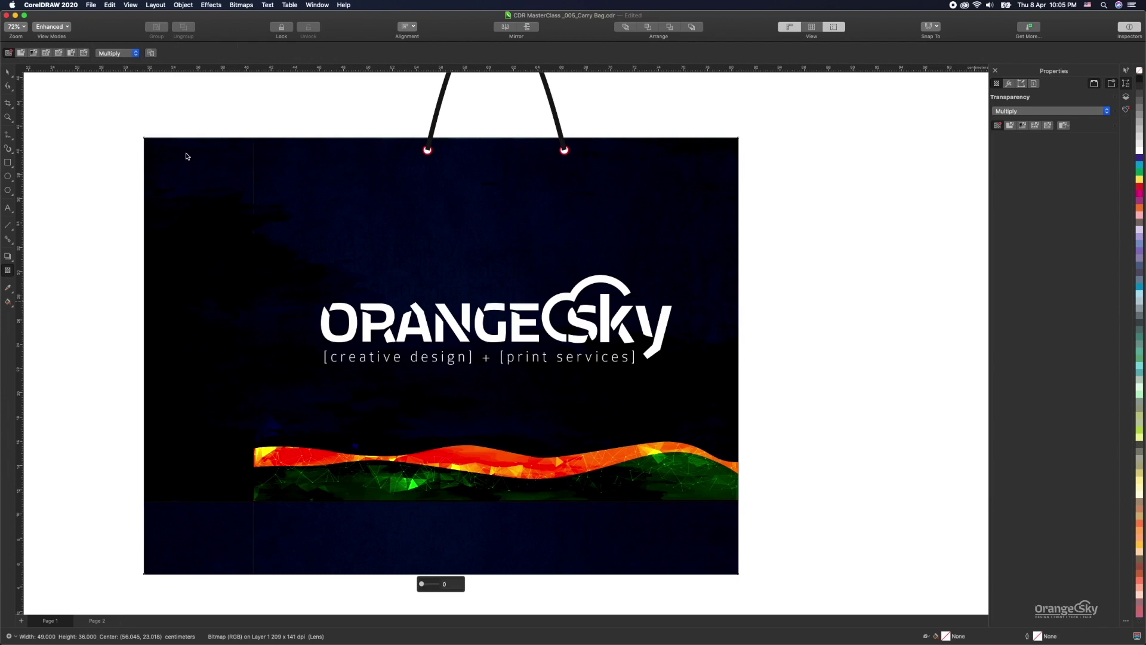
{"action": "left_click", "coordinate": [453, 587]}
{"action": "key", "text": "Return"}
{"action": "type", "text": "58"}
{"action": "key", "text": "Return"}
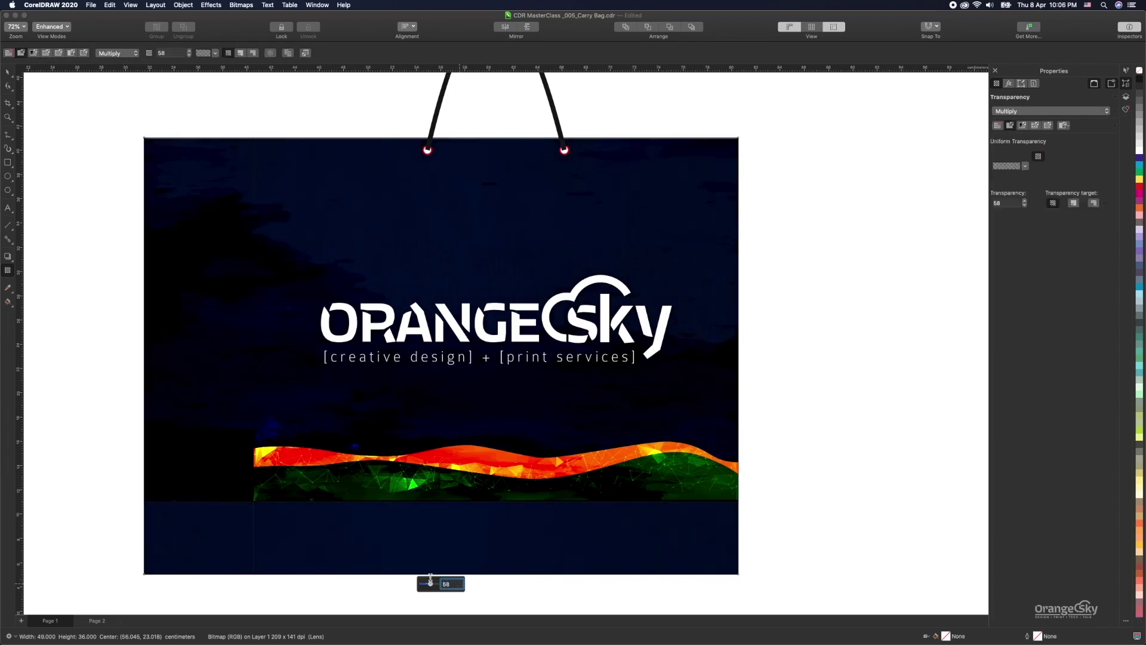
{"action": "type", "text": "30"}
{"action": "key", "text": "Return"}
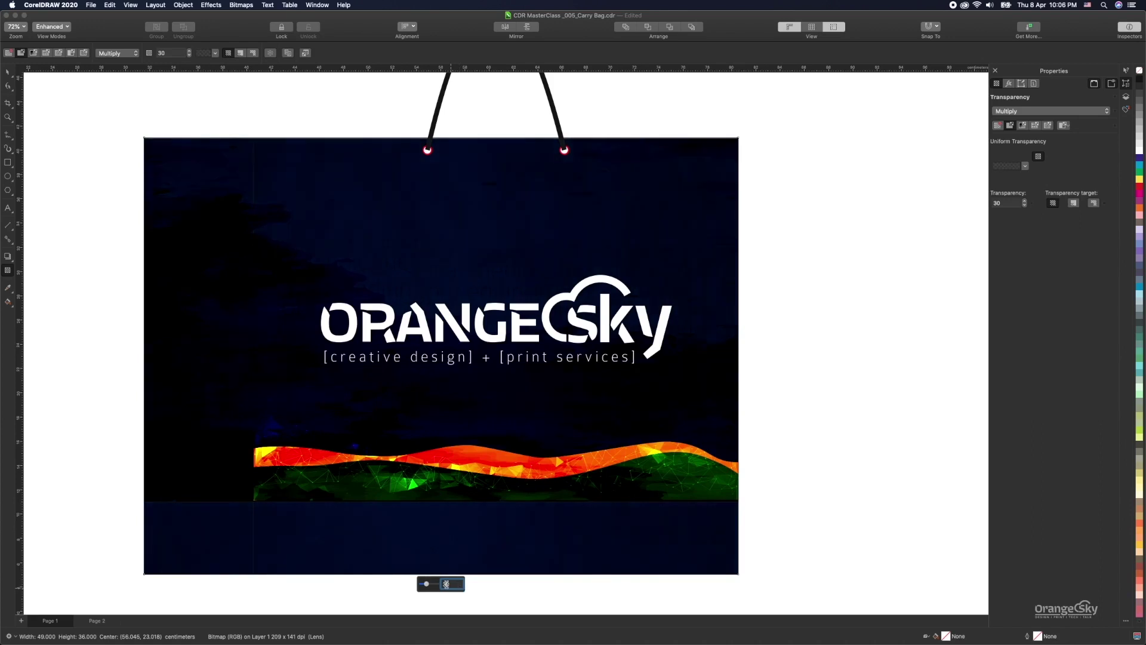
{"action": "type", "text": "20"}
{"action": "key", "text": "Return"}
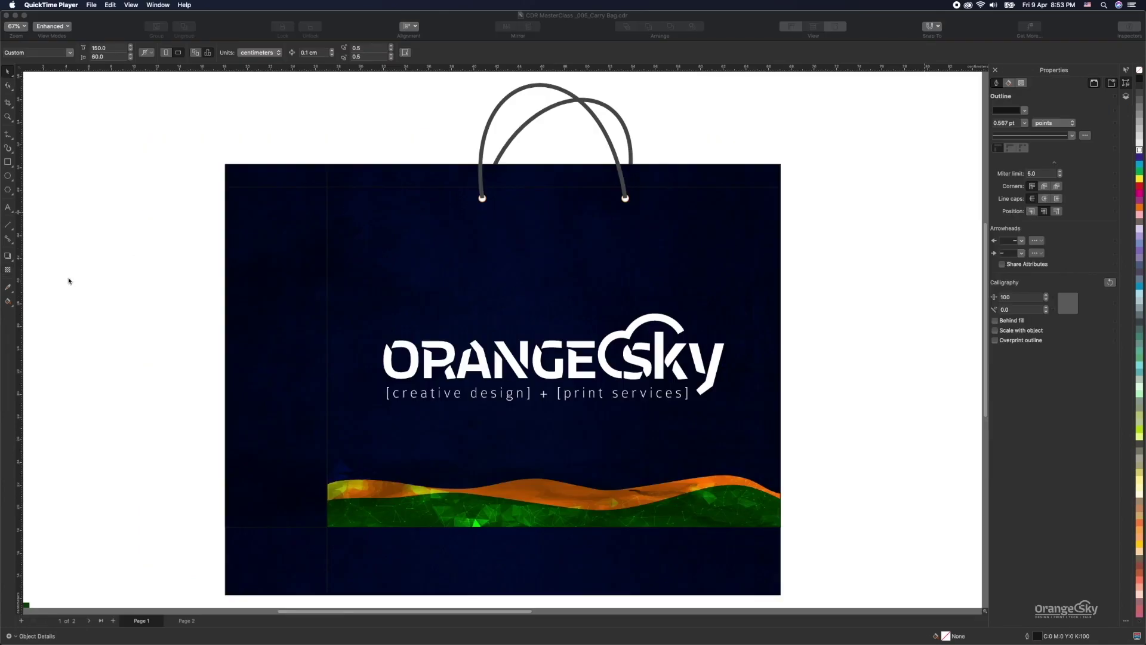
{"action": "left_click", "coordinate": [8, 208]}
{"action": "left_click", "coordinate": [137, 128]}
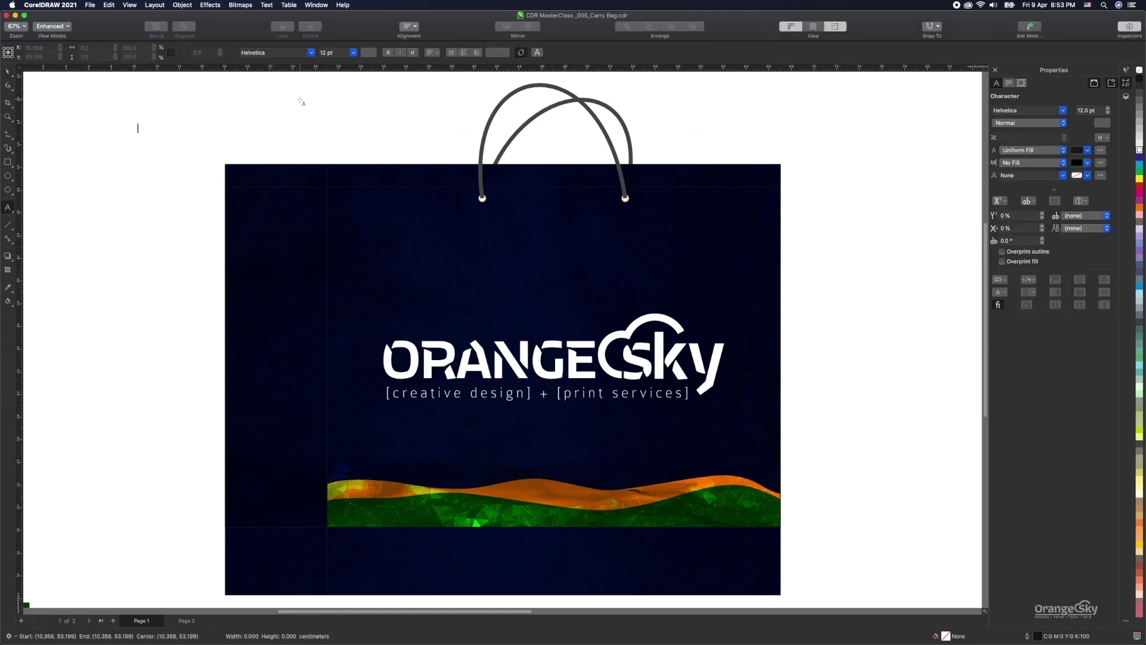
{"action": "type", "text": "www.orange-sky.in"}
{"action": "key", "text": "Escape"}
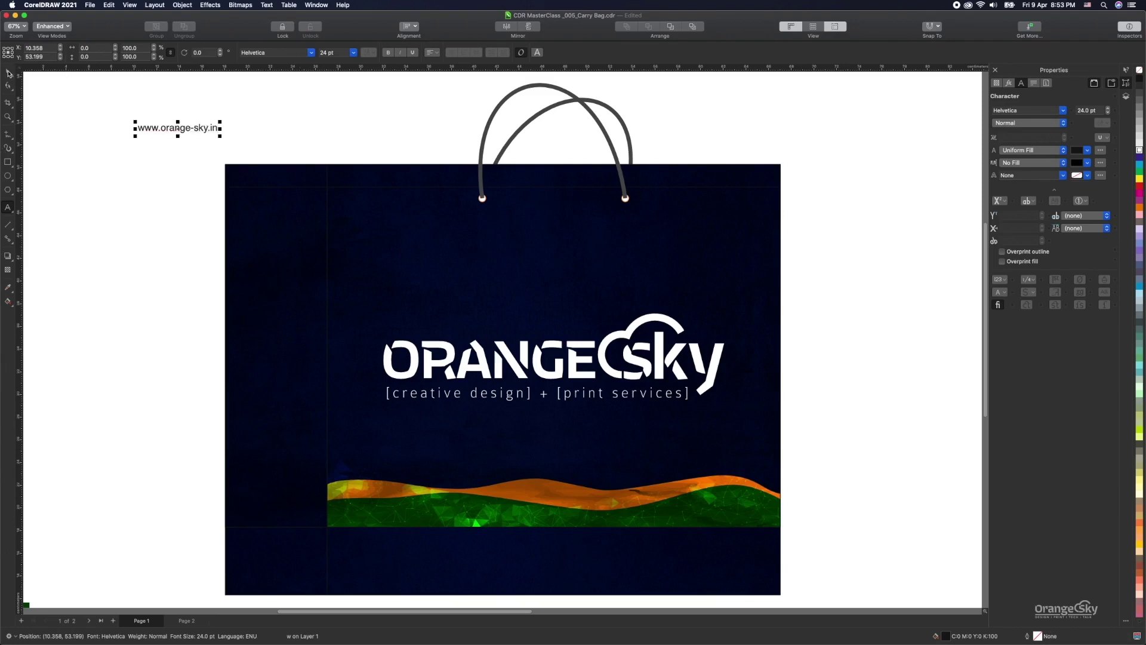
{"action": "key", "text": "space"}
Change the web address text's font to Fira Sans Thin and place it on the front panel just above the waves.
{"action": "left_click", "coordinate": [284, 52]}
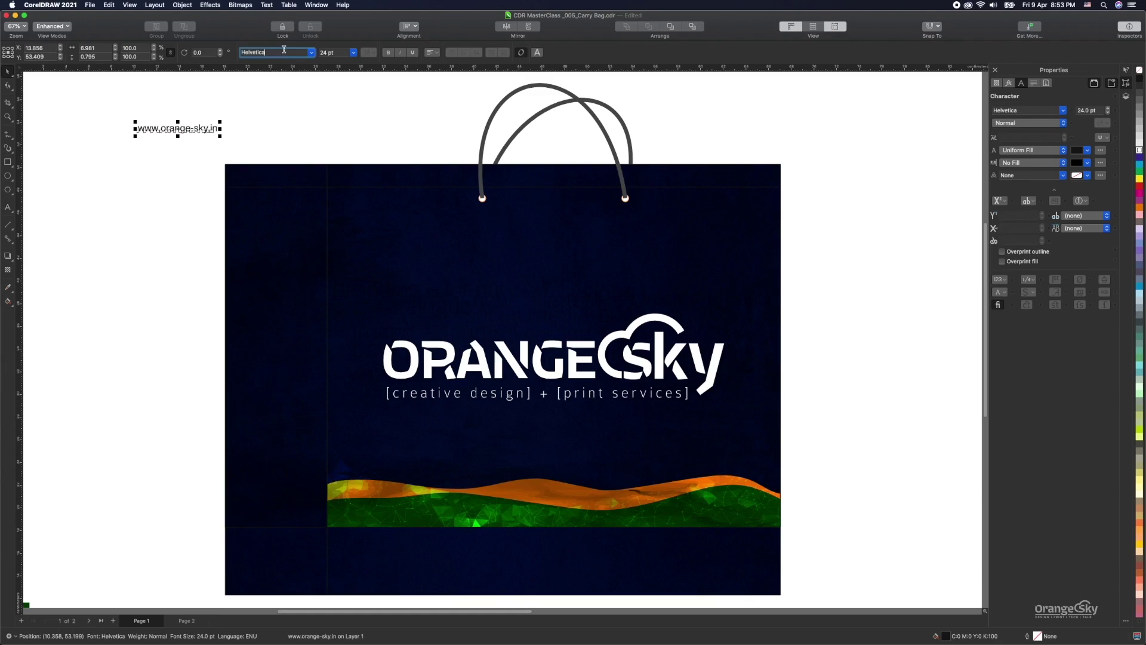
{"action": "key", "text": "Return"}
{"action": "type", "text": "Fira Sans Thin"}
{"action": "key", "text": "Return"}
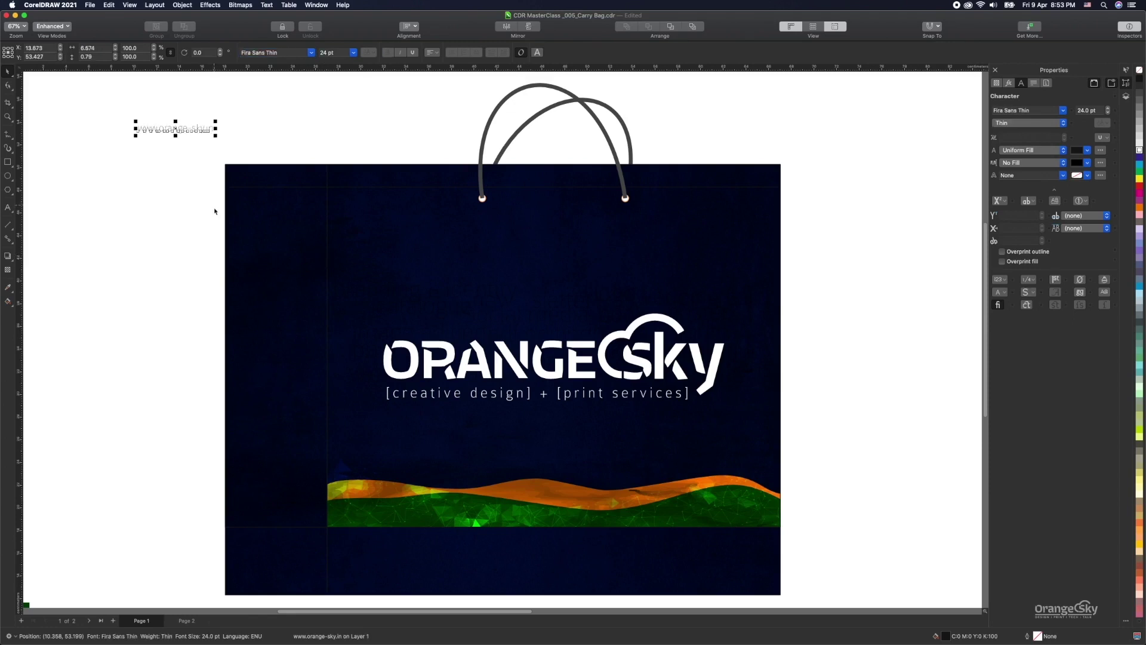
{"action": "left_click_drag", "start_coordinate": [190, 131], "coordinate": [591, 453]}
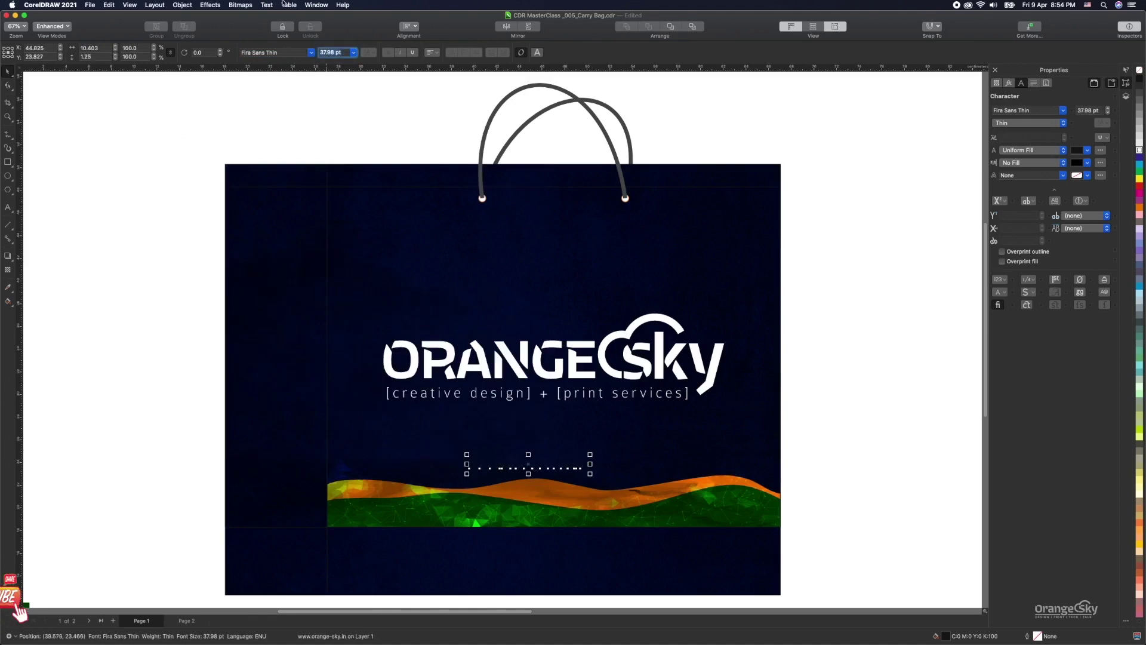
Set the web address text's size to 35 pt and fill it with white.
{"action": "type", "text": "35"}
{"action": "key", "text": "Return"}
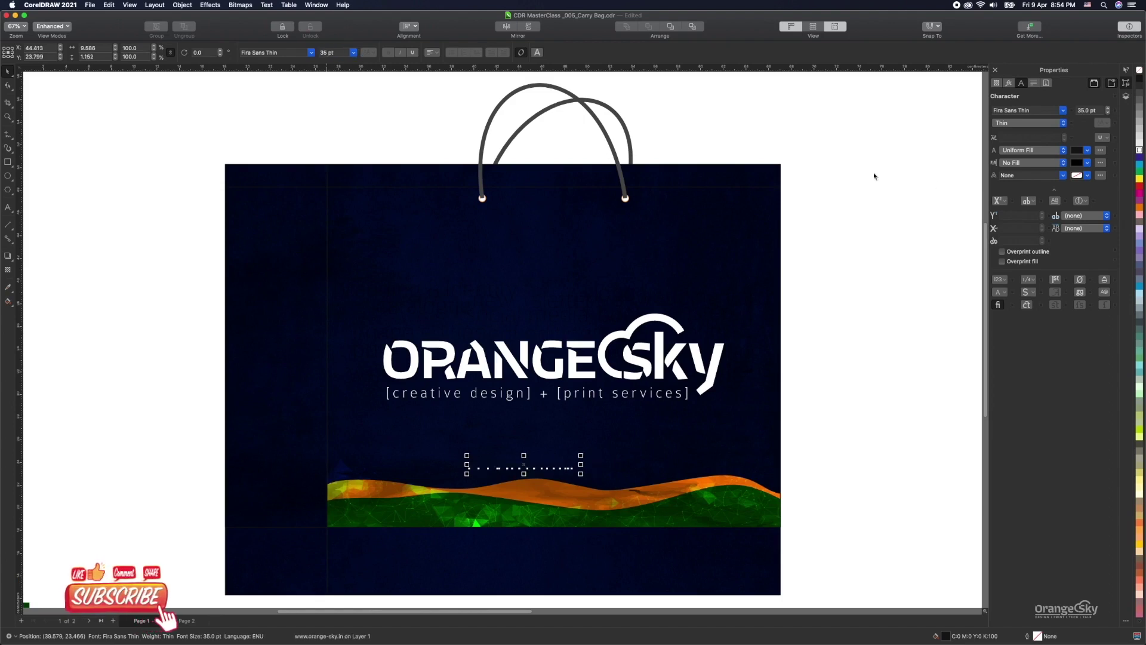
{"action": "left_click", "coordinate": [1140, 150]}
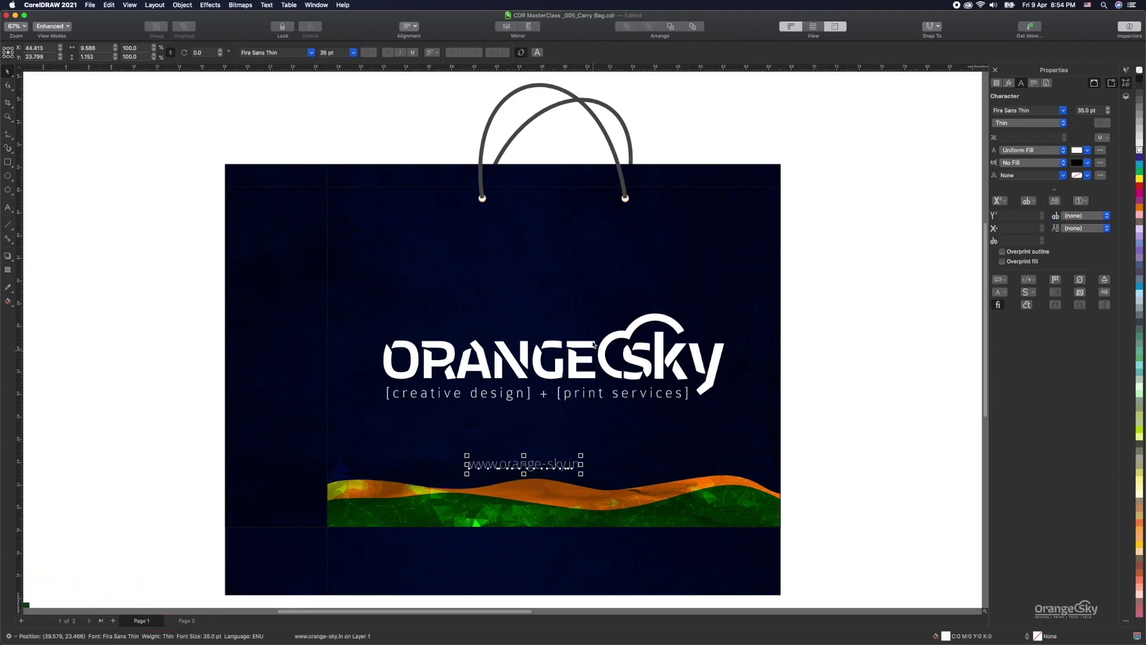
Set the web address text's size to 30 pt and align it horizontally centered with the OrangeSky logo.
{"action": "double_click", "coordinate": [325, 52]}
{"action": "type", "text": "30"}
{"action": "key", "text": "Return"}
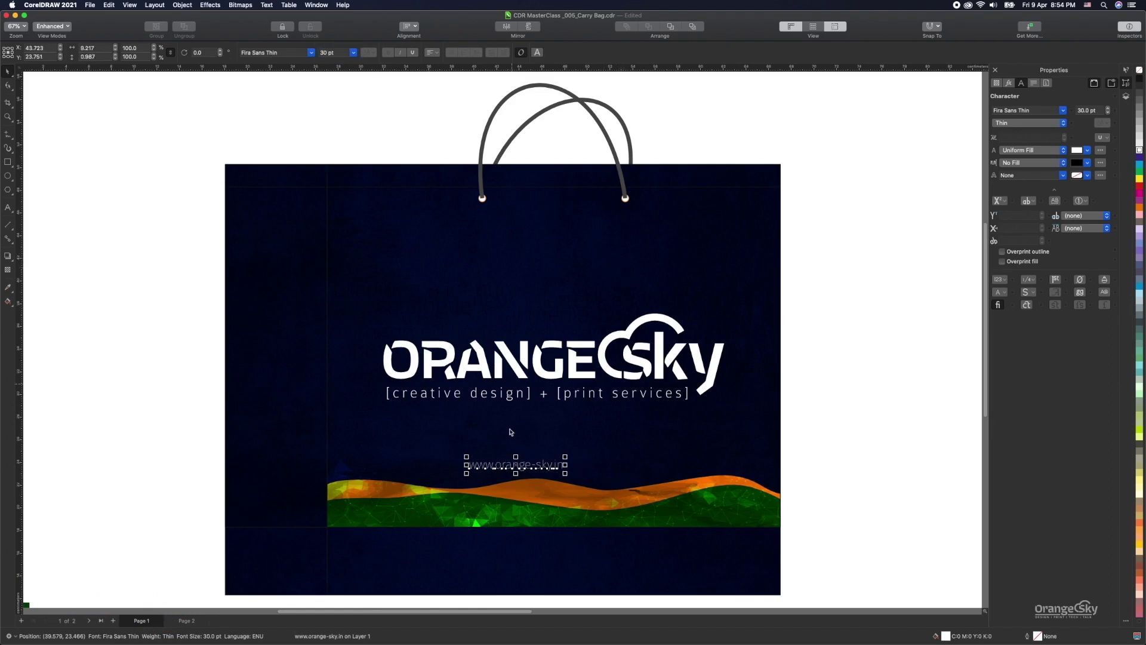
{"action": "left_click", "coordinate": [539, 361], "text": "shift"}
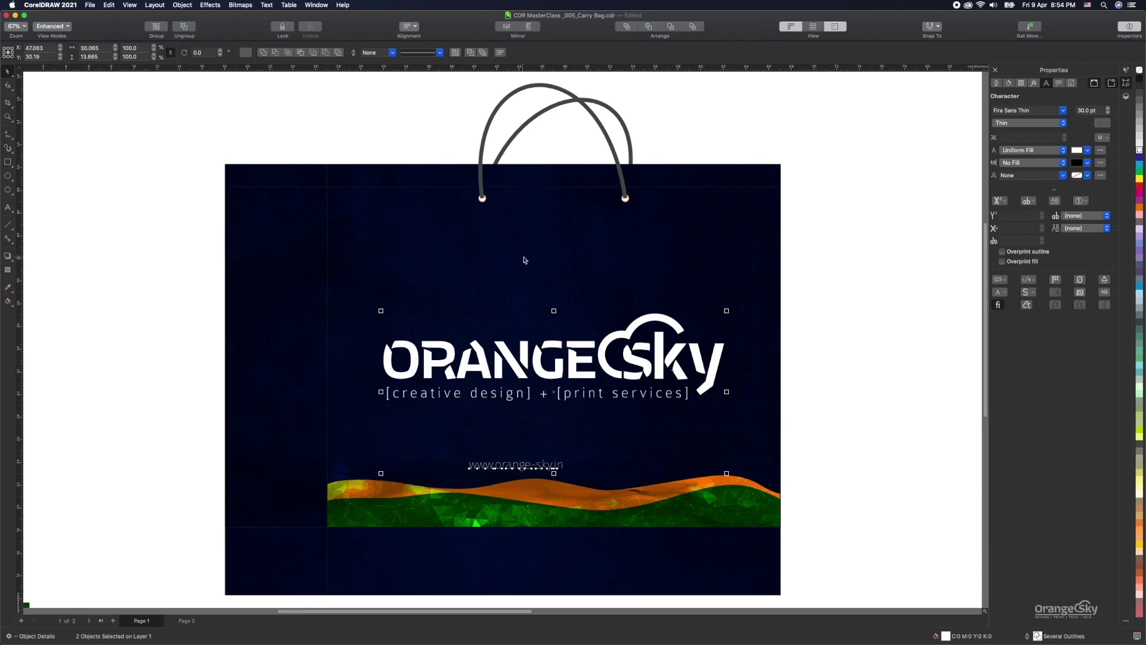
{"action": "left_click", "coordinate": [416, 26]}
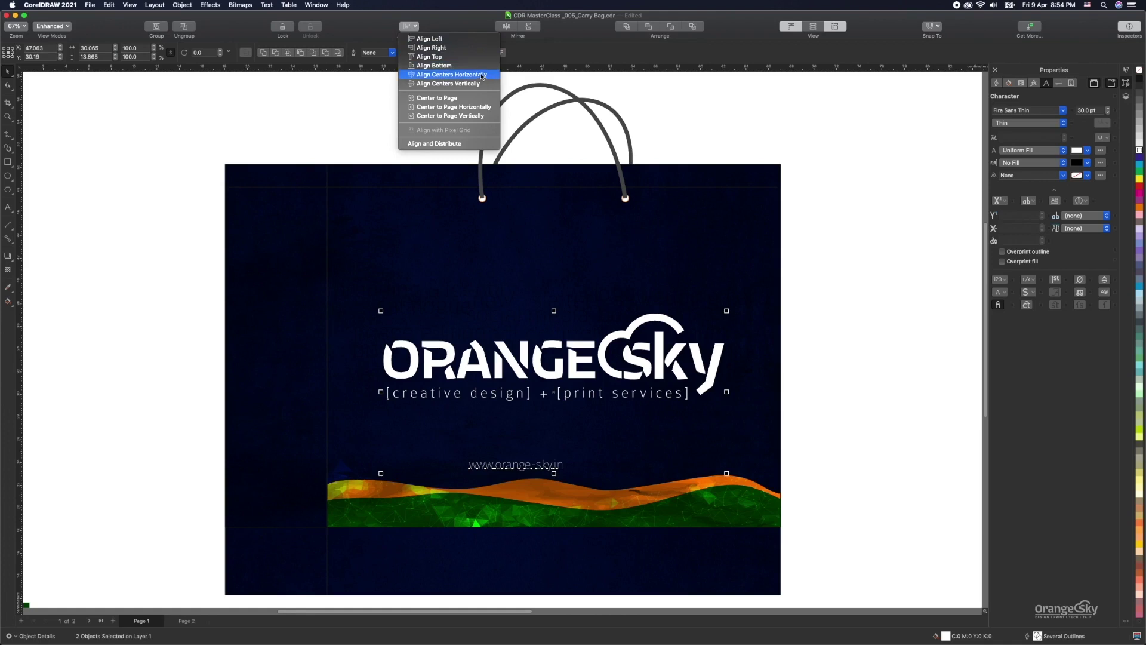
{"action": "left_click", "coordinate": [437, 75]}
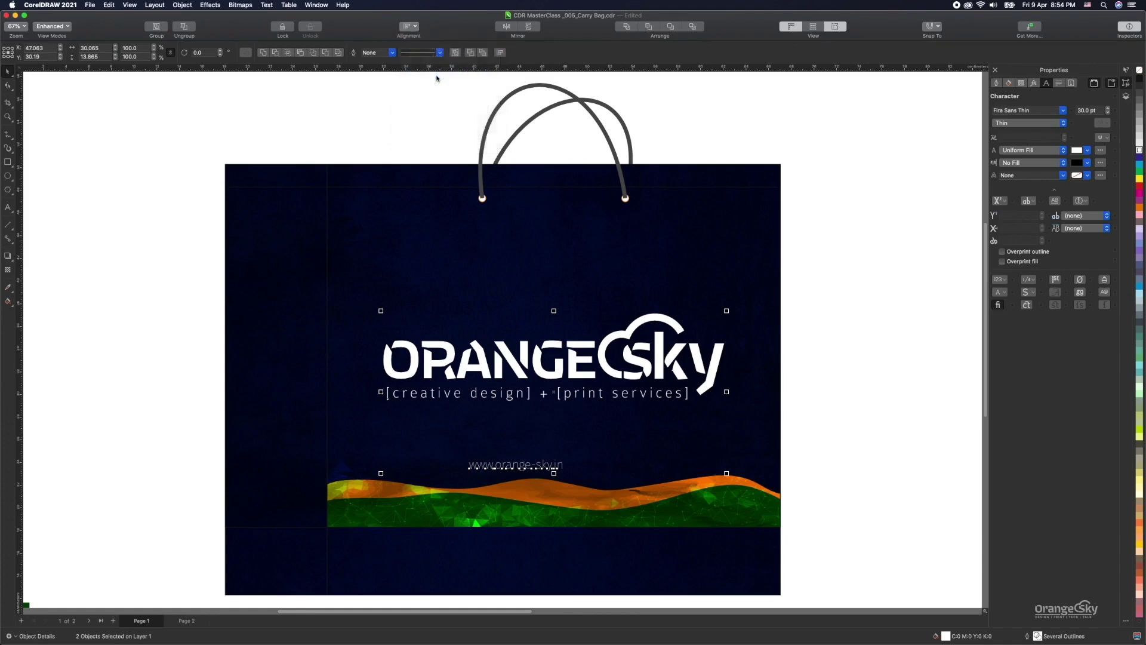
{"action": "left_click", "coordinate": [835, 263]}
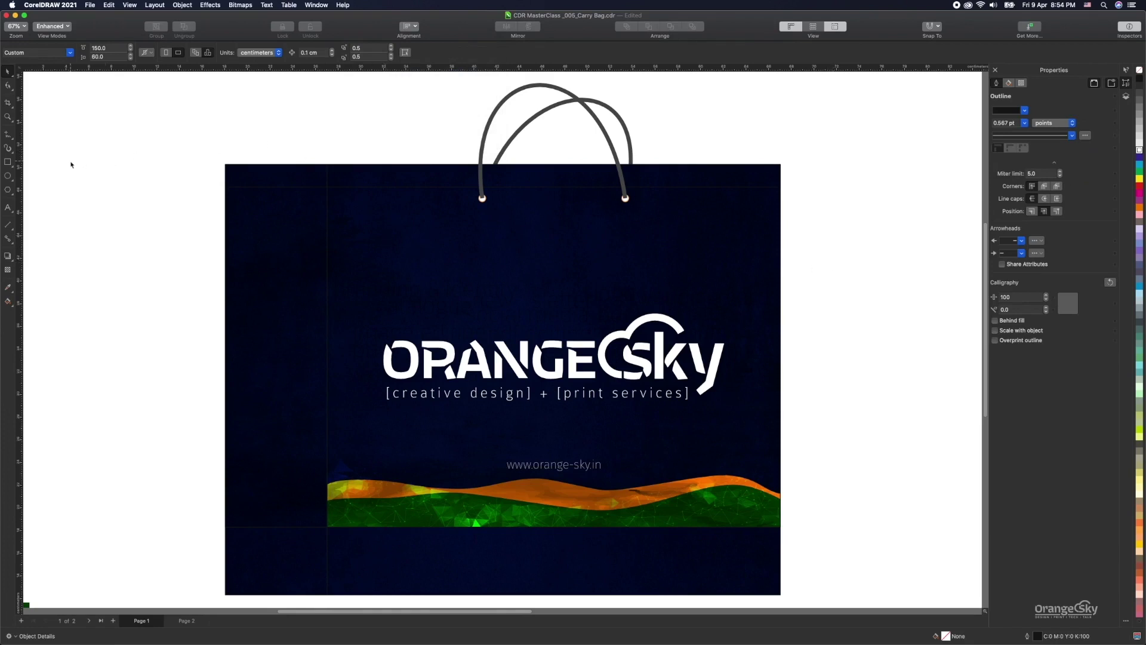
Draw a 40 by 30 cm rectangle over the front panel and flip it across into a 9 by 30 cm rectangle over the side panel.
{"action": "left_click", "coordinate": [9, 162]}
{"action": "left_click_drag", "start_coordinate": [327, 187], "coordinate": [780, 527]}
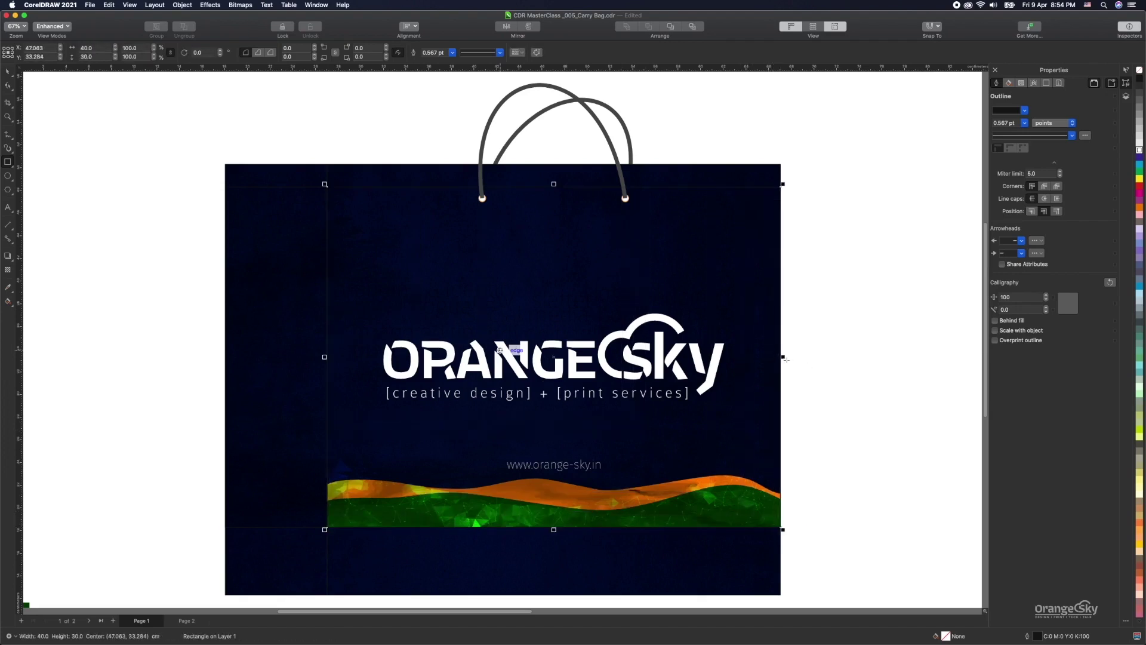
{"action": "left_click_drag", "start_coordinate": [783, 357], "coordinate": [227, 397]}
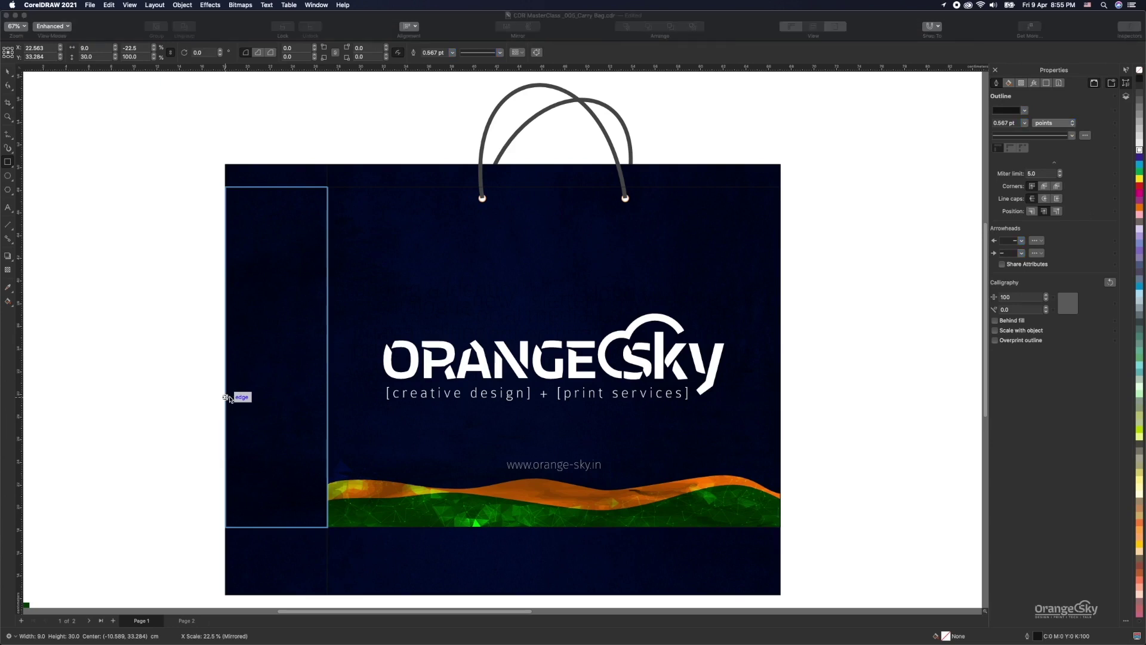
{"action": "left_click_drag", "start_coordinate": [229, 397], "coordinate": [231, 397]}
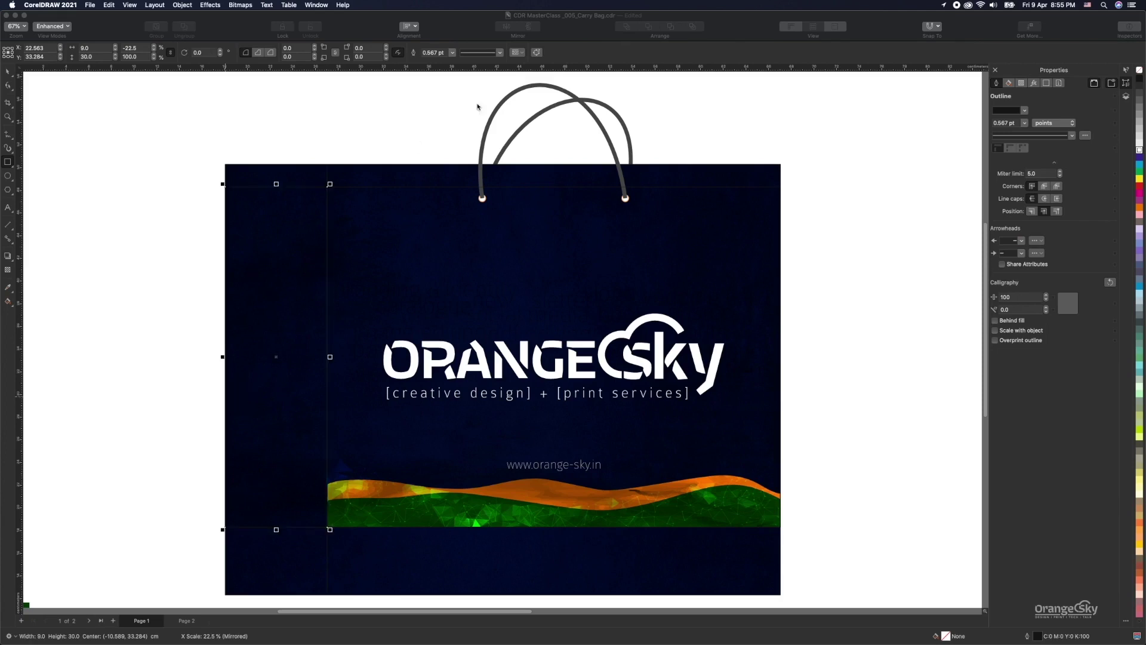
Draw a 49 by 2 cm rectangle over the fold strip along the bag's upper edge.
{"action": "left_click", "coordinate": [225, 164]}
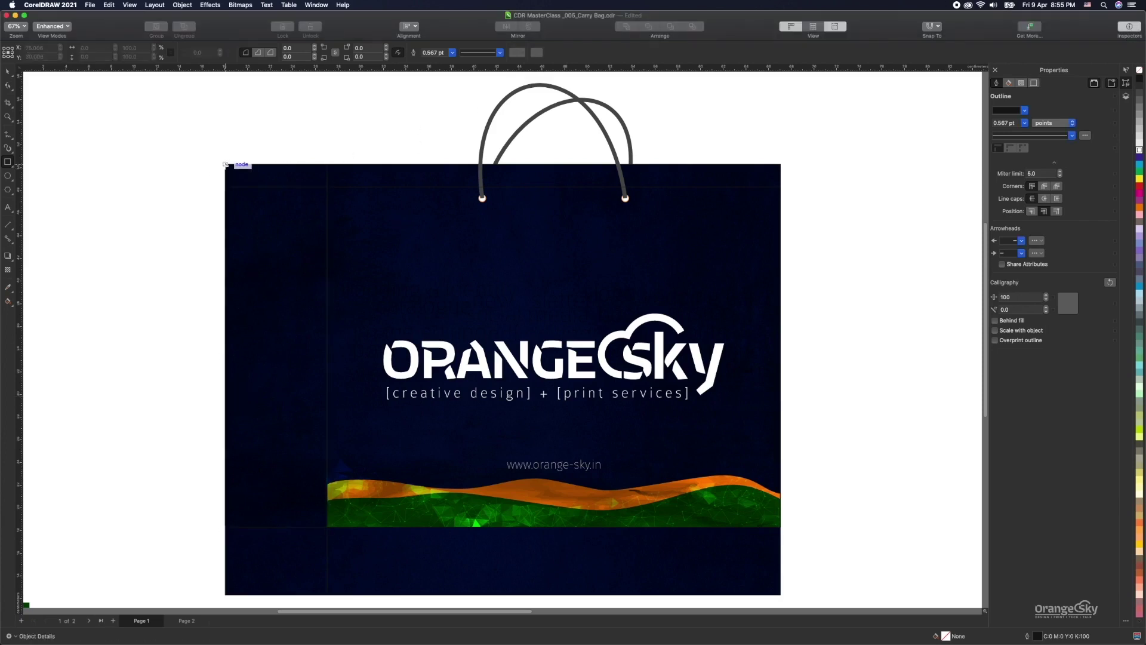
{"action": "mouse_move", "coordinate": [225, 164]}
{"action": "left_mouse_down"}
{"action": "mouse_move", "coordinate": [786, 179]}
{"action": "mouse_move", "coordinate": [796, 194]}
{"action": "mouse_move", "coordinate": [779, 187]}
{"action": "left_mouse_up"}
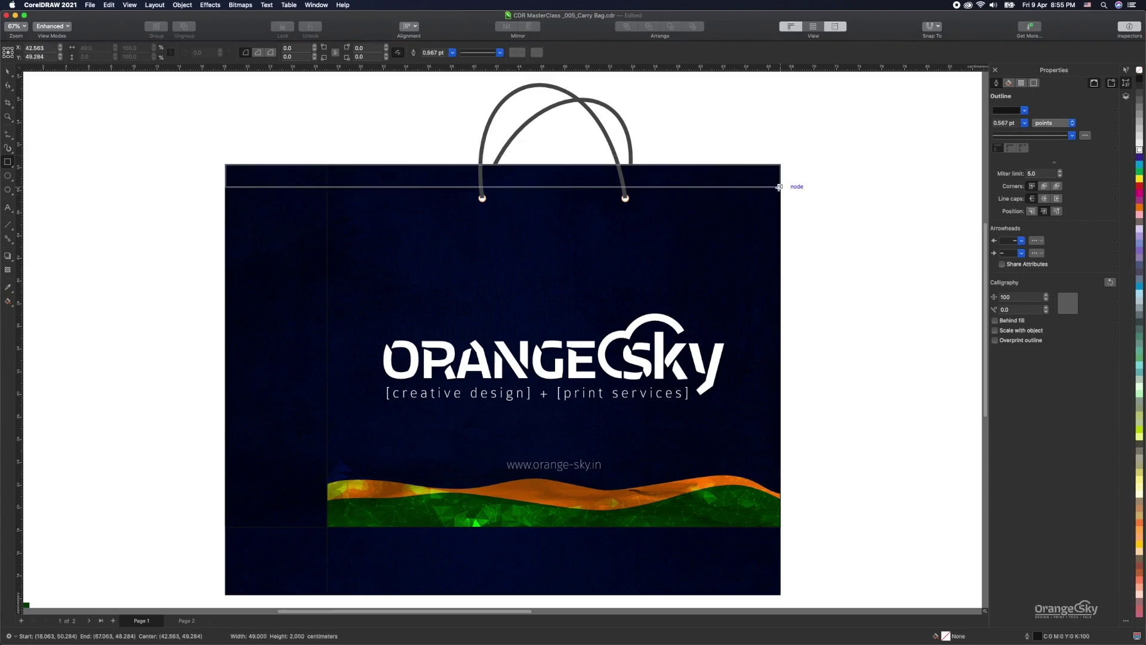
{"action": "left_click_drag", "start_coordinate": [780, 187], "coordinate": [779, 187]}
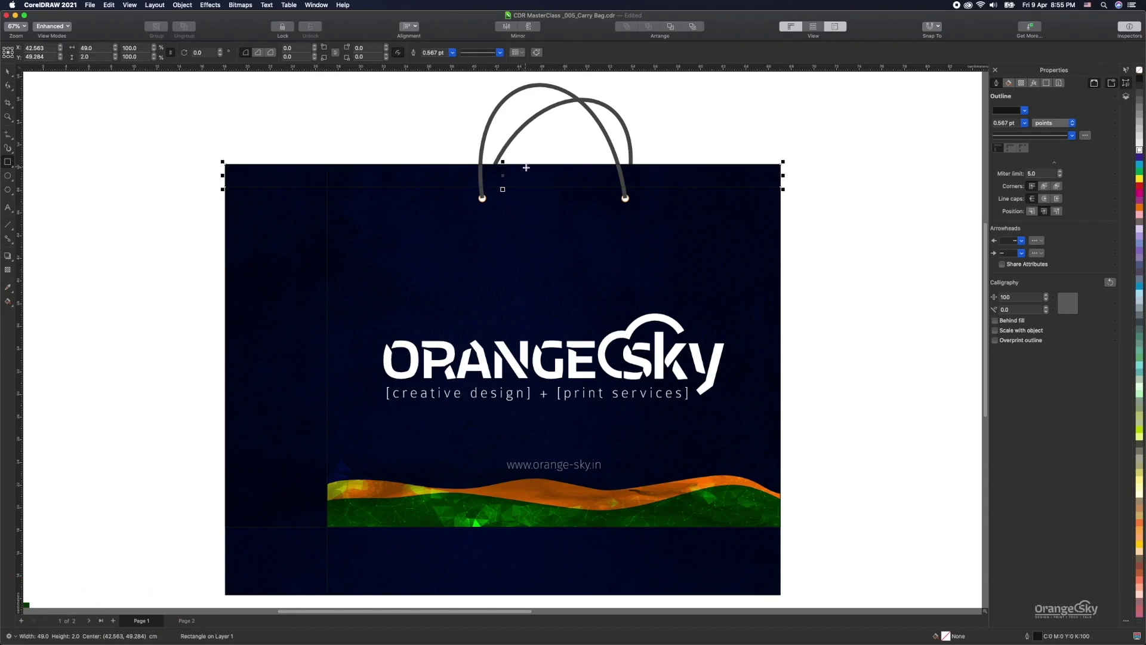
{"action": "key", "text": "Escape"}
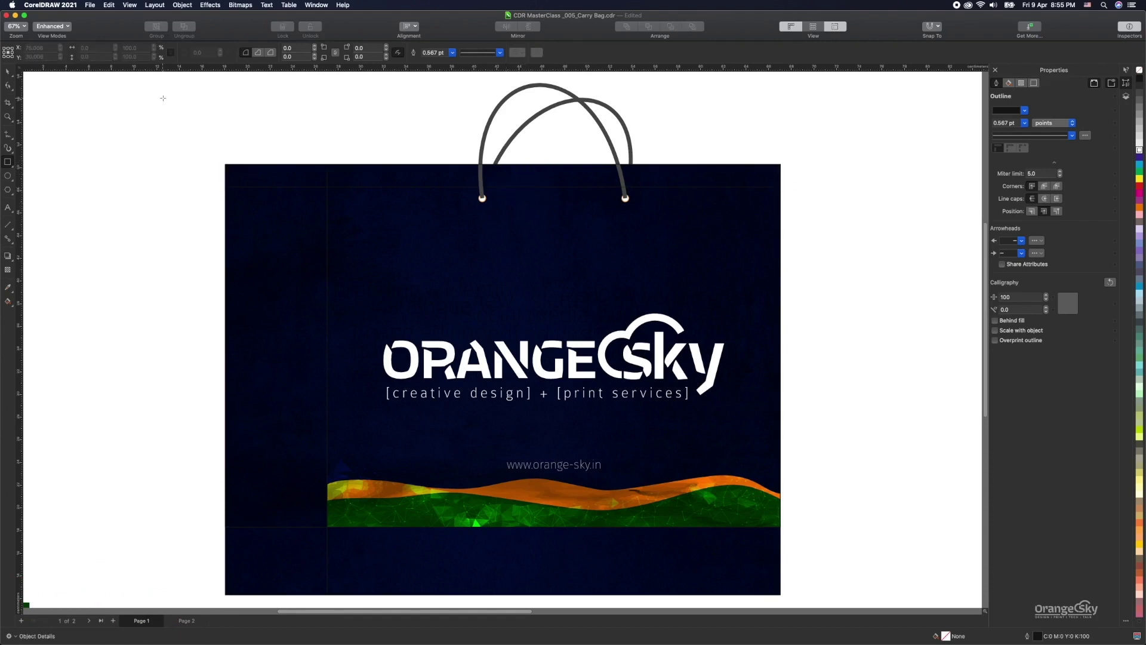
Remove the fold-line rectangles at the bag's upper edge, 9 by 2 cm above the side panel and 40 by 2 cm above the front.
{"action": "left_click", "coordinate": [8, 72]}
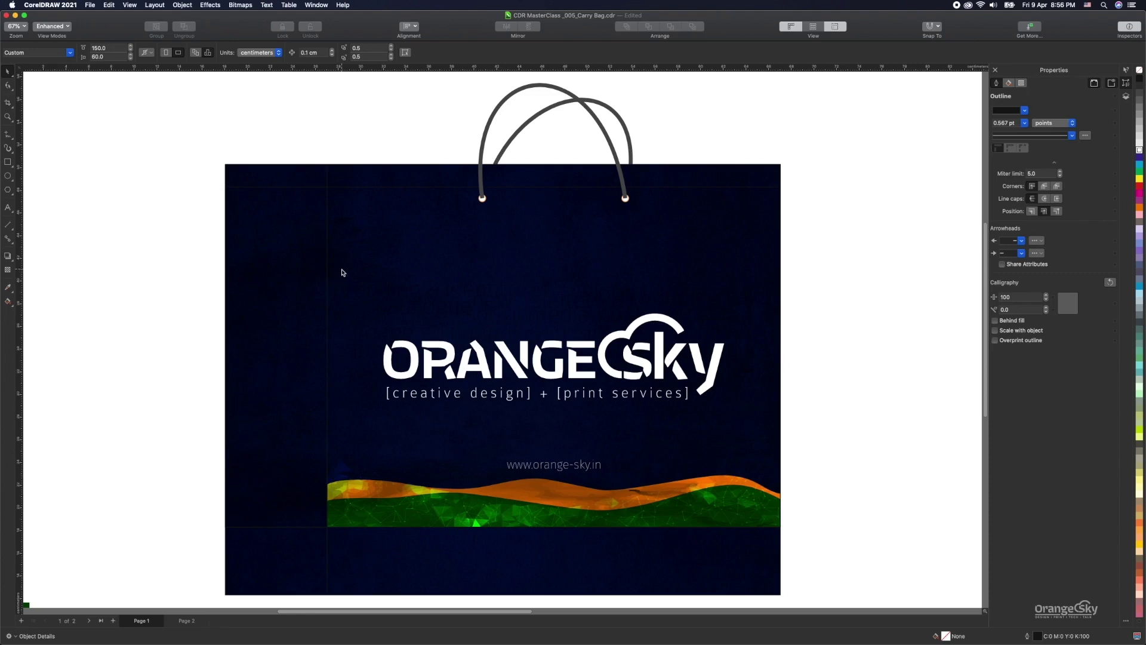
{"action": "left_click", "coordinate": [322, 191]}
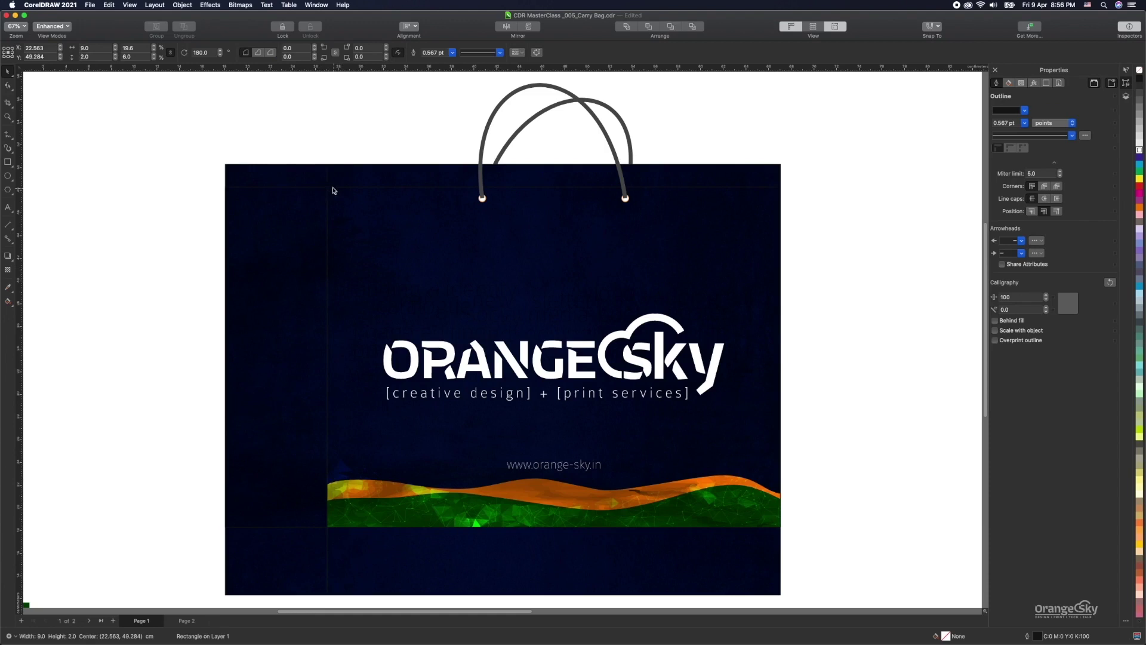
{"action": "key", "text": "Escape"}
{"action": "left_click", "coordinate": [332, 189]}
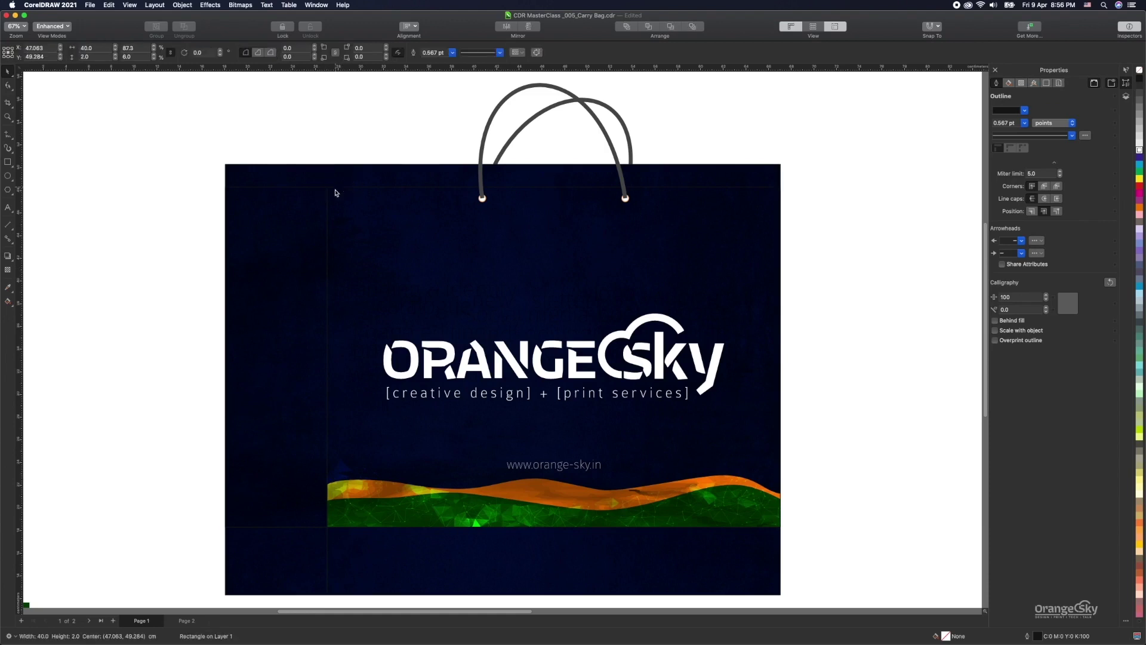
{"action": "key", "text": "Escape"}
{"action": "left_click", "coordinate": [329, 200]}
{"action": "key", "text": "Escape"}
Try deleting the PowerClip rectangle that holds the bag artwork, and undo the deletion.
{"action": "left_click", "coordinate": [332, 191]}
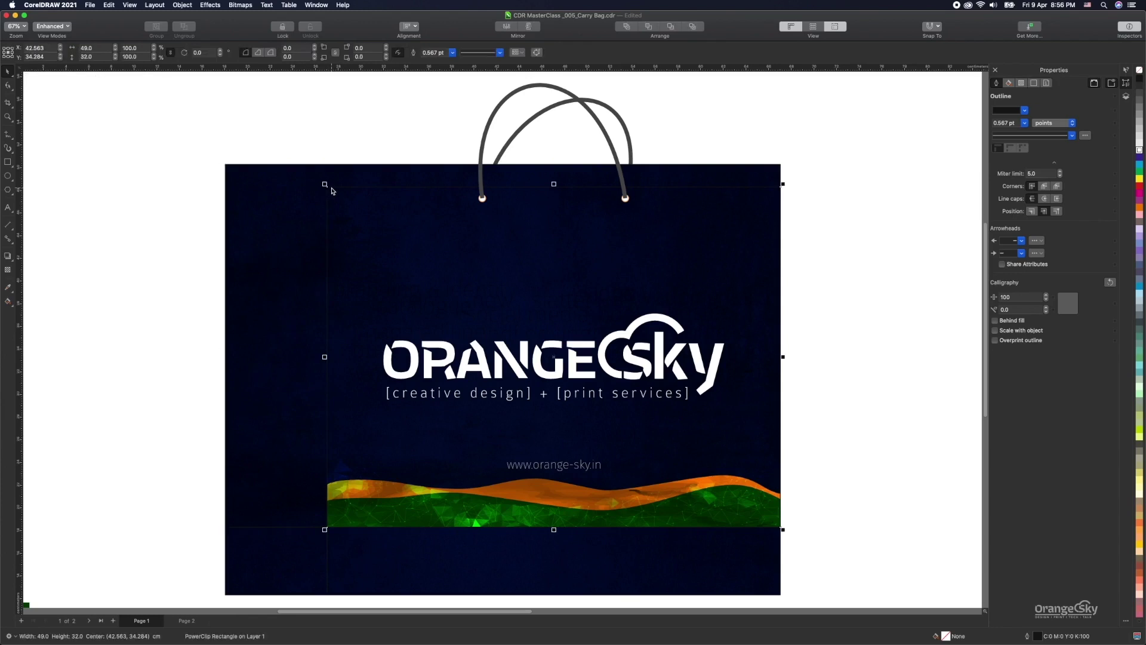
{"action": "key", "text": "Delete"}
{"action": "left_click", "coordinate": [326, 560]}
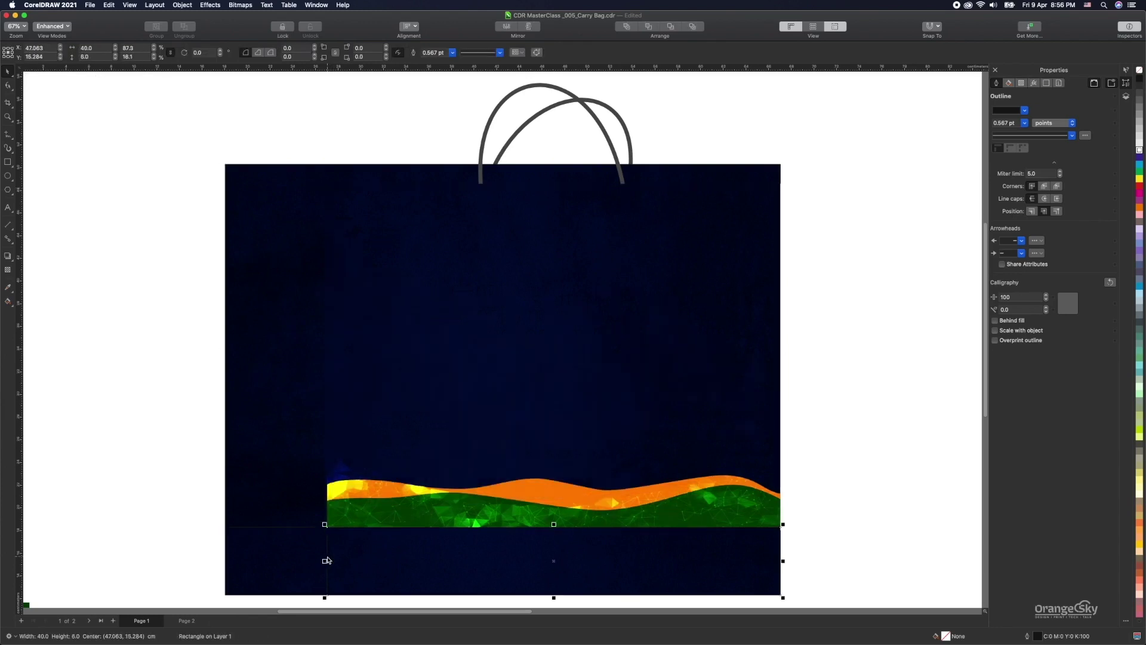
{"action": "key", "text": "ctrl+z"}
{"action": "key", "text": "ctrl+z"}
{"action": "key", "text": "ctrl+z"}
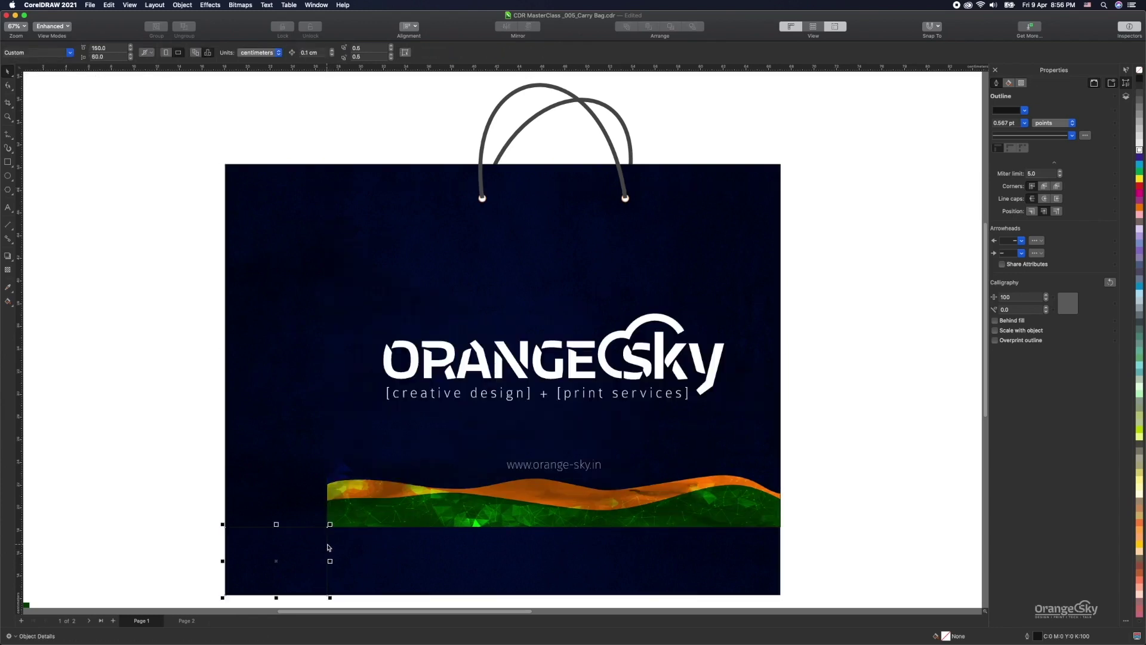
Delete the bag's rope handles together with their eyelets.
{"action": "left_click", "coordinate": [493, 97]}
{"action": "left_click_drag", "start_coordinate": [459, 83], "coordinate": [666, 218]}
{"action": "key", "text": "Delete"}
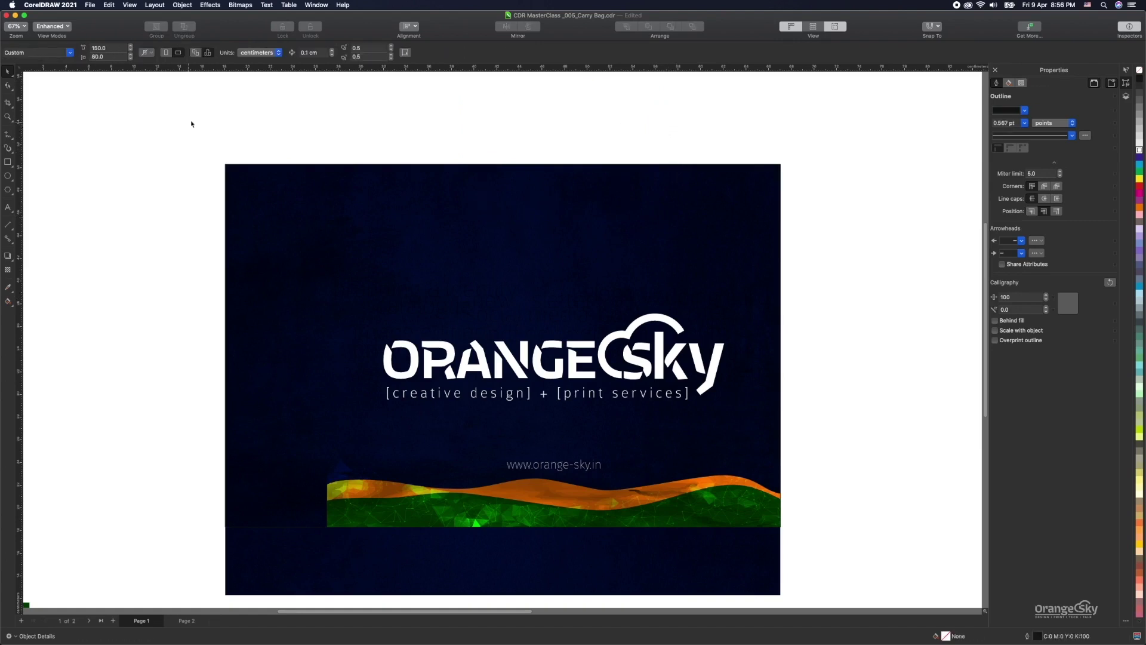
Export all the artwork on the page to the Desktop as CDR MasterClass _005_Carry Bag.jpg, replacing the existing file.
{"action": "key", "text": "super+a"}
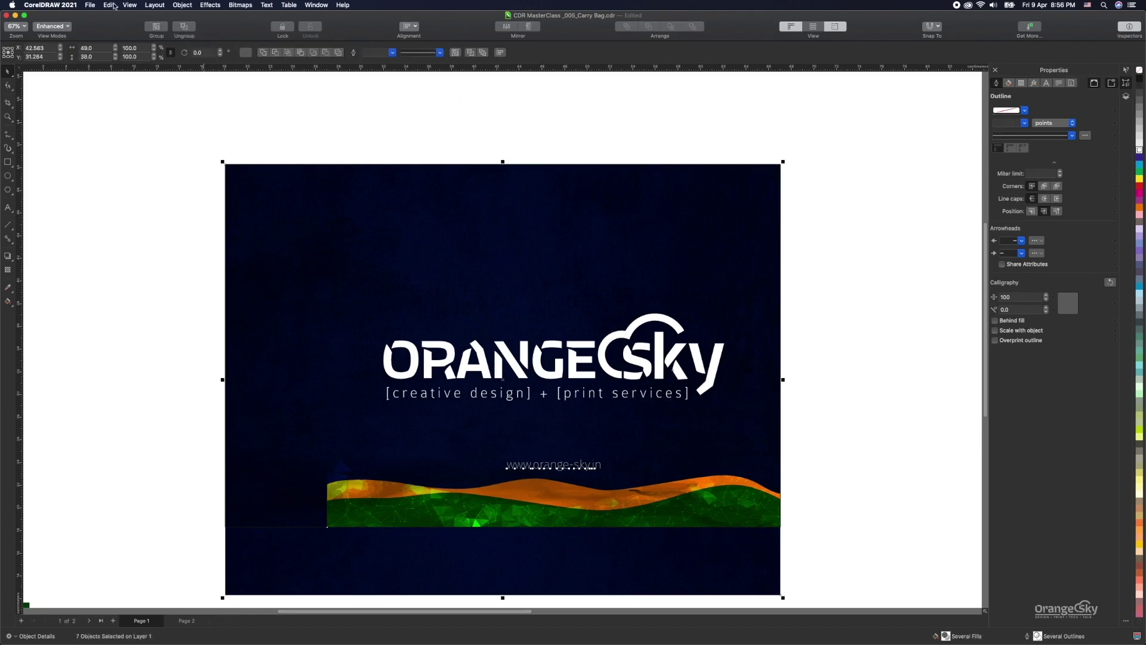
{"action": "left_click", "coordinate": [91, 5]}
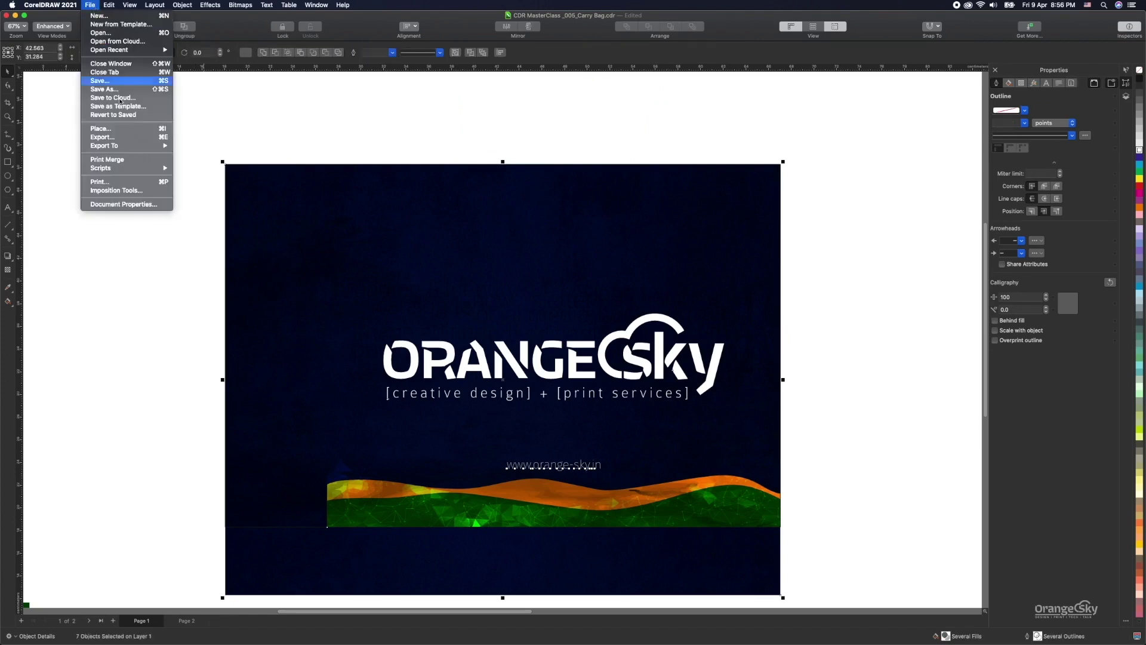
{"action": "left_click", "coordinate": [131, 138]}
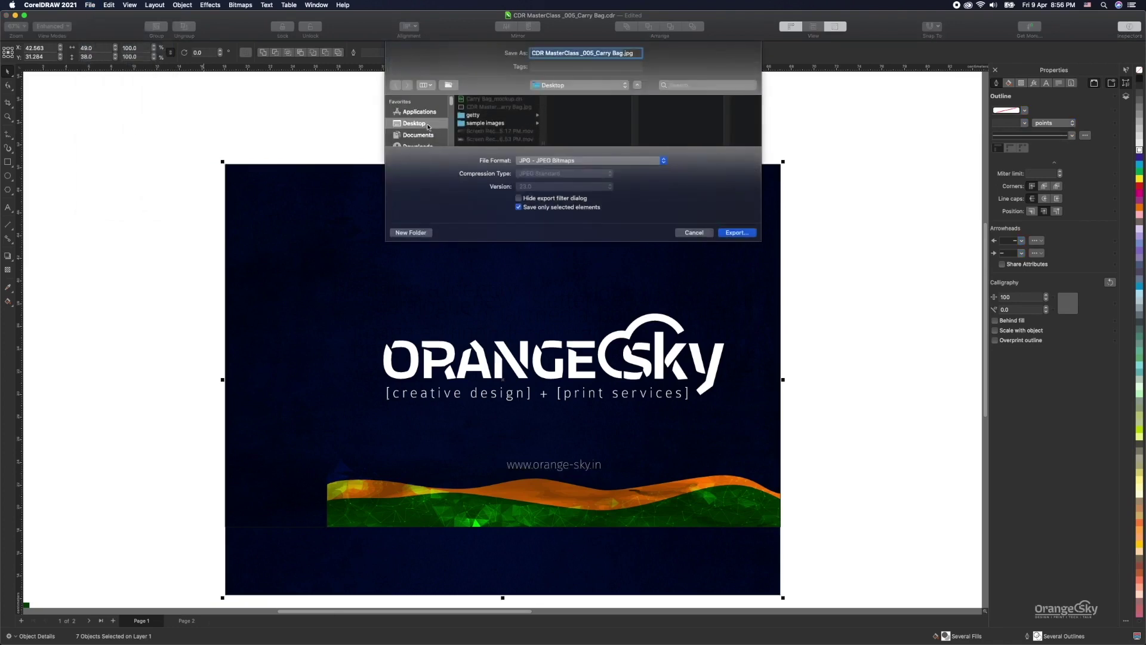
{"action": "left_click", "coordinate": [503, 110]}
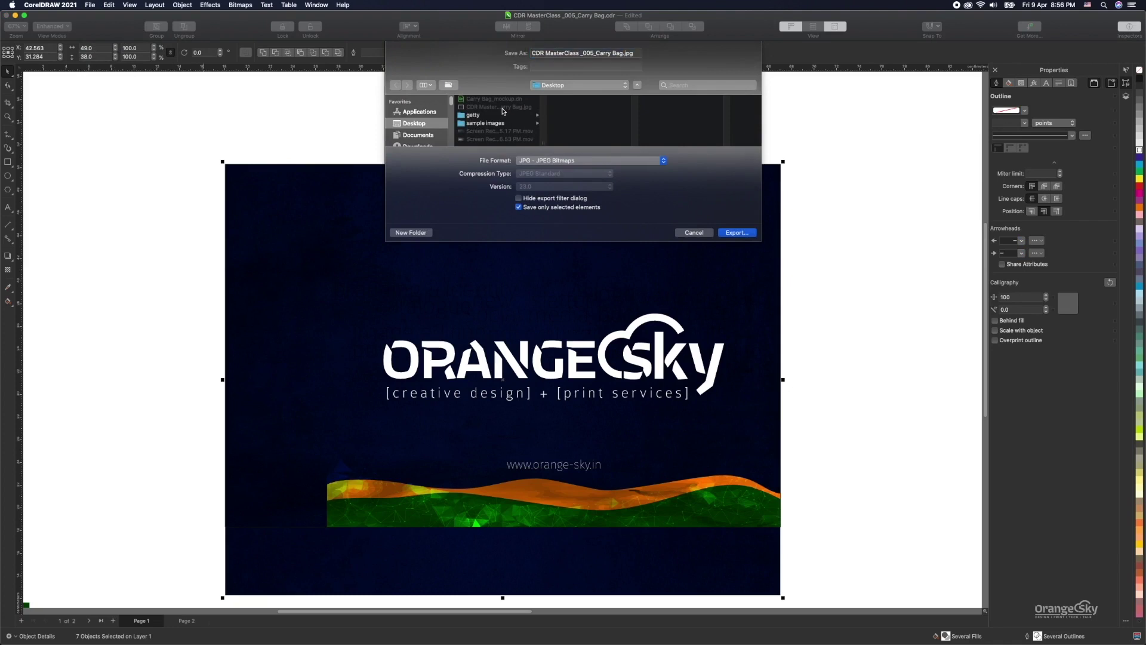
{"action": "left_click", "coordinate": [737, 232]}
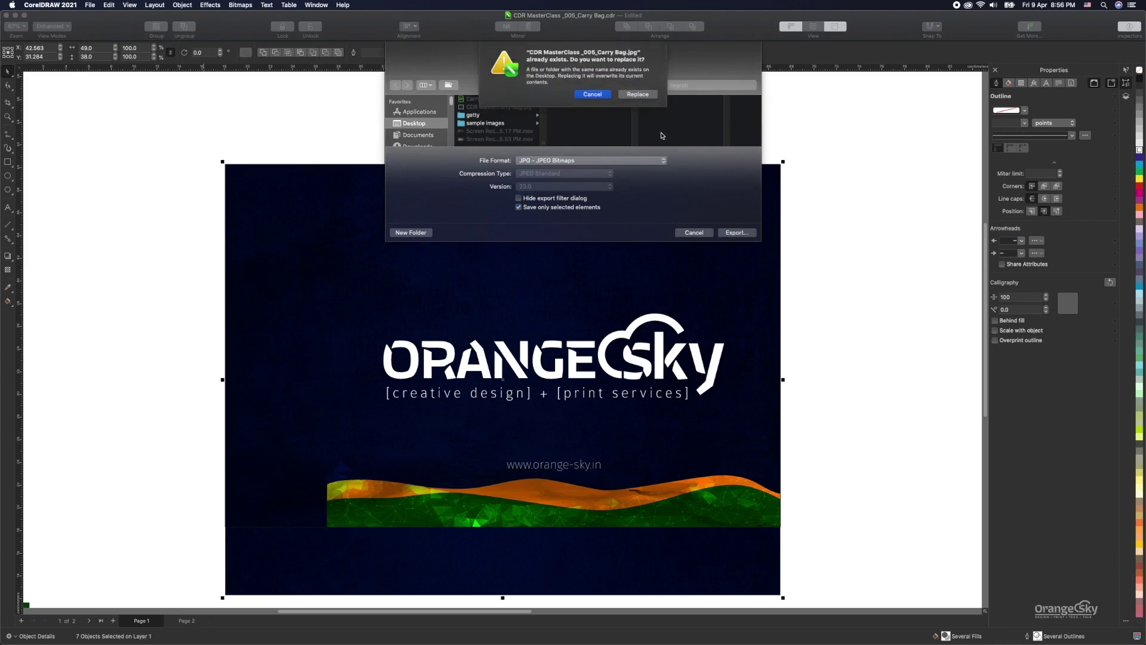
{"action": "left_click", "coordinate": [638, 95]}
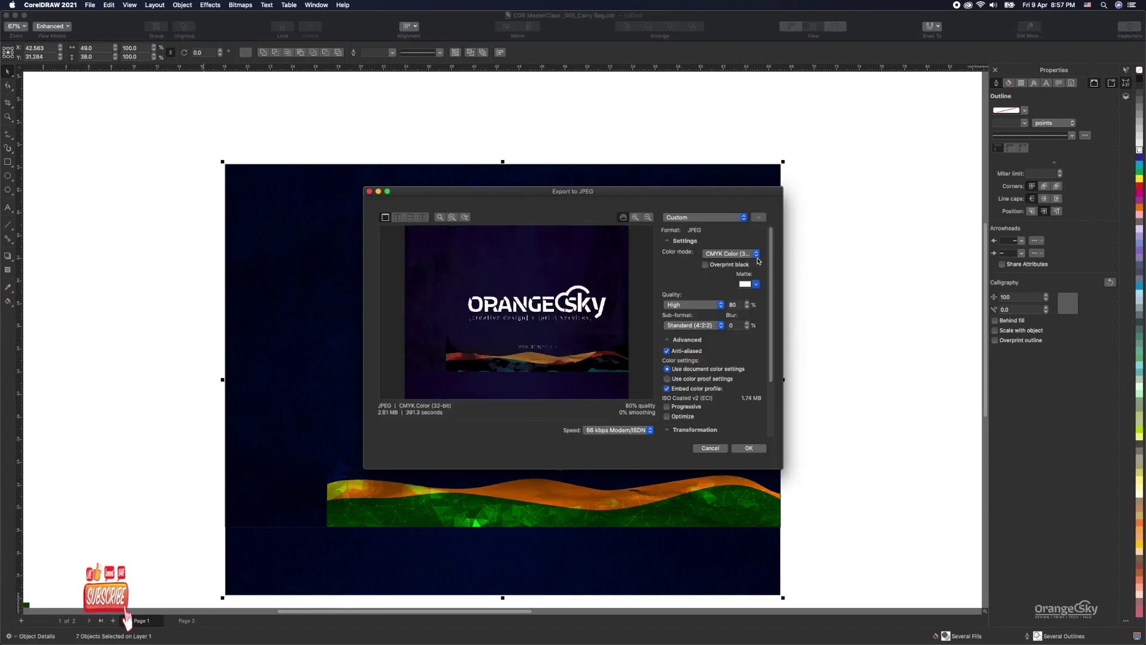
Set the JPEG export's color mode to RGB Color (24-bit) and complete the export.
{"action": "left_click", "coordinate": [758, 253]}
{"action": "left_click", "coordinate": [770, 242]}
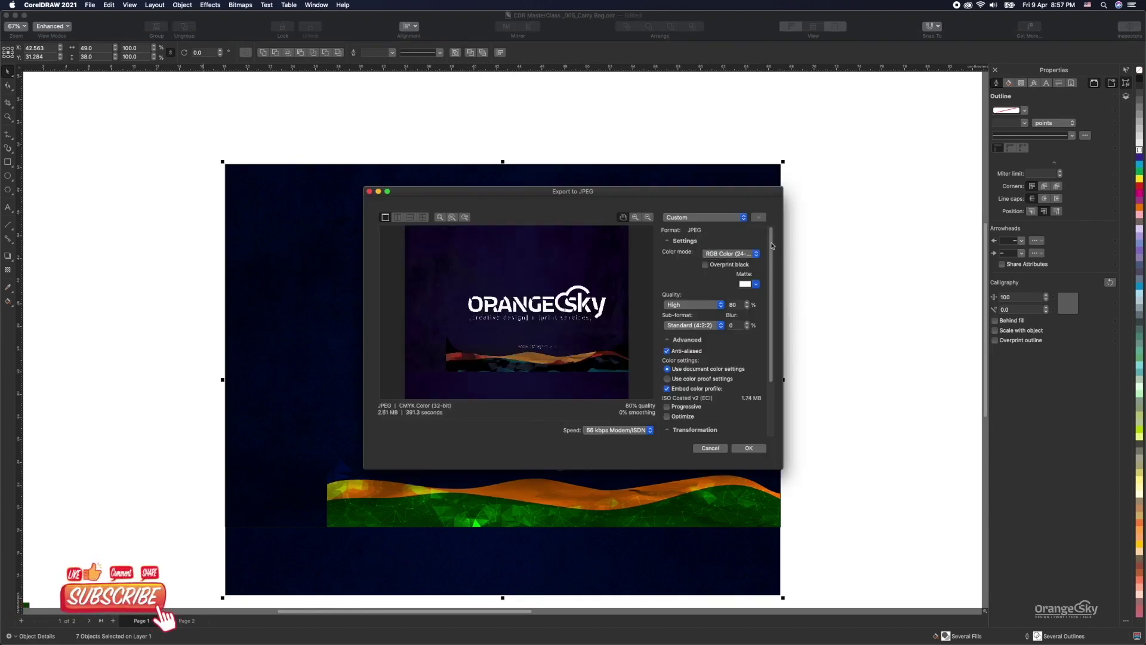
{"action": "left_click_drag", "start_coordinate": [772, 244], "coordinate": [773, 295]}
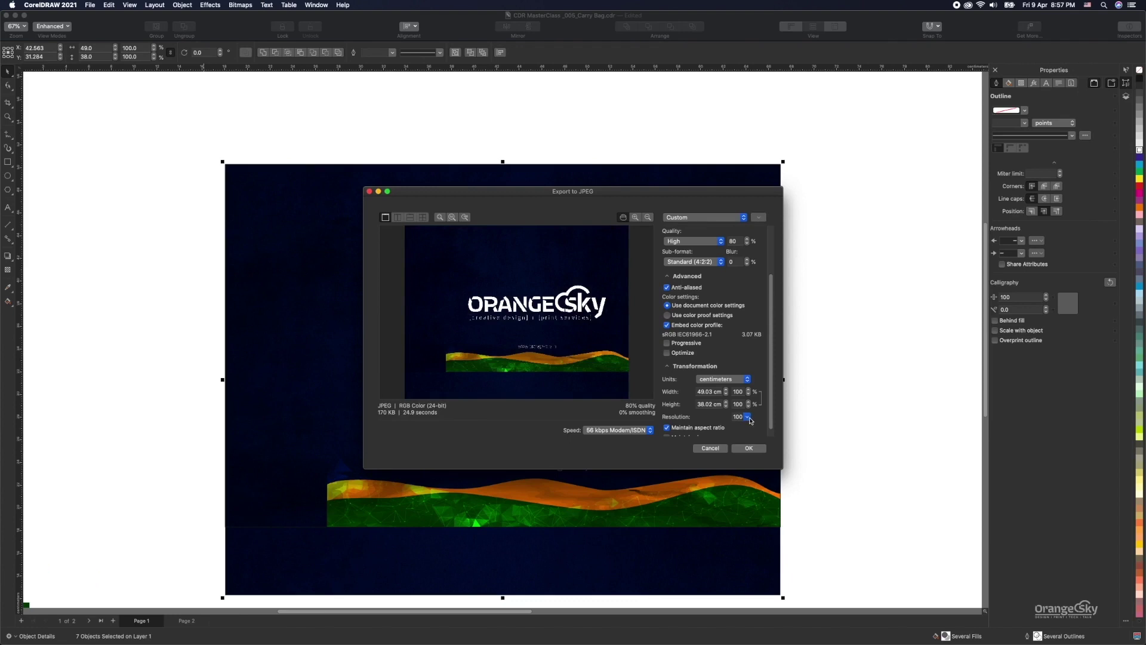
{"action": "left_click", "coordinate": [754, 448]}
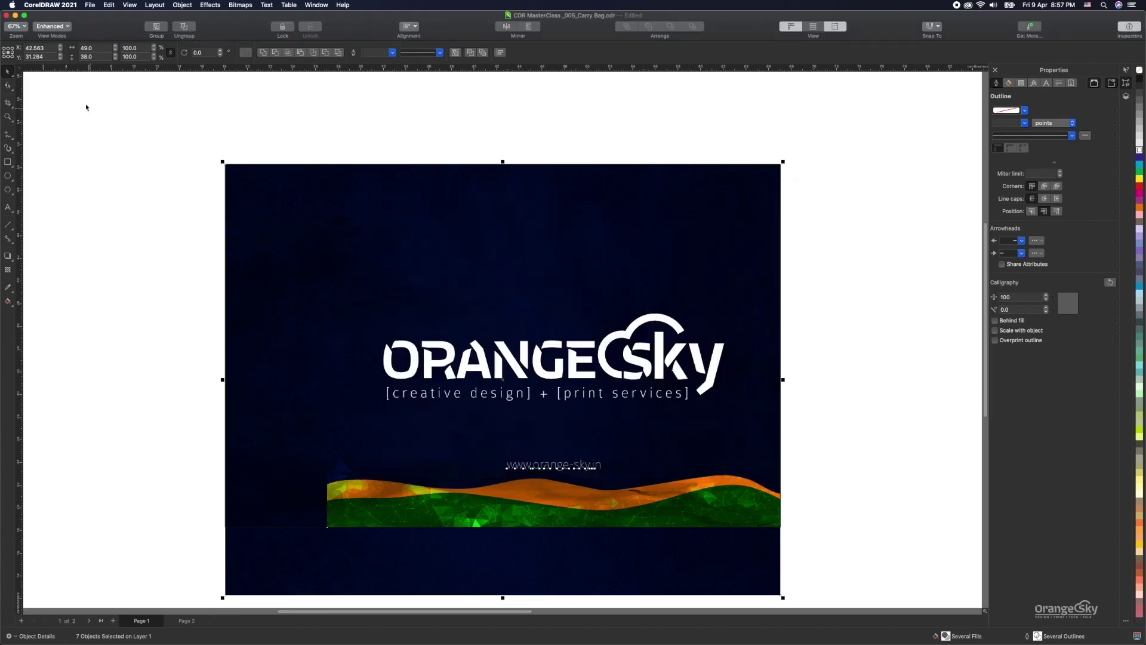
Switch to Adobe Dimension by opening Carry Bag_mockup.dn from the Desktop, and rotate the bag group to 12° about the Y axis.
{"action": "left_click", "coordinate": [16, 16]}
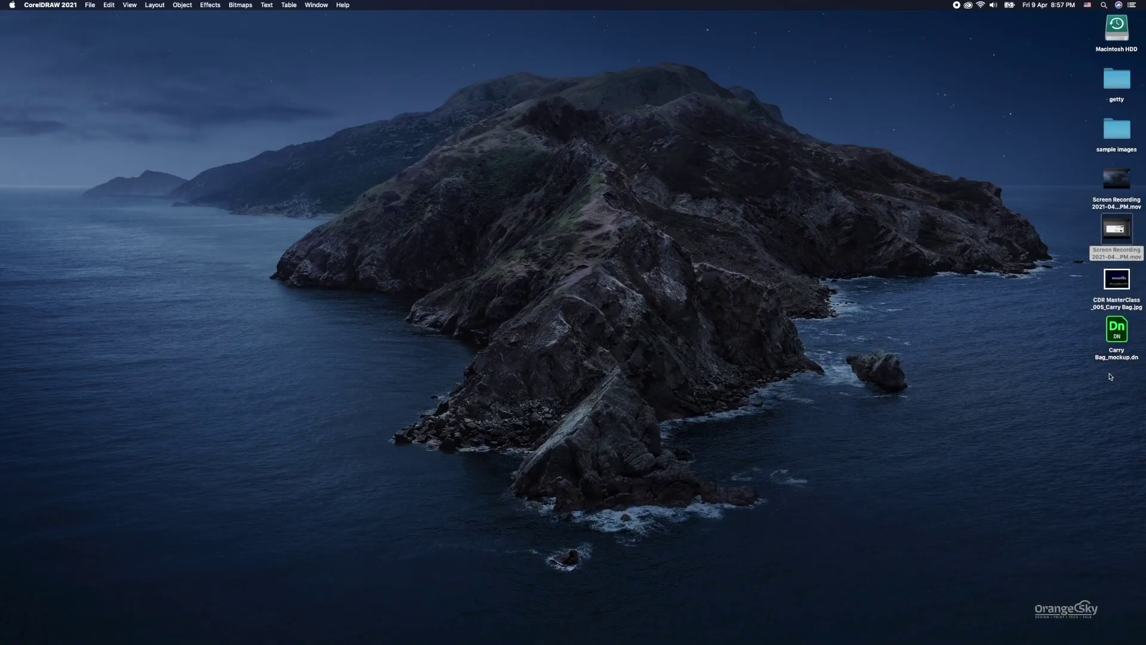
{"action": "mouse_move", "coordinate": [471, 642]}
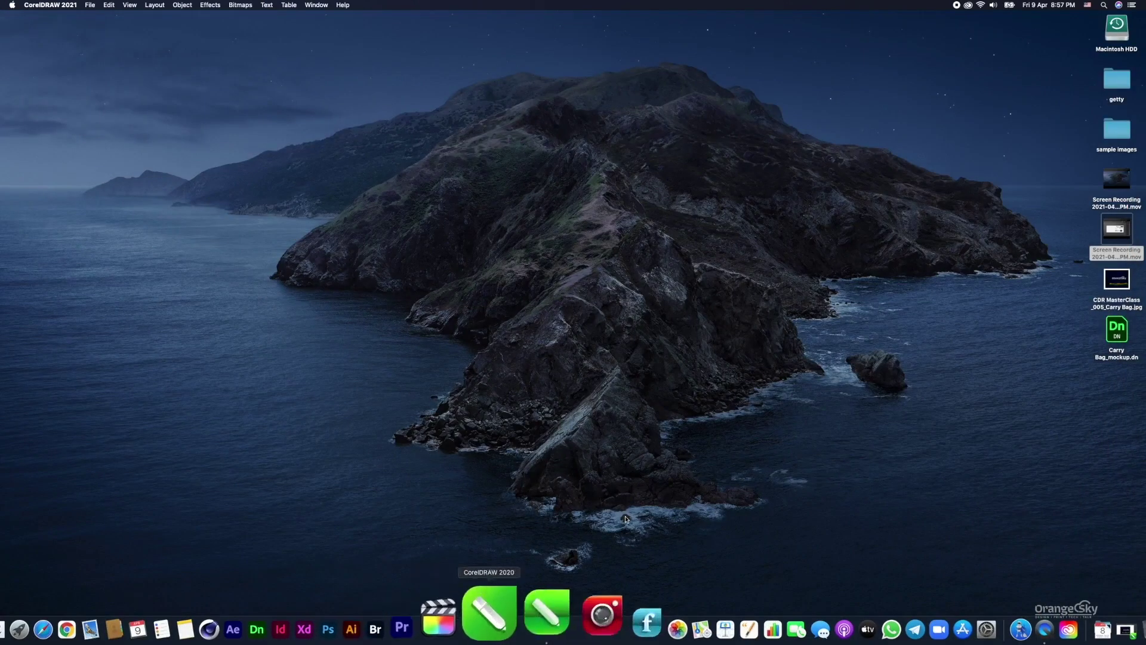
{"action": "left_click", "coordinate": [1117, 329]}
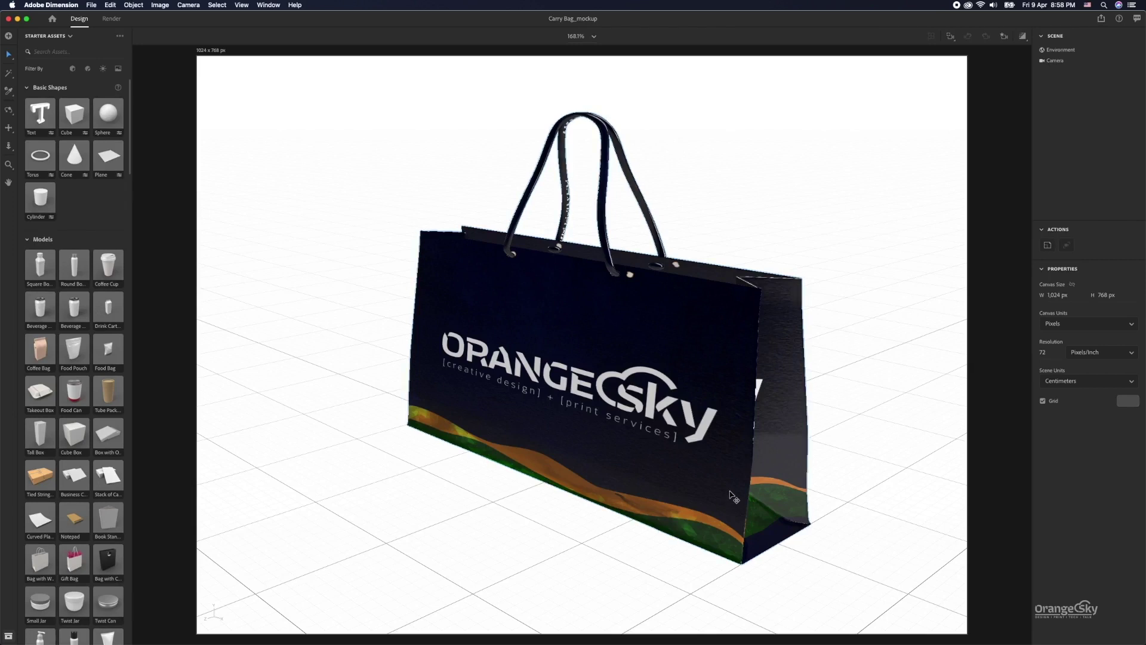
{"action": "left_click", "coordinate": [651, 355]}
{"action": "left_click_drag", "start_coordinate": [584, 482], "coordinate": [588, 484]}
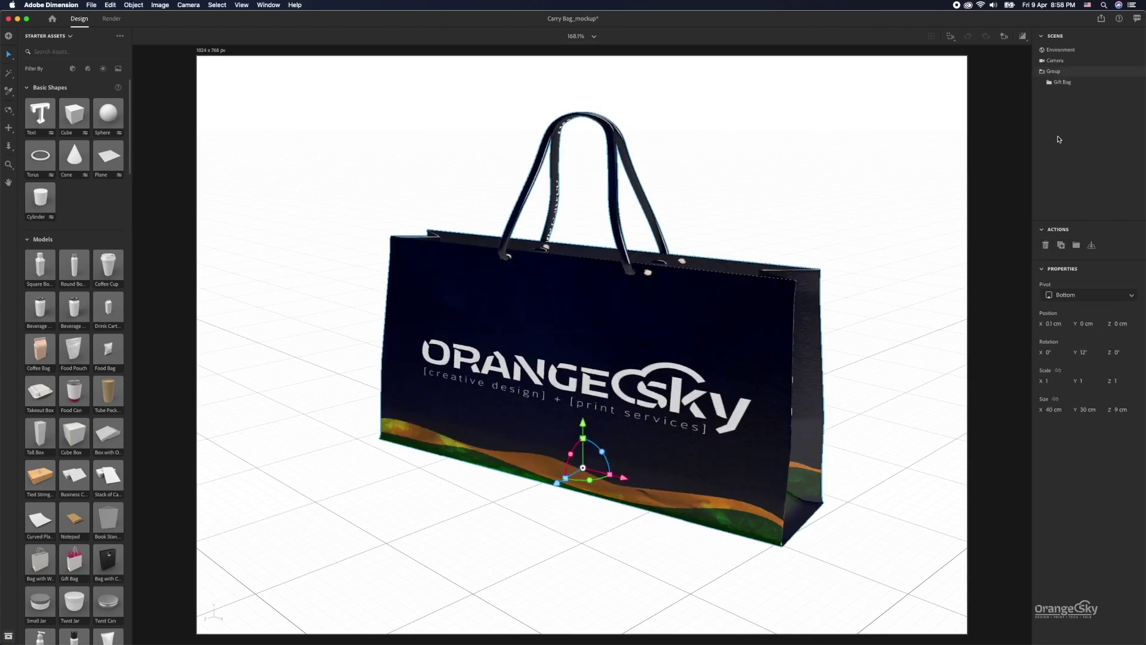
Open the materials of the Bag object inside the Gift Bag group and select its Graphic layer.
{"action": "left_click", "coordinate": [1070, 85]}
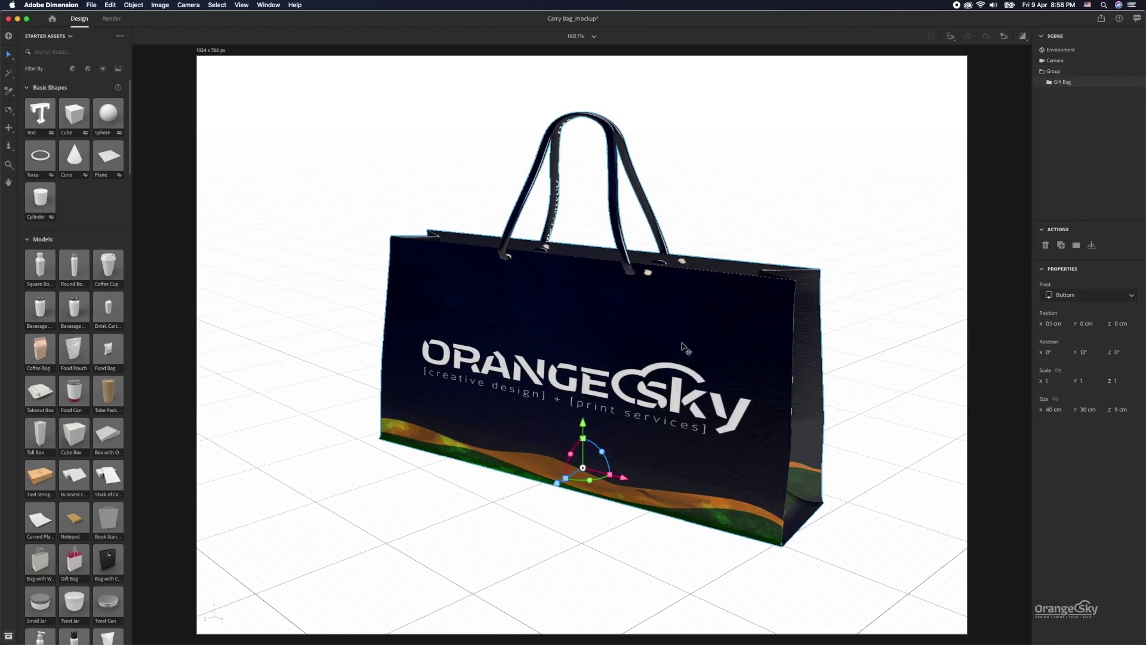
{"action": "left_click", "coordinate": [1058, 83]}
{"action": "left_click", "coordinate": [1074, 107]}
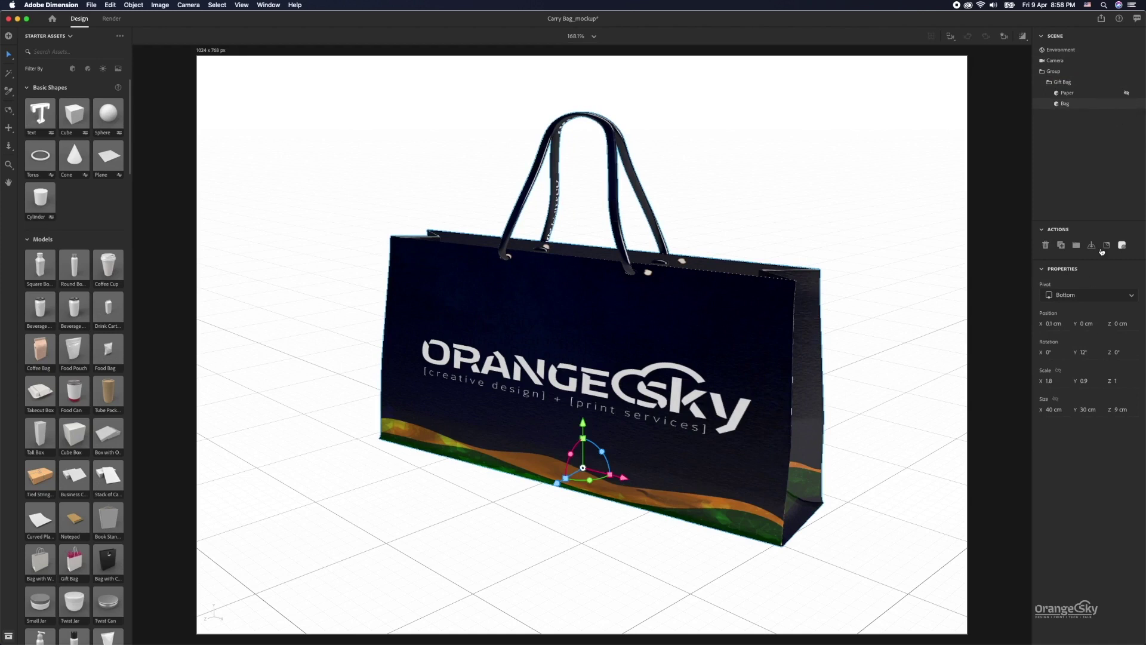
{"action": "left_click", "coordinate": [1138, 105]}
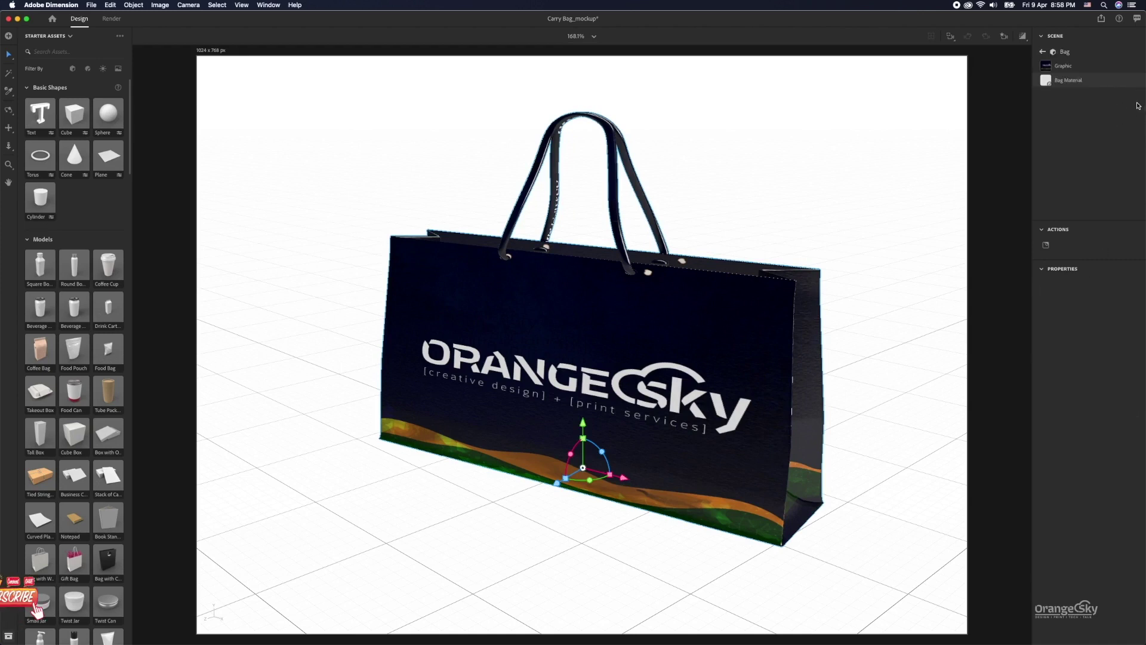
{"action": "left_click", "coordinate": [1075, 68]}
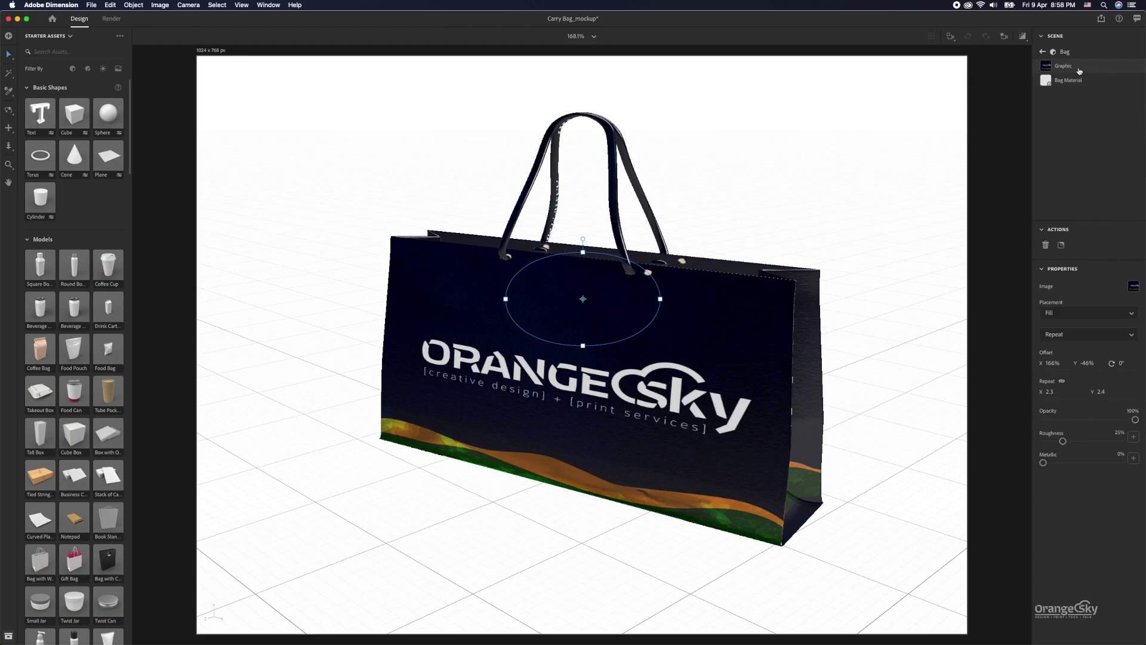
Replace the Graphic layer's image with CDR MasterClass _005_Carry Bag.jpg from the Desktop and deselect the bag.
{"action": "left_click", "coordinate": [1134, 287]}
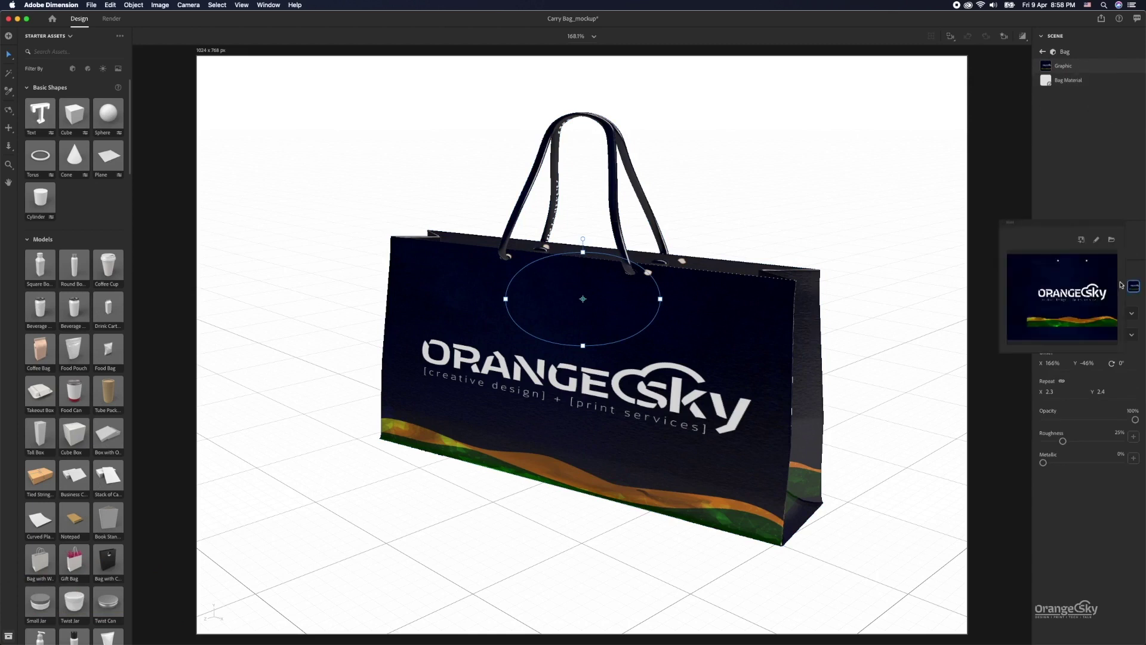
{"action": "left_click", "coordinate": [1086, 268]}
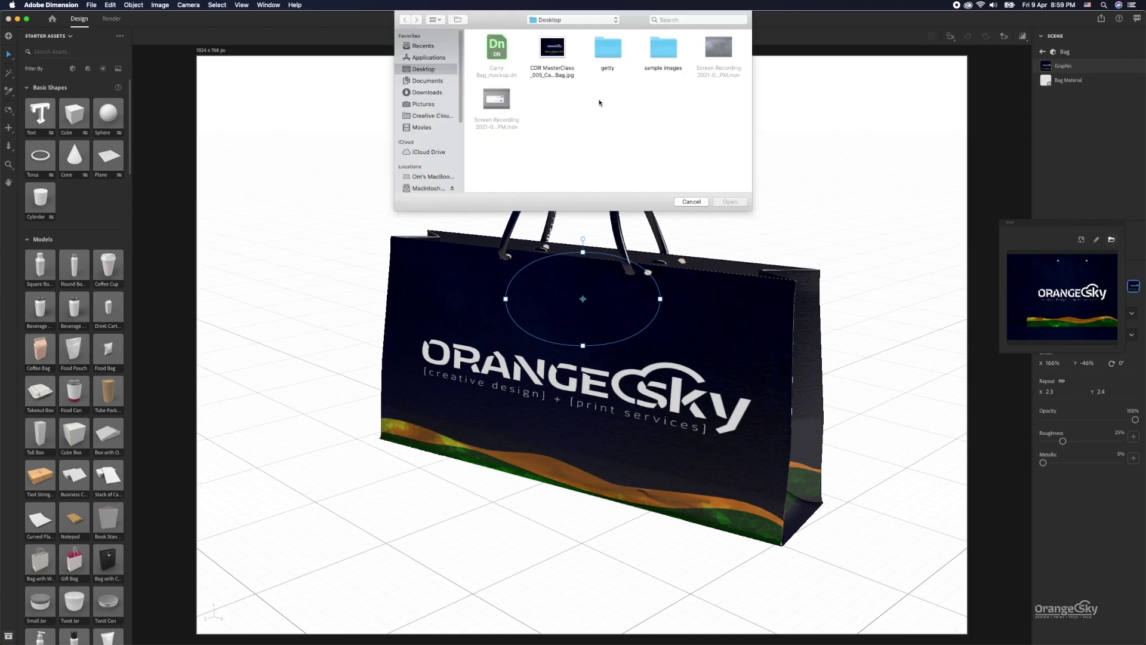
{"action": "left_click", "coordinate": [557, 49]}
{"action": "left_click", "coordinate": [730, 202]}
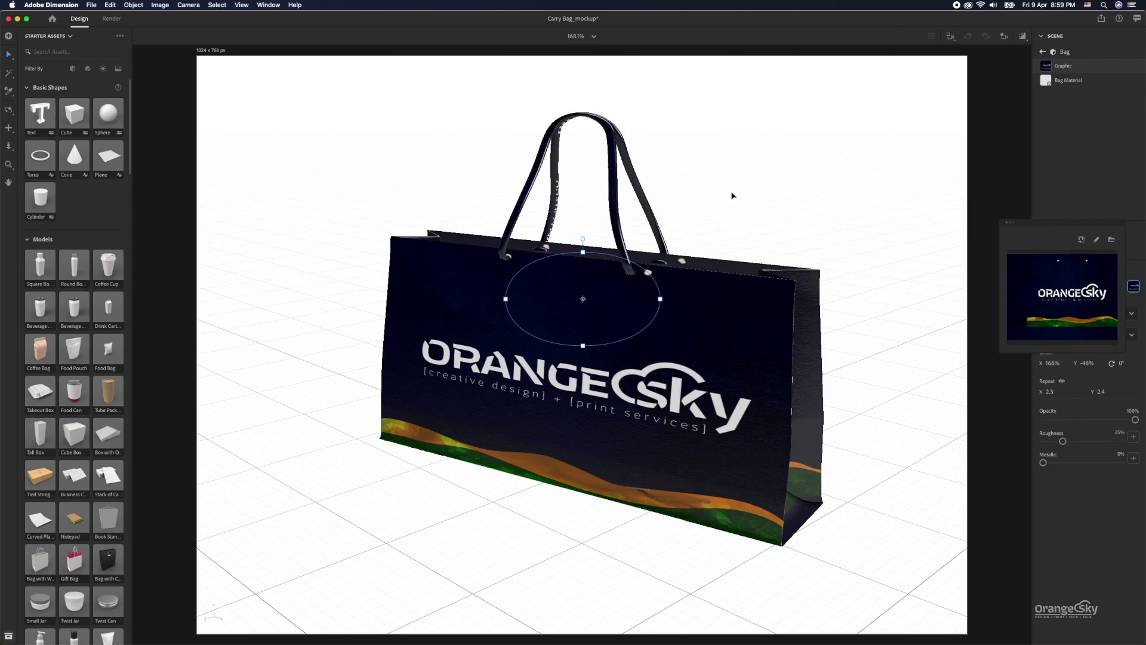
{"action": "left_click", "coordinate": [921, 225]}
{"action": "left_click", "coordinate": [989, 226]}
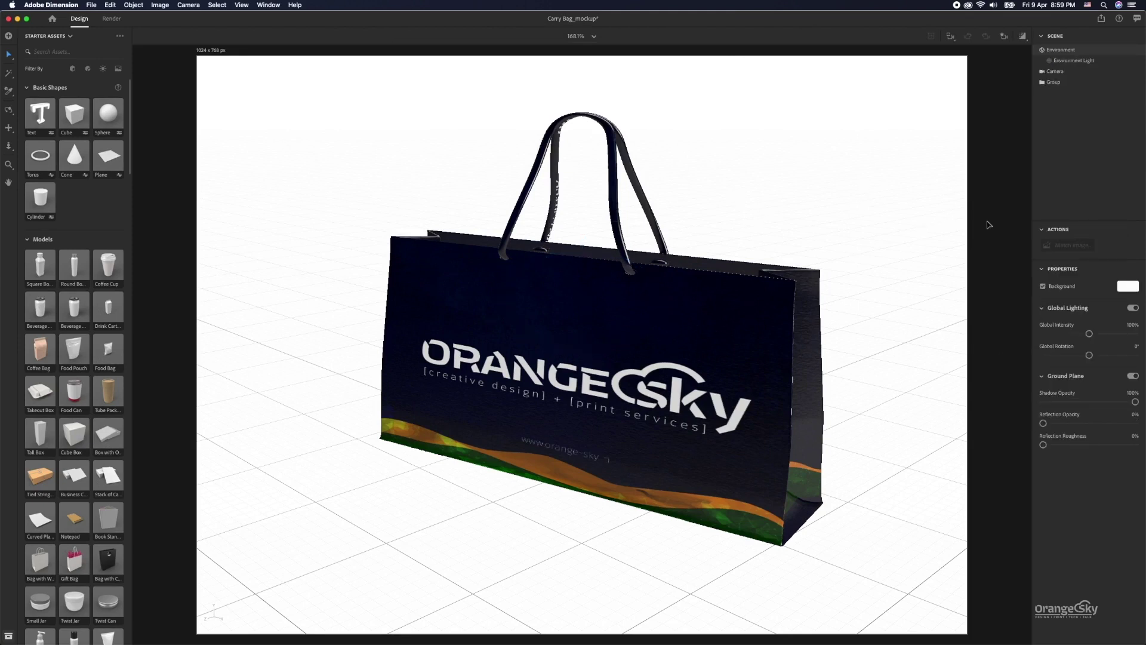